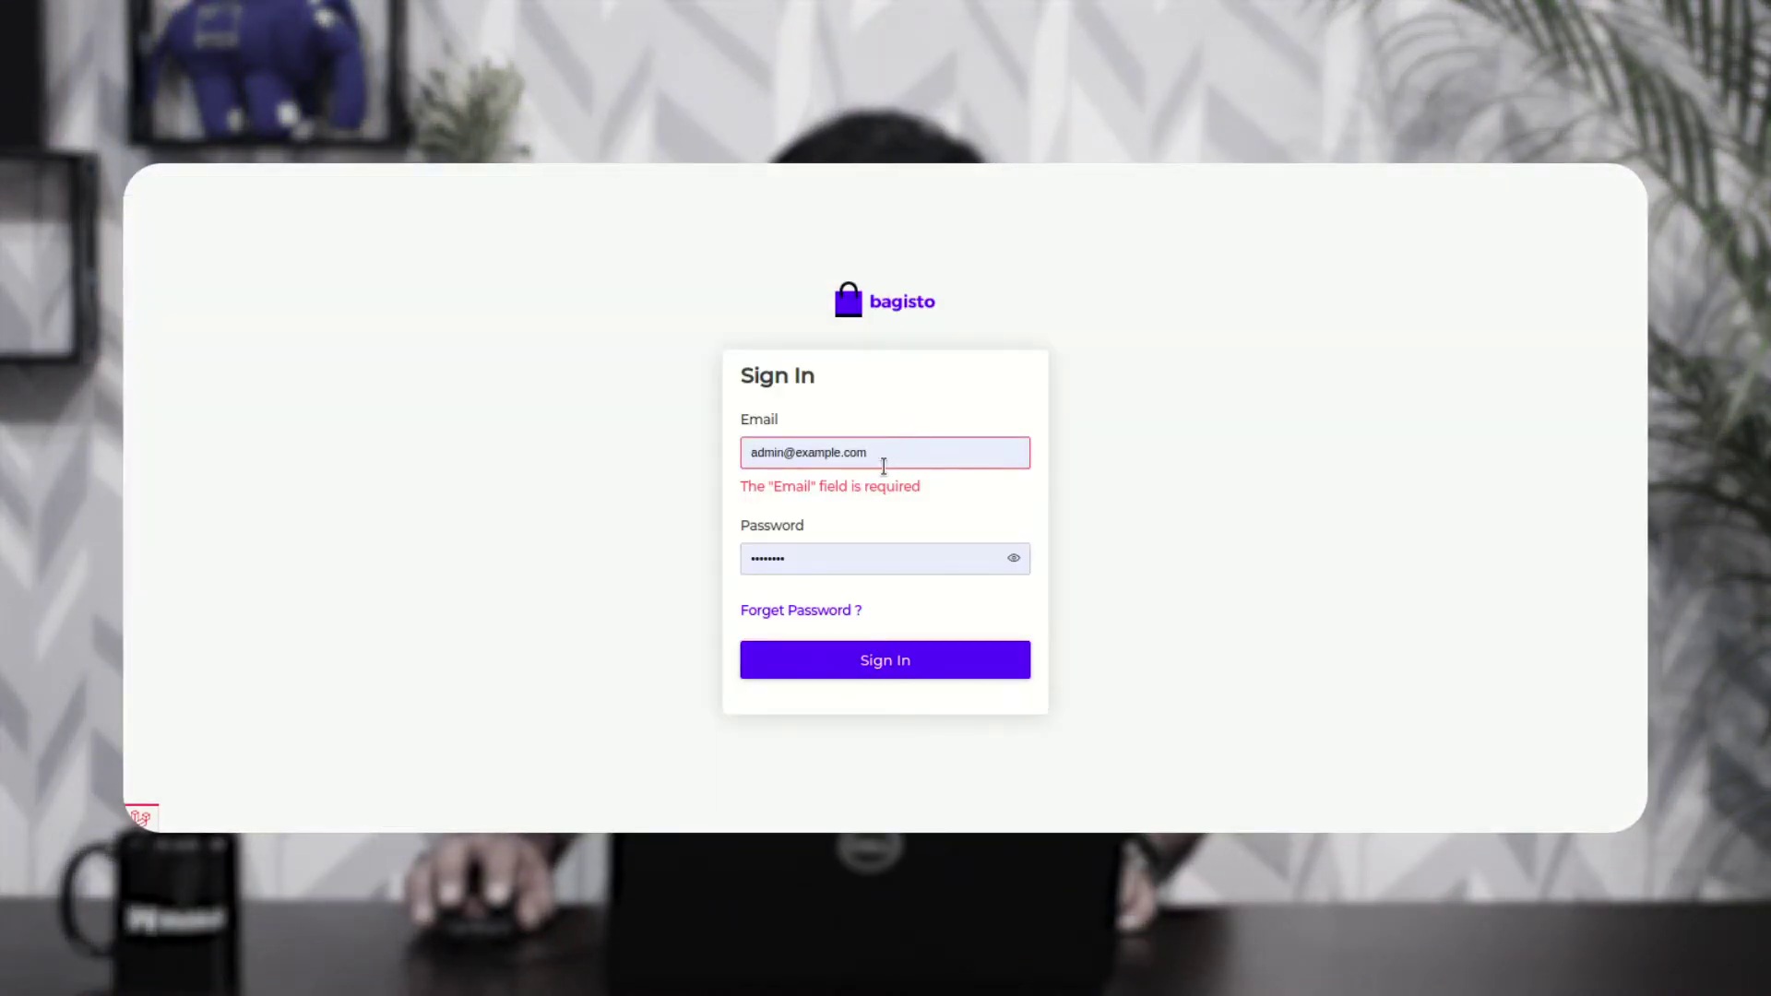
Step: Sign in to the admin panel and open the Purchase Order configuration
{"action": "left_click", "coordinate": [830, 662]}
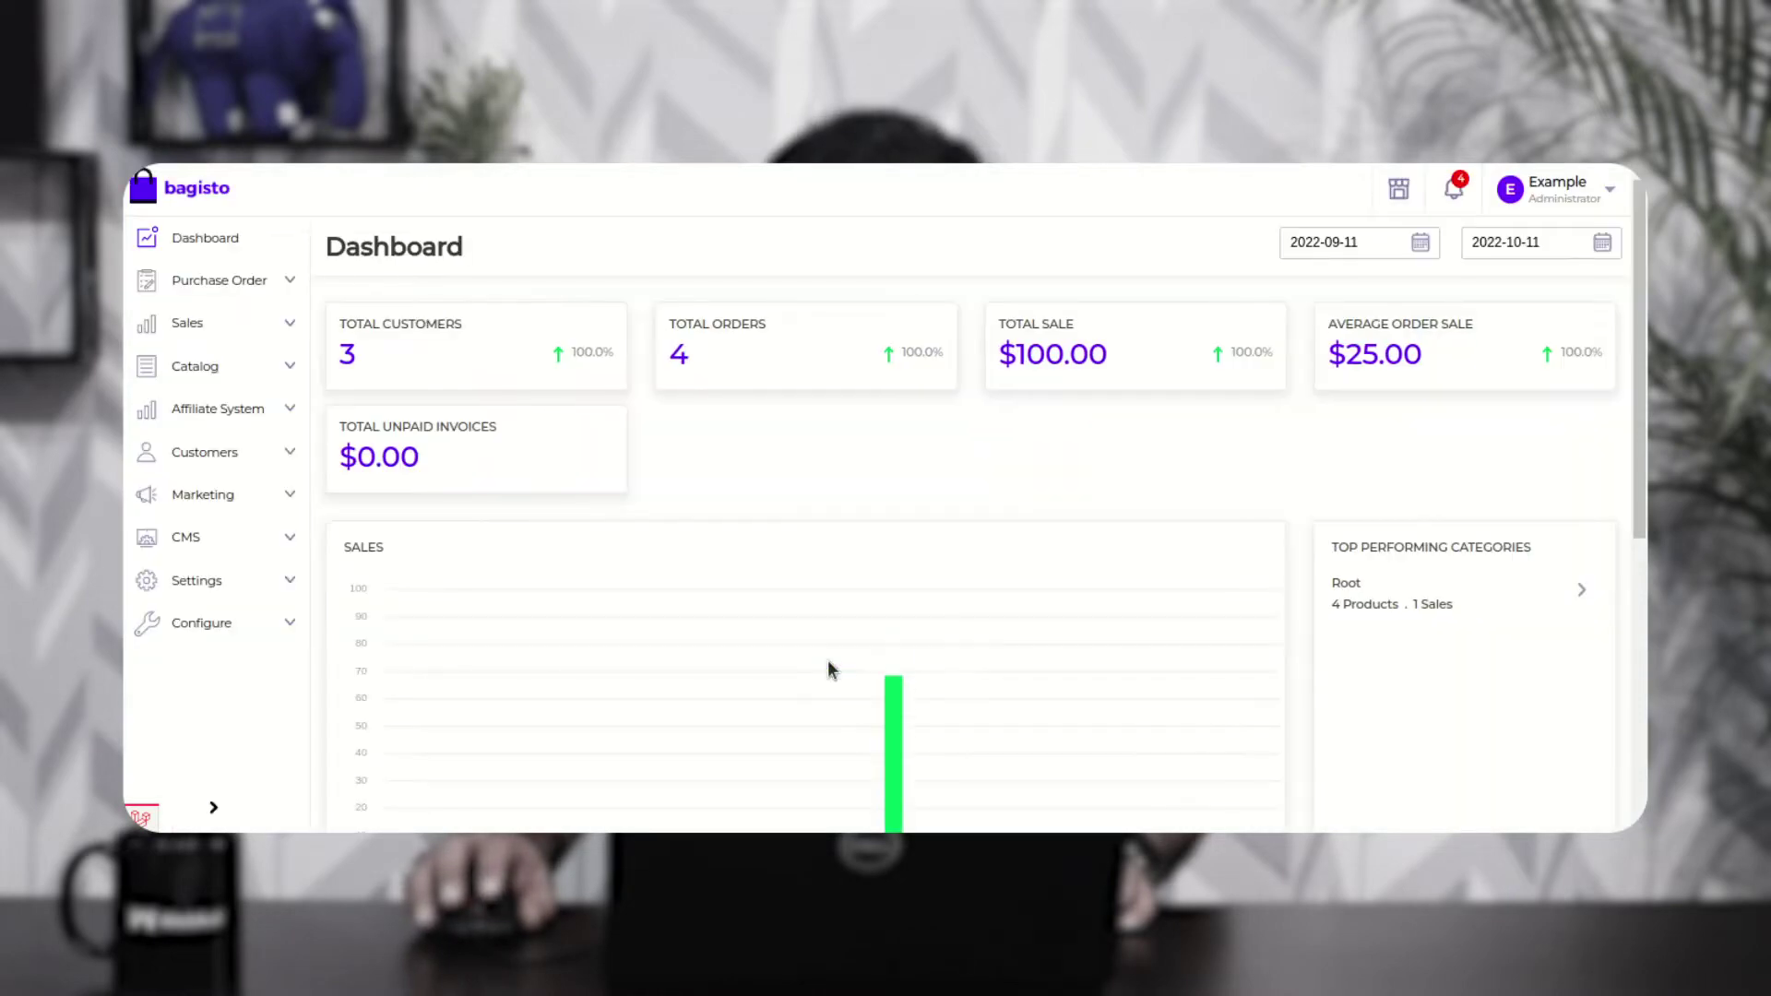
{"action": "left_click", "coordinate": [897, 439]}
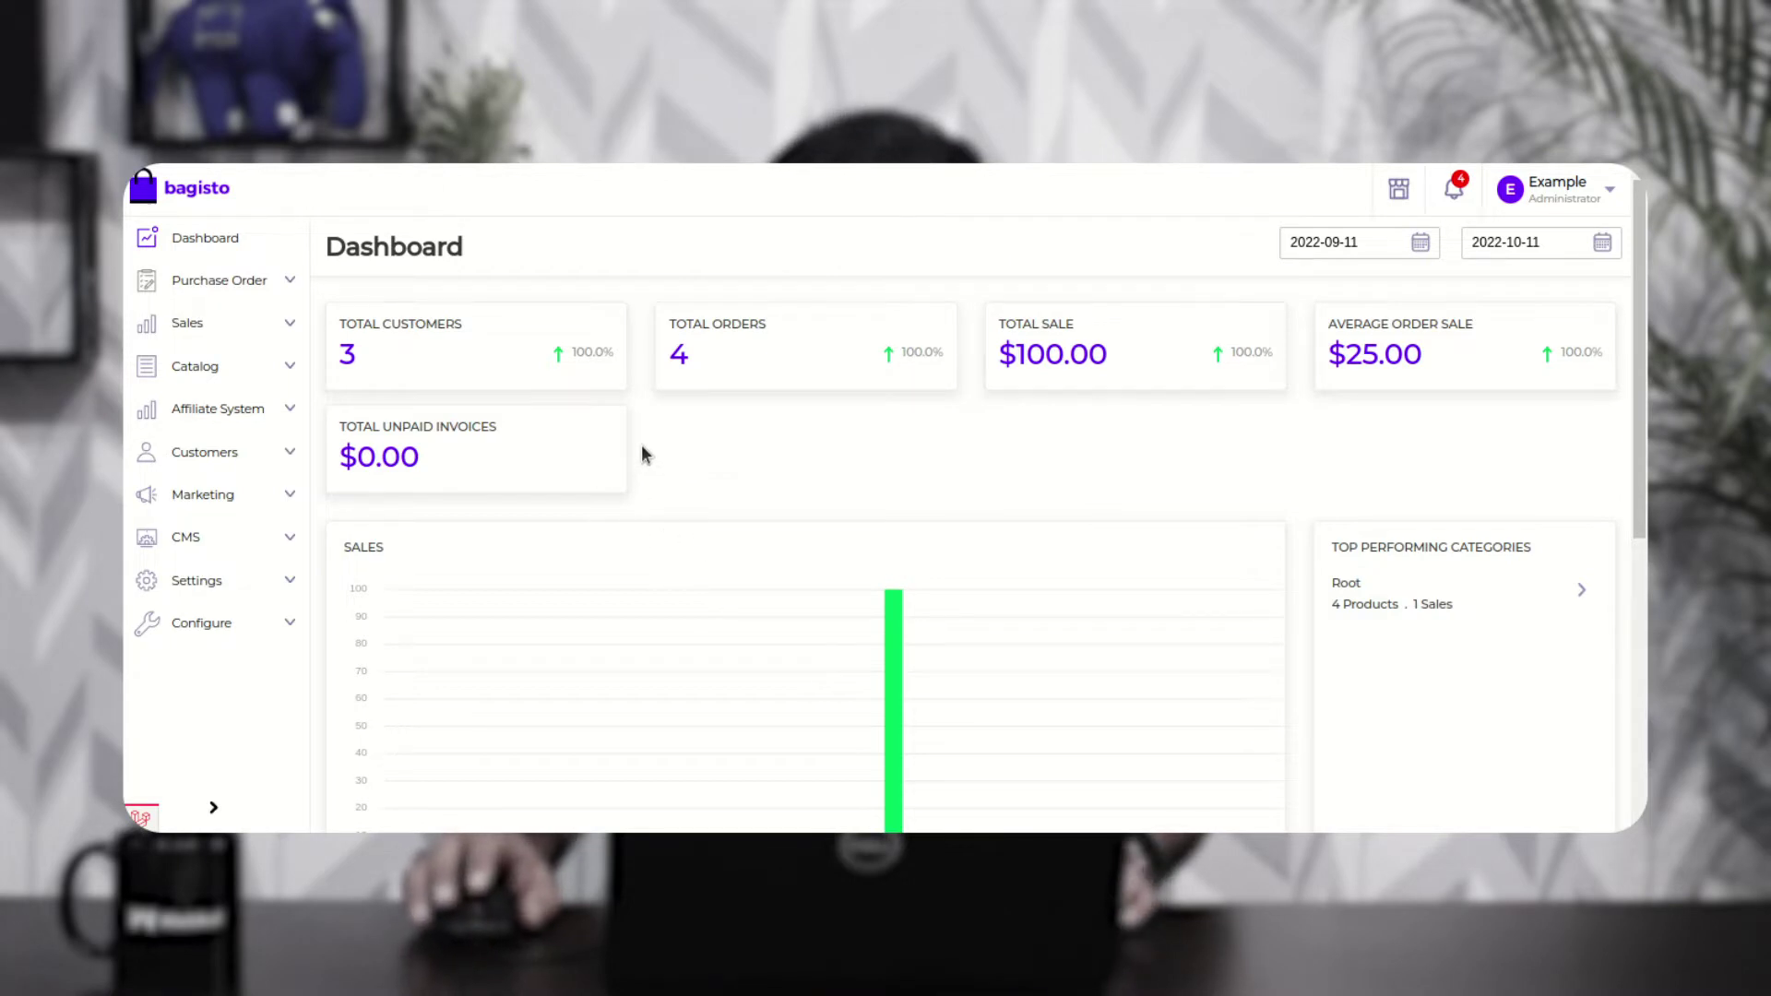
{"action": "left_click", "coordinate": [241, 587]}
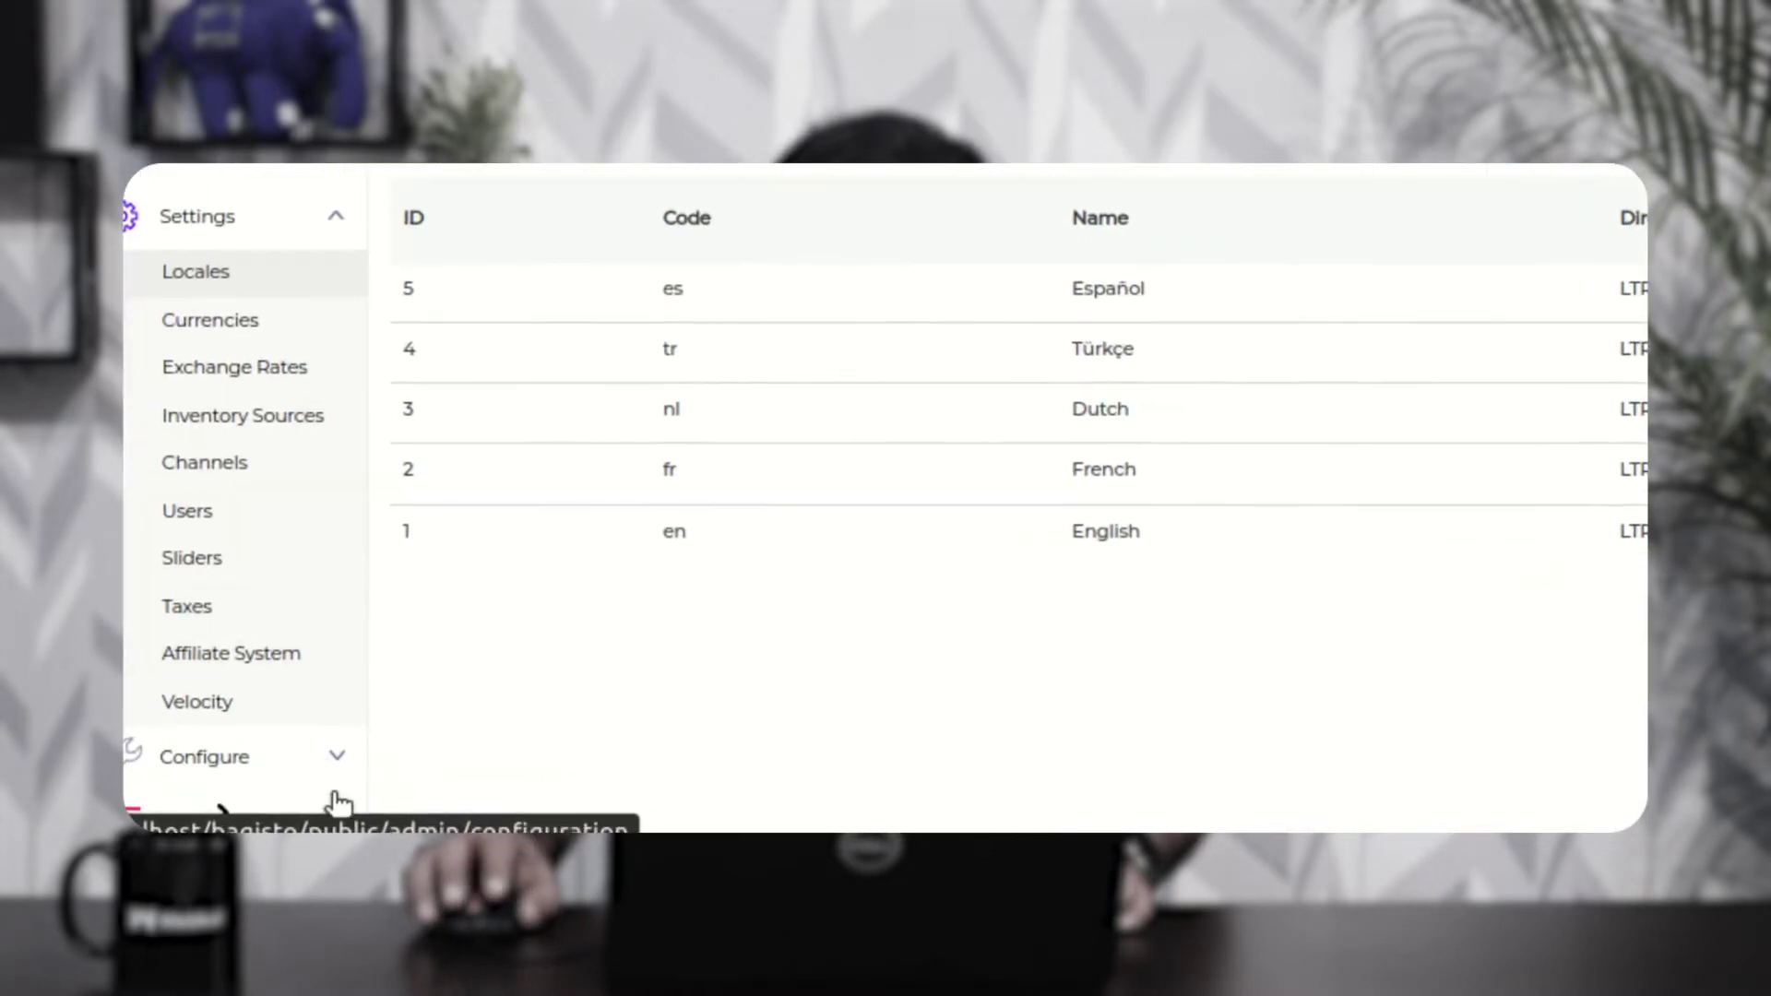
{"action": "left_click", "coordinate": [341, 758]}
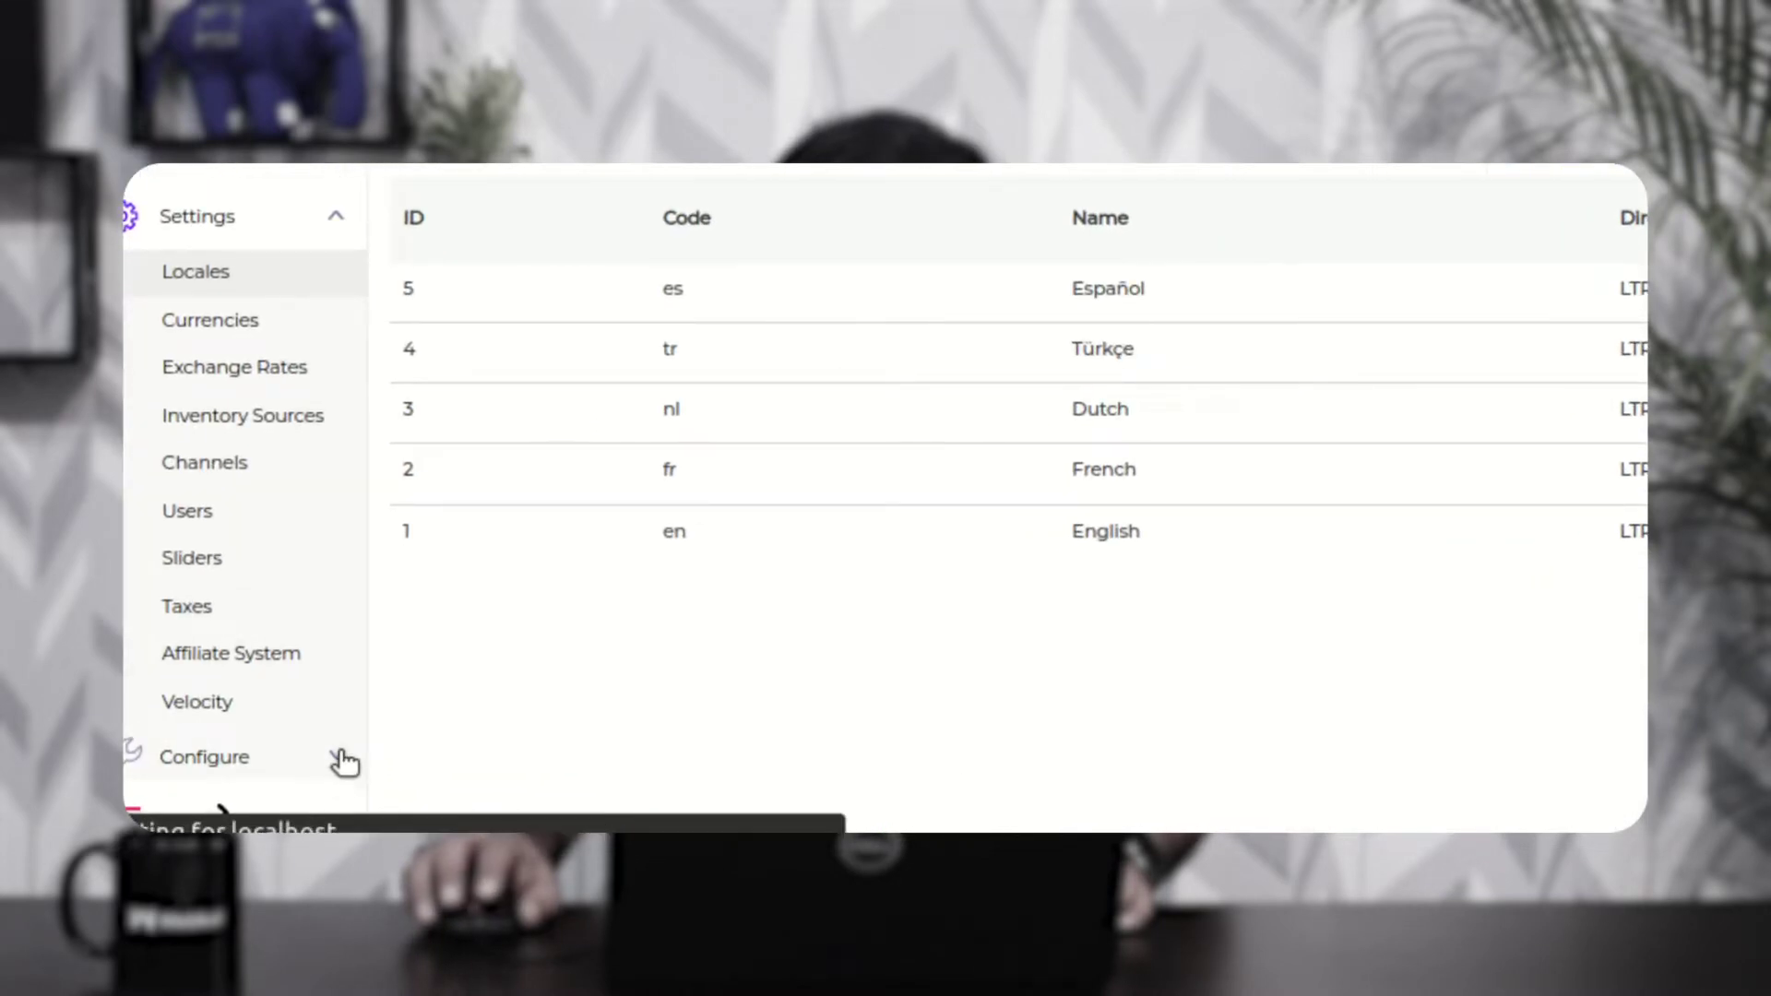
{"action": "scroll", "coordinate": [305, 661], "scroll_direction": "down", "scroll_amount": 1}
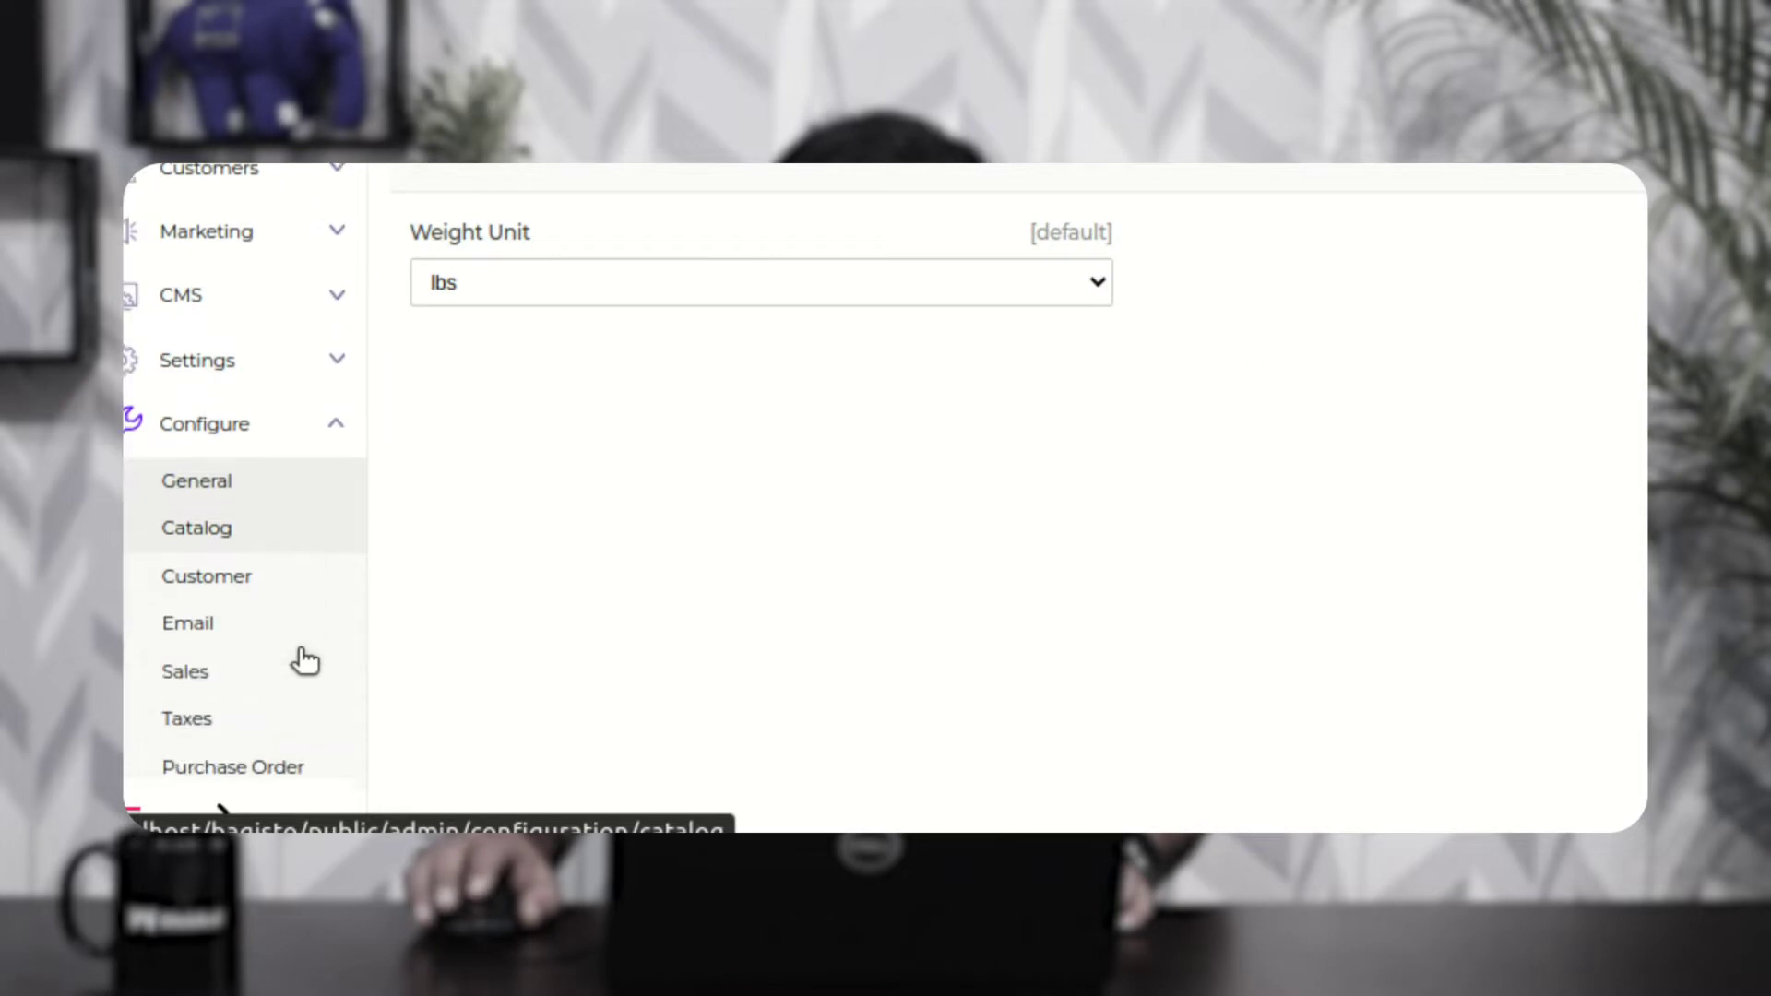
{"action": "left_click", "coordinate": [262, 773]}
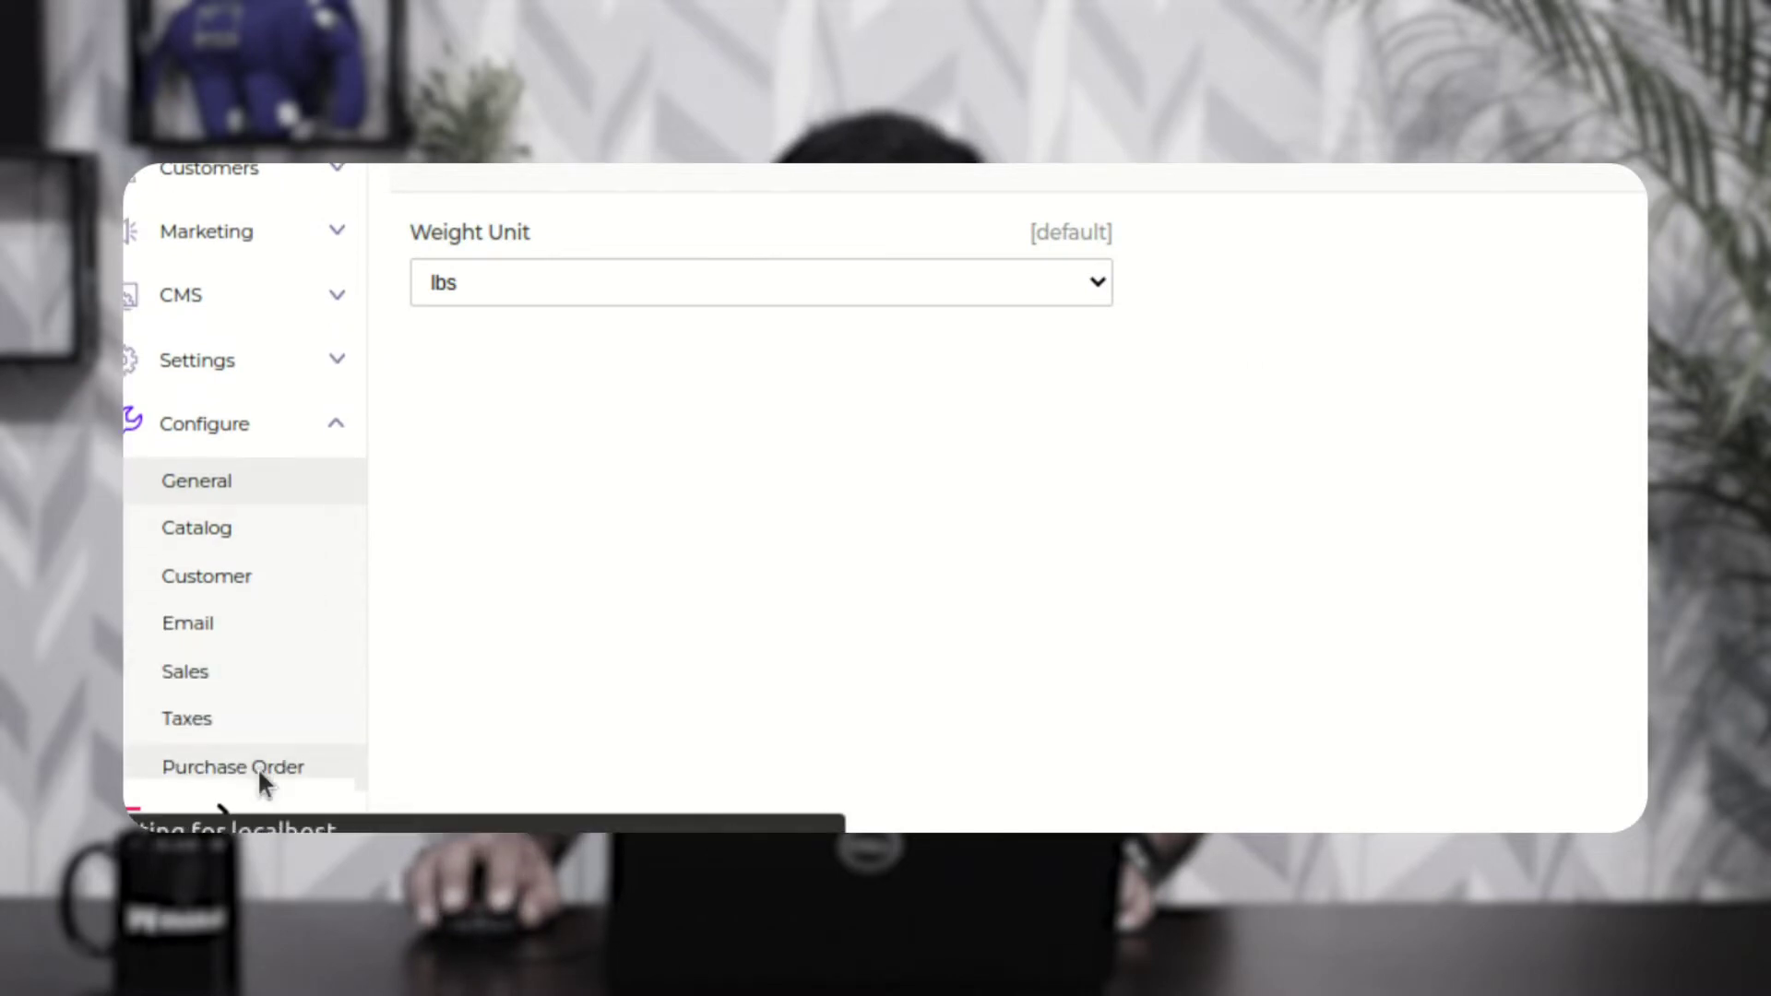
{"action": "scroll", "coordinate": [280, 751], "scroll_direction": "down", "scroll_amount": 1}
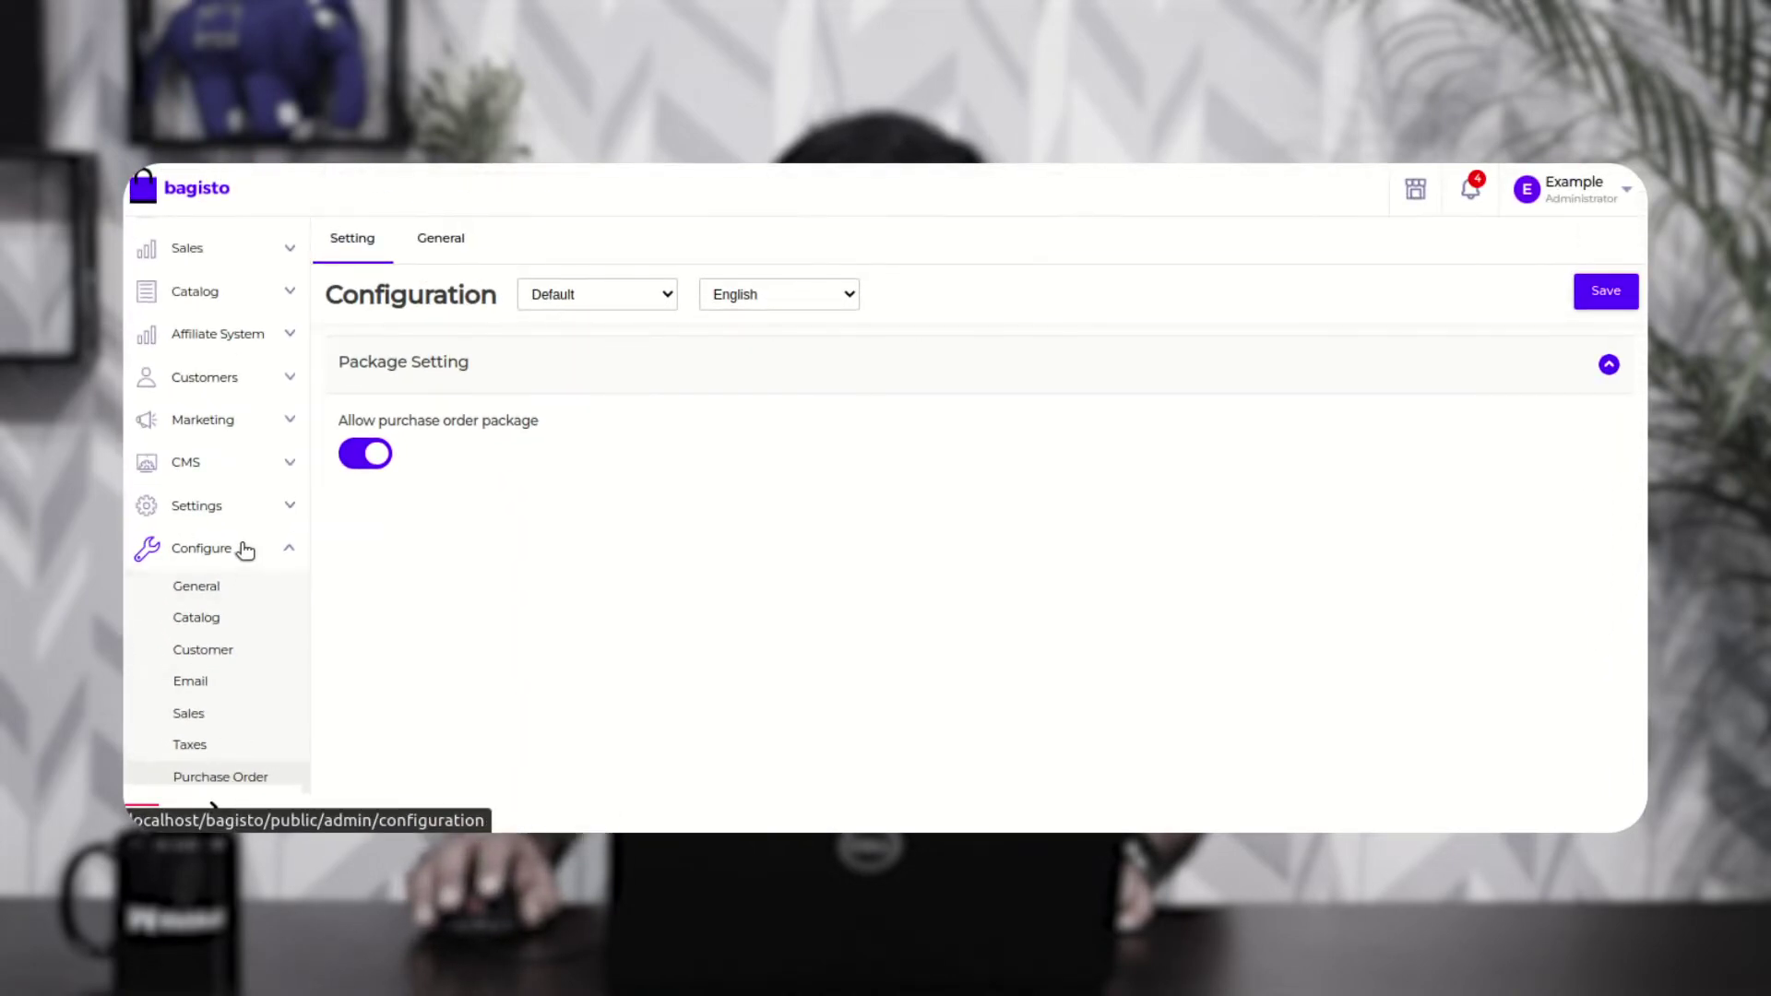
Step: Review the Package Setting section and its Allow purchase order package option in the Purchase Order configuration
{"action": "left_click", "coordinate": [439, 245]}
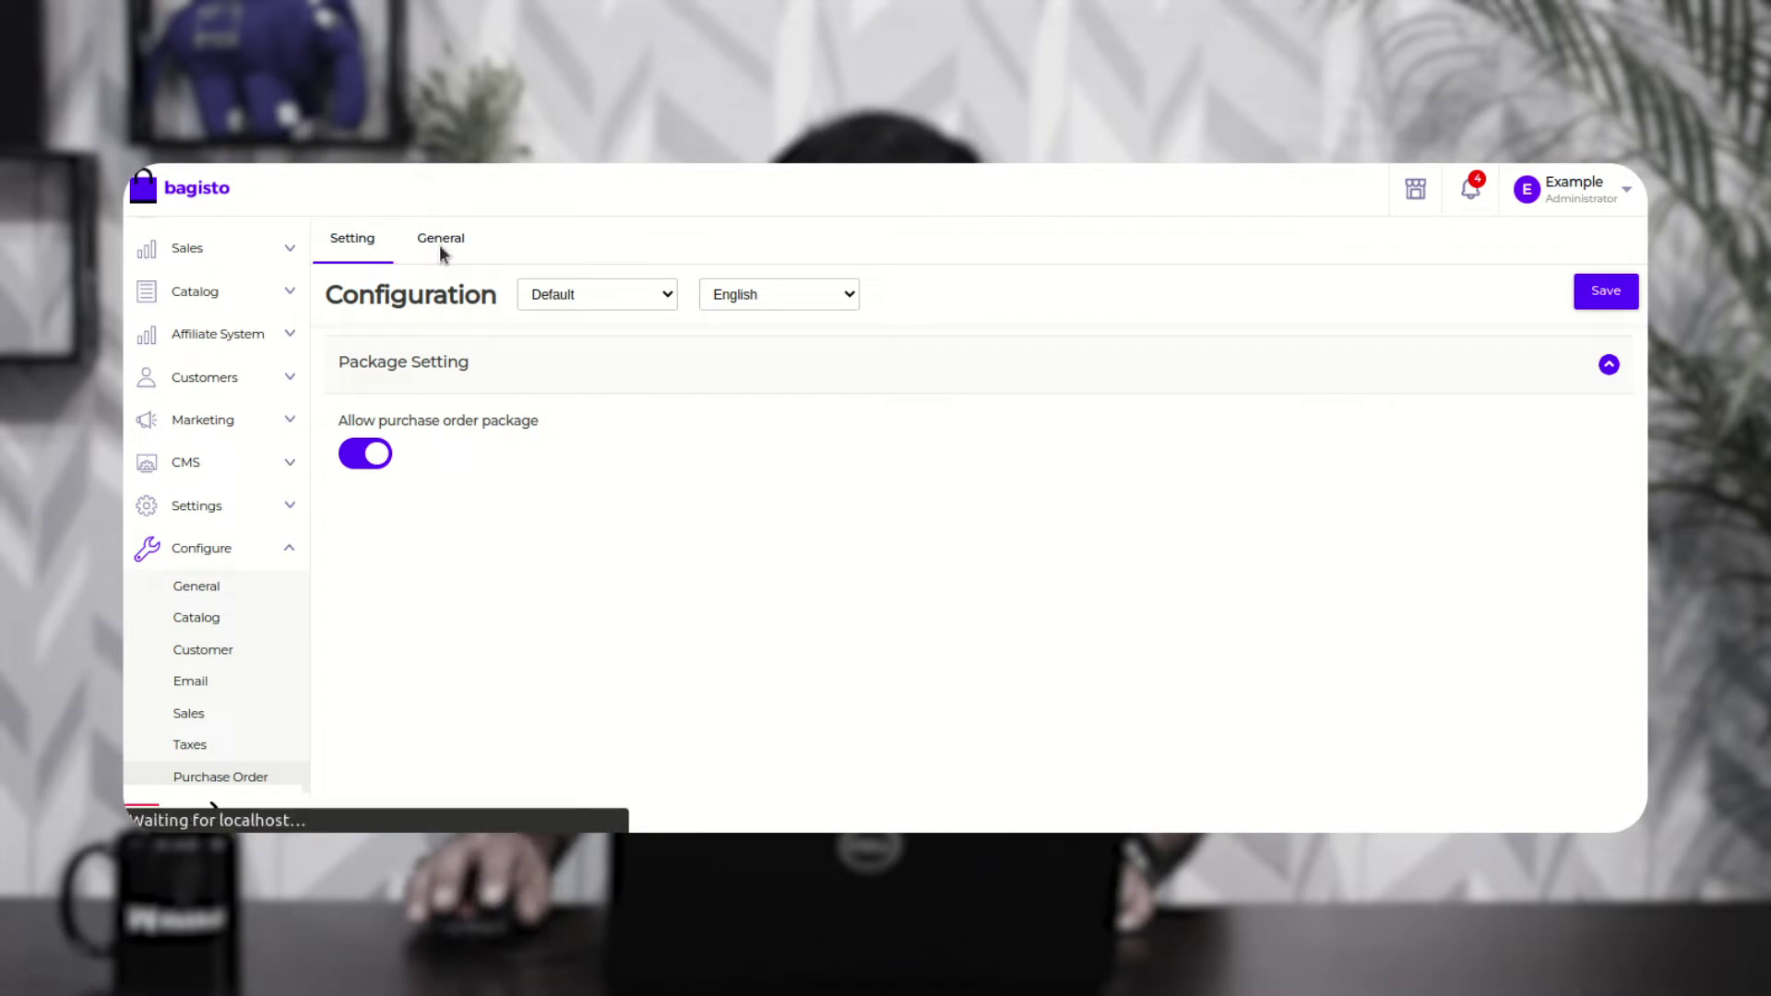
{"action": "left_click", "coordinate": [360, 239]}
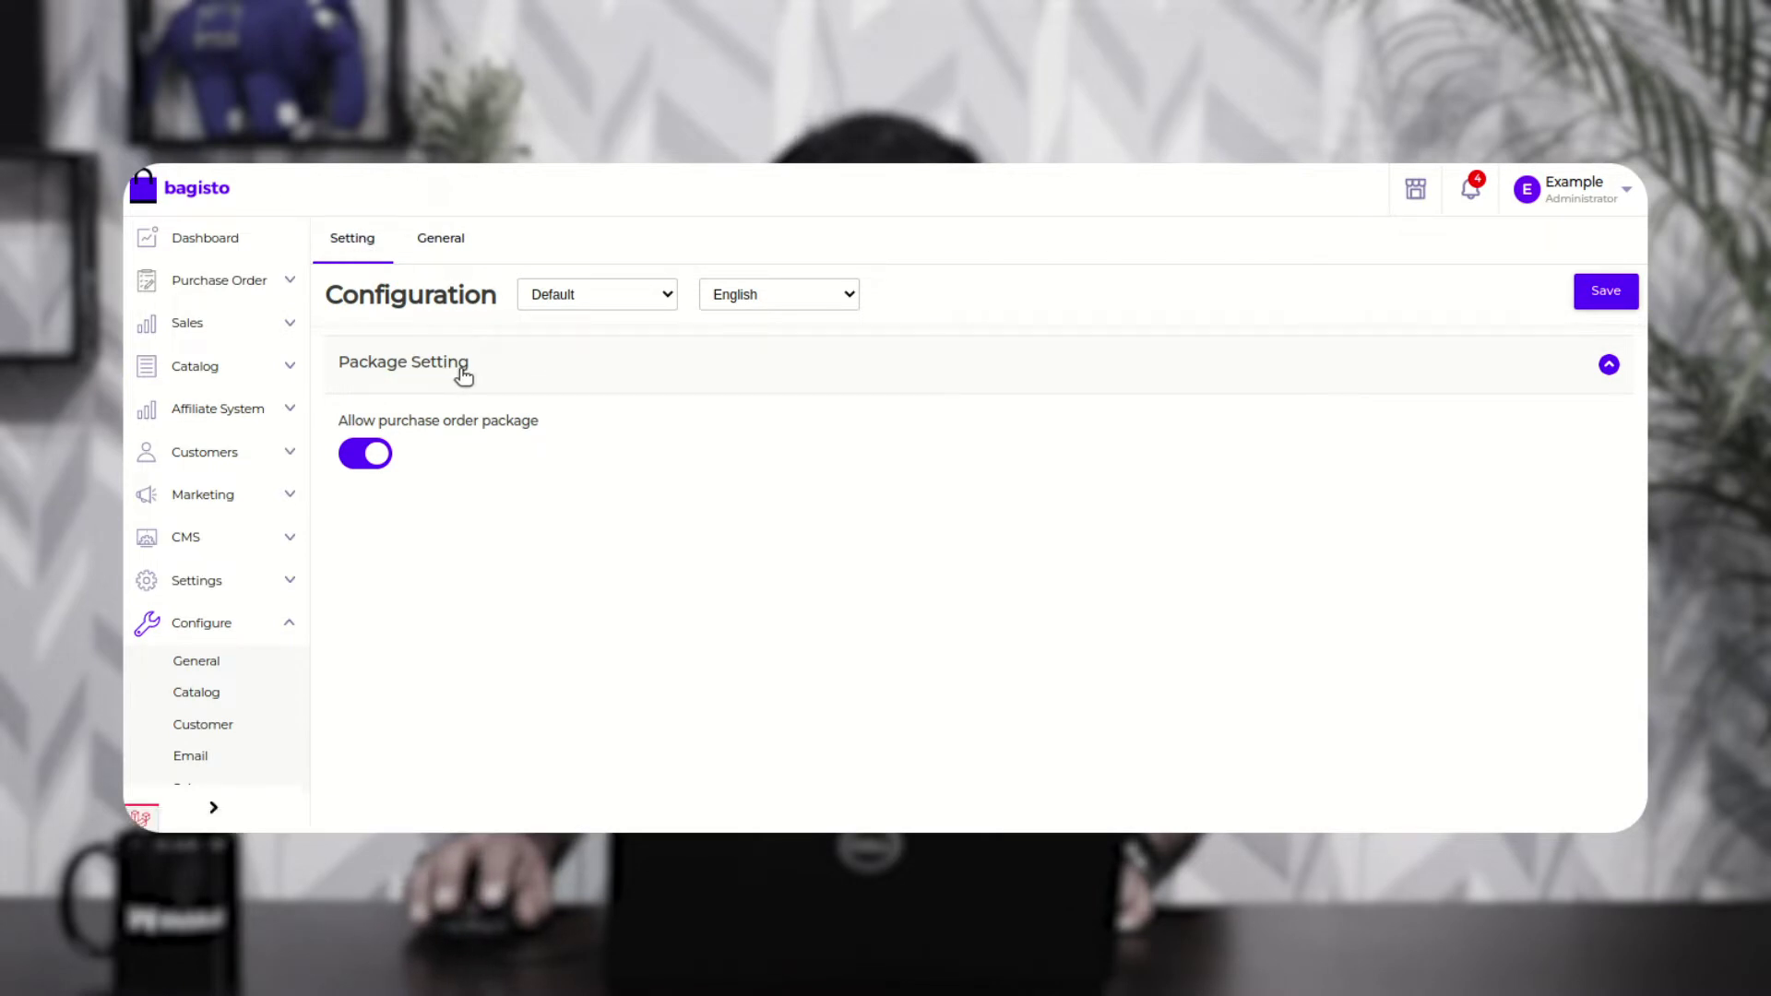
{"action": "left_click_drag", "start_coordinate": [473, 367], "coordinate": [428, 369]}
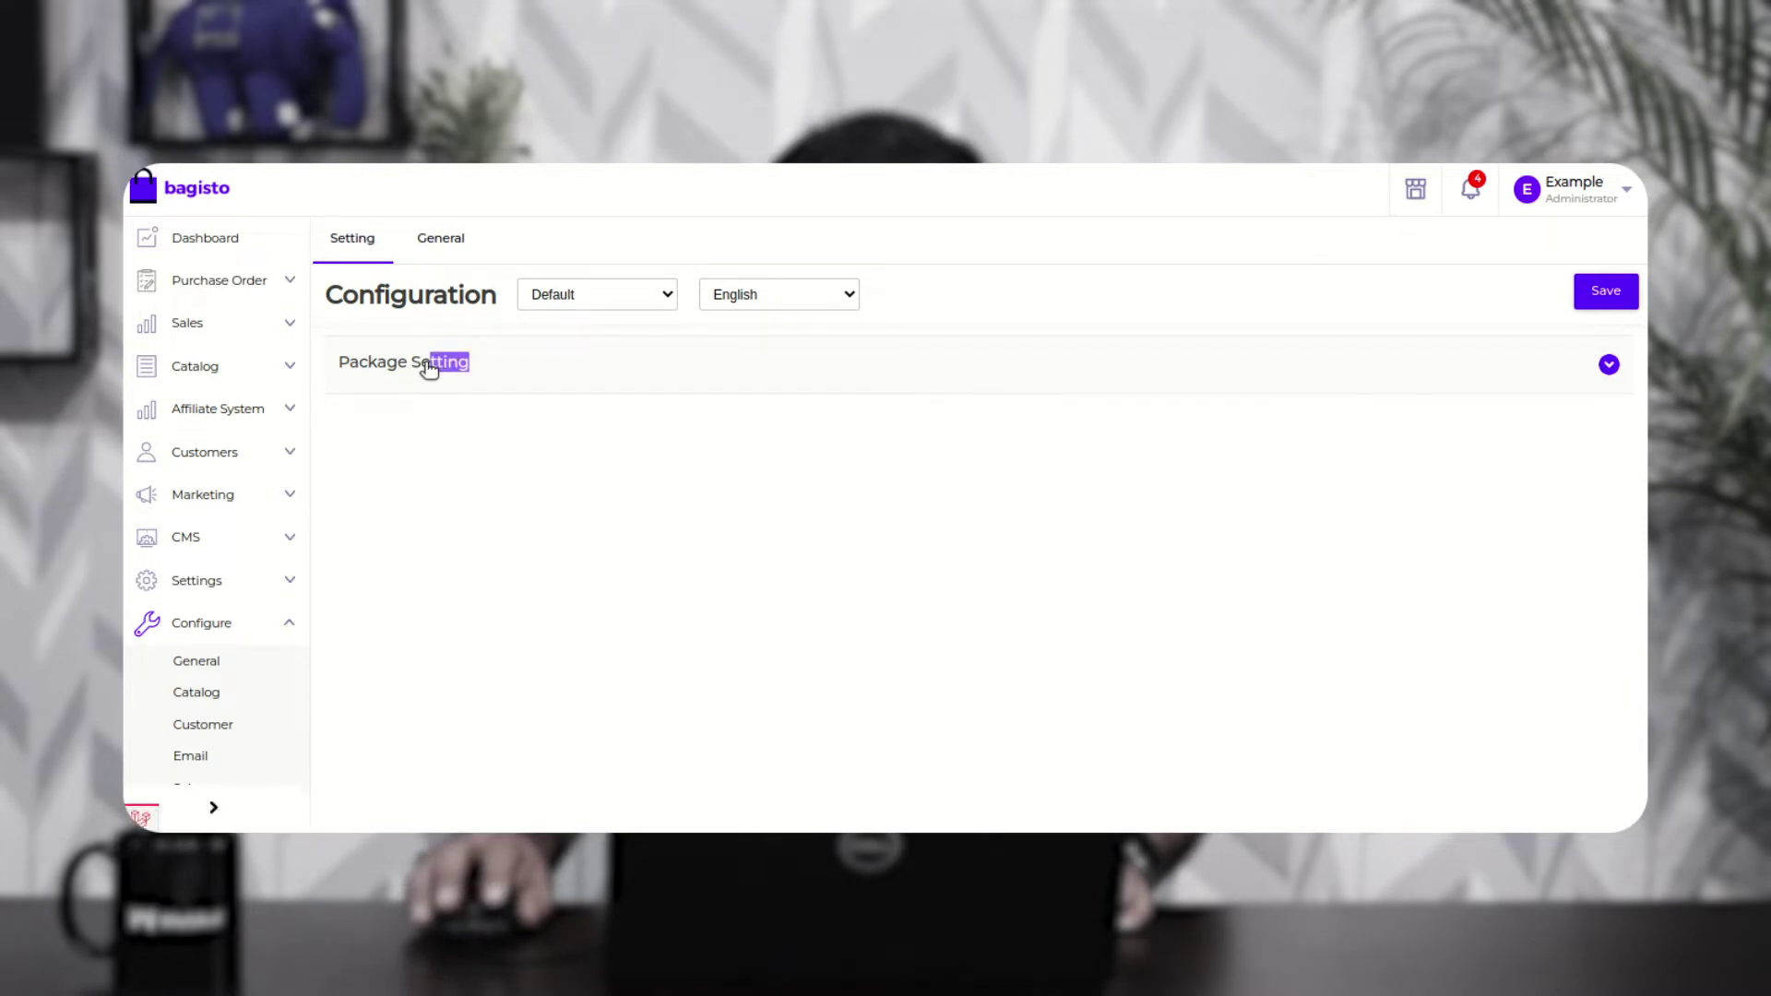
{"action": "left_click", "coordinate": [371, 369]}
{"action": "left_click_drag", "start_coordinate": [363, 421], "coordinate": [514, 425]}
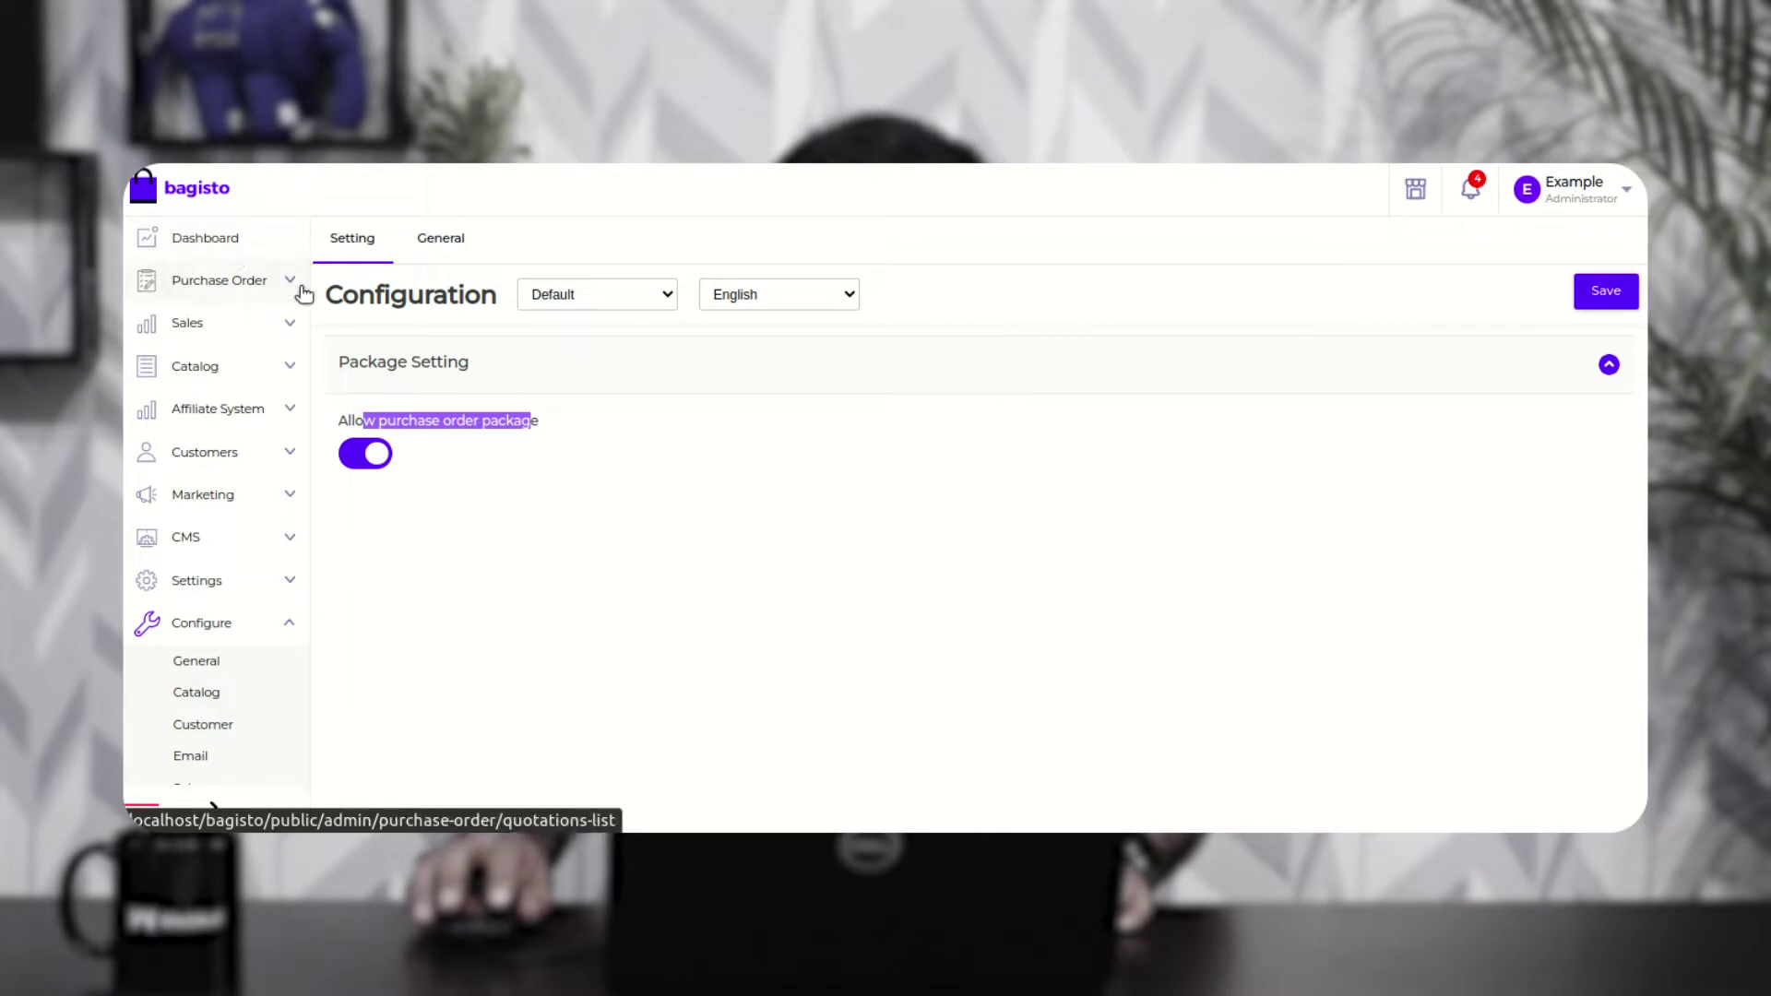
{"action": "left_click", "coordinate": [428, 463]}
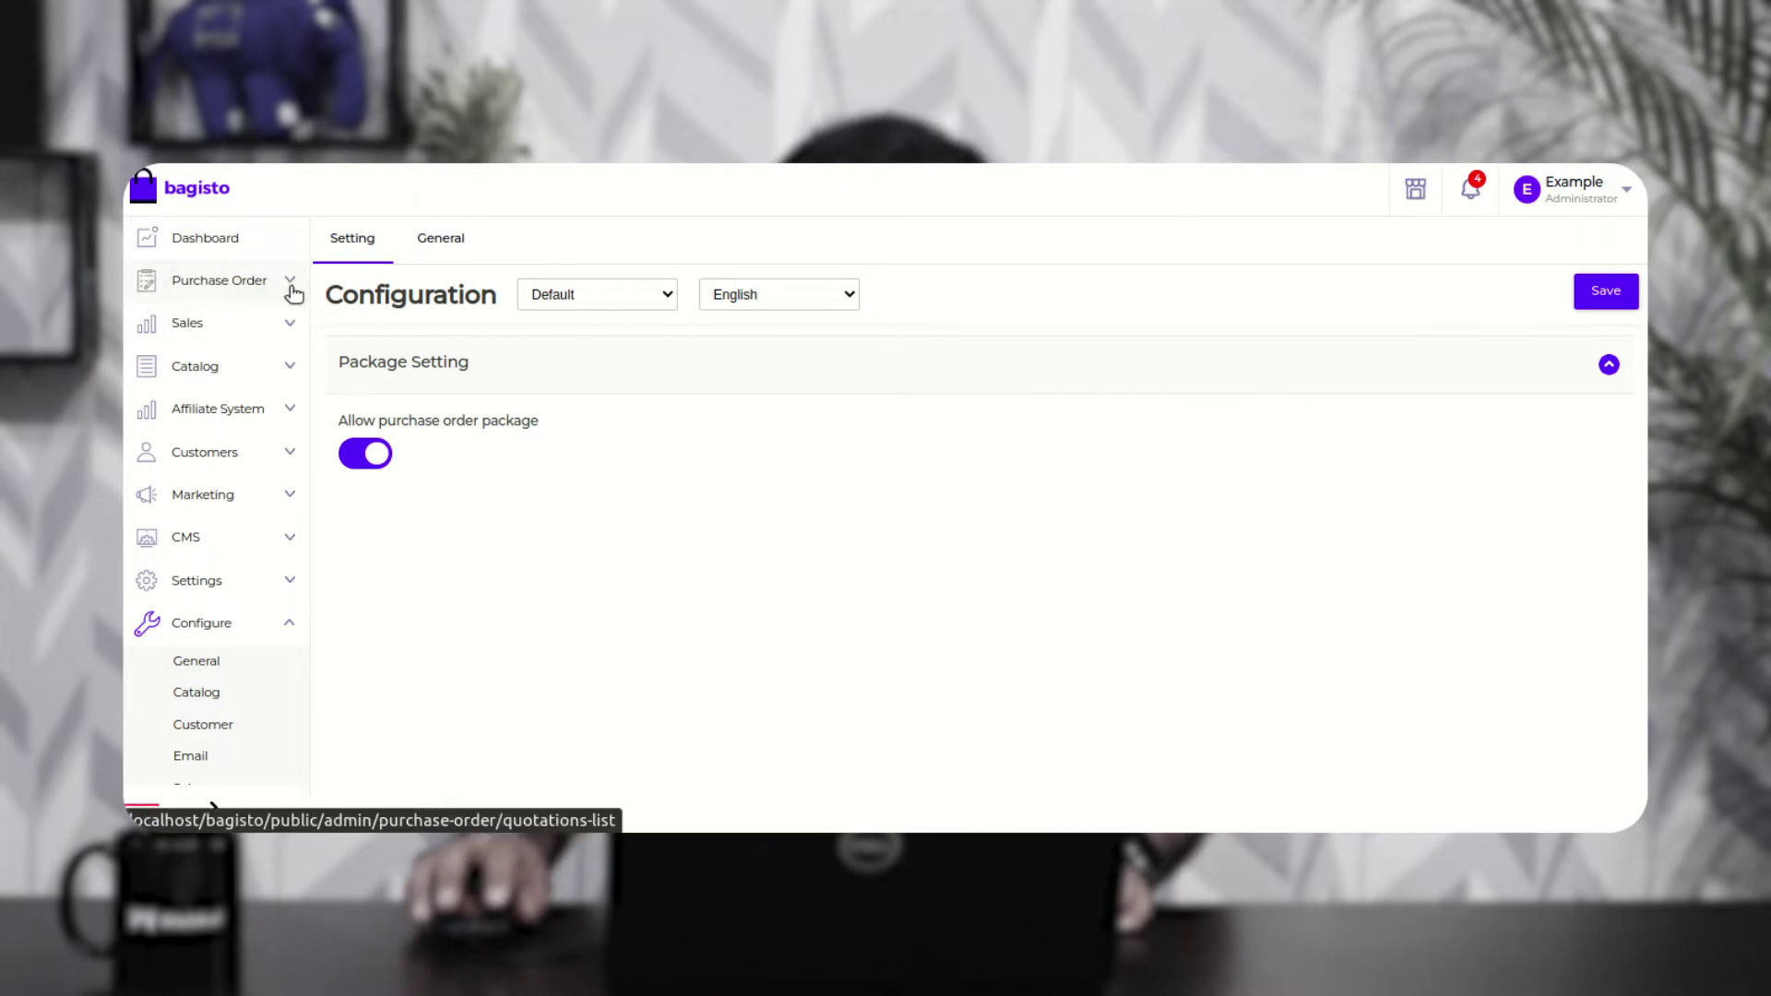
Step: Set the procurement method to Automatic in the General Option section of the Purchase Order configuration
{"action": "left_click", "coordinate": [451, 240]}
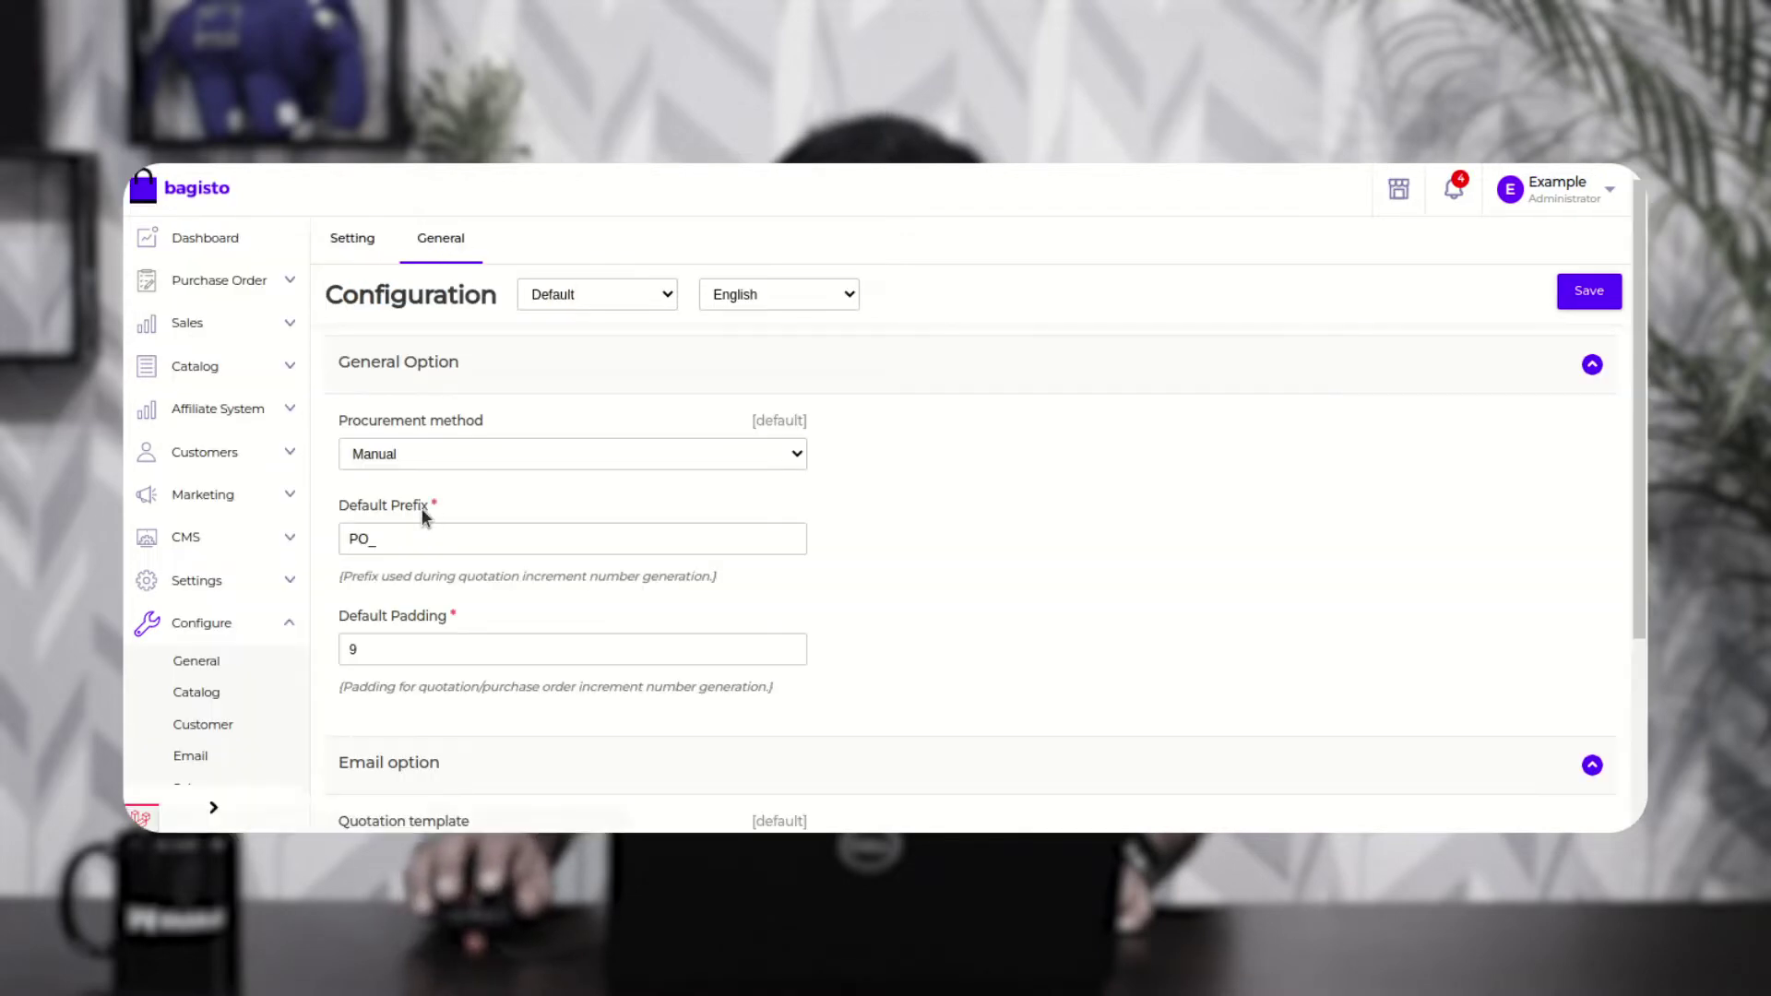
{"action": "left_click", "coordinate": [446, 355]}
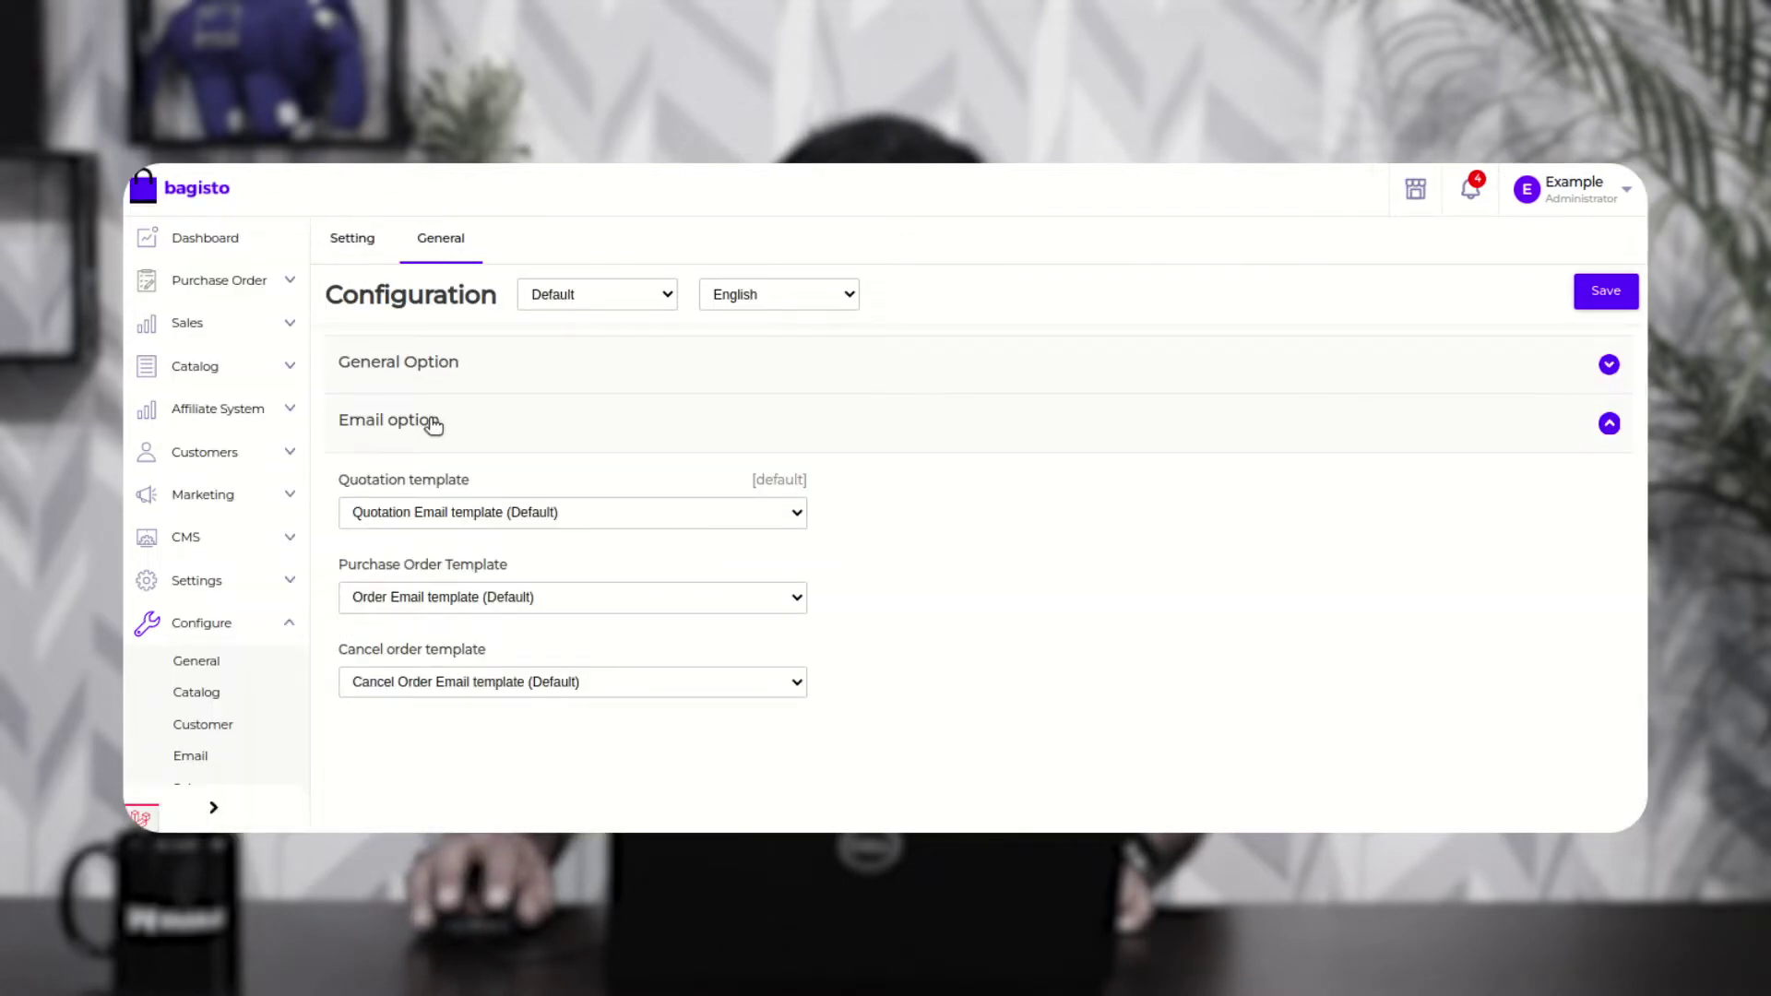
{"action": "left_click", "coordinate": [434, 422]}
{"action": "left_click", "coordinate": [430, 367]}
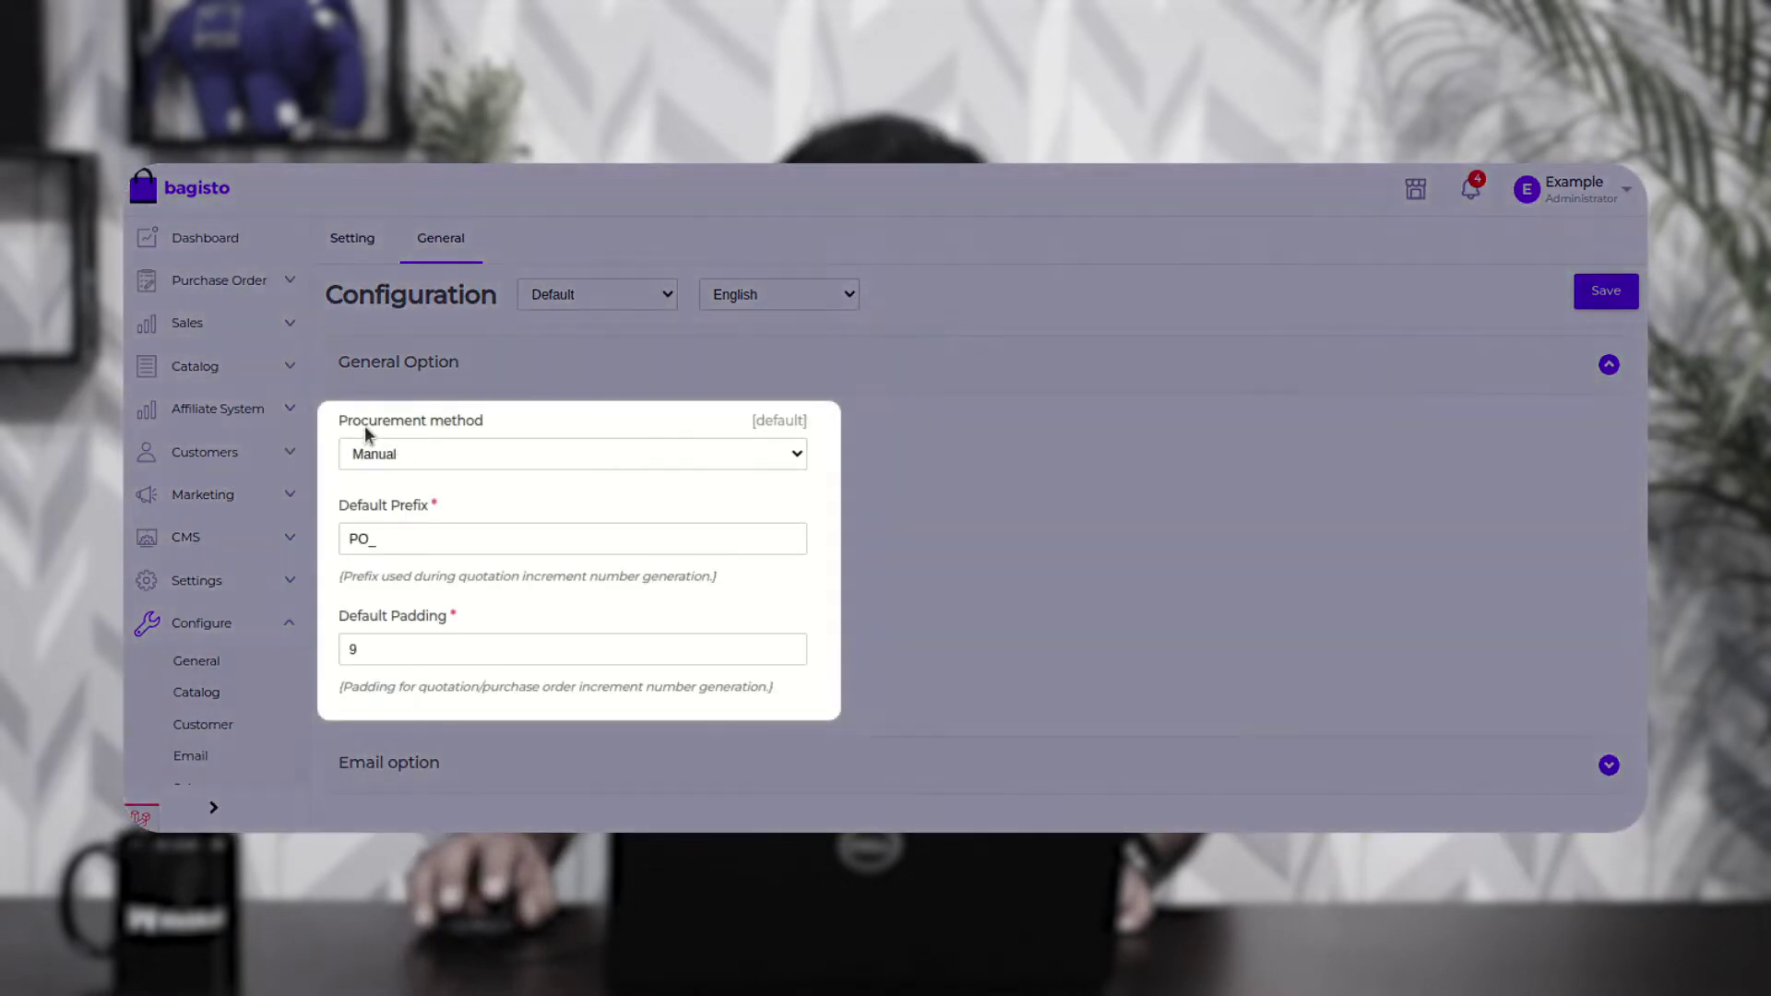
{"action": "left_click_drag", "start_coordinate": [353, 420], "coordinate": [486, 420]}
{"action": "left_click", "coordinate": [489, 459]}
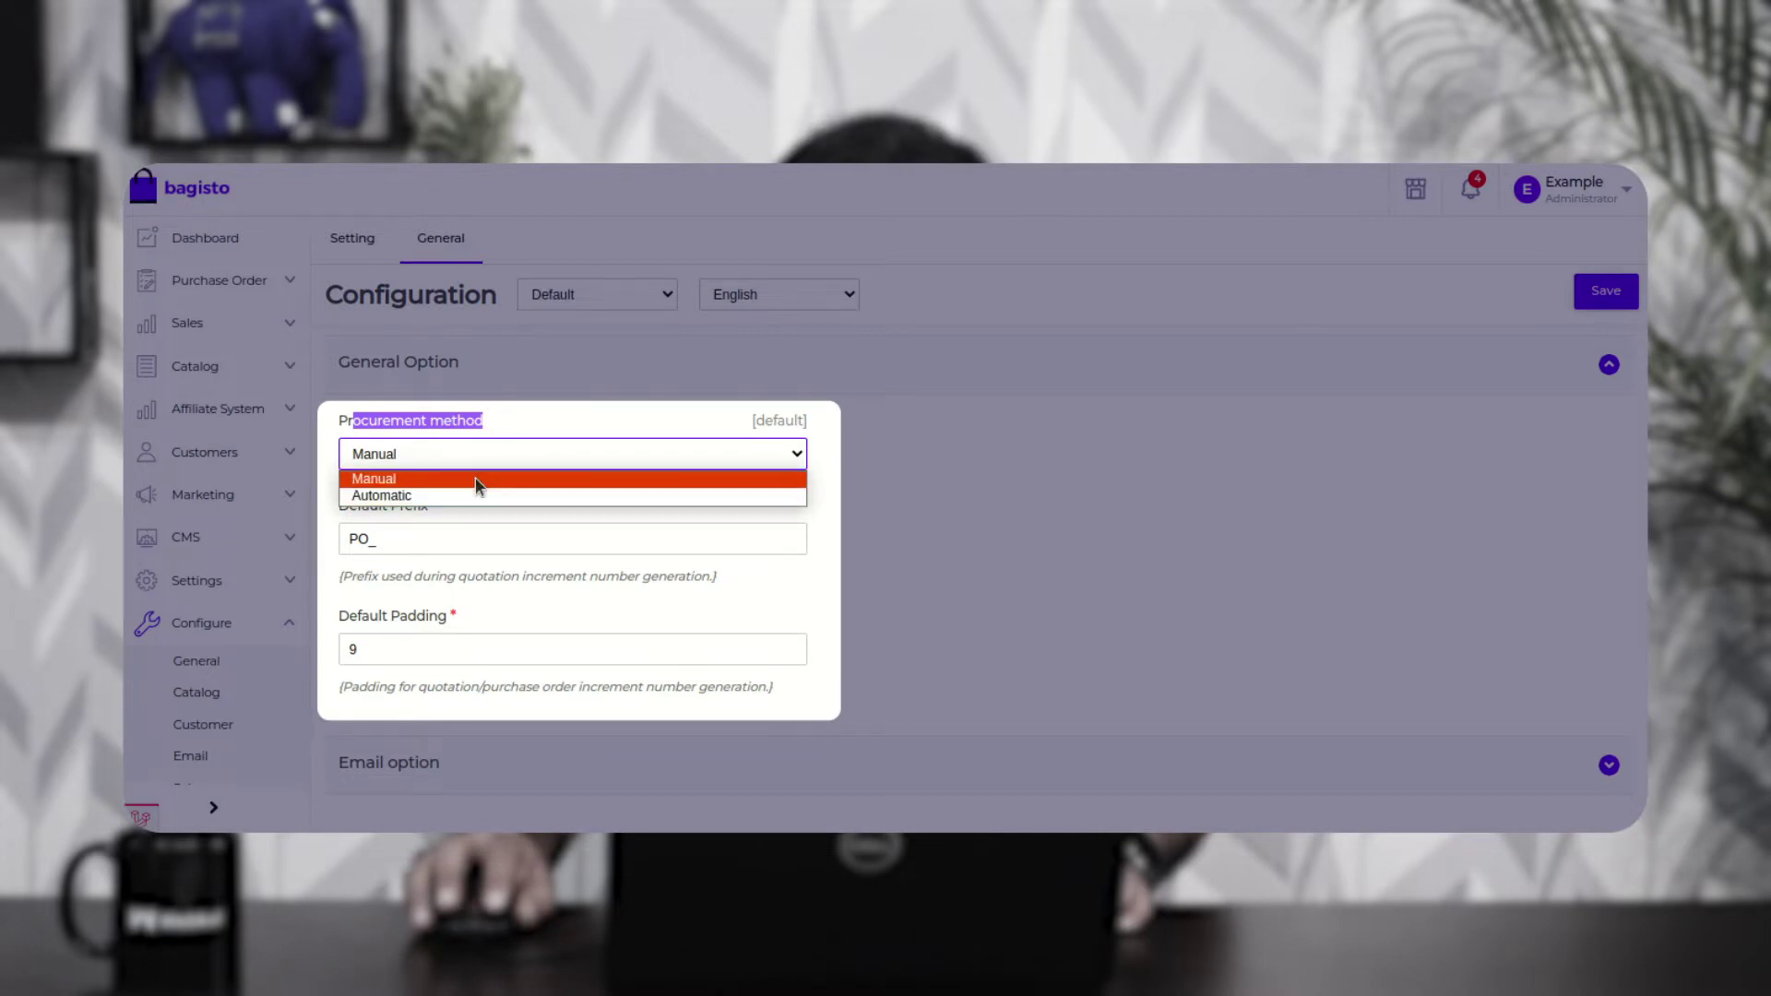
{"action": "left_click", "coordinate": [474, 478]}
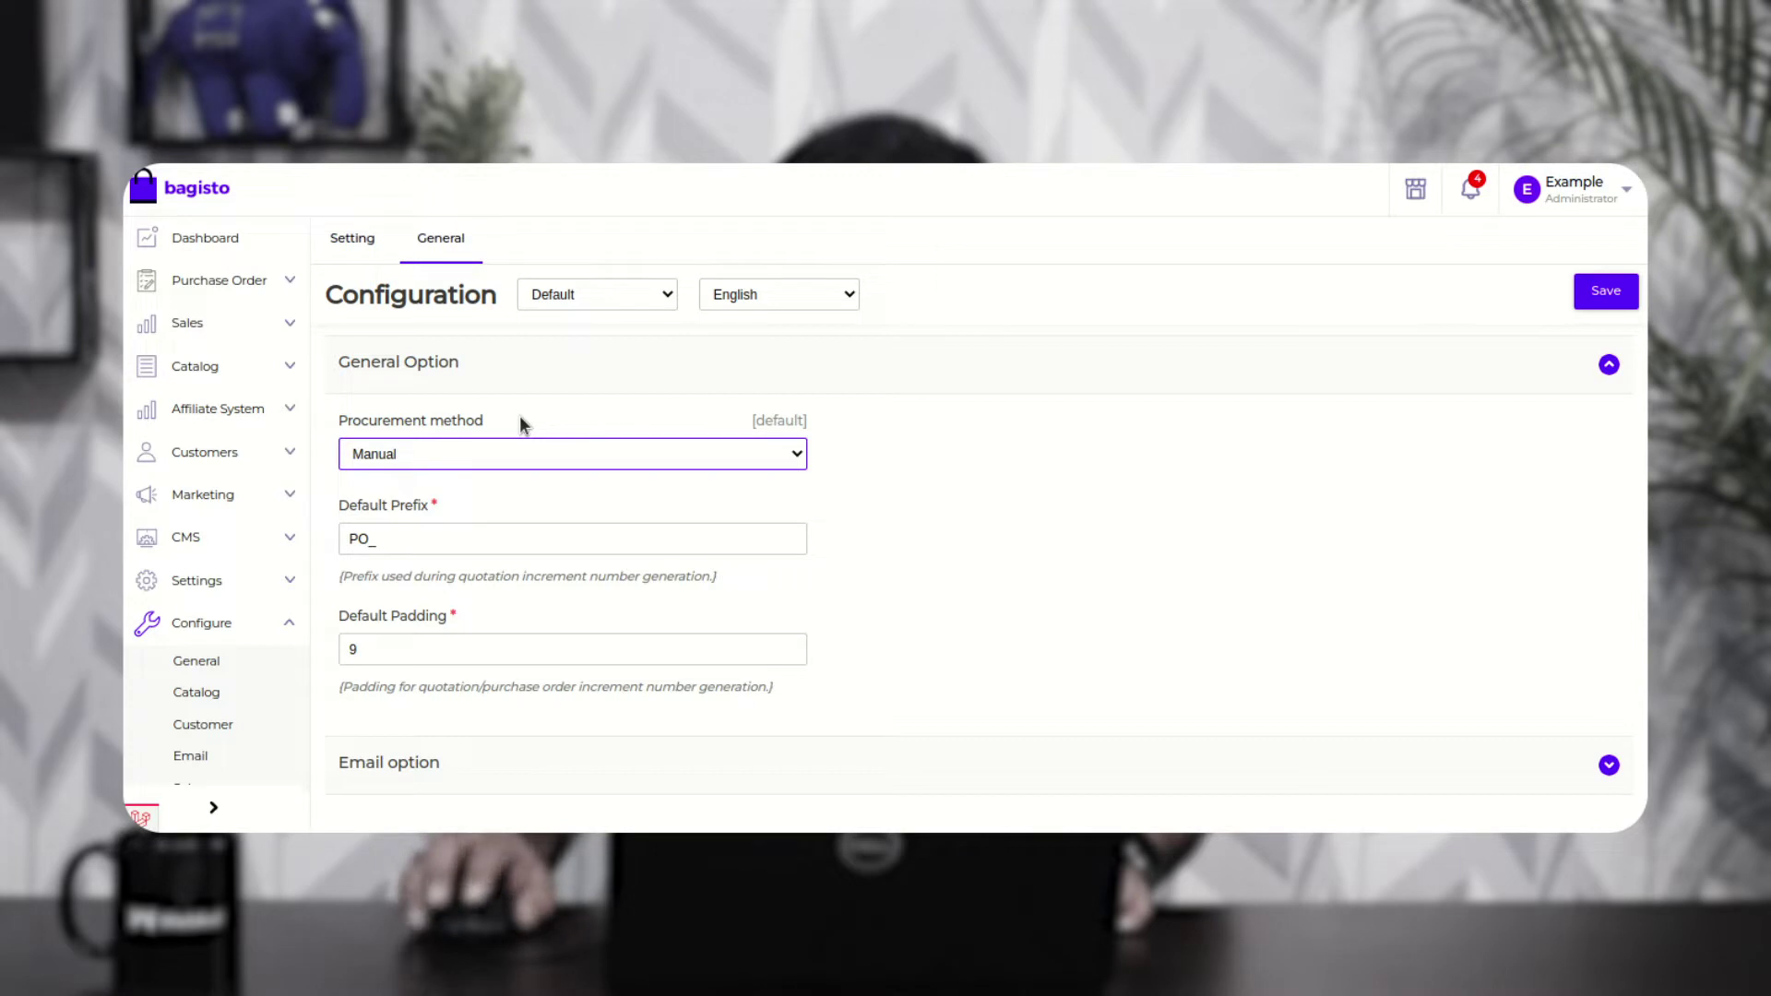
{"action": "left_click", "coordinate": [513, 458]}
{"action": "left_click", "coordinate": [489, 501]}
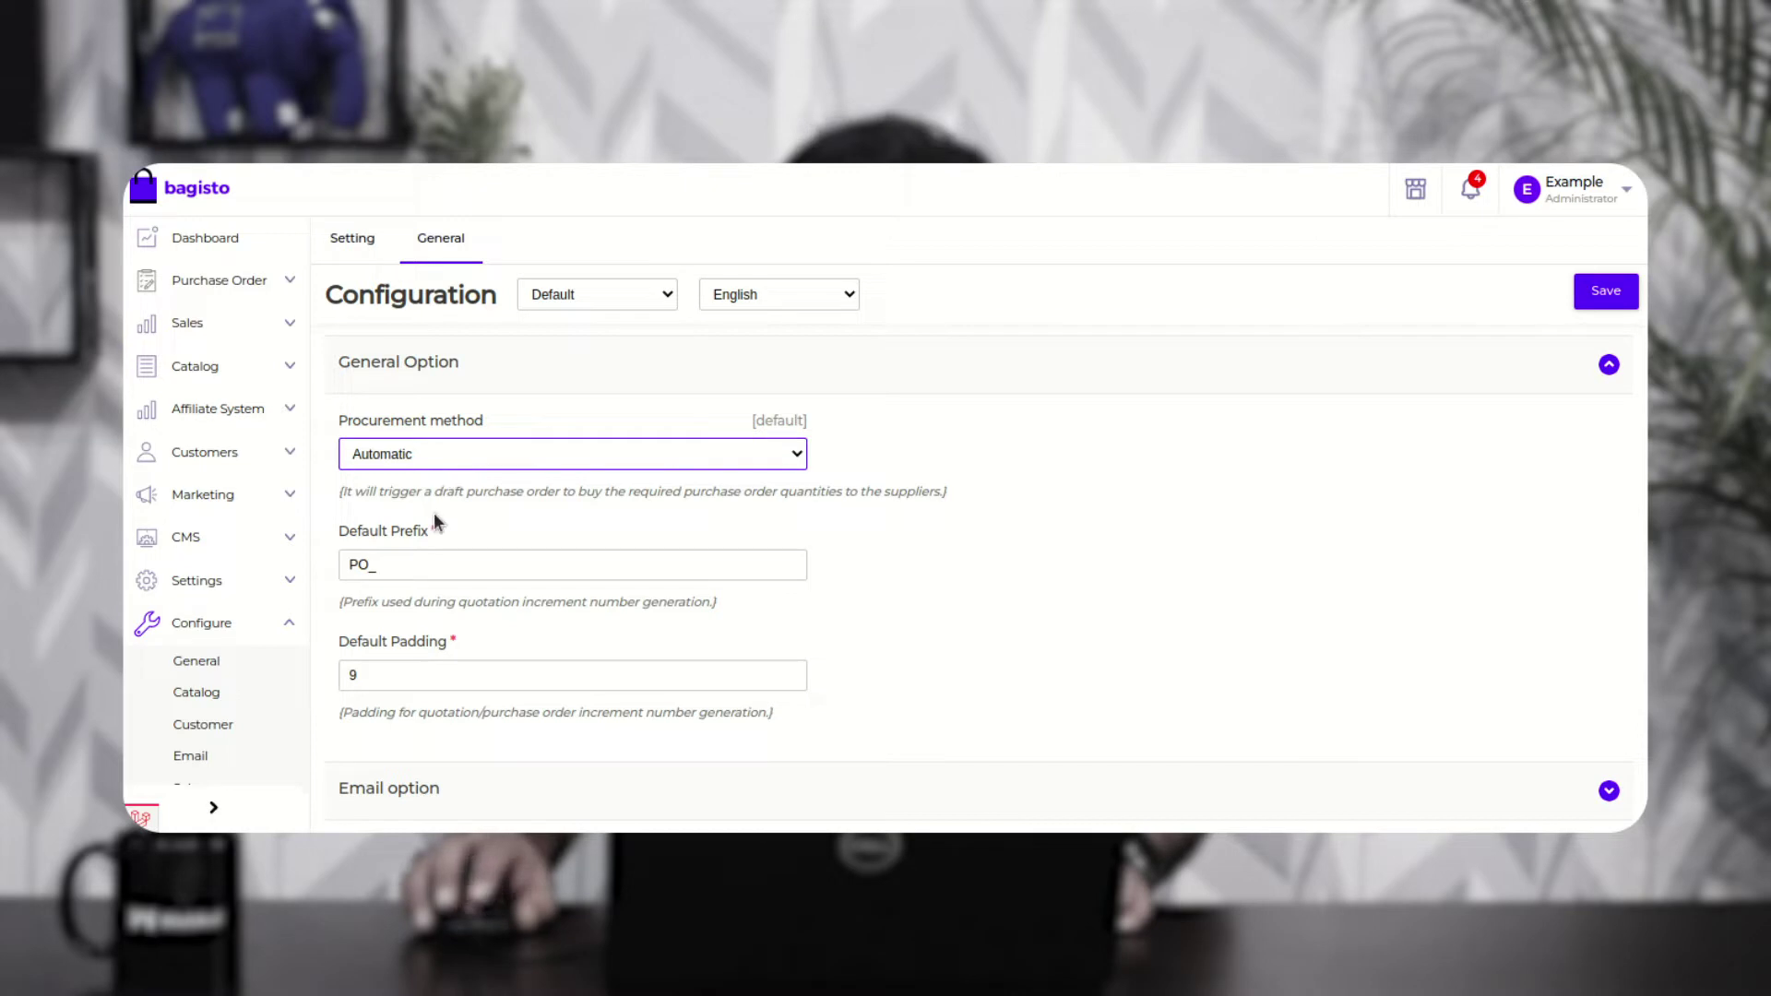
Step: Review the Default Prefix and Default Padding fields and collapse the General Option section
{"action": "left_click_drag", "start_coordinate": [428, 534], "coordinate": [344, 539]}
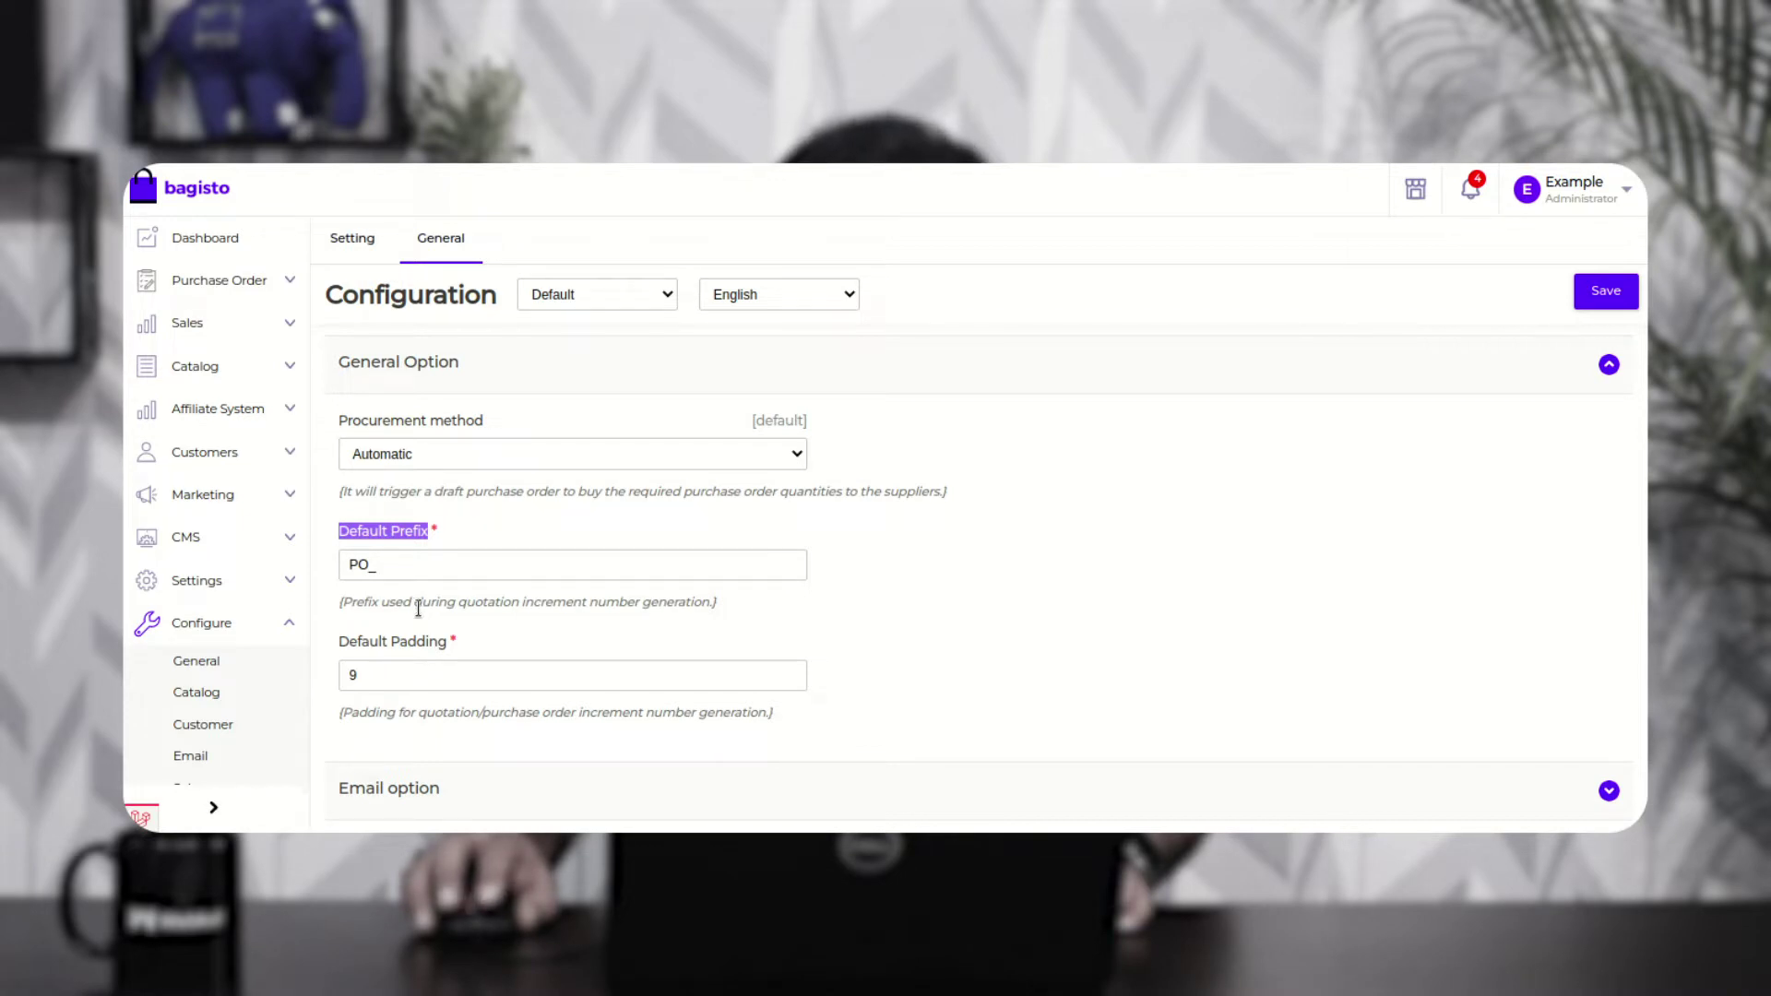
{"action": "left_click", "coordinate": [412, 566]}
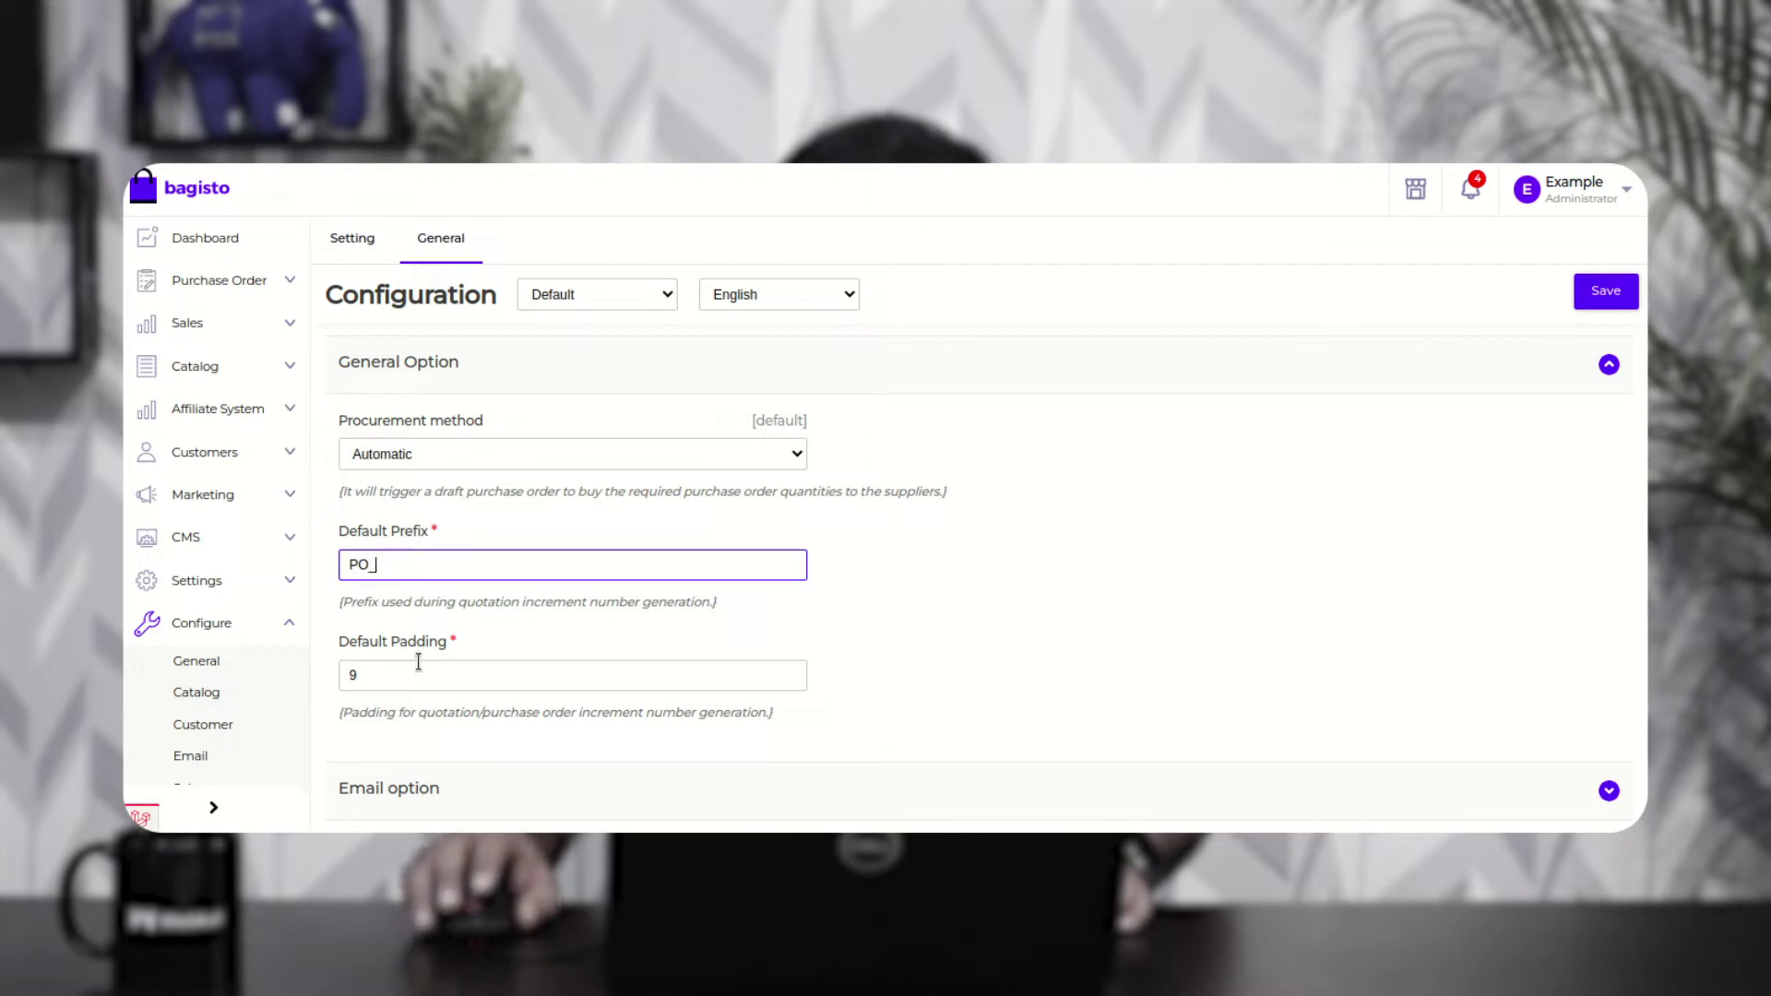
{"action": "left_click_drag", "start_coordinate": [353, 644], "coordinate": [437, 641]}
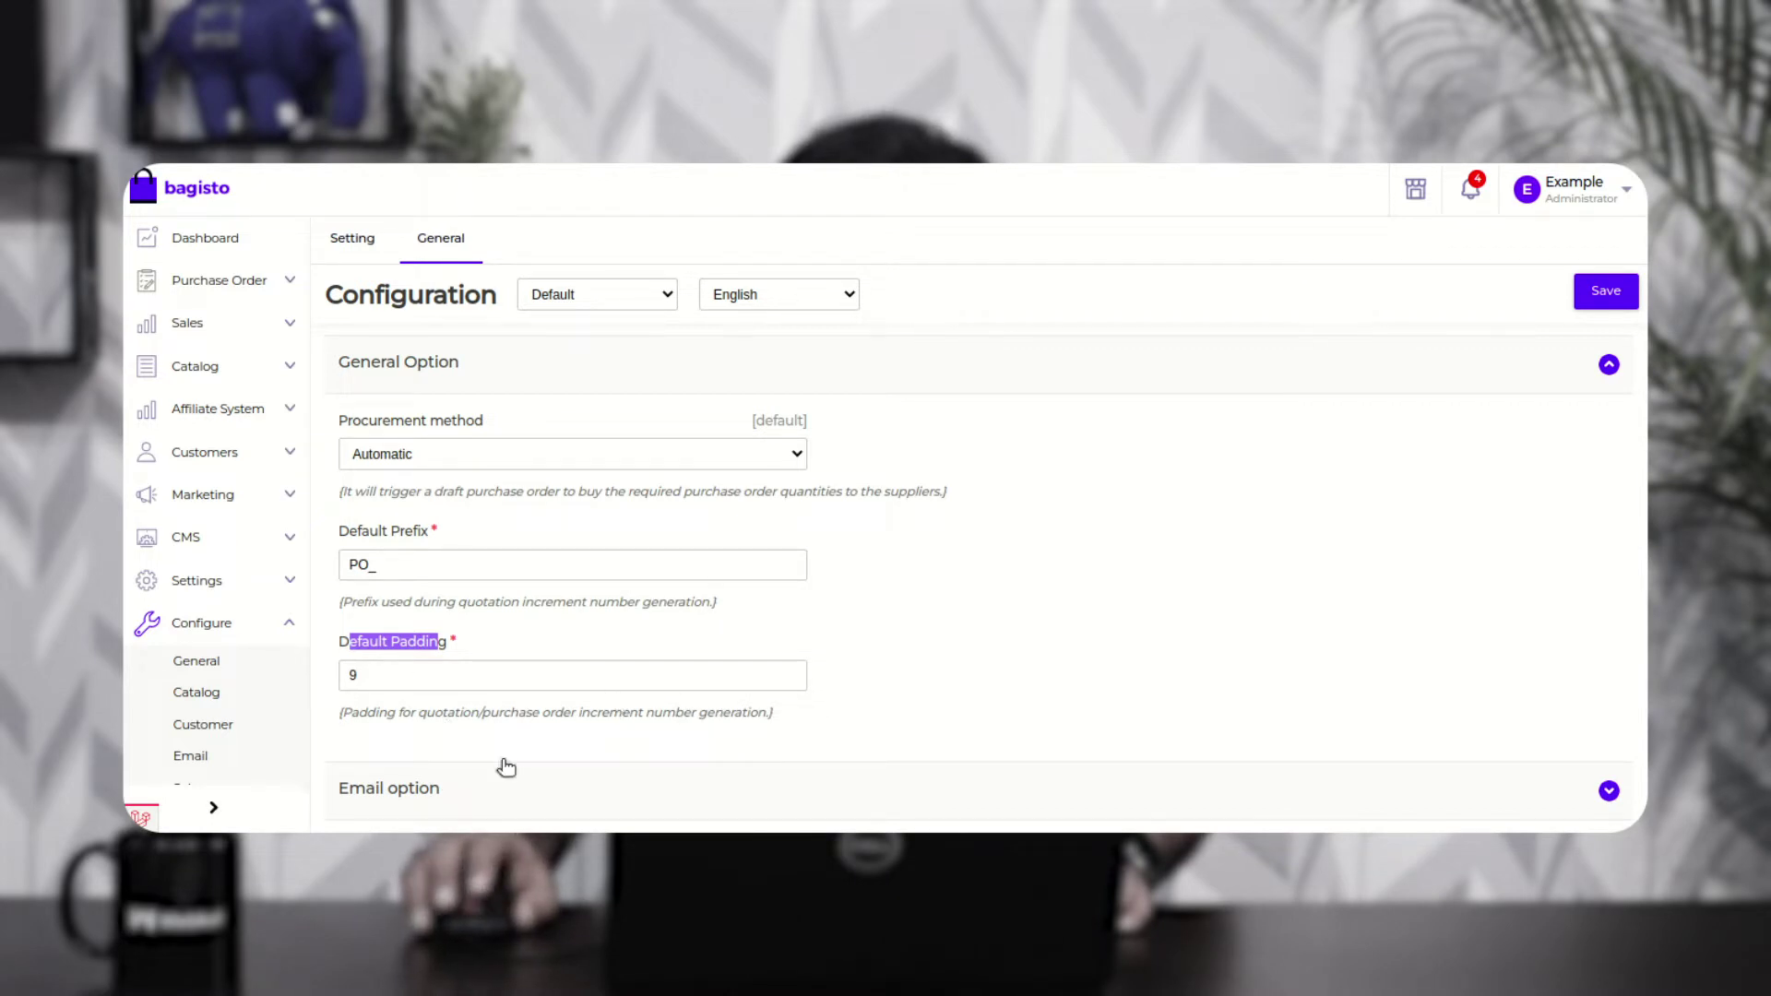
{"action": "left_click", "coordinate": [439, 365]}
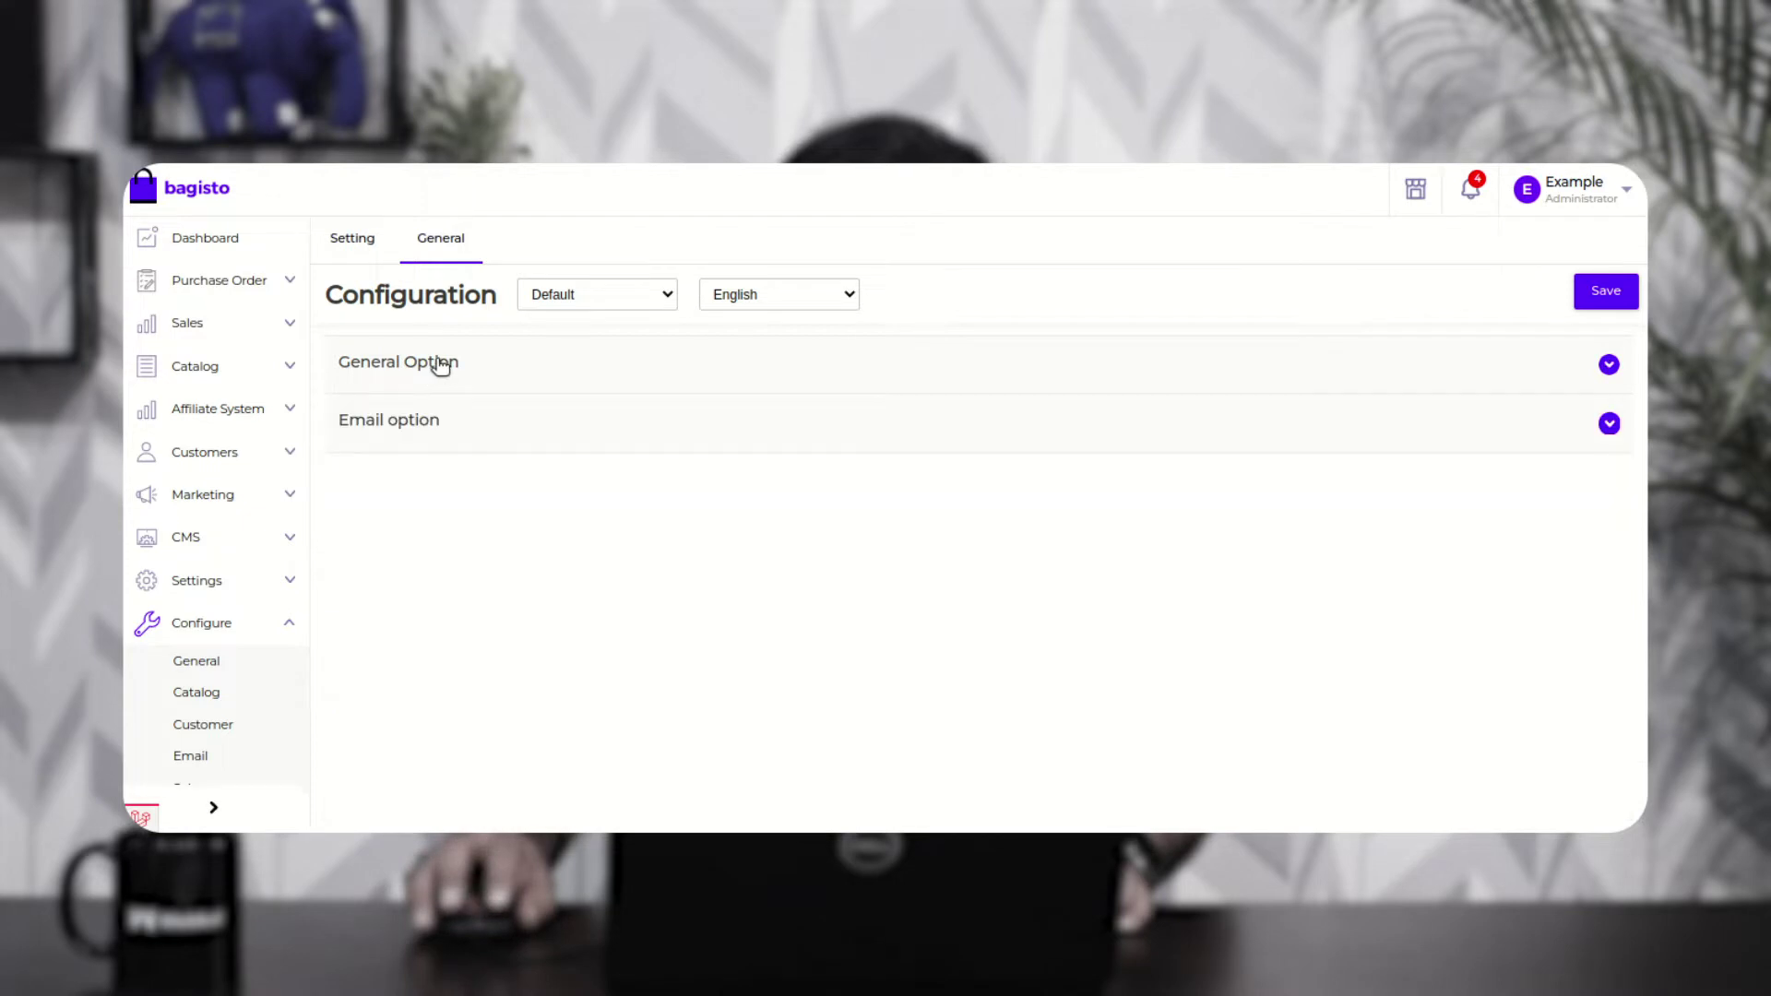
Step: Choose Quotation Email template (Default) as the quotation template in the Email option section
{"action": "left_click", "coordinate": [443, 418]}
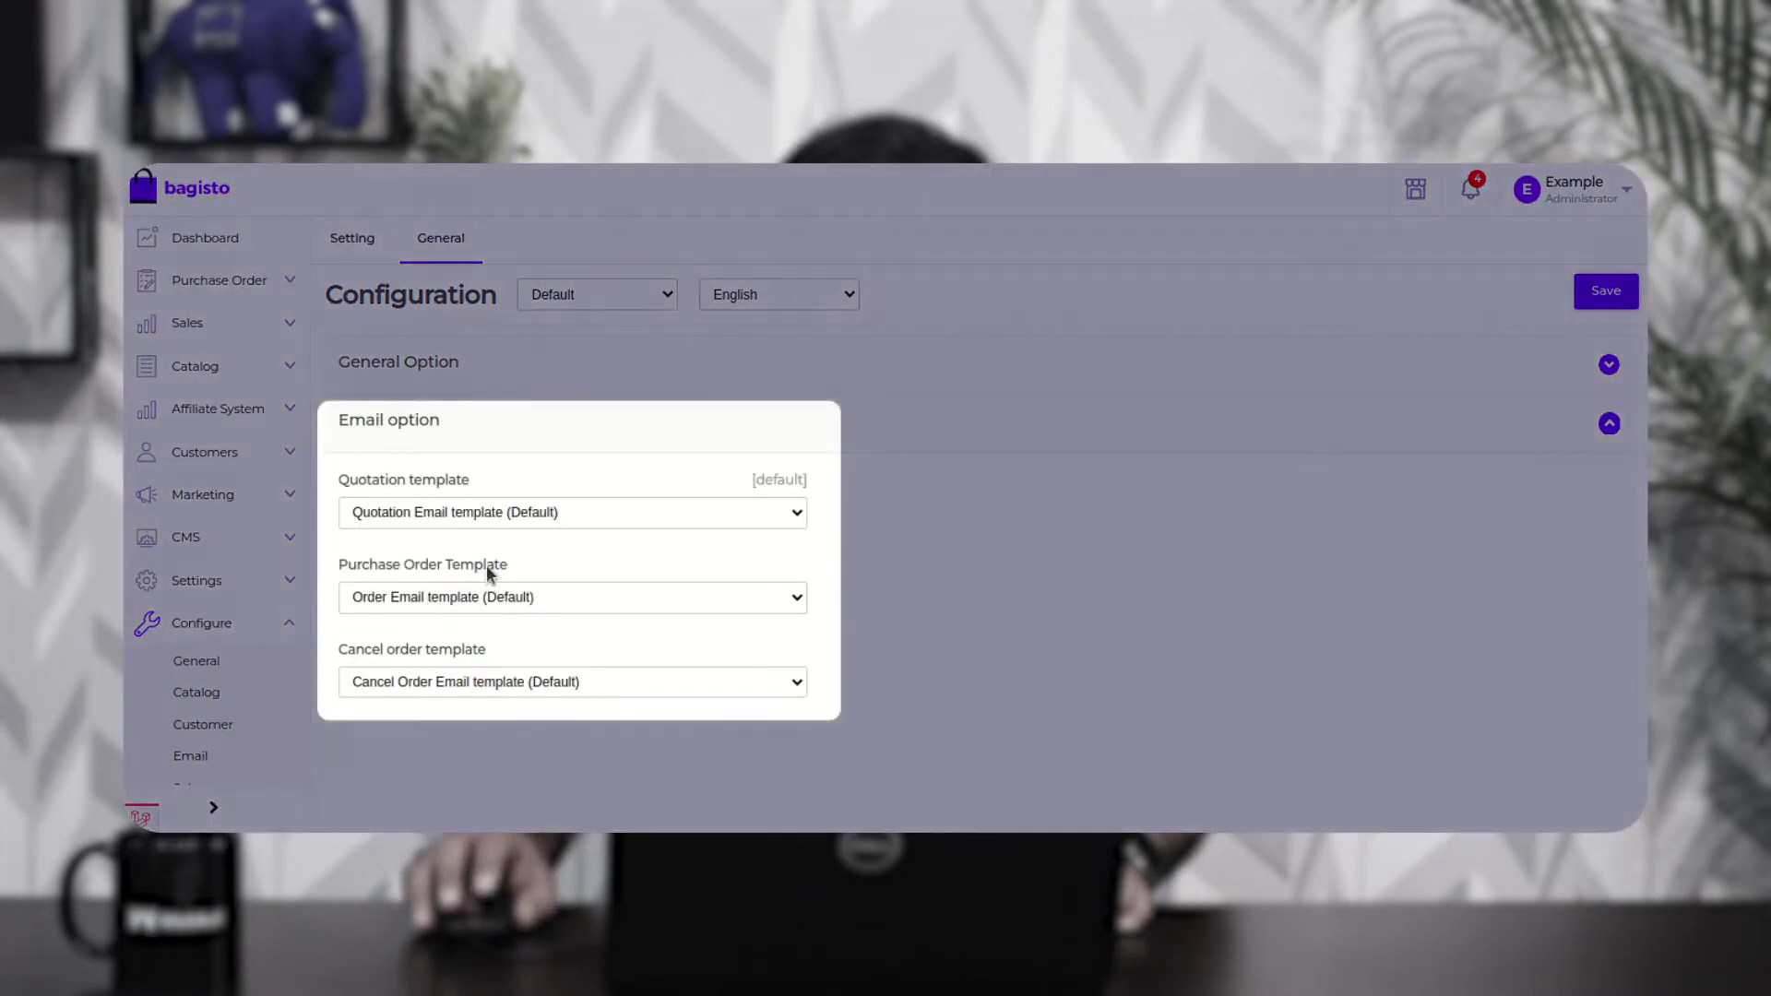
{"action": "left_click_drag", "start_coordinate": [358, 486], "coordinate": [462, 501]}
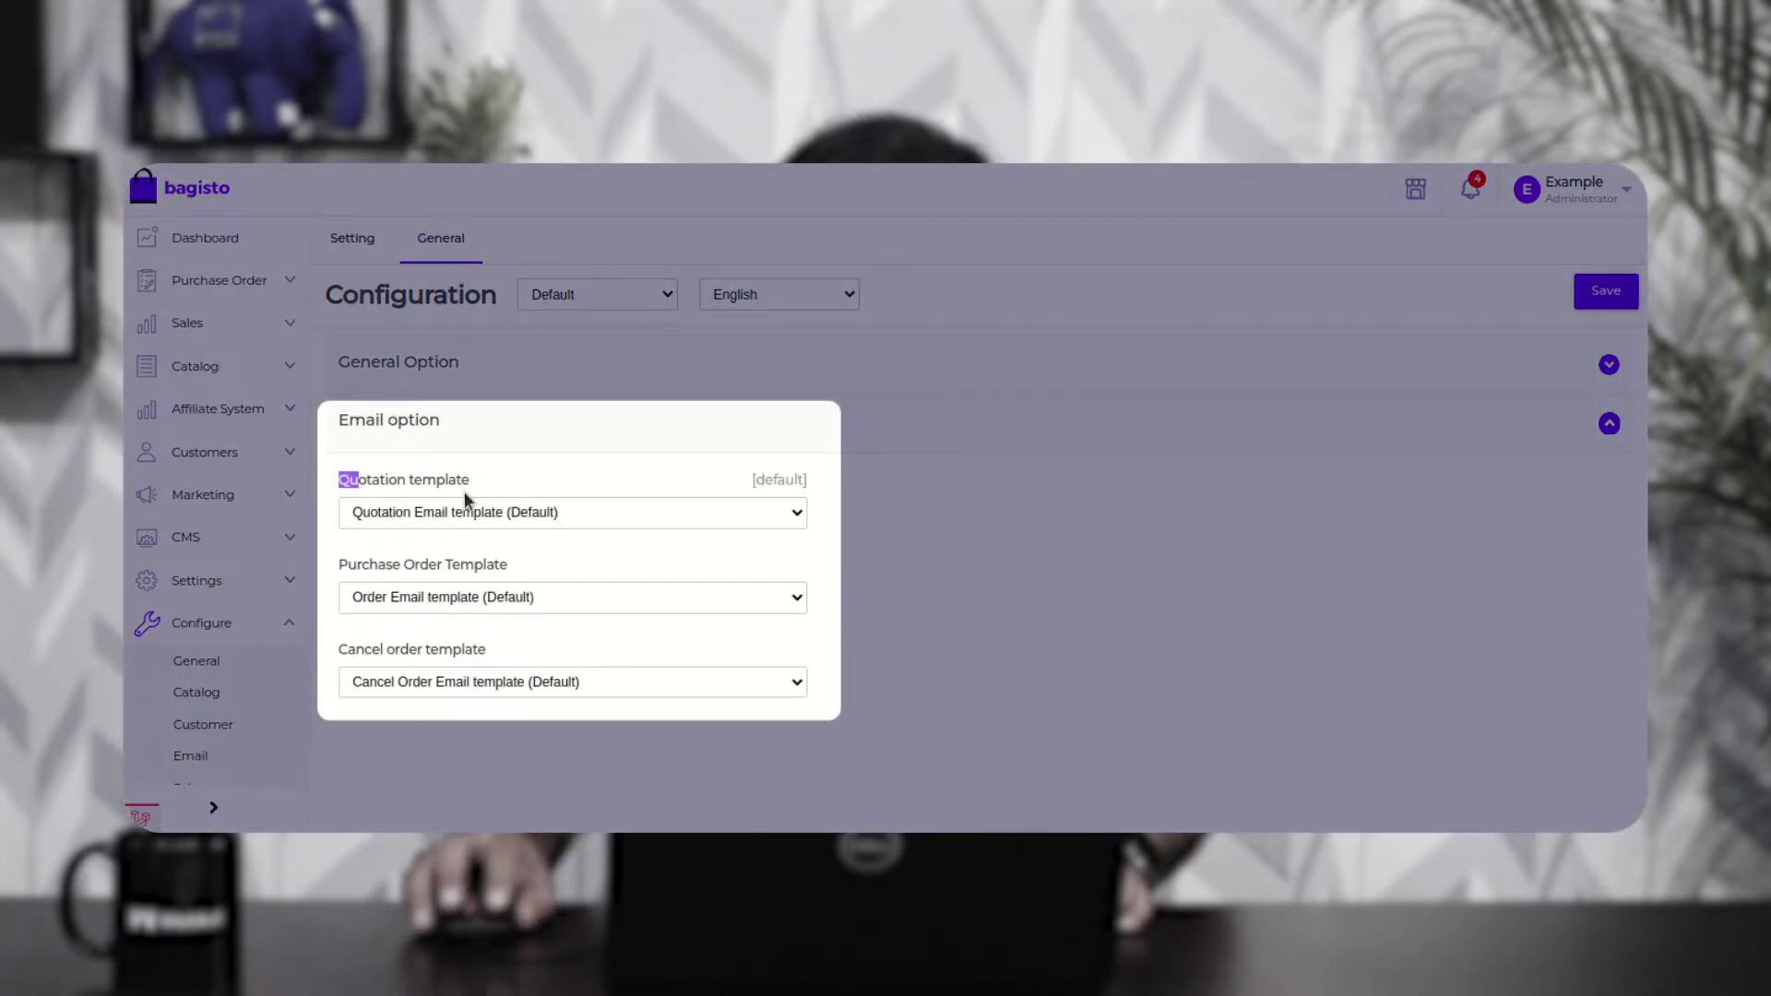
{"action": "left_click", "coordinate": [464, 515]}
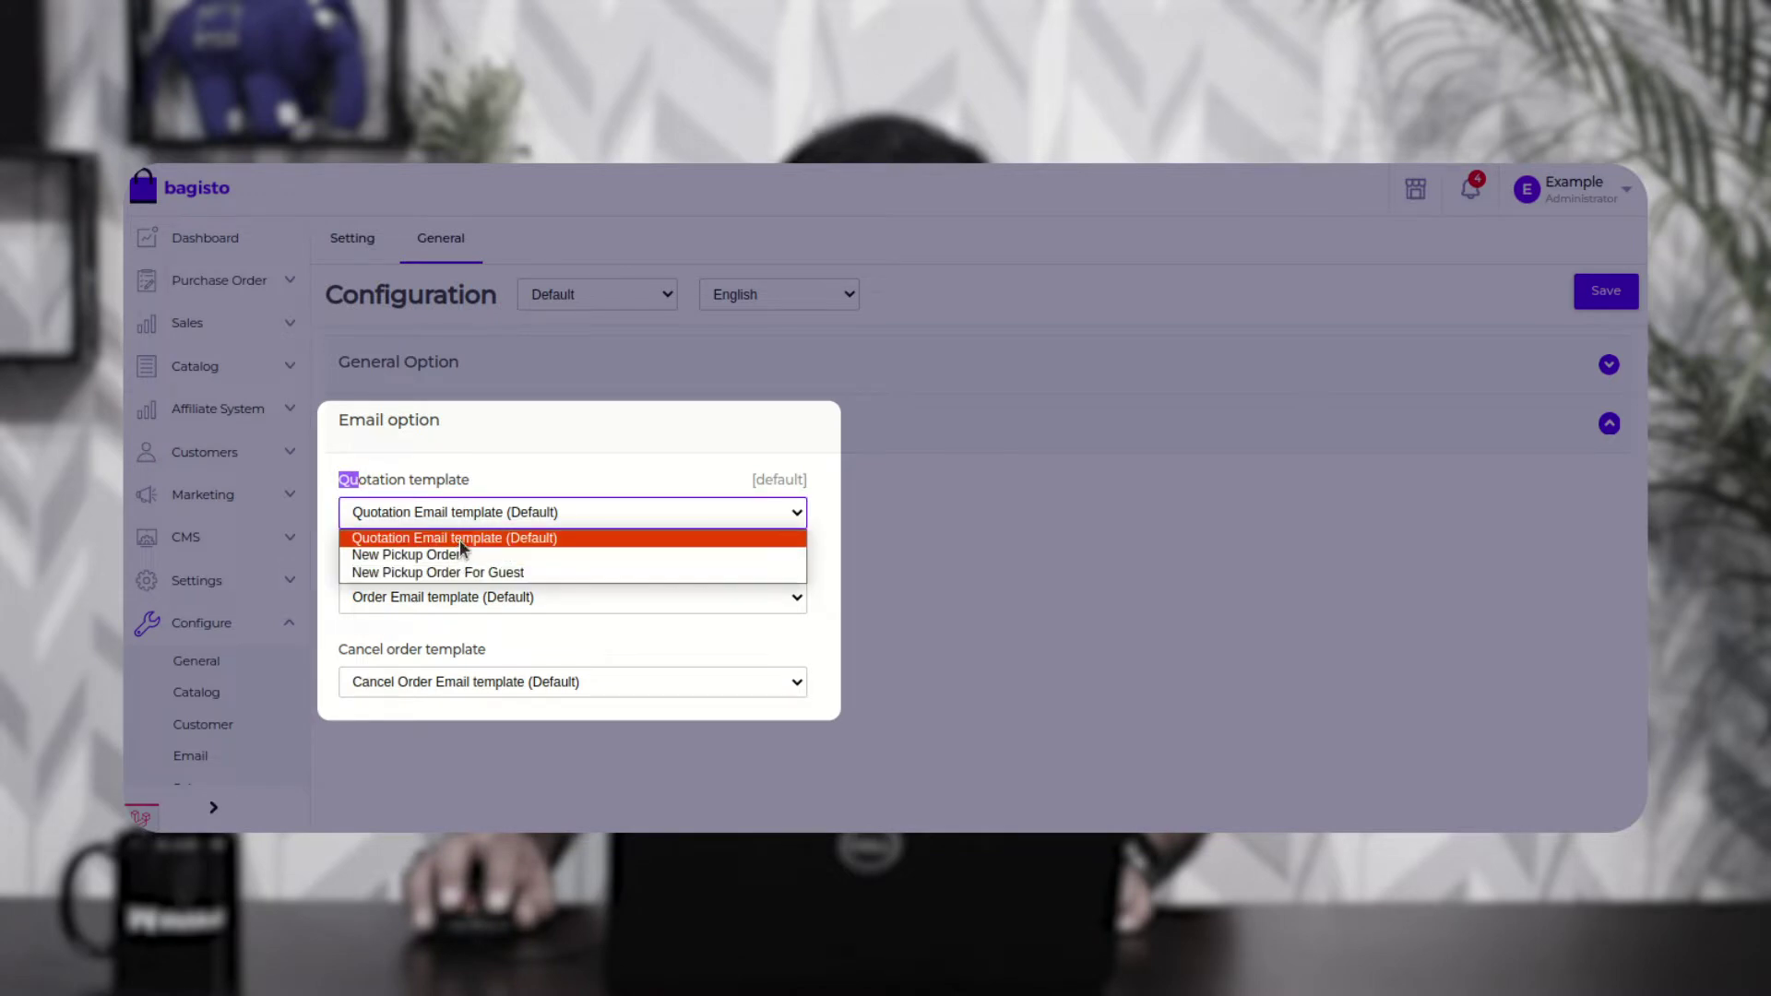
{"action": "left_click", "coordinate": [459, 540]}
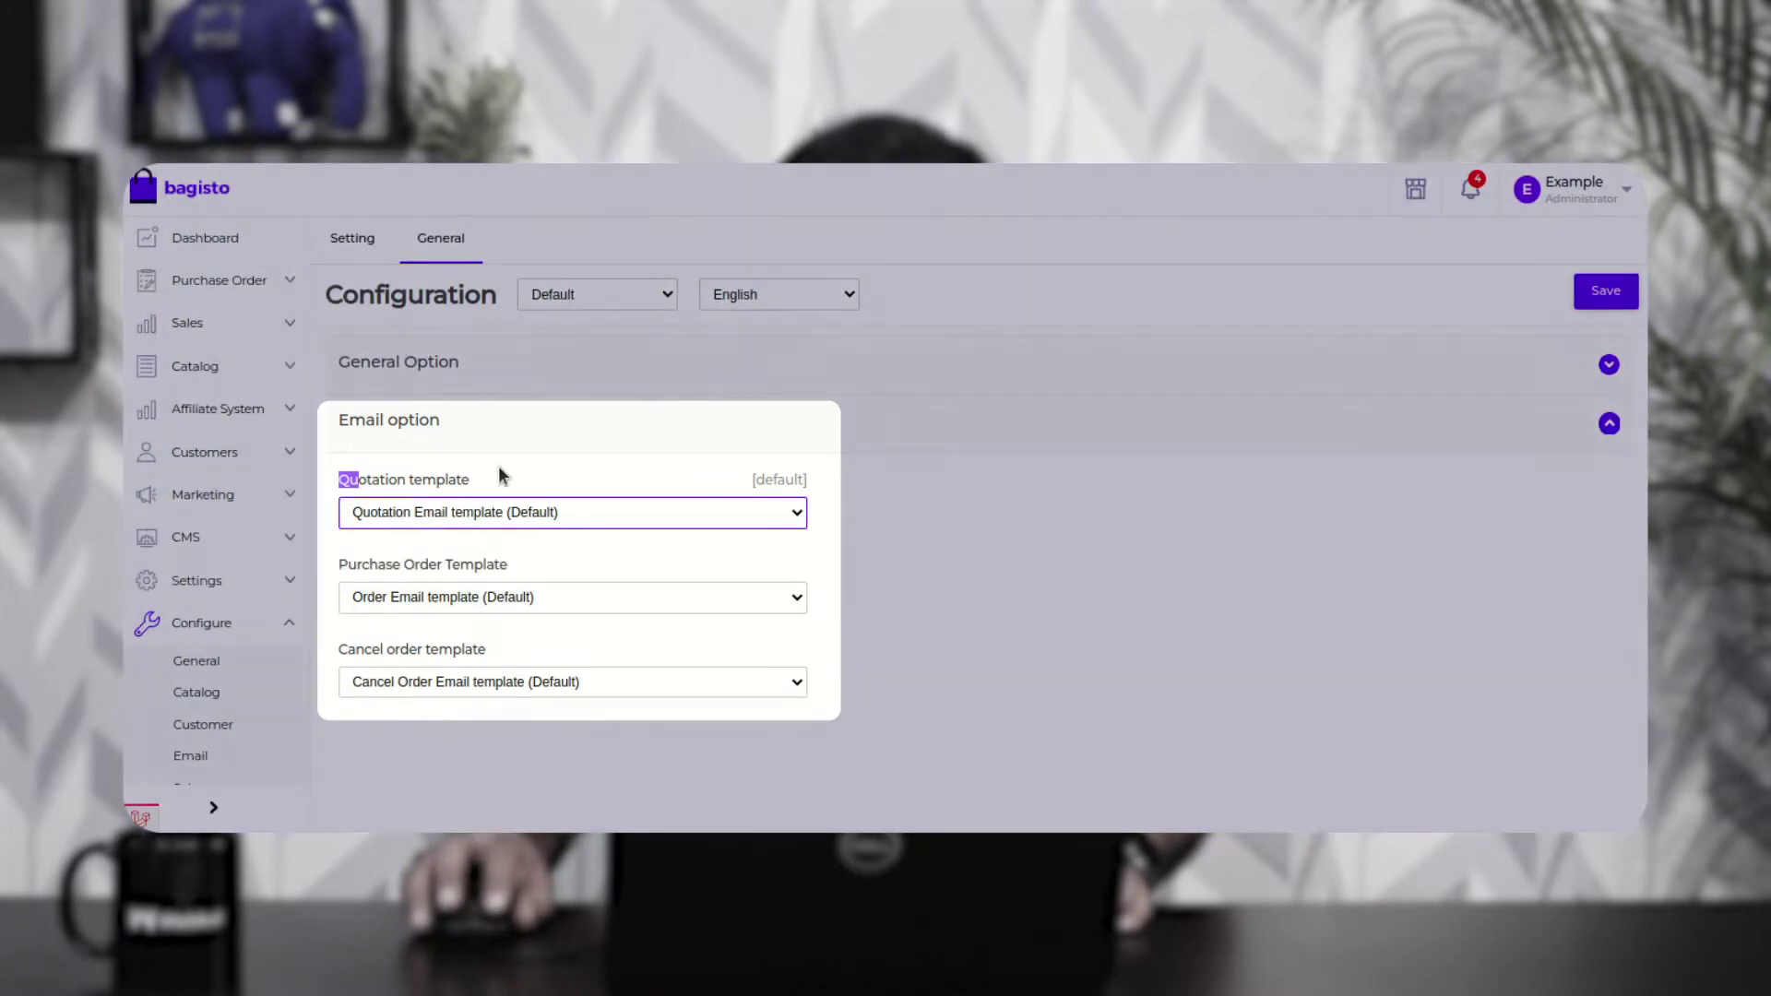
{"action": "left_click", "coordinate": [498, 473]}
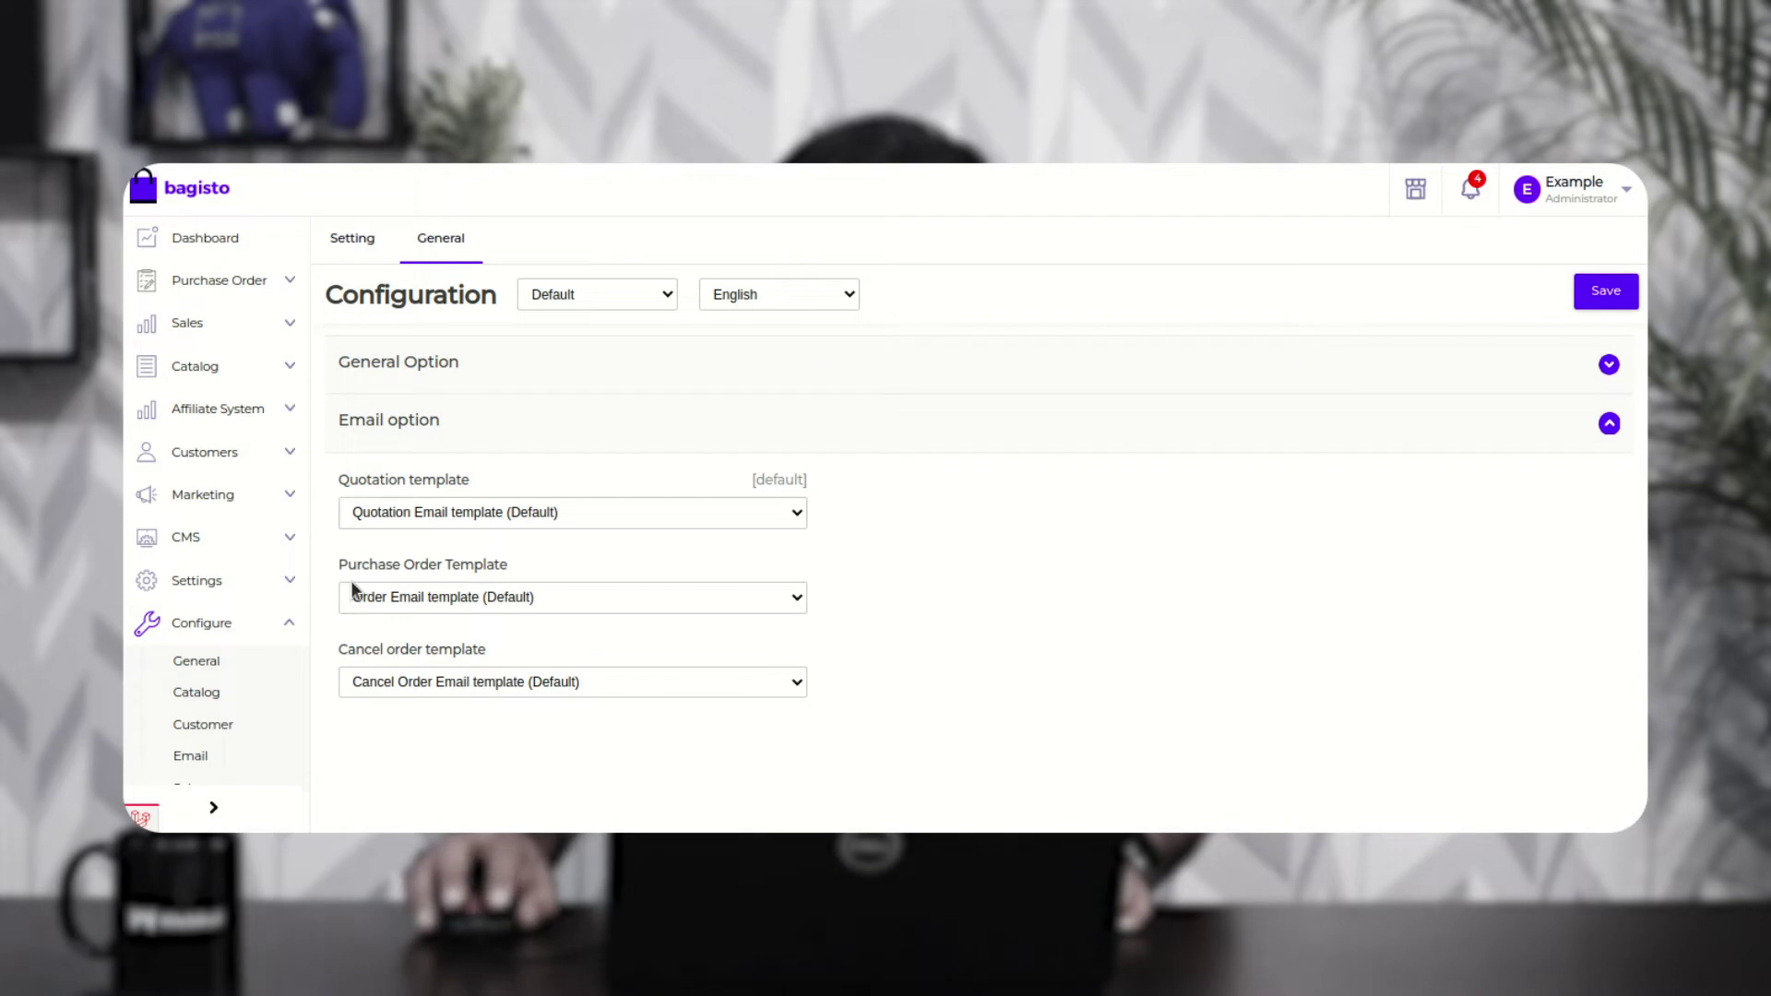
Step: Choose Order Email template (Default) as the purchase order template and review the cancel order template options
{"action": "left_click_drag", "start_coordinate": [340, 565], "coordinate": [496, 565]}
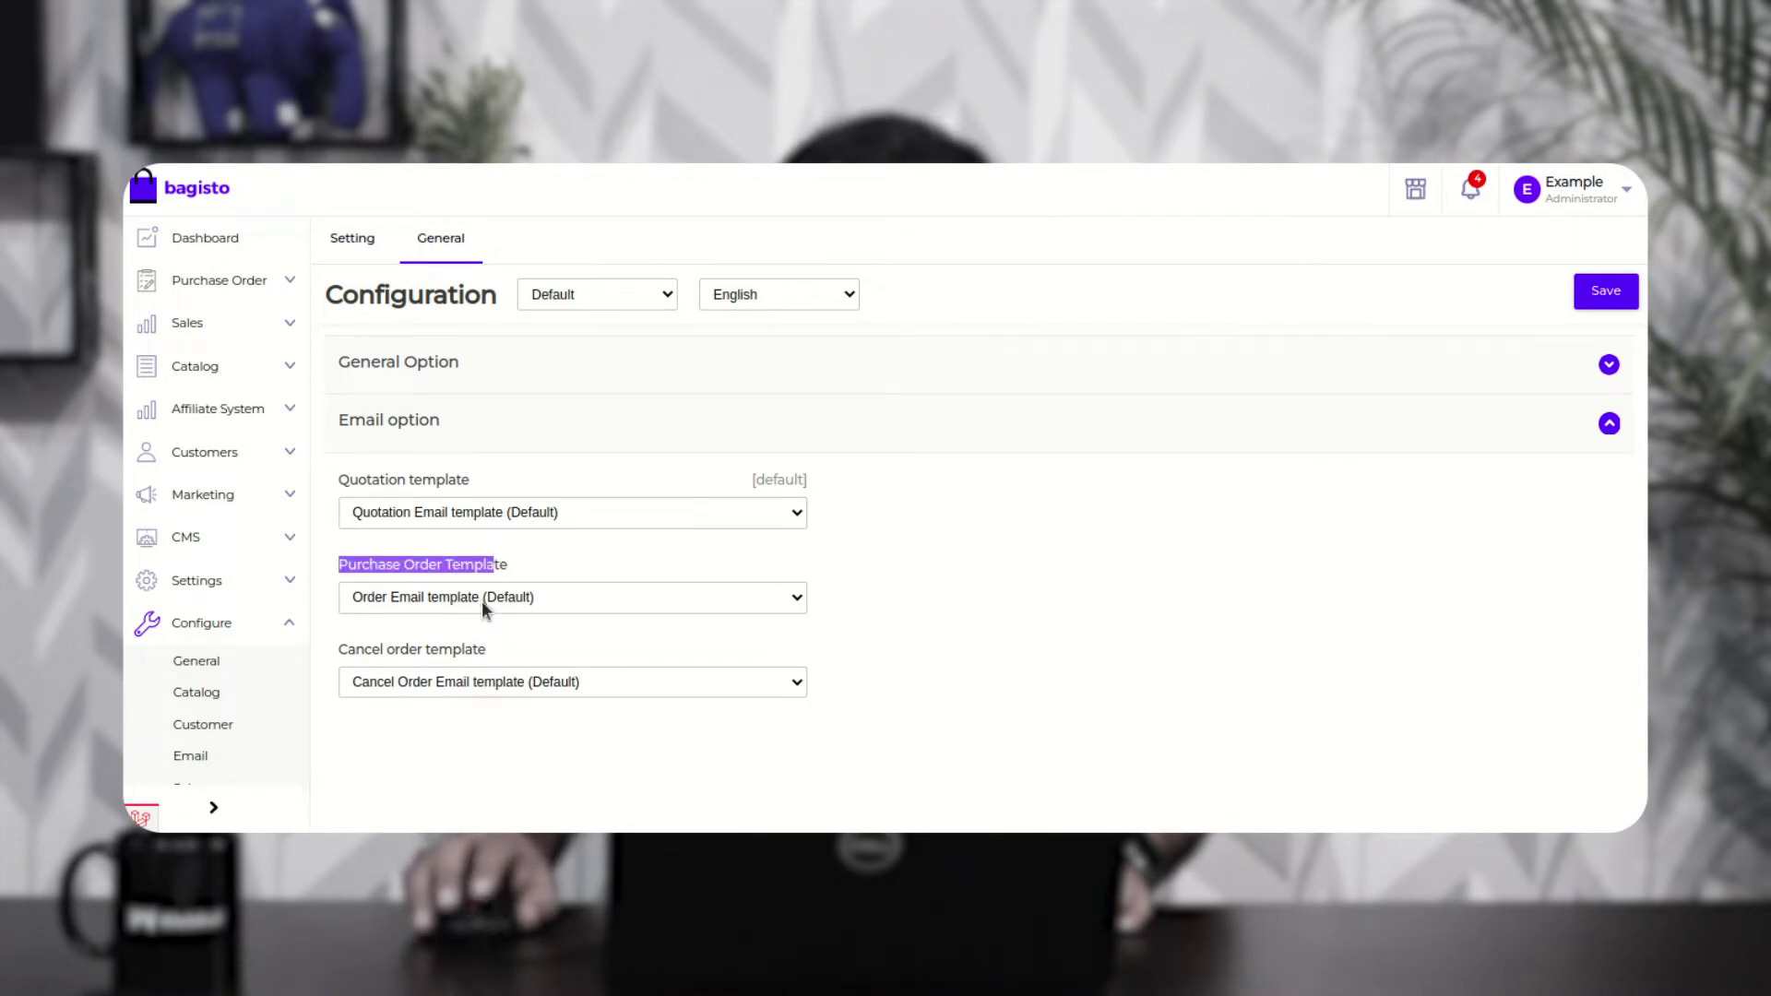
{"action": "left_click", "coordinate": [481, 600]}
{"action": "left_click", "coordinate": [483, 622]}
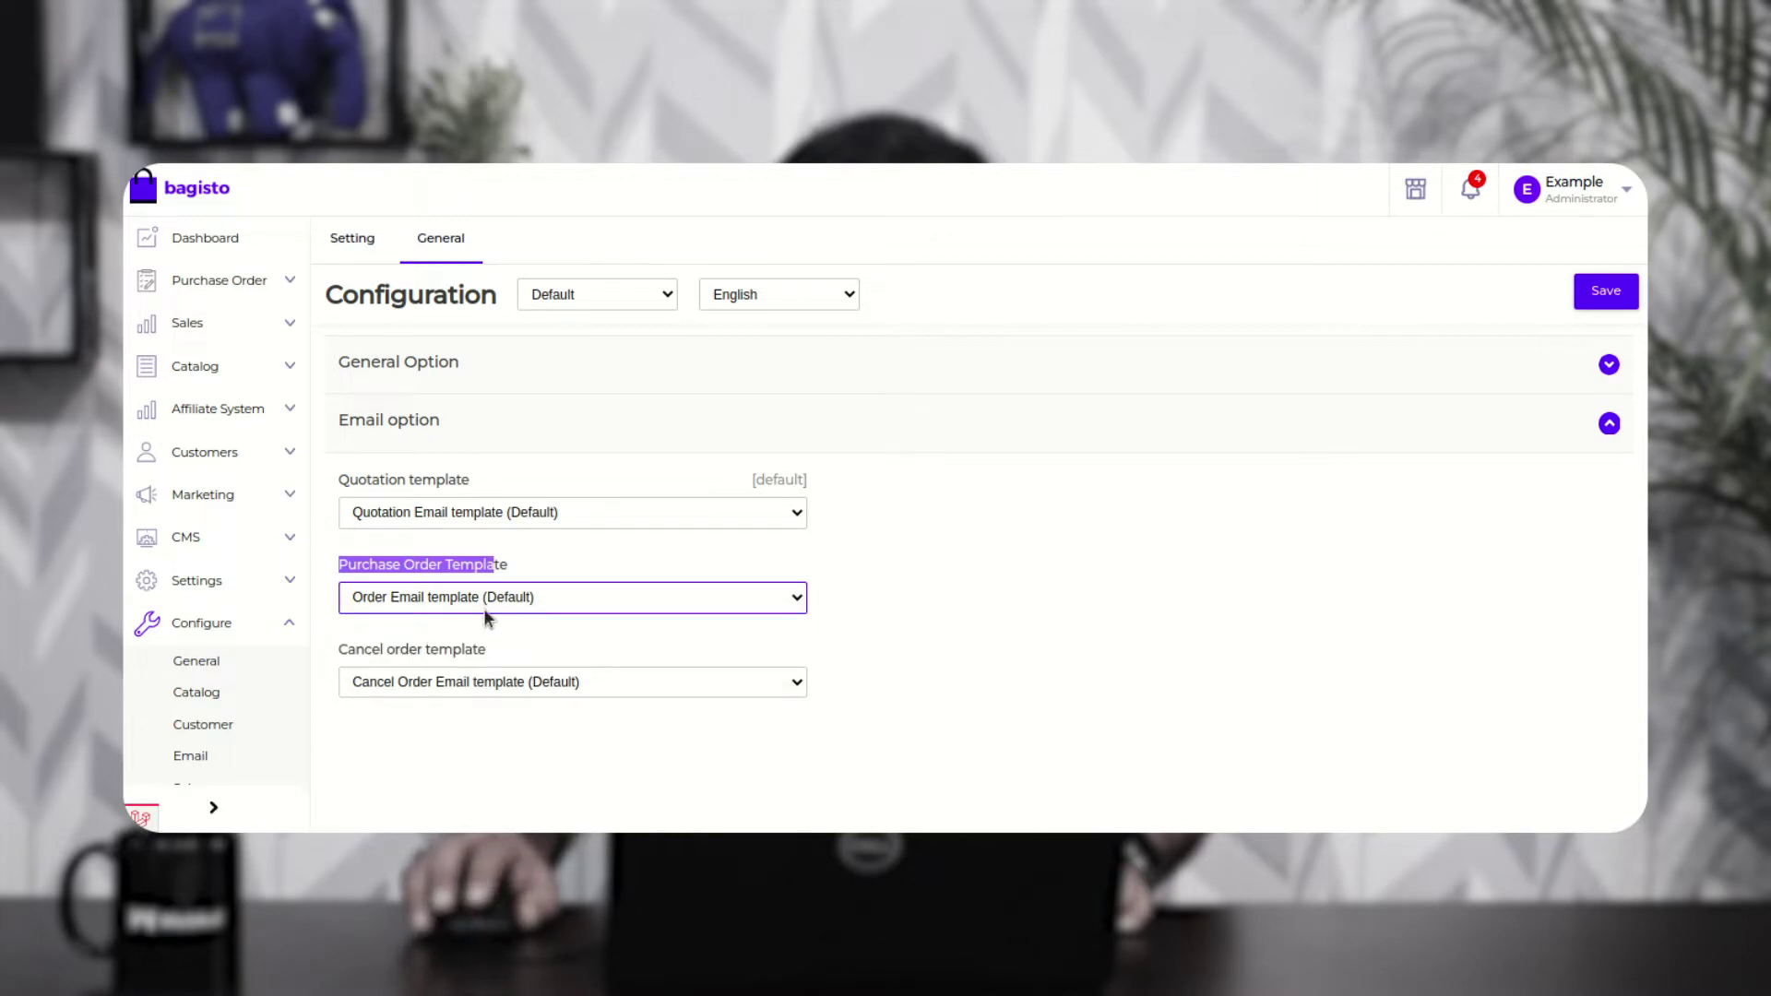
{"action": "left_click_drag", "start_coordinate": [347, 651], "coordinate": [471, 649]}
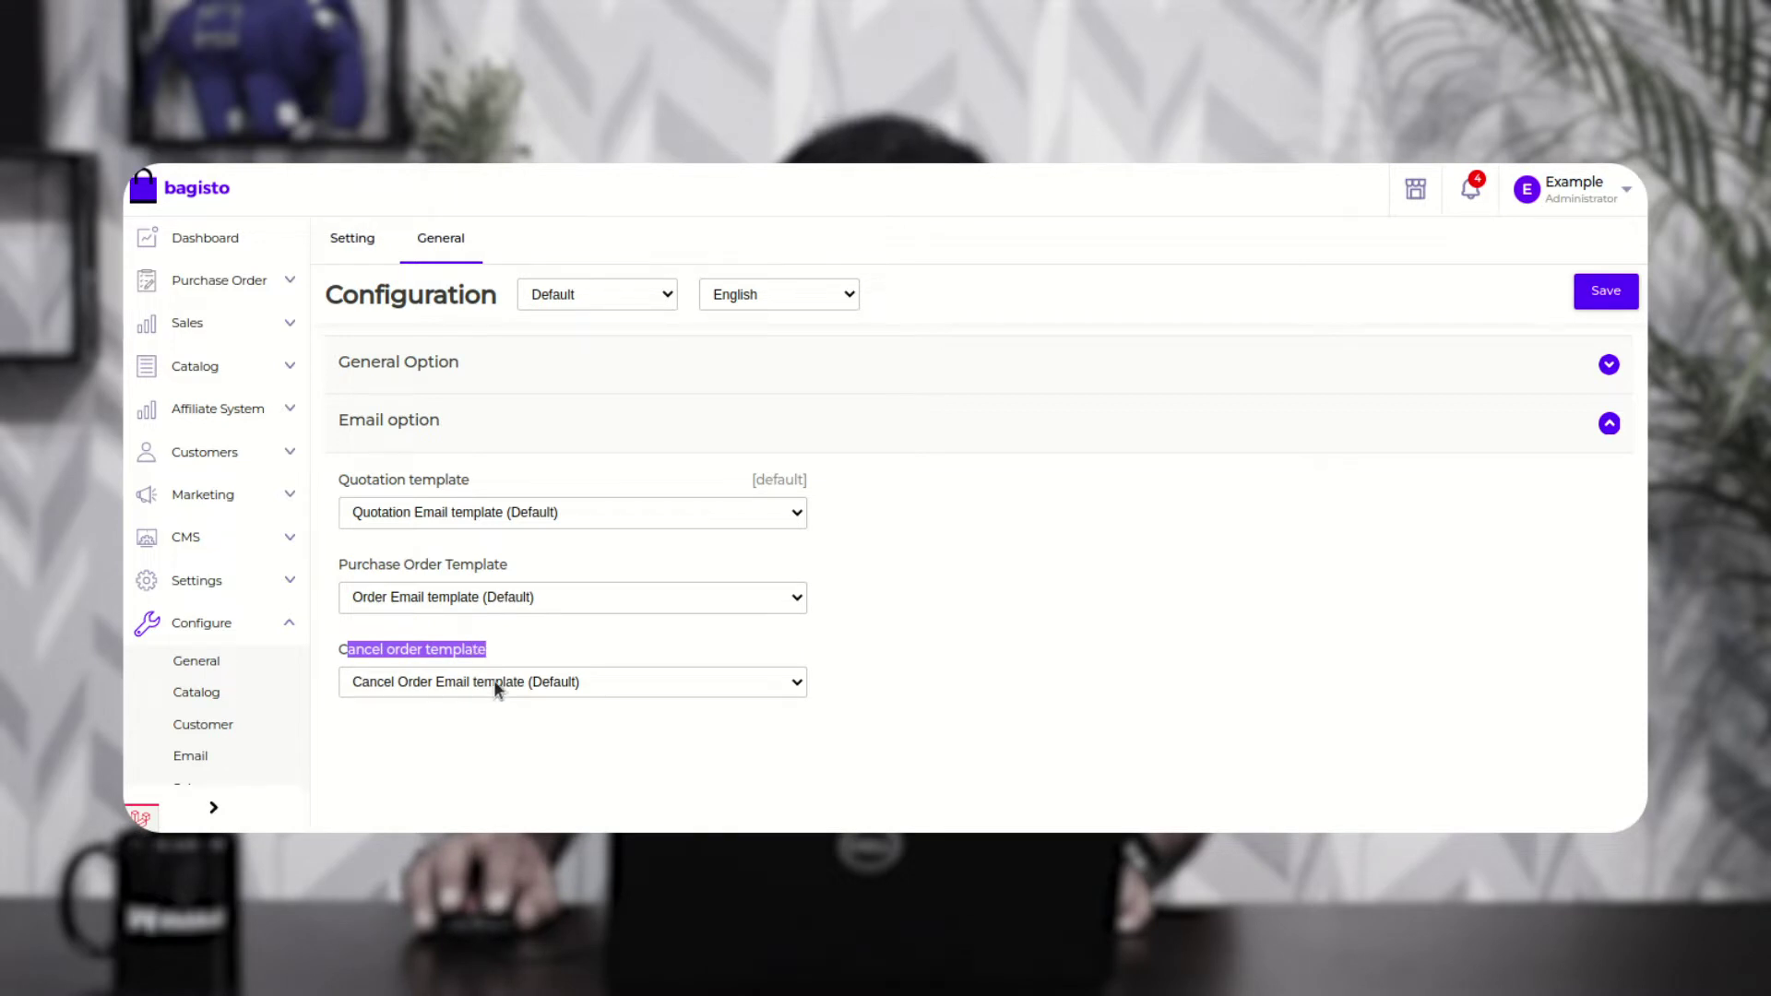
{"action": "left_click", "coordinate": [495, 683]}
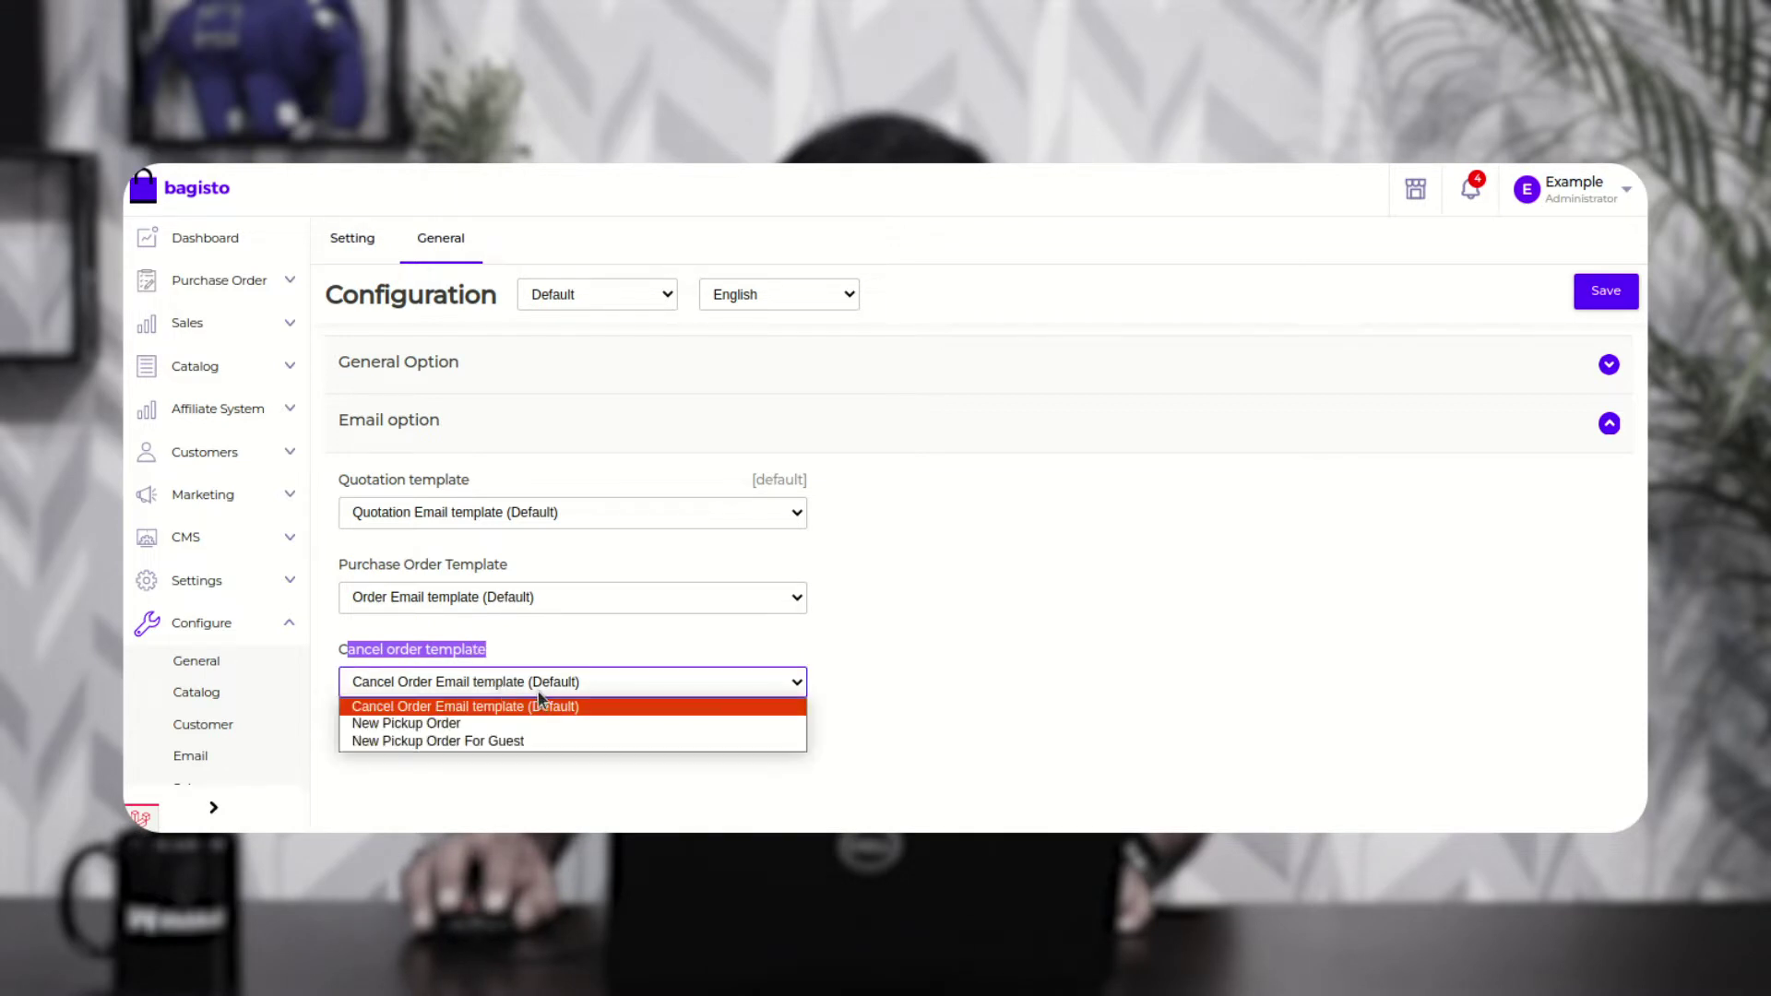
{"action": "left_click", "coordinate": [832, 672]}
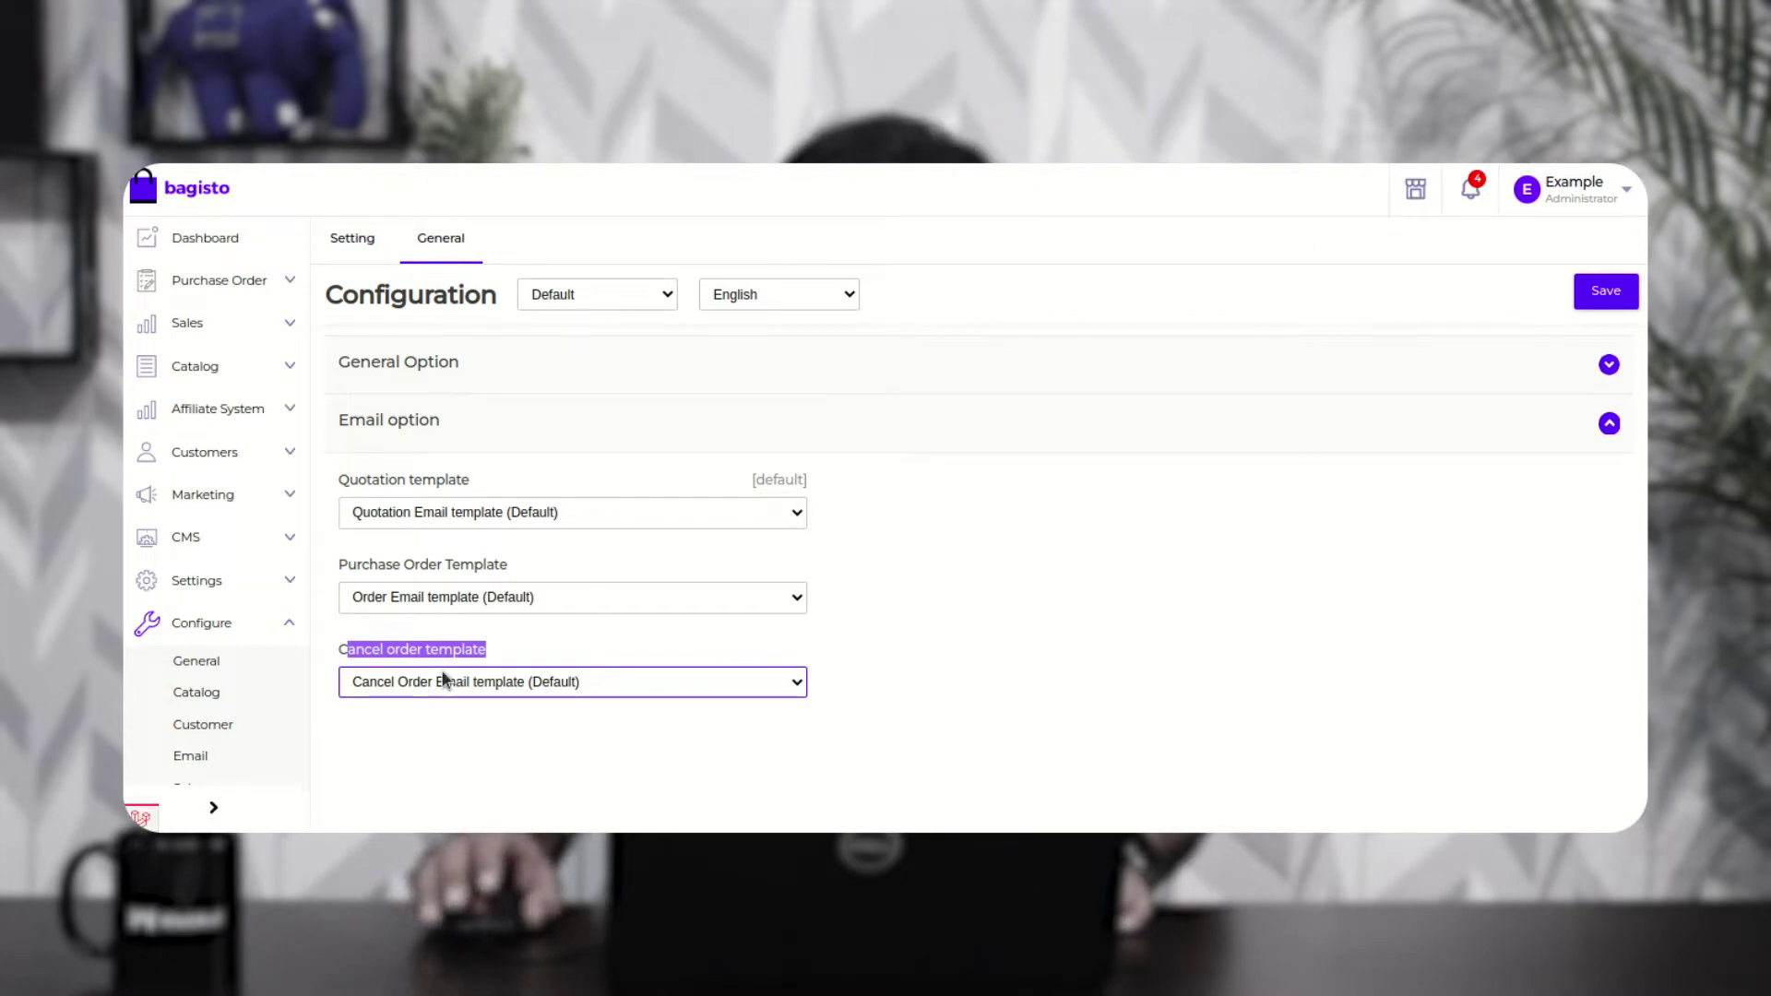
Step: Open the purchase order supplier list and start adding a new supplier
{"action": "left_click", "coordinate": [289, 286]}
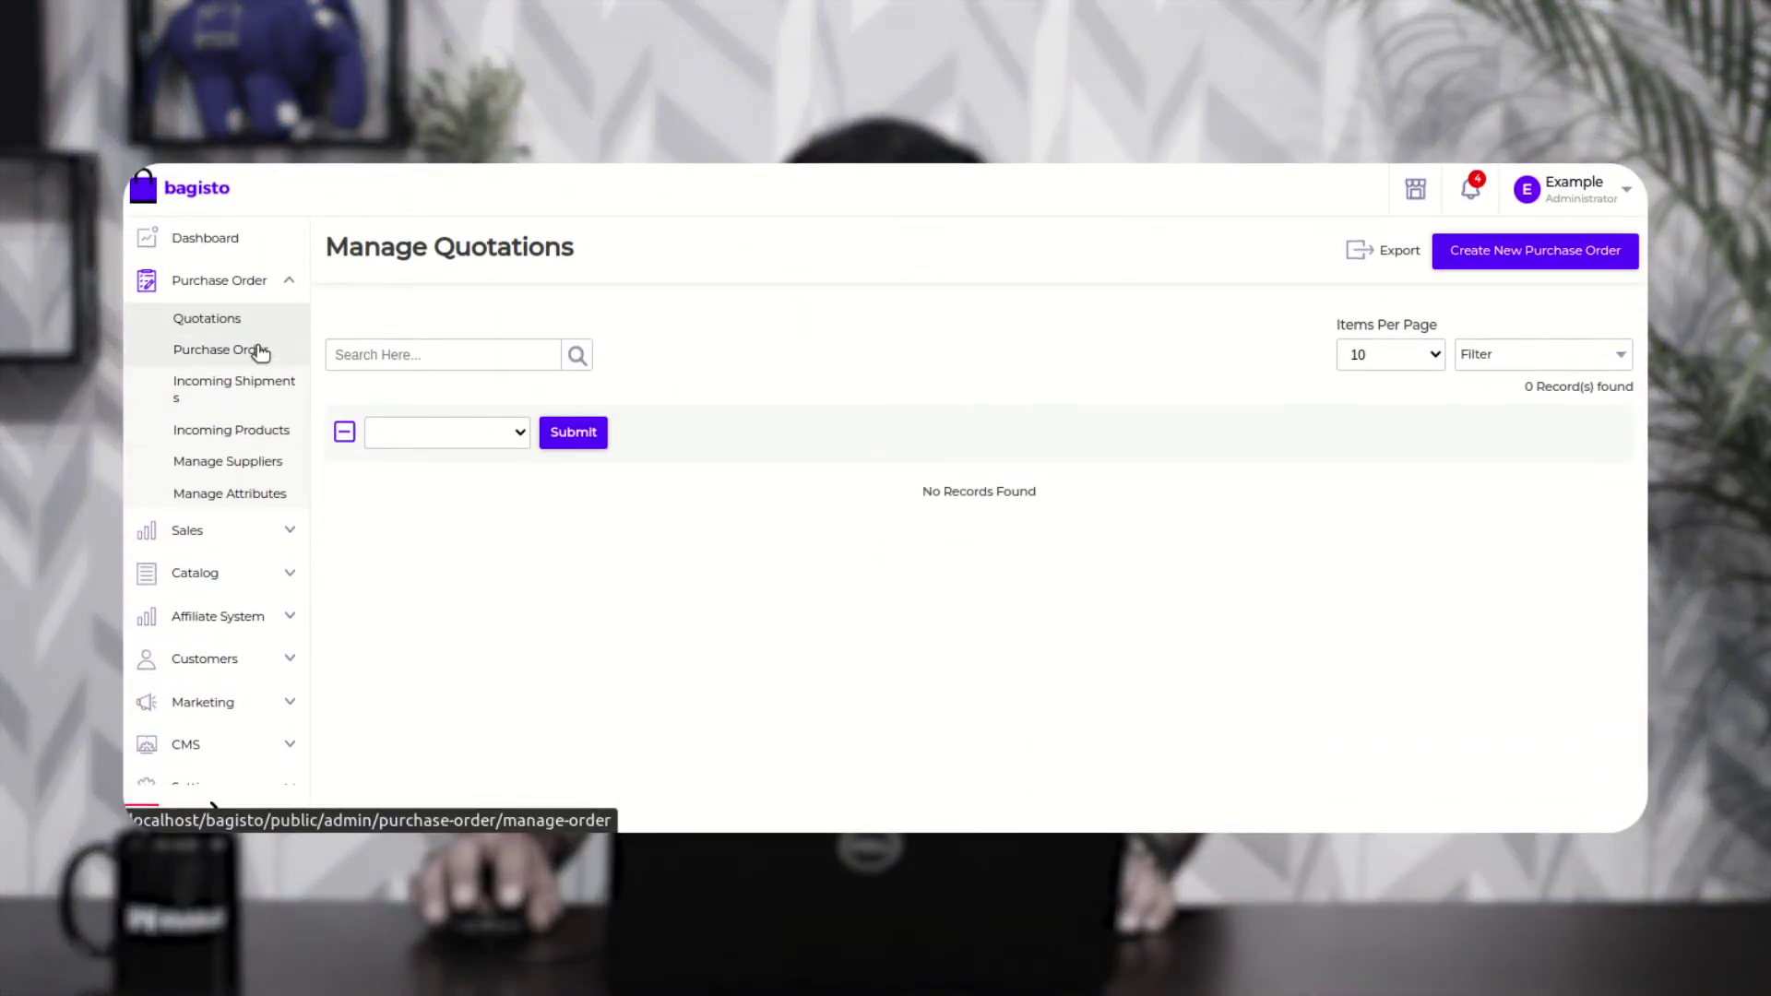
{"action": "left_click", "coordinate": [252, 466]}
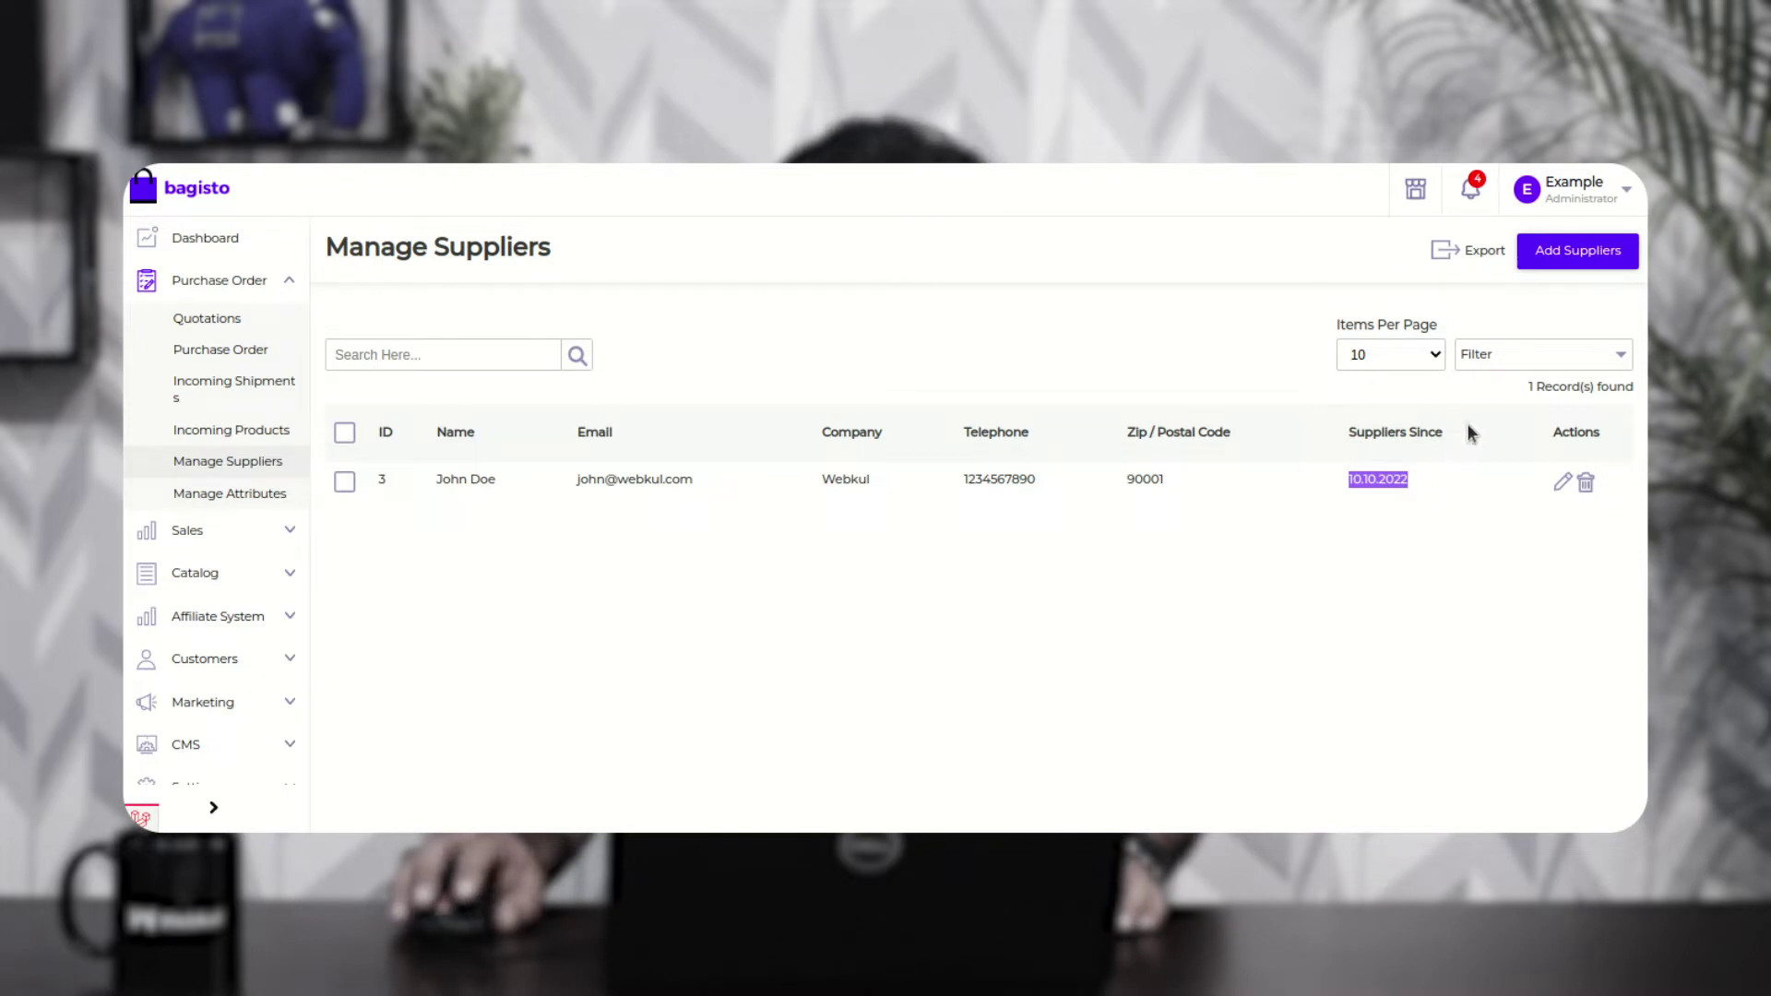
{"action": "left_click", "coordinate": [1540, 269]}
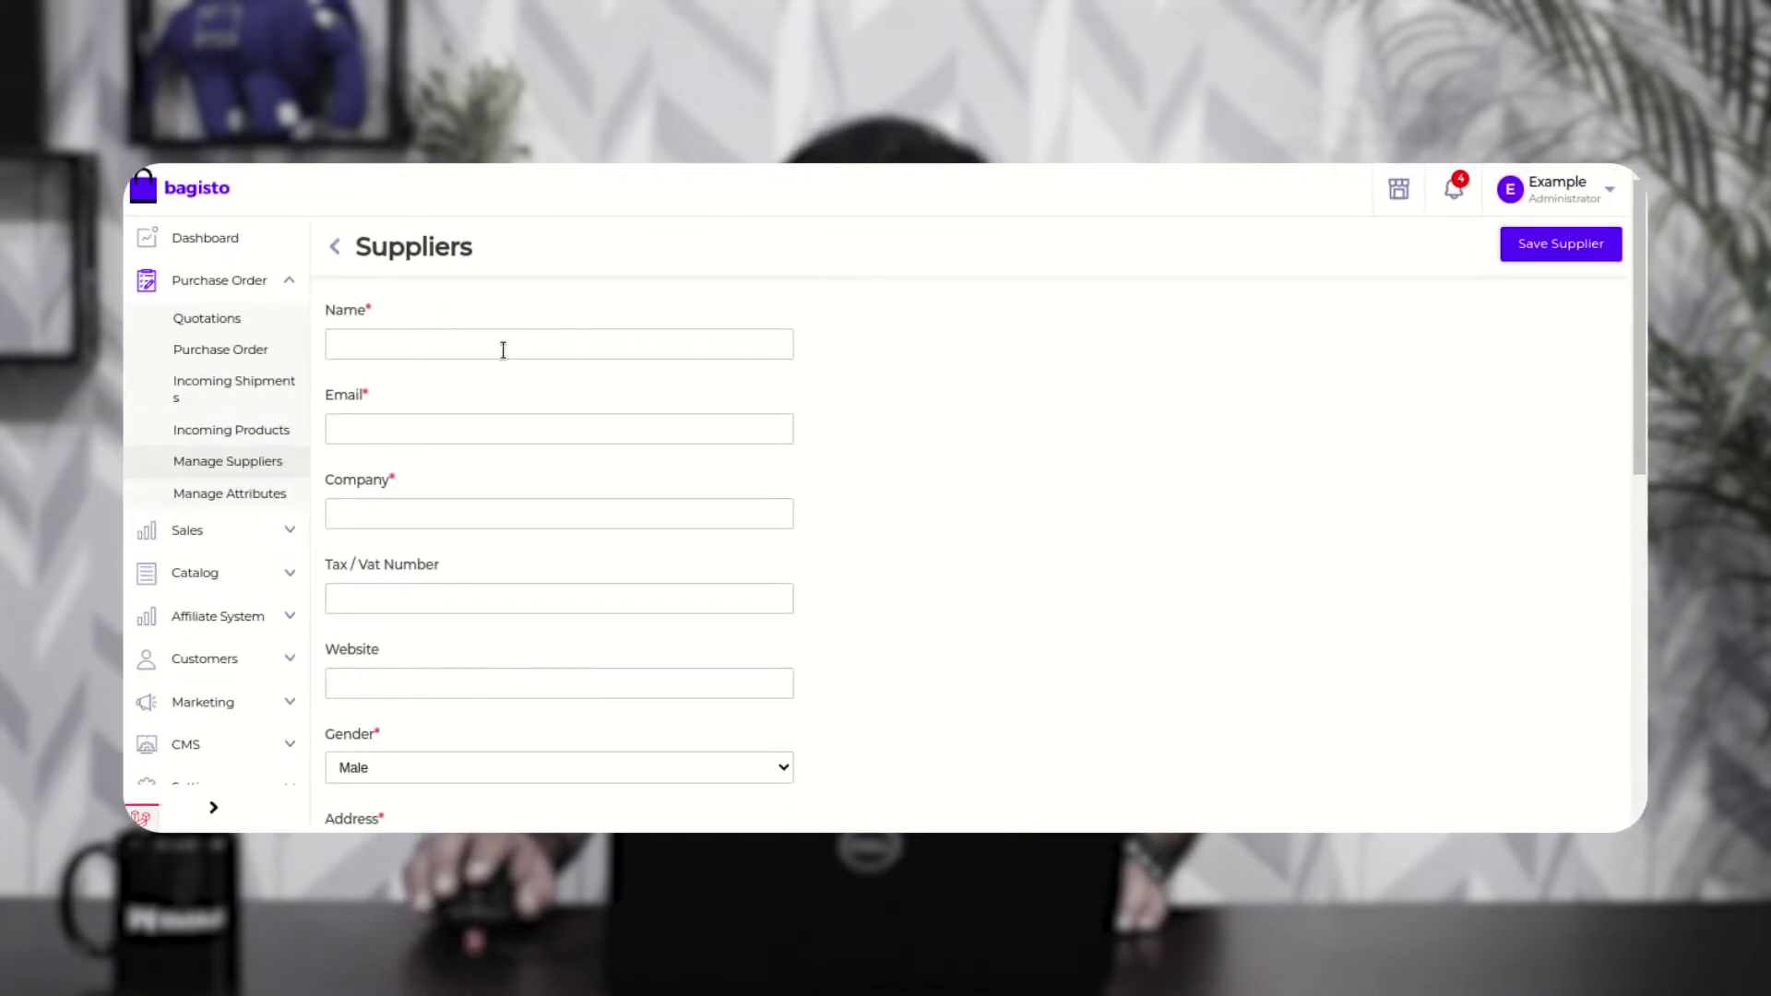
Step: Fill in the new supplier form with the saved contact and address details, including company xyz
{"action": "left_click", "coordinate": [391, 341]}
{"action": "left_click", "coordinate": [959, 439]}
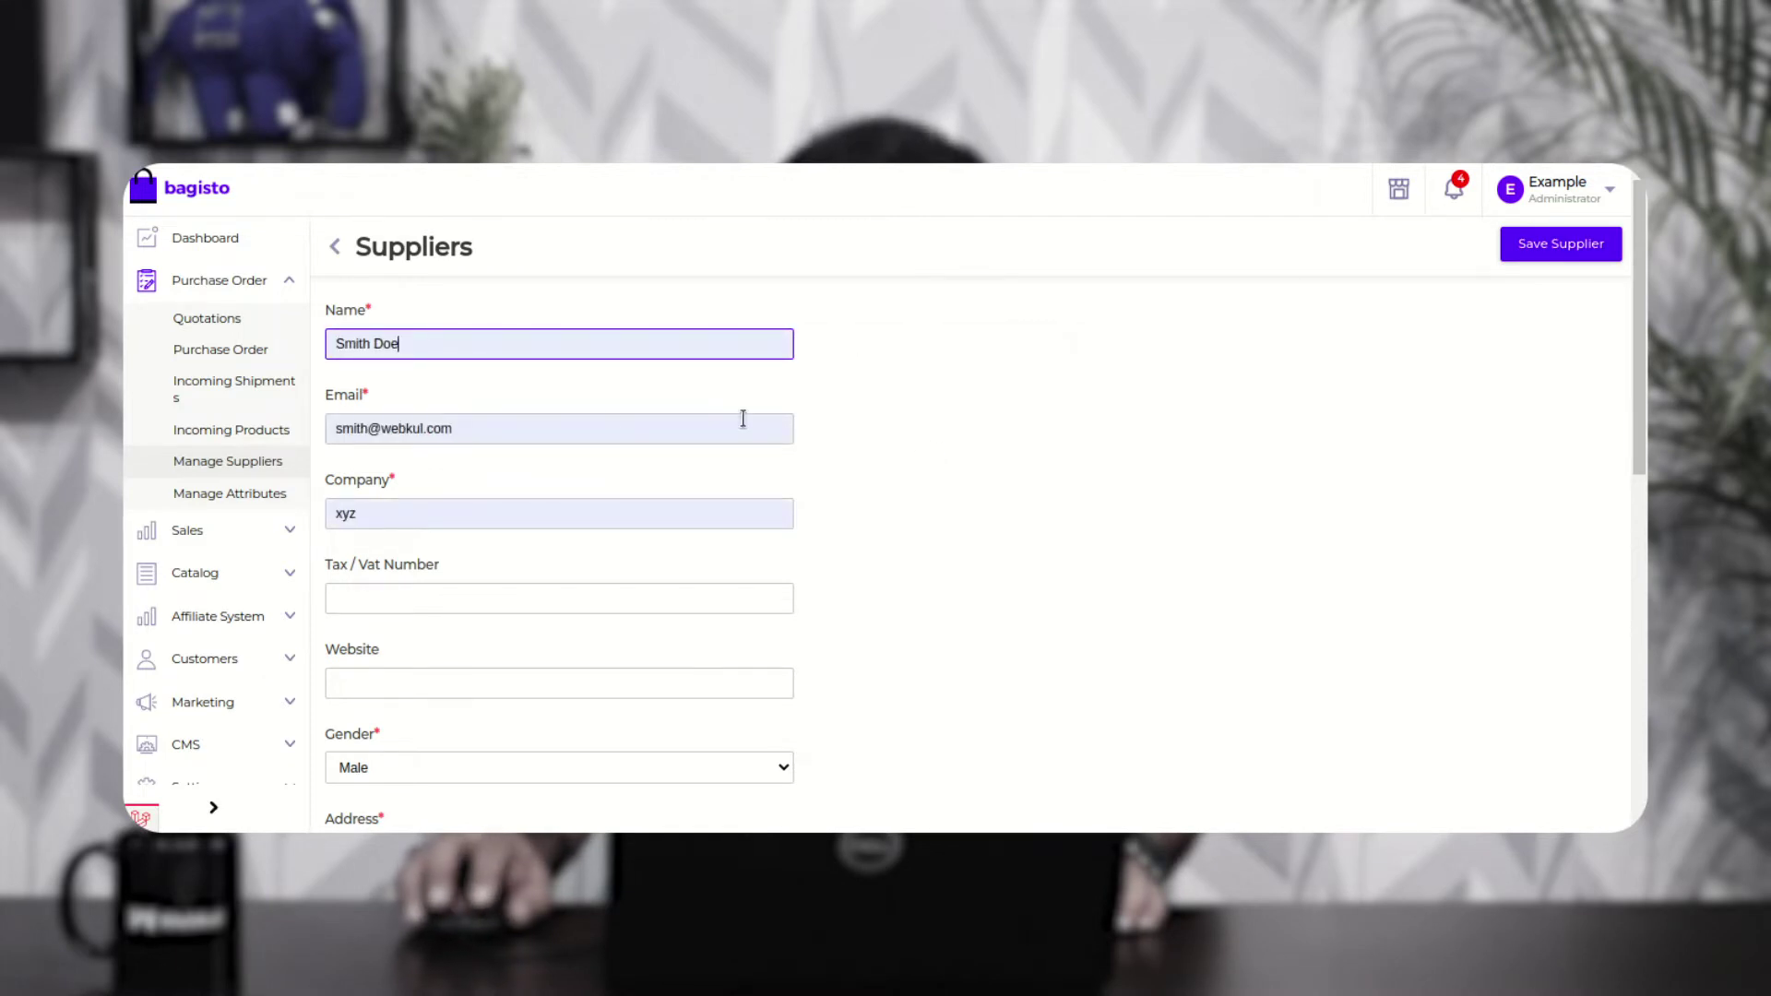
Step: Review the supplier form's fields from Tax / Vat Number through Suppliers Source and return to the supplier list without saving
{"action": "scroll", "coordinate": [397, 415], "scroll_direction": "down", "scroll_amount": 3}
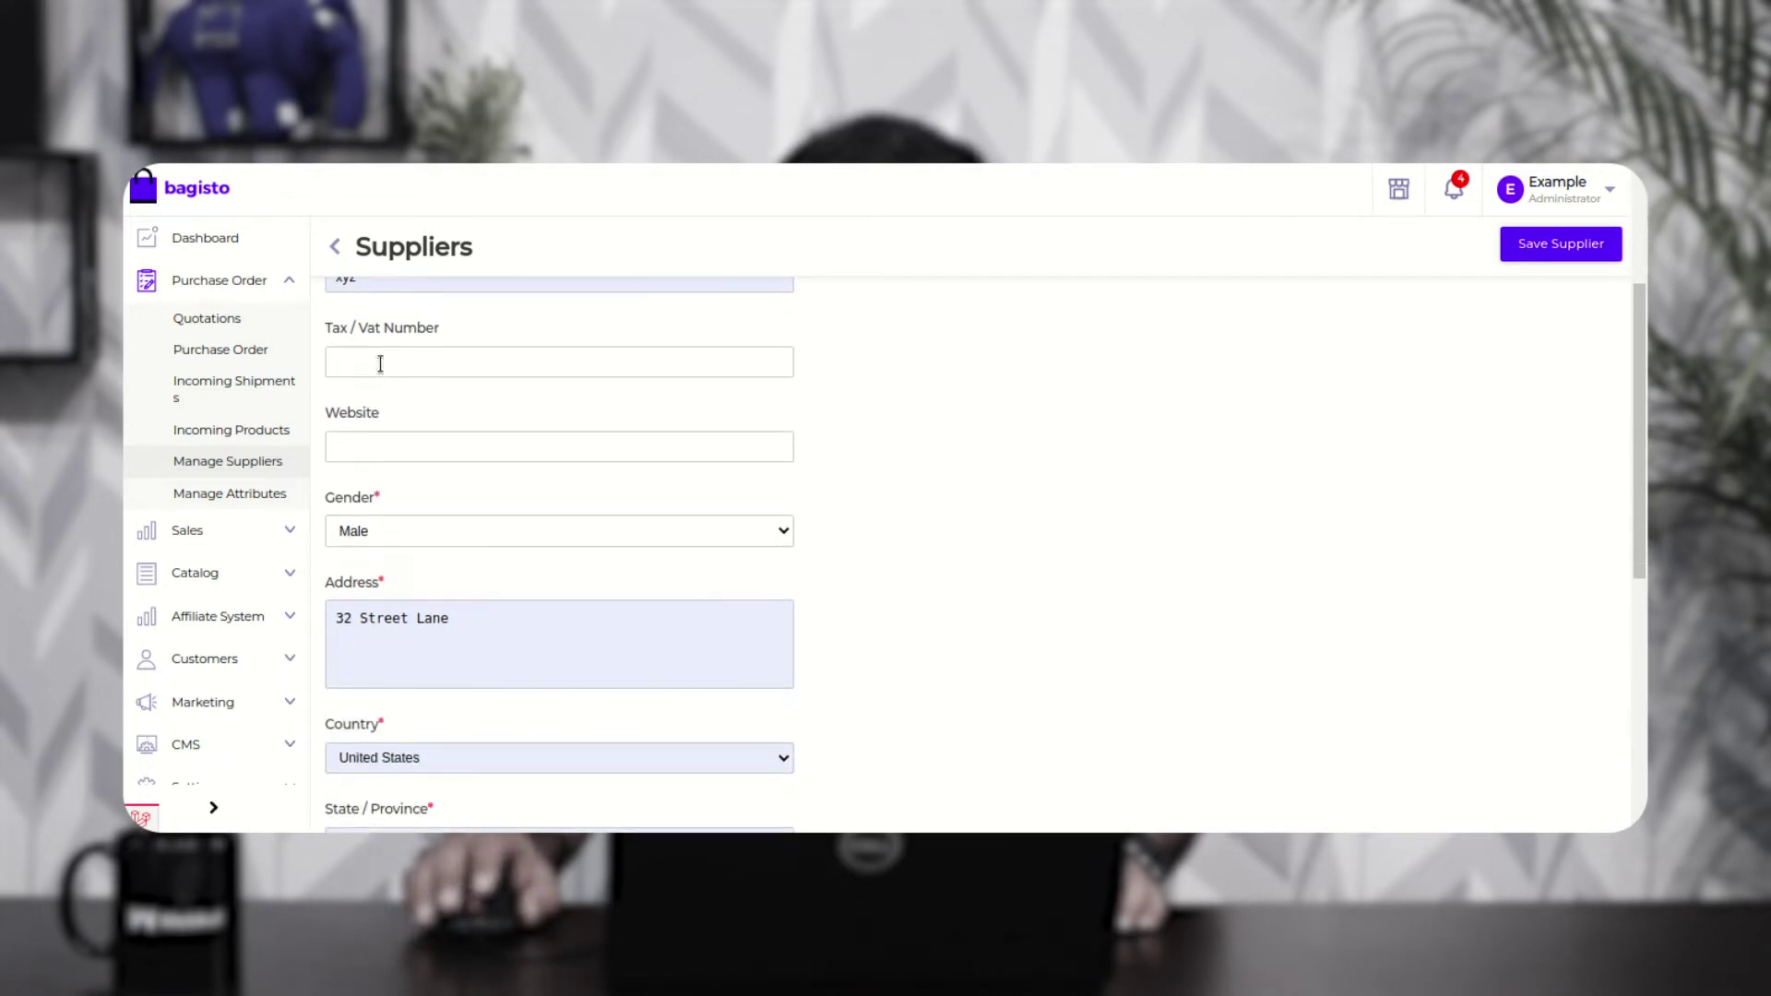
{"action": "scroll", "coordinate": [434, 472], "scroll_direction": "down", "scroll_amount": 2}
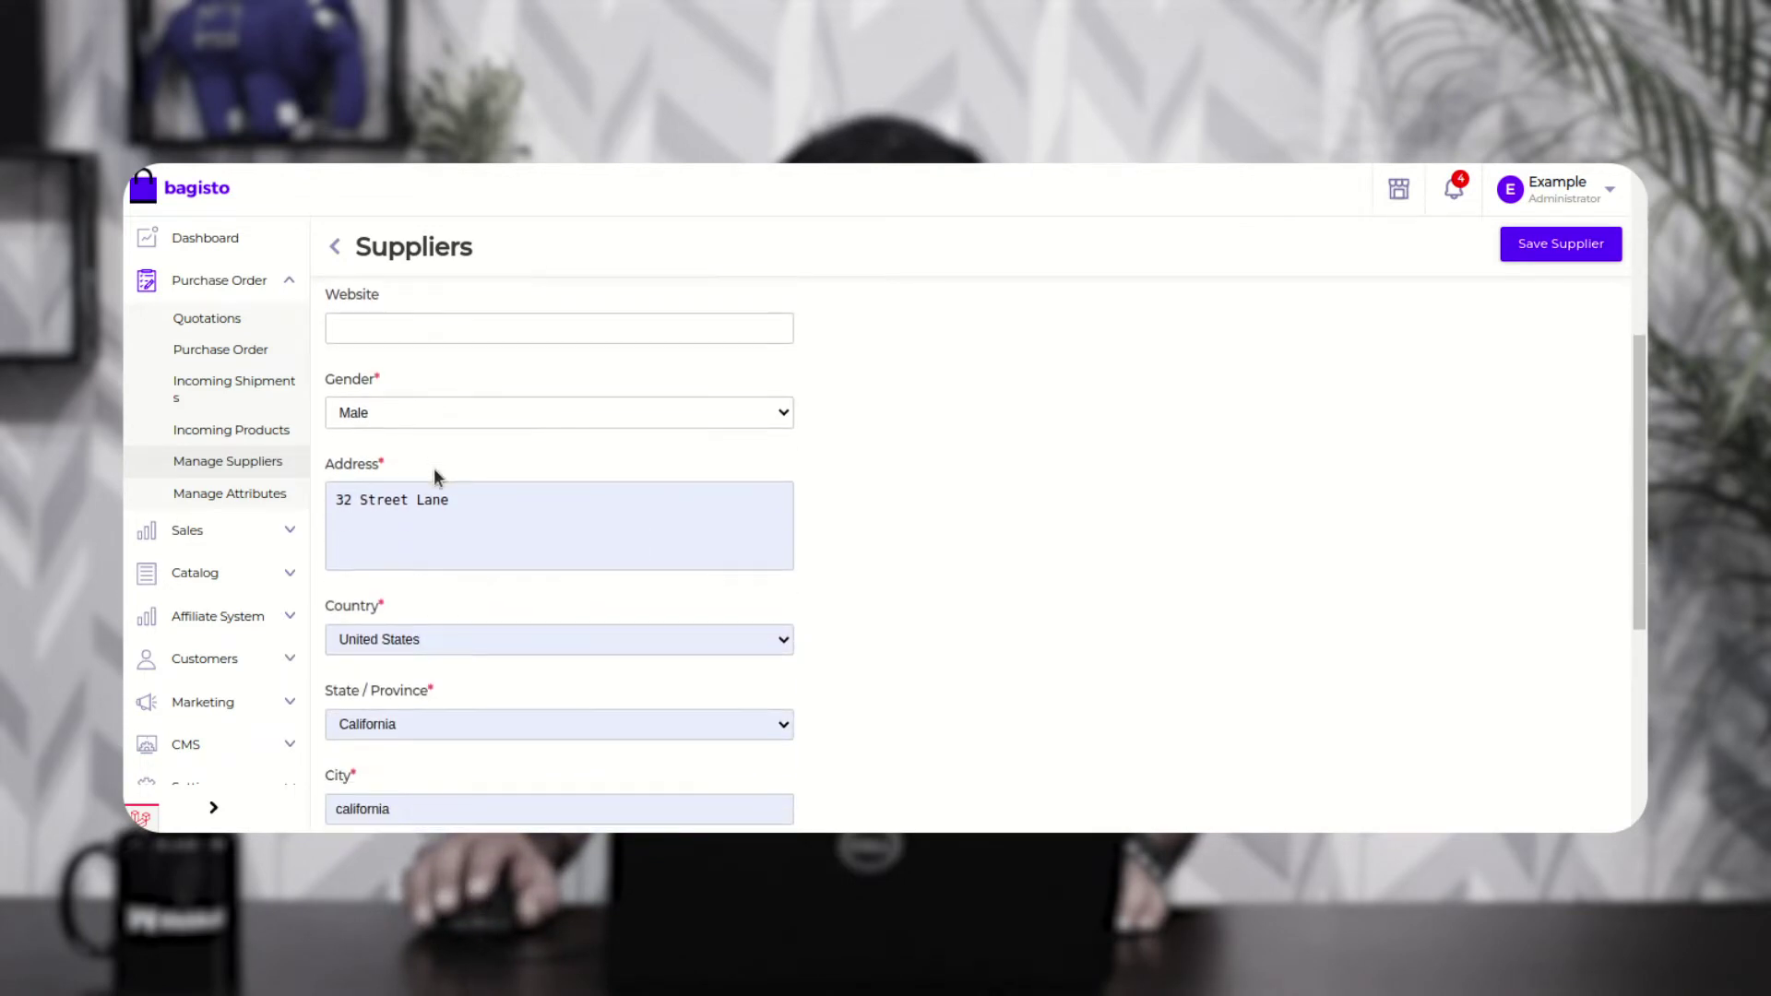
{"action": "scroll", "coordinate": [428, 437], "scroll_direction": "down", "scroll_amount": 2}
{"action": "scroll", "coordinate": [428, 429], "scroll_direction": "down", "scroll_amount": 2}
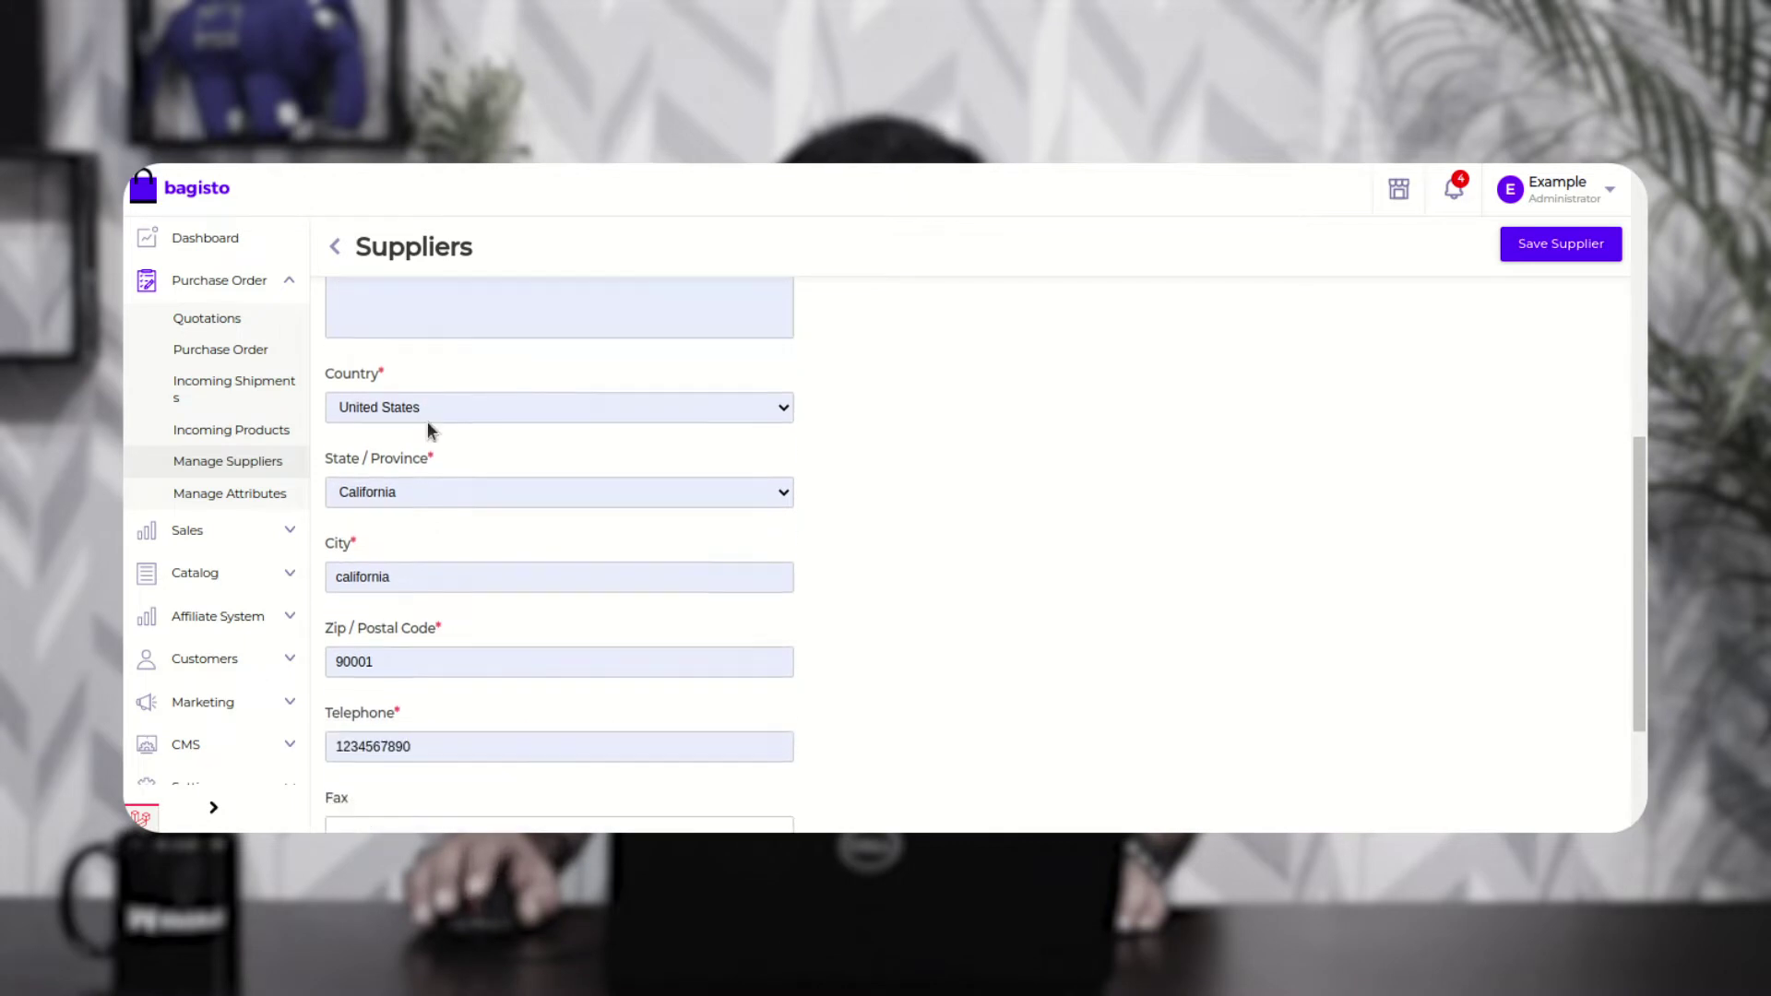
{"action": "scroll", "coordinate": [428, 430], "scroll_direction": "down", "scroll_amount": 2}
{"action": "scroll", "coordinate": [411, 478], "scroll_direction": "down", "scroll_amount": 2}
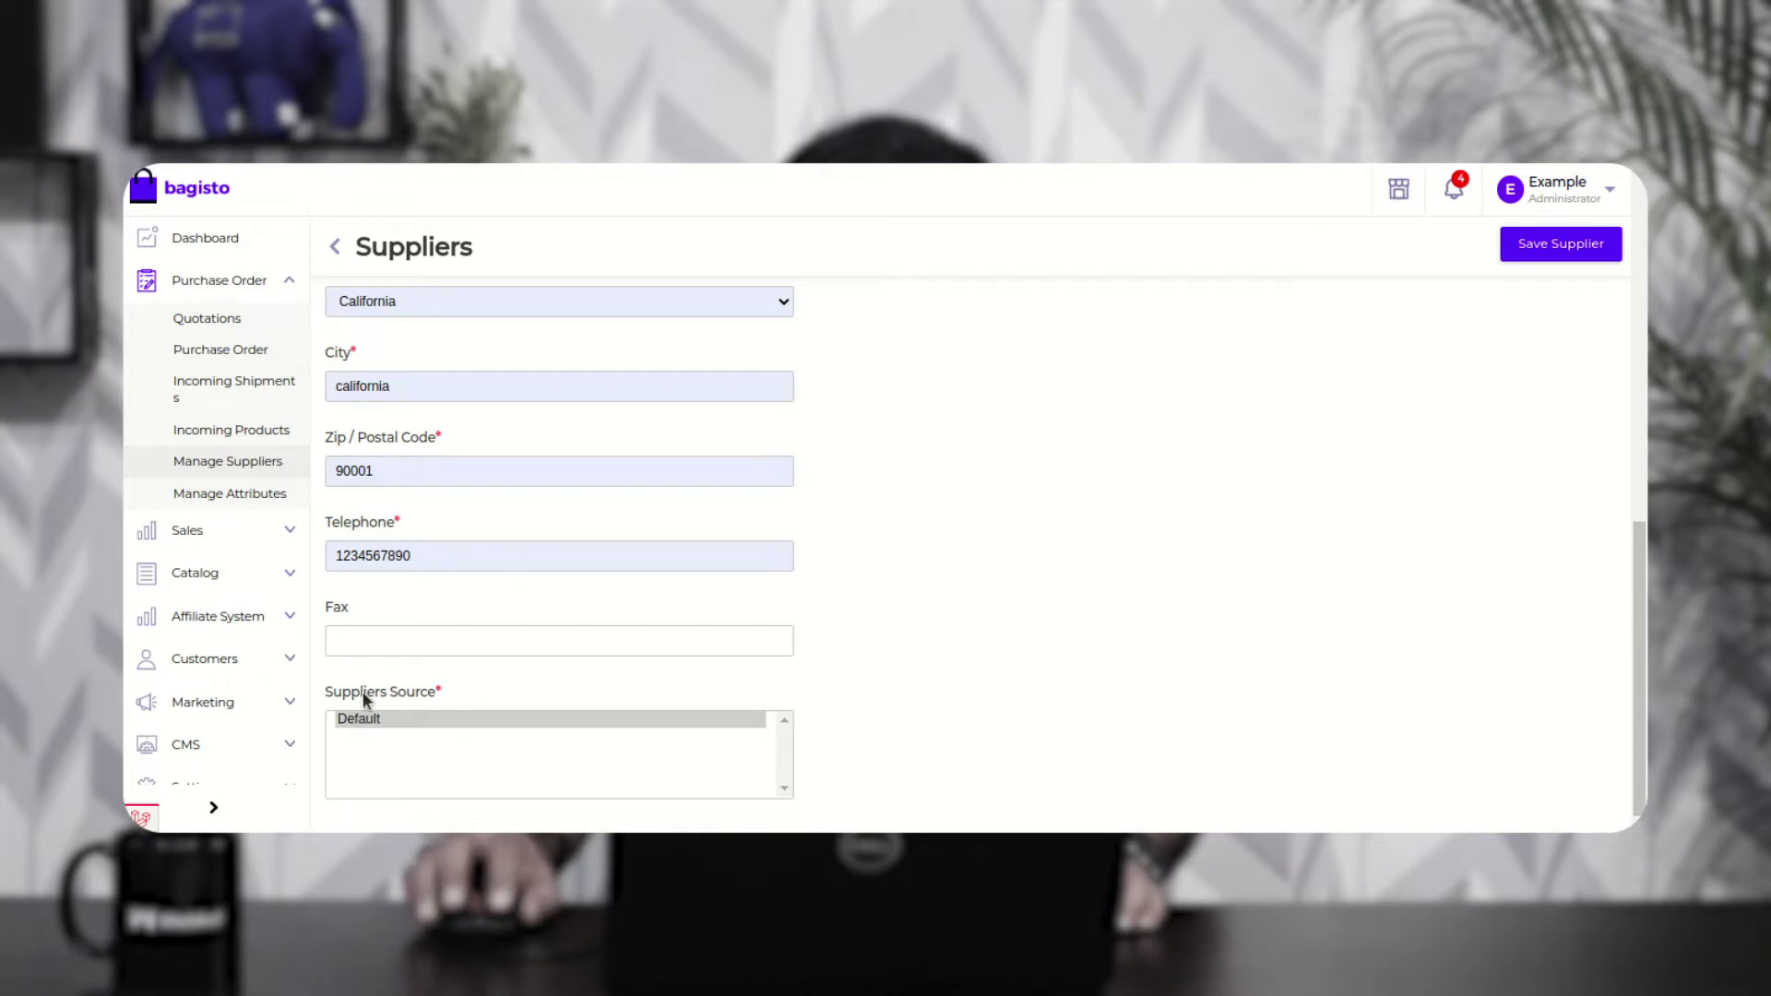
{"action": "left_click_drag", "start_coordinate": [360, 691], "coordinate": [427, 698]}
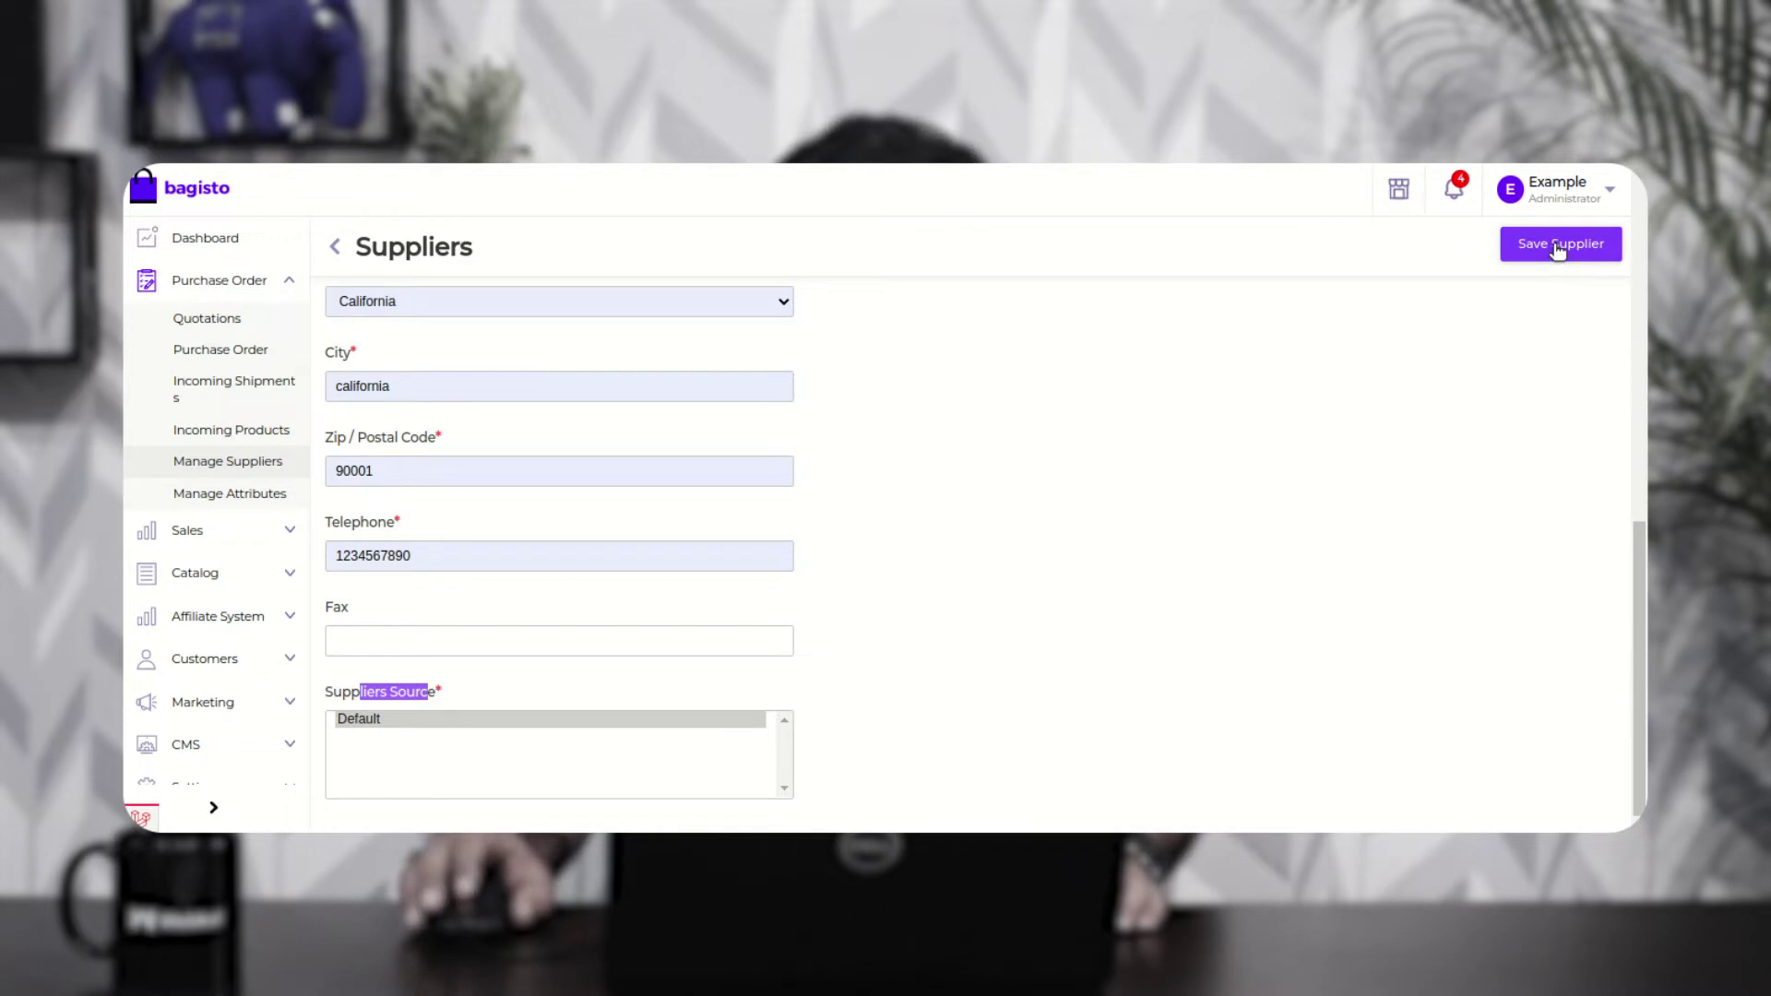
{"action": "scroll", "coordinate": [1558, 251], "scroll_direction": "up", "scroll_amount": 4}
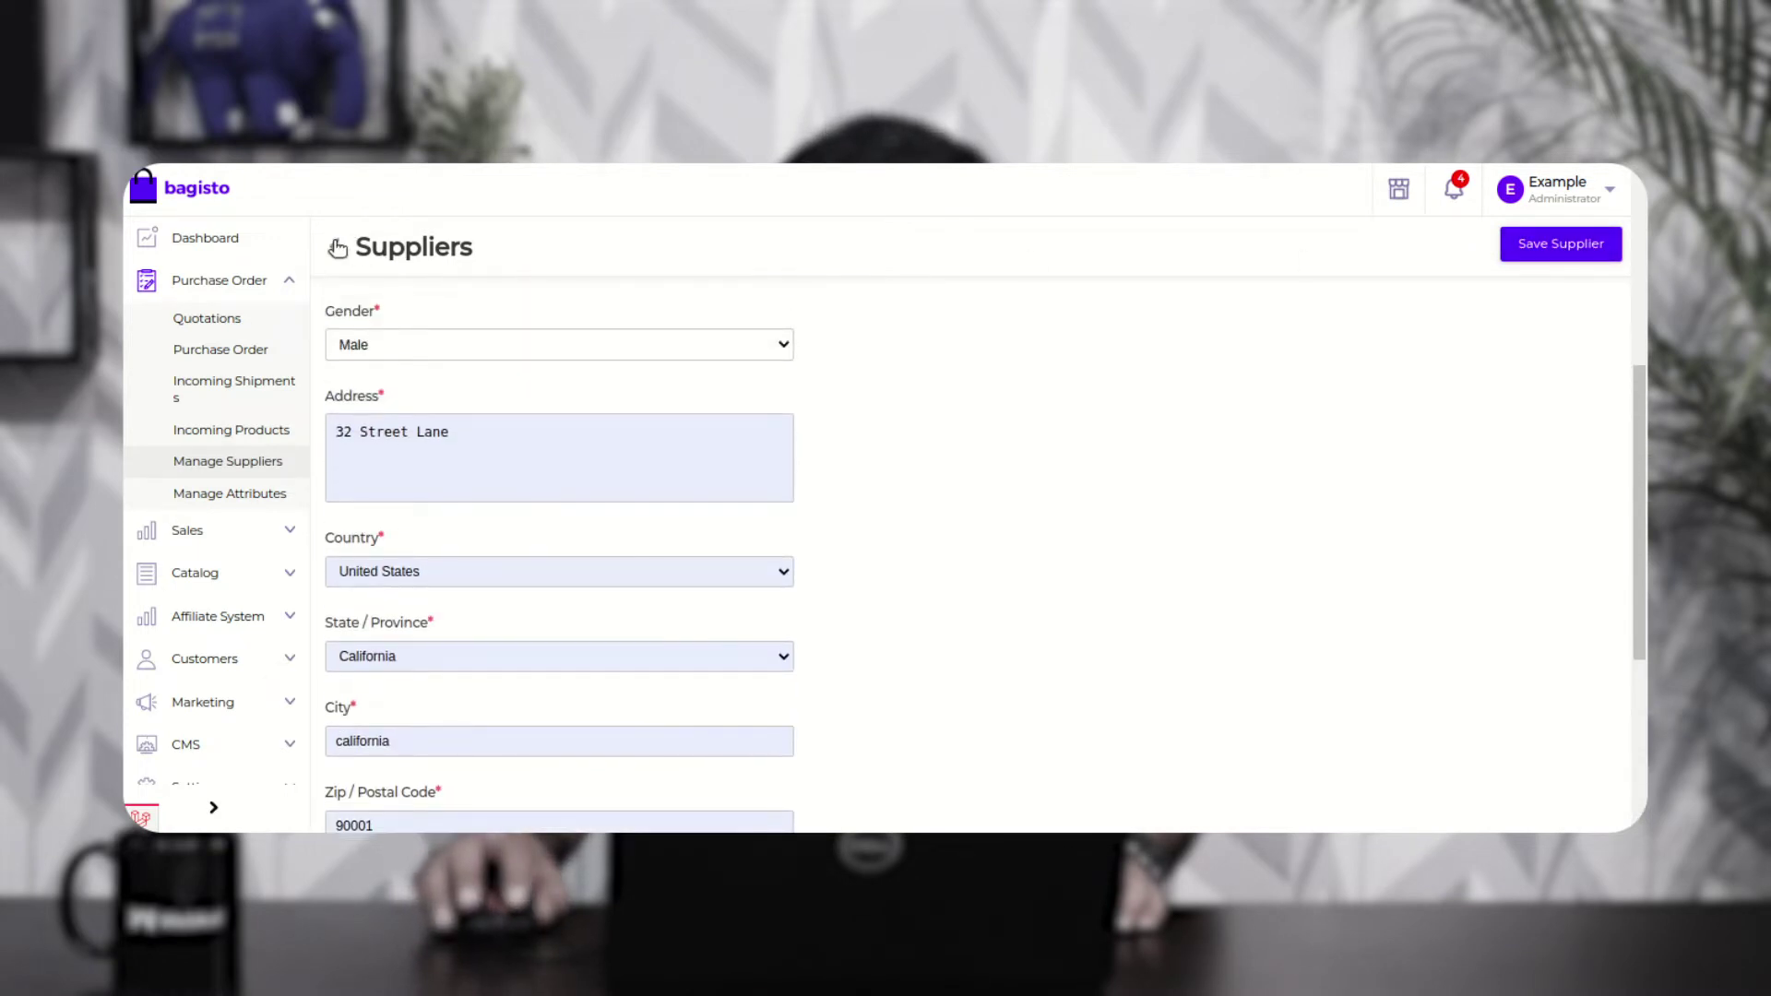
{"action": "left_click", "coordinate": [334, 246]}
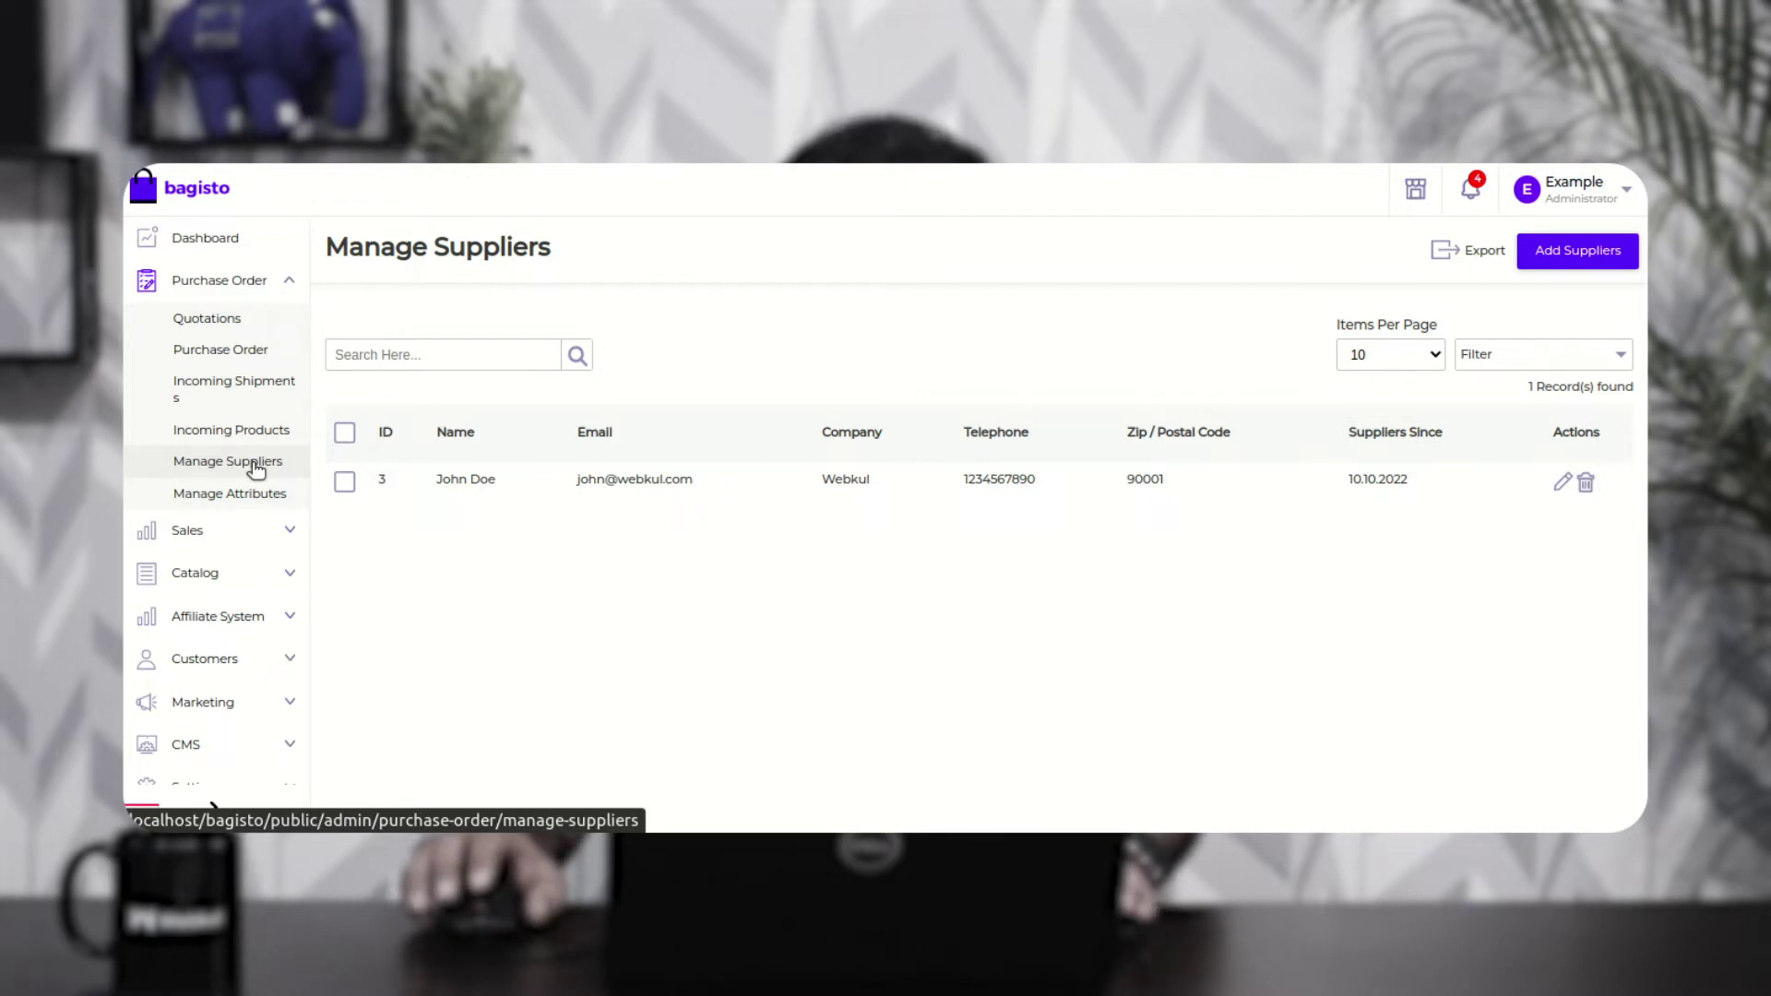
Step: Open the T Shirt Black product from the catalog for editing and go to its Suppliers section
{"action": "left_click", "coordinate": [286, 577]}
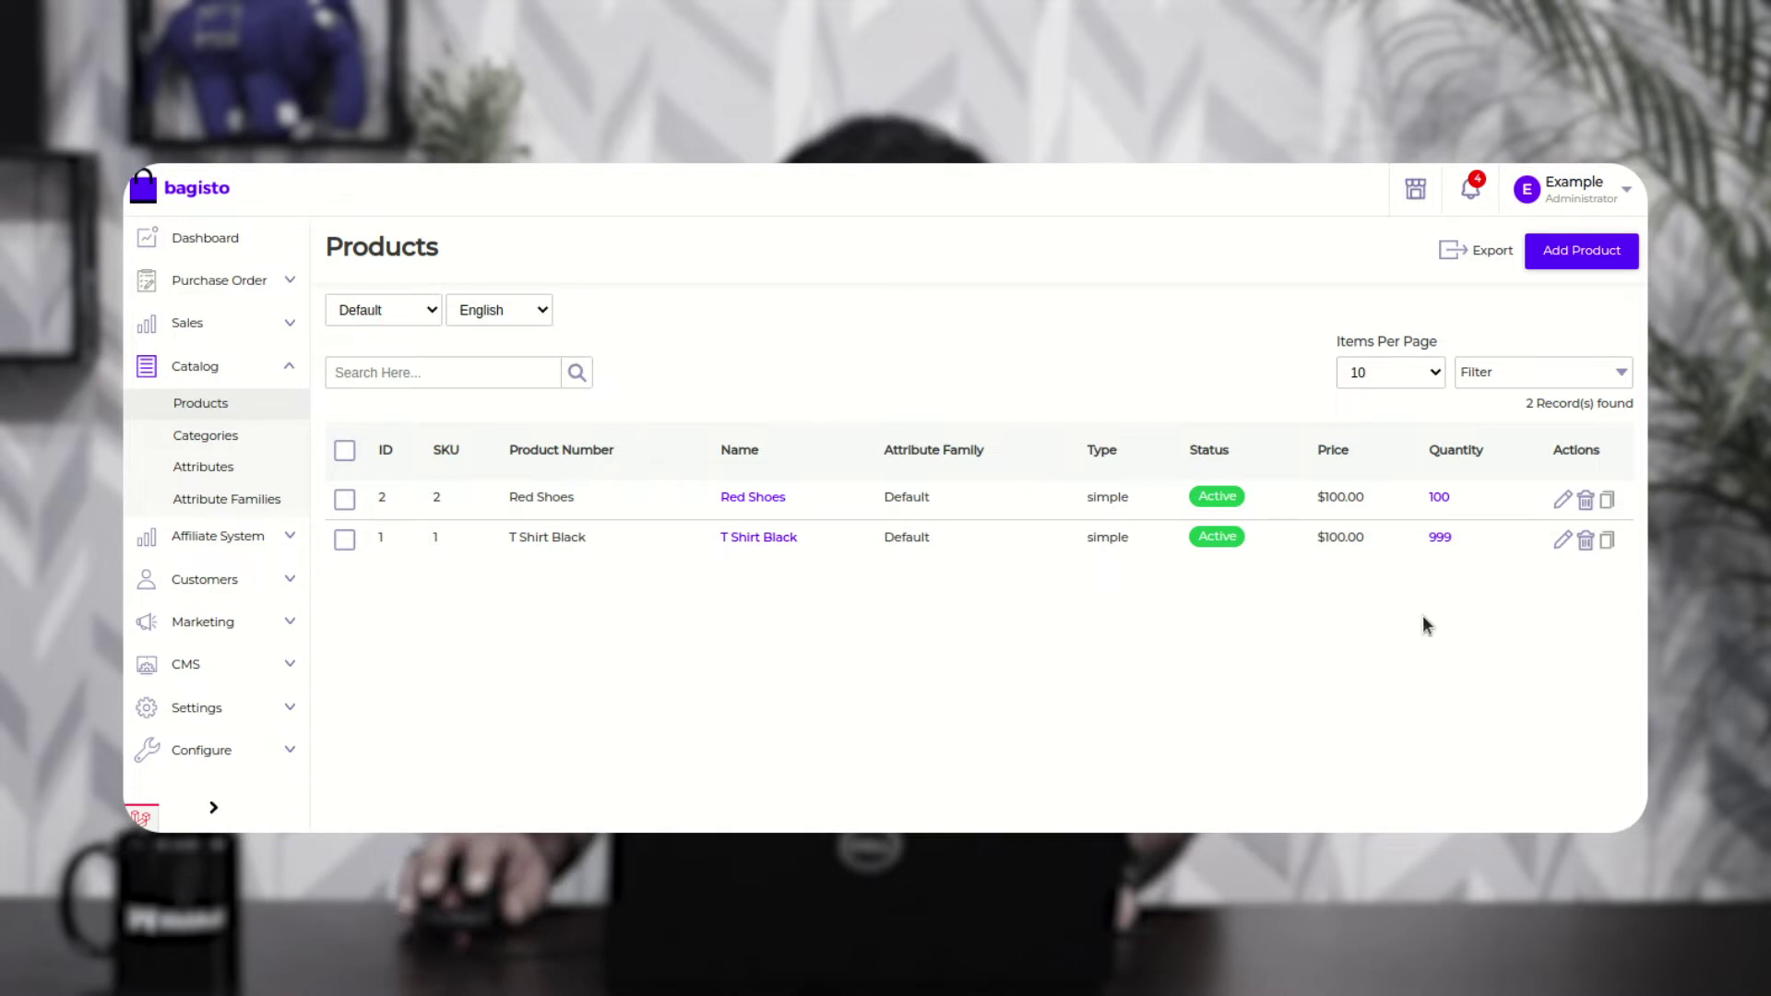
{"action": "left_click", "coordinate": [1565, 542]}
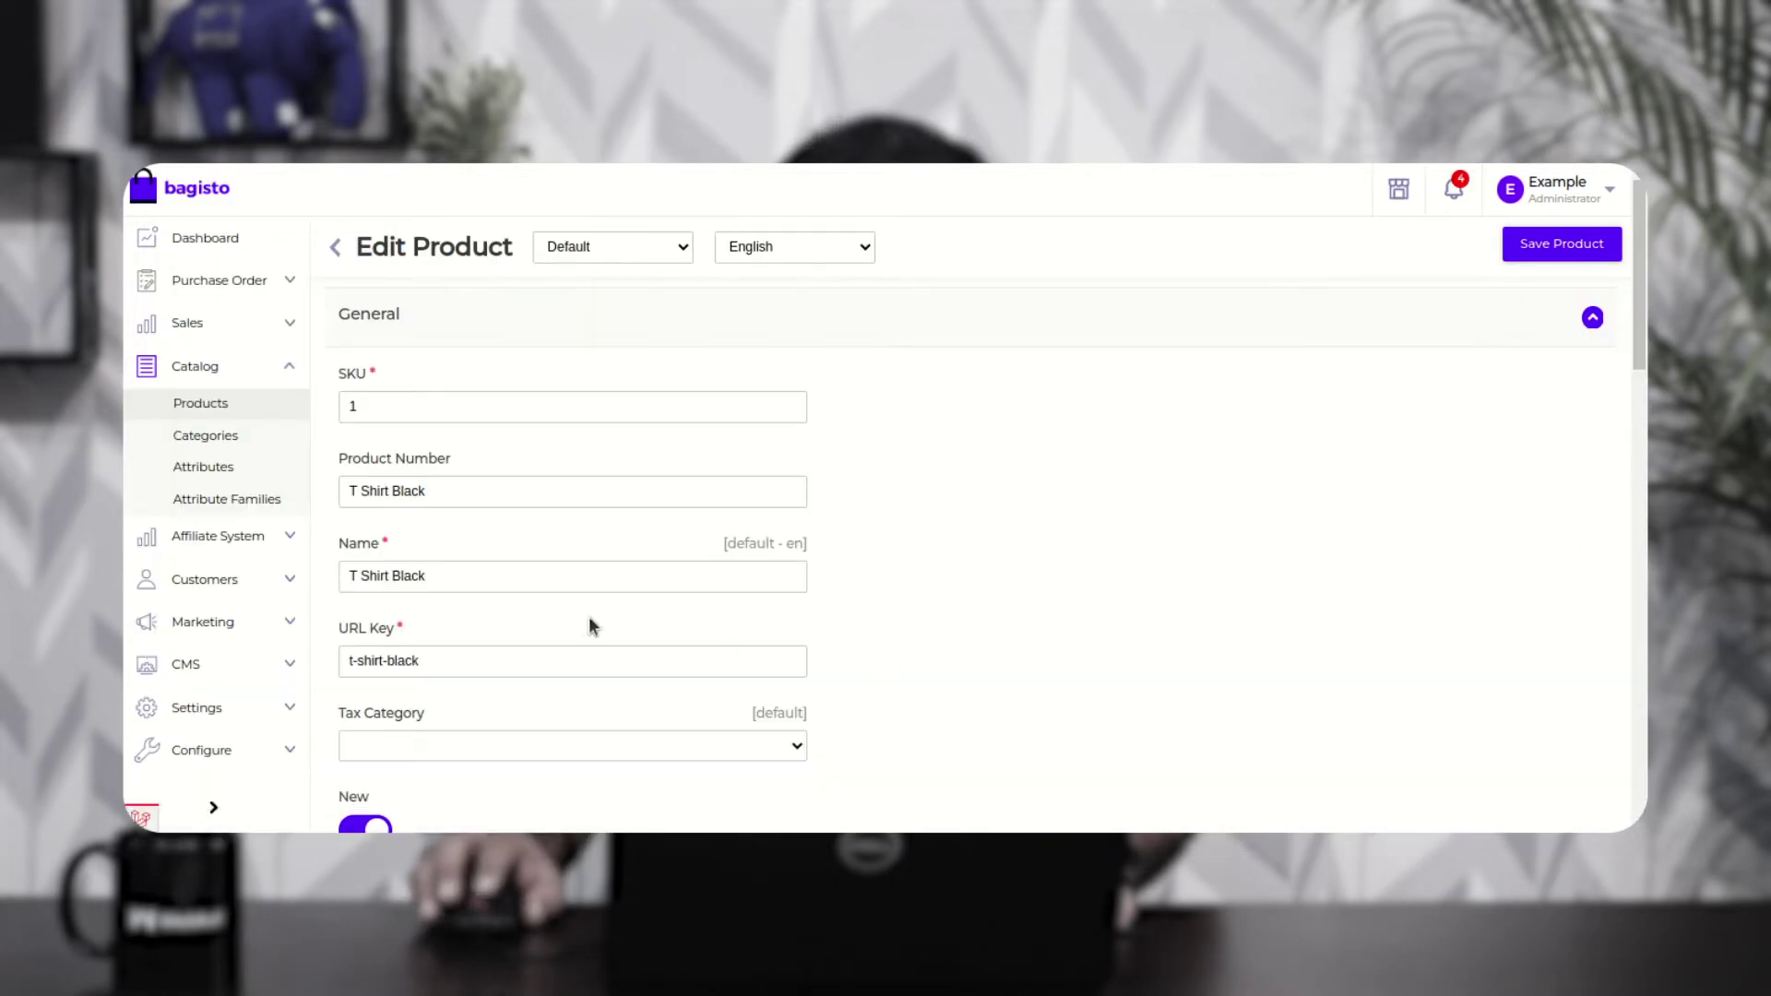
{"action": "scroll", "coordinate": [589, 616], "scroll_direction": "down", "scroll_amount": 15}
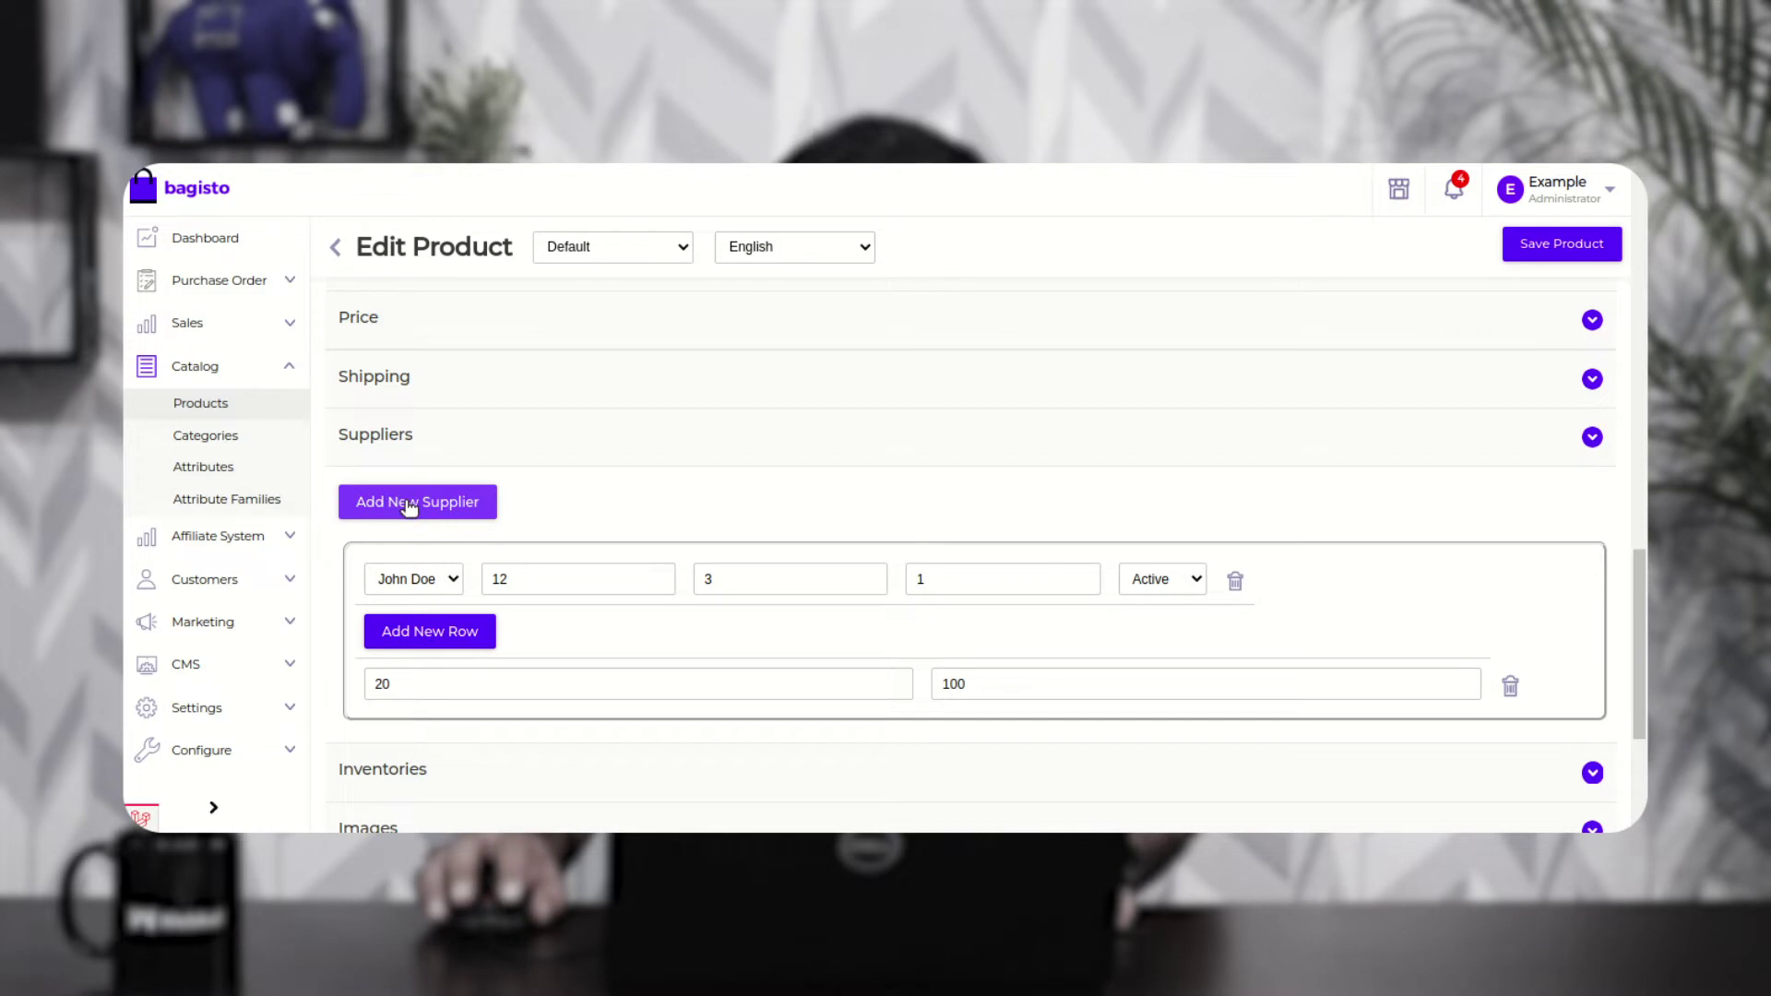
Step: Add a new supplier entry to T Shirt Black and check its Minimal Quantity, Lead Time, Priority and status fields
{"action": "left_click", "coordinate": [409, 502]}
{"action": "scroll", "coordinate": [516, 627], "scroll_direction": "down", "scroll_amount": 2}
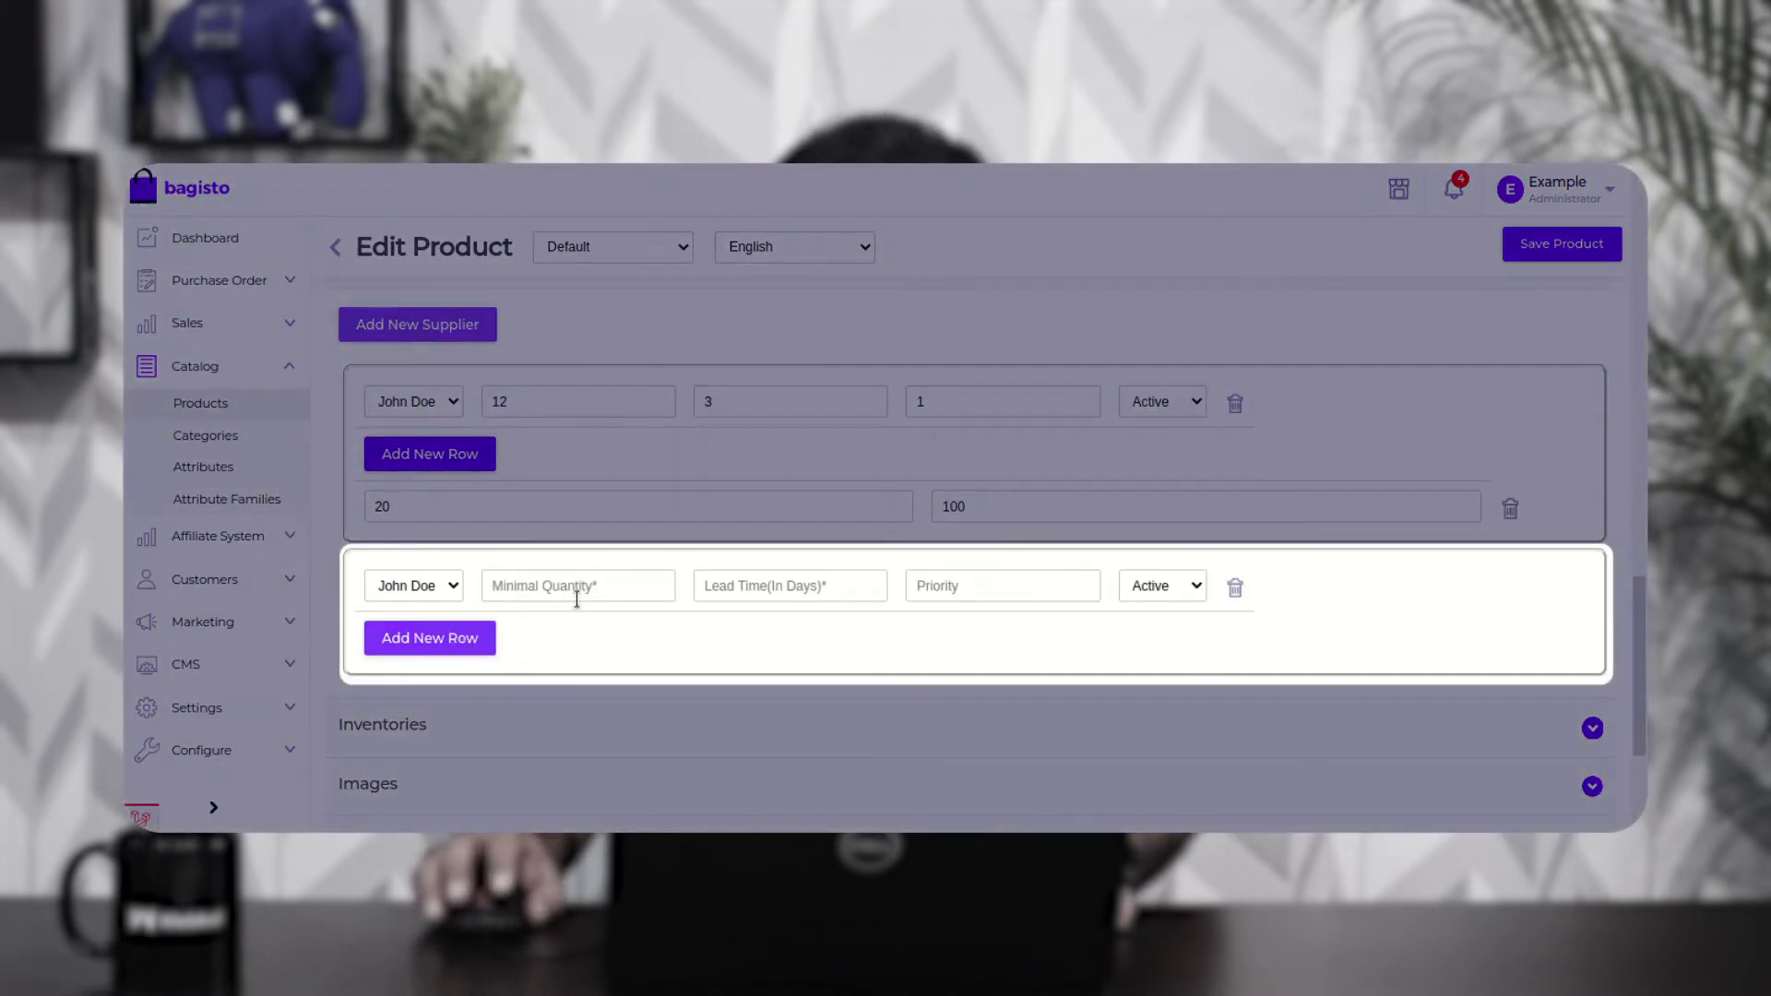
{"action": "left_click", "coordinate": [593, 586]}
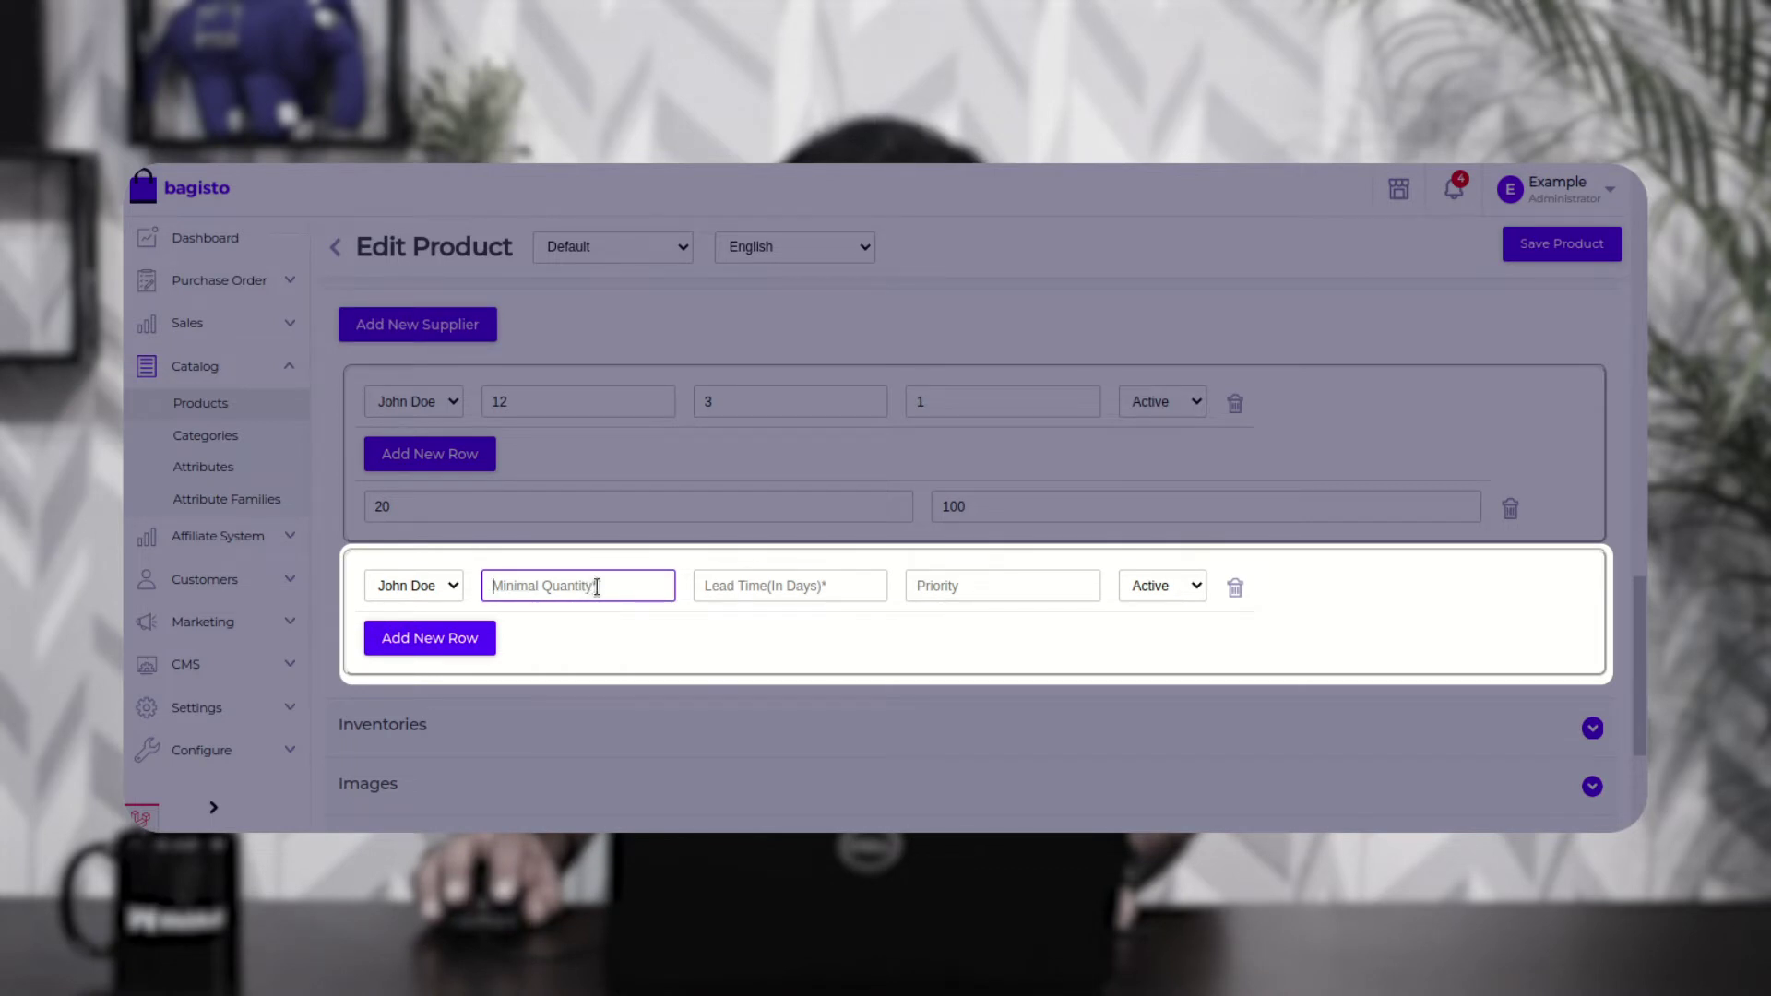
{"action": "left_click", "coordinate": [801, 585]}
{"action": "left_click", "coordinate": [1033, 590]}
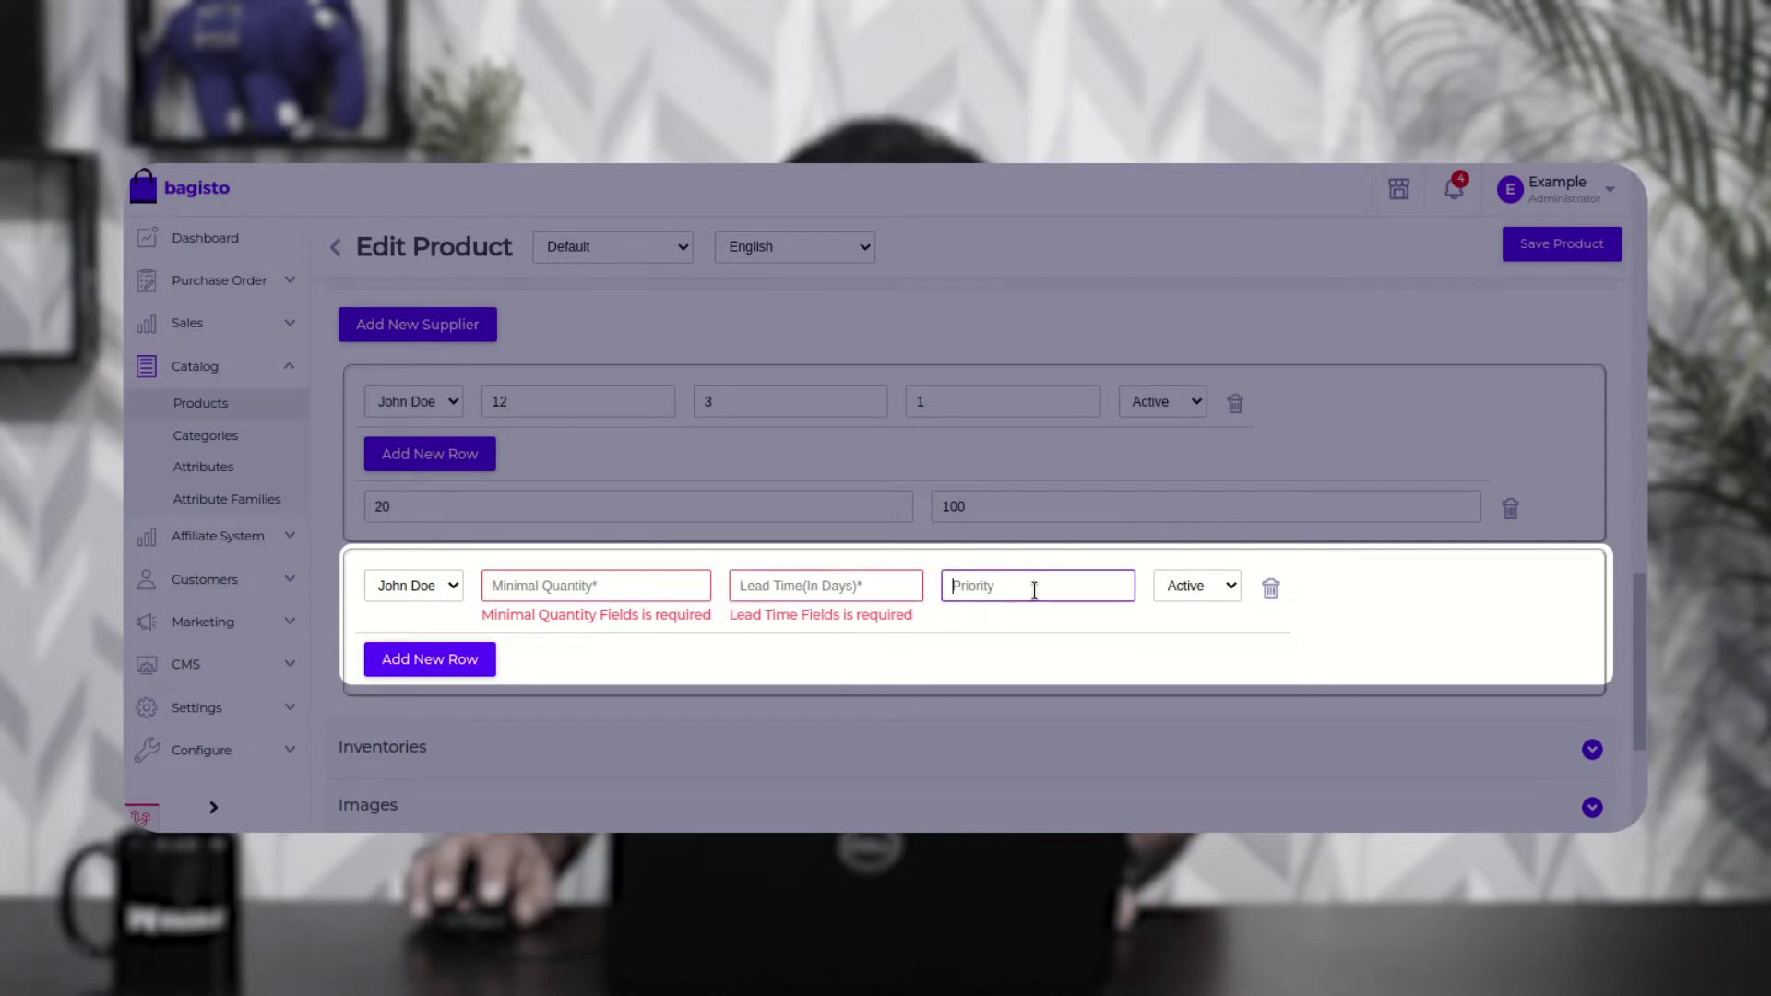
{"action": "left_click", "coordinate": [1209, 594]}
{"action": "left_click", "coordinate": [1210, 595]}
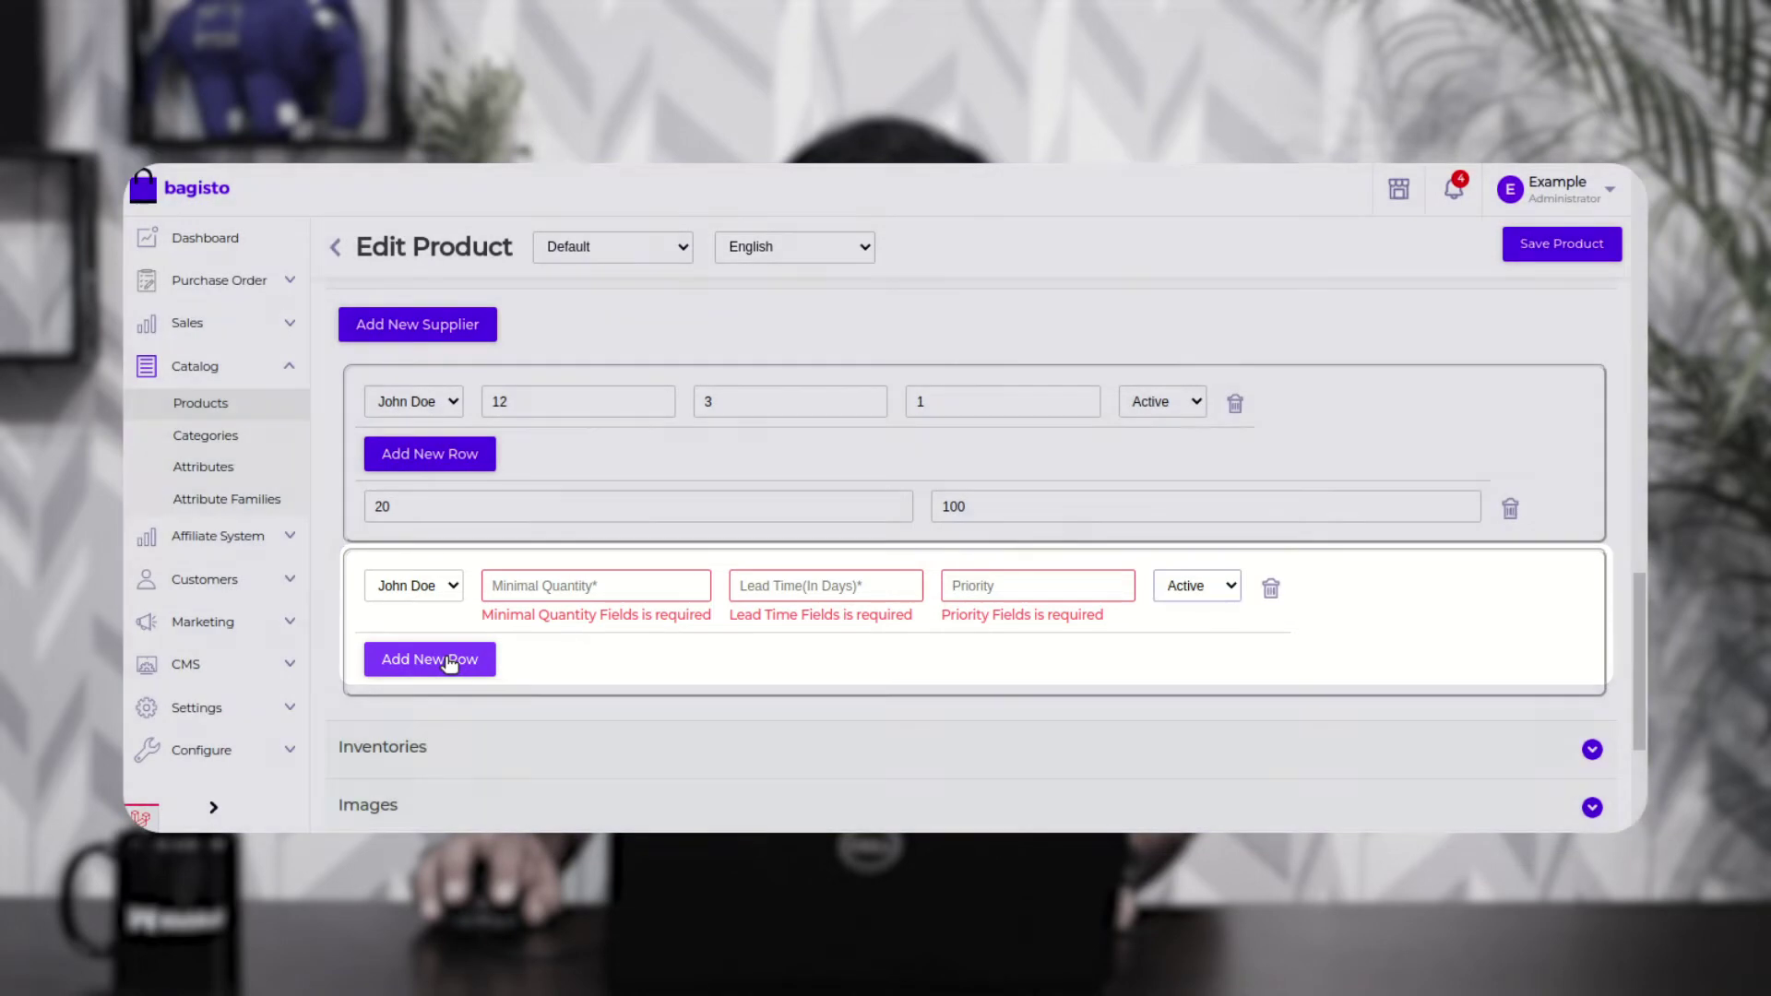
Step: Add a Product Quantity and Cost Price row to T Shirt Black's new supplier entry, and delete the entry
{"action": "left_click", "coordinate": [449, 659]}
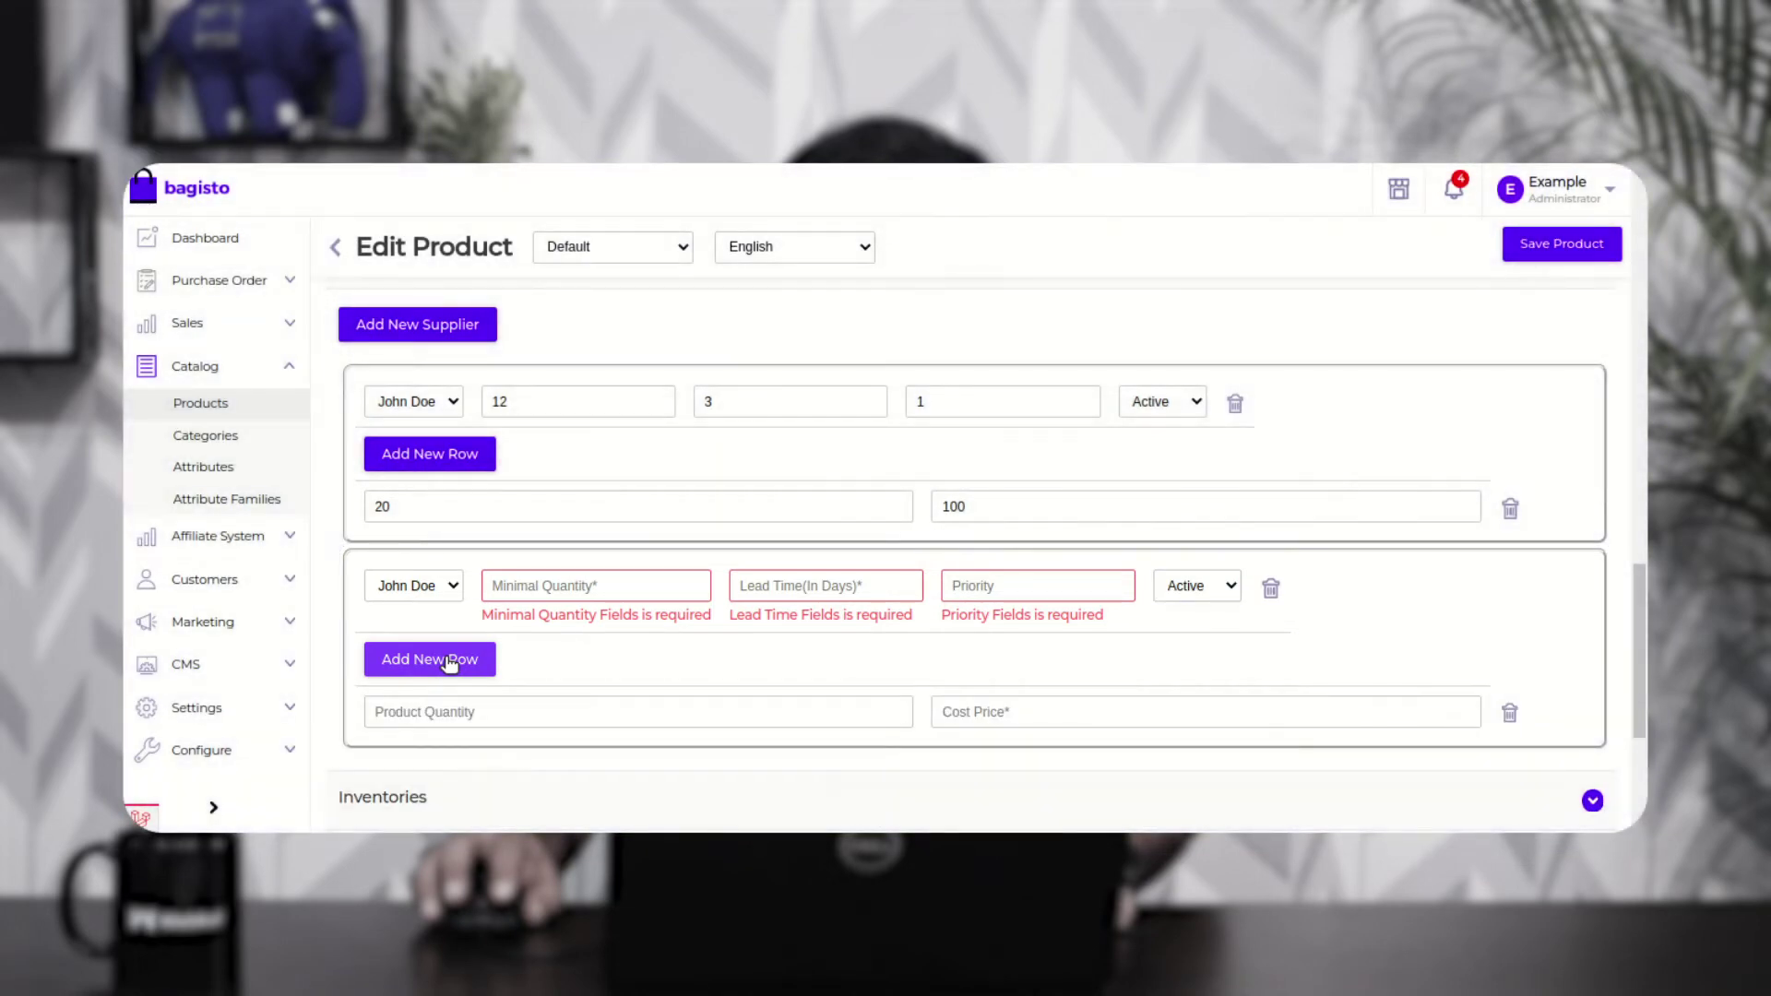
{"action": "left_click", "coordinate": [457, 709]}
{"action": "left_click", "coordinate": [1050, 717]}
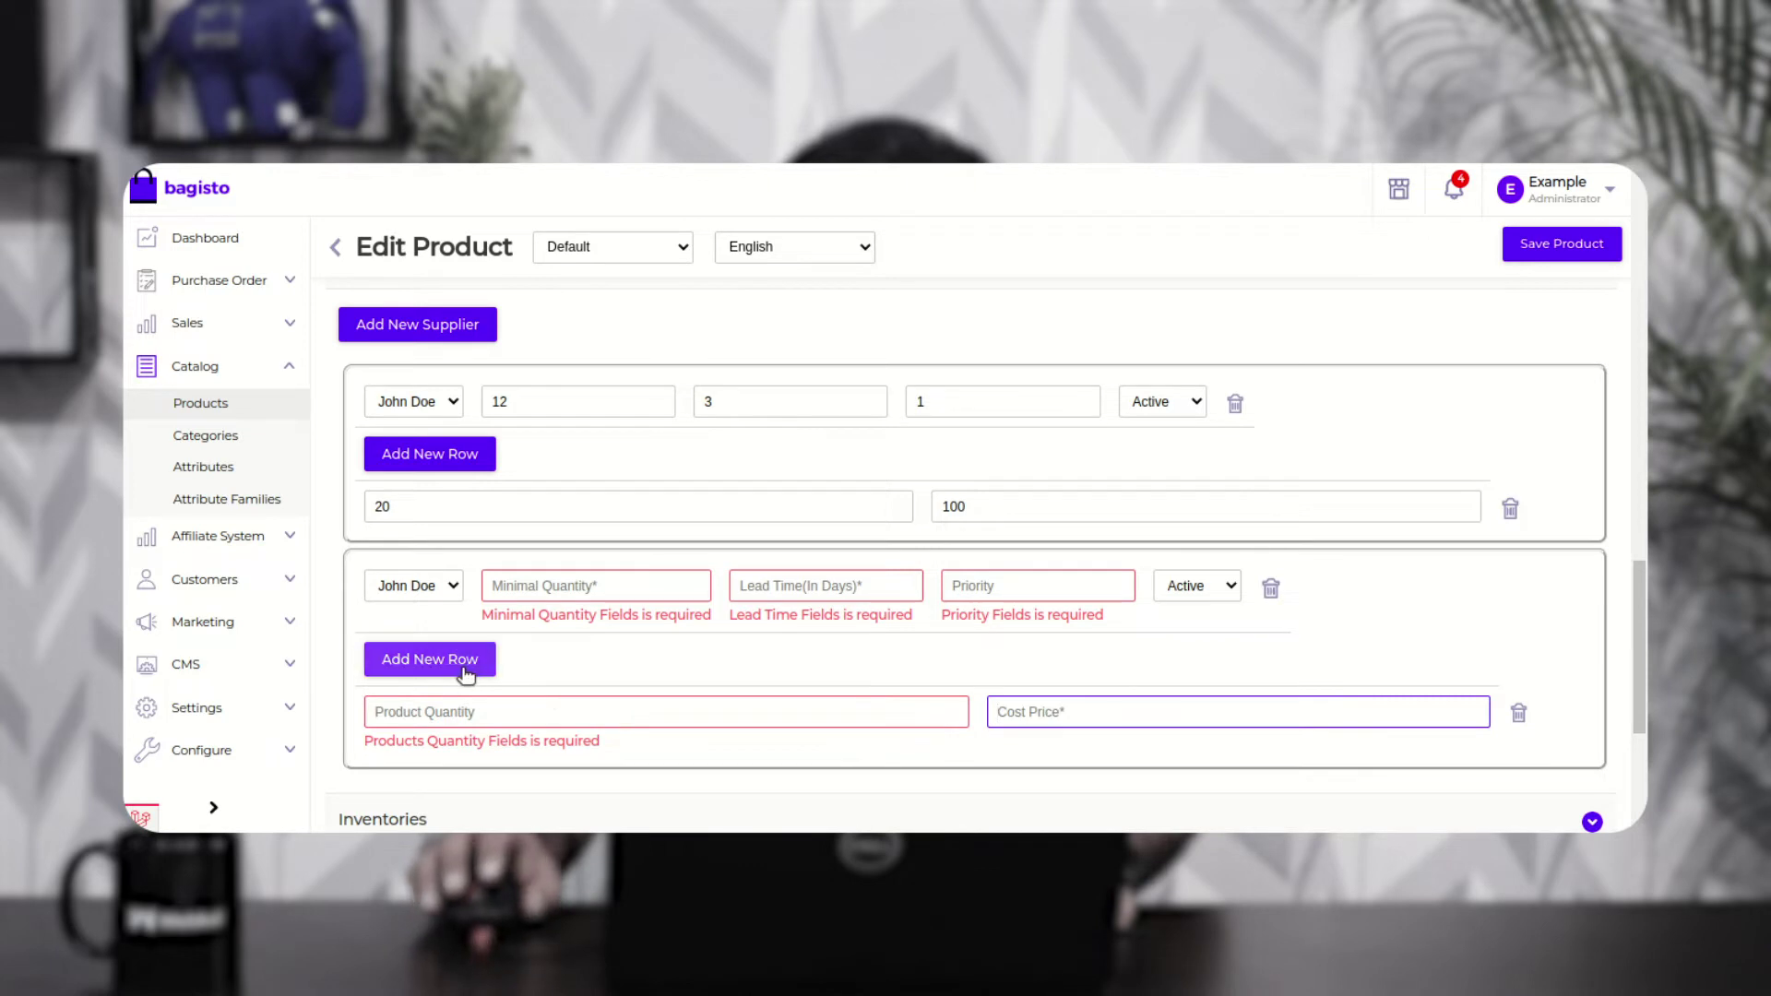
{"action": "left_click", "coordinate": [1271, 588]}
Step: Review the supplier, minimal quantity, lead time, priority, product quantity and cost price in T Shirt Black's existing supplier entry
{"action": "left_click", "coordinate": [448, 409]}
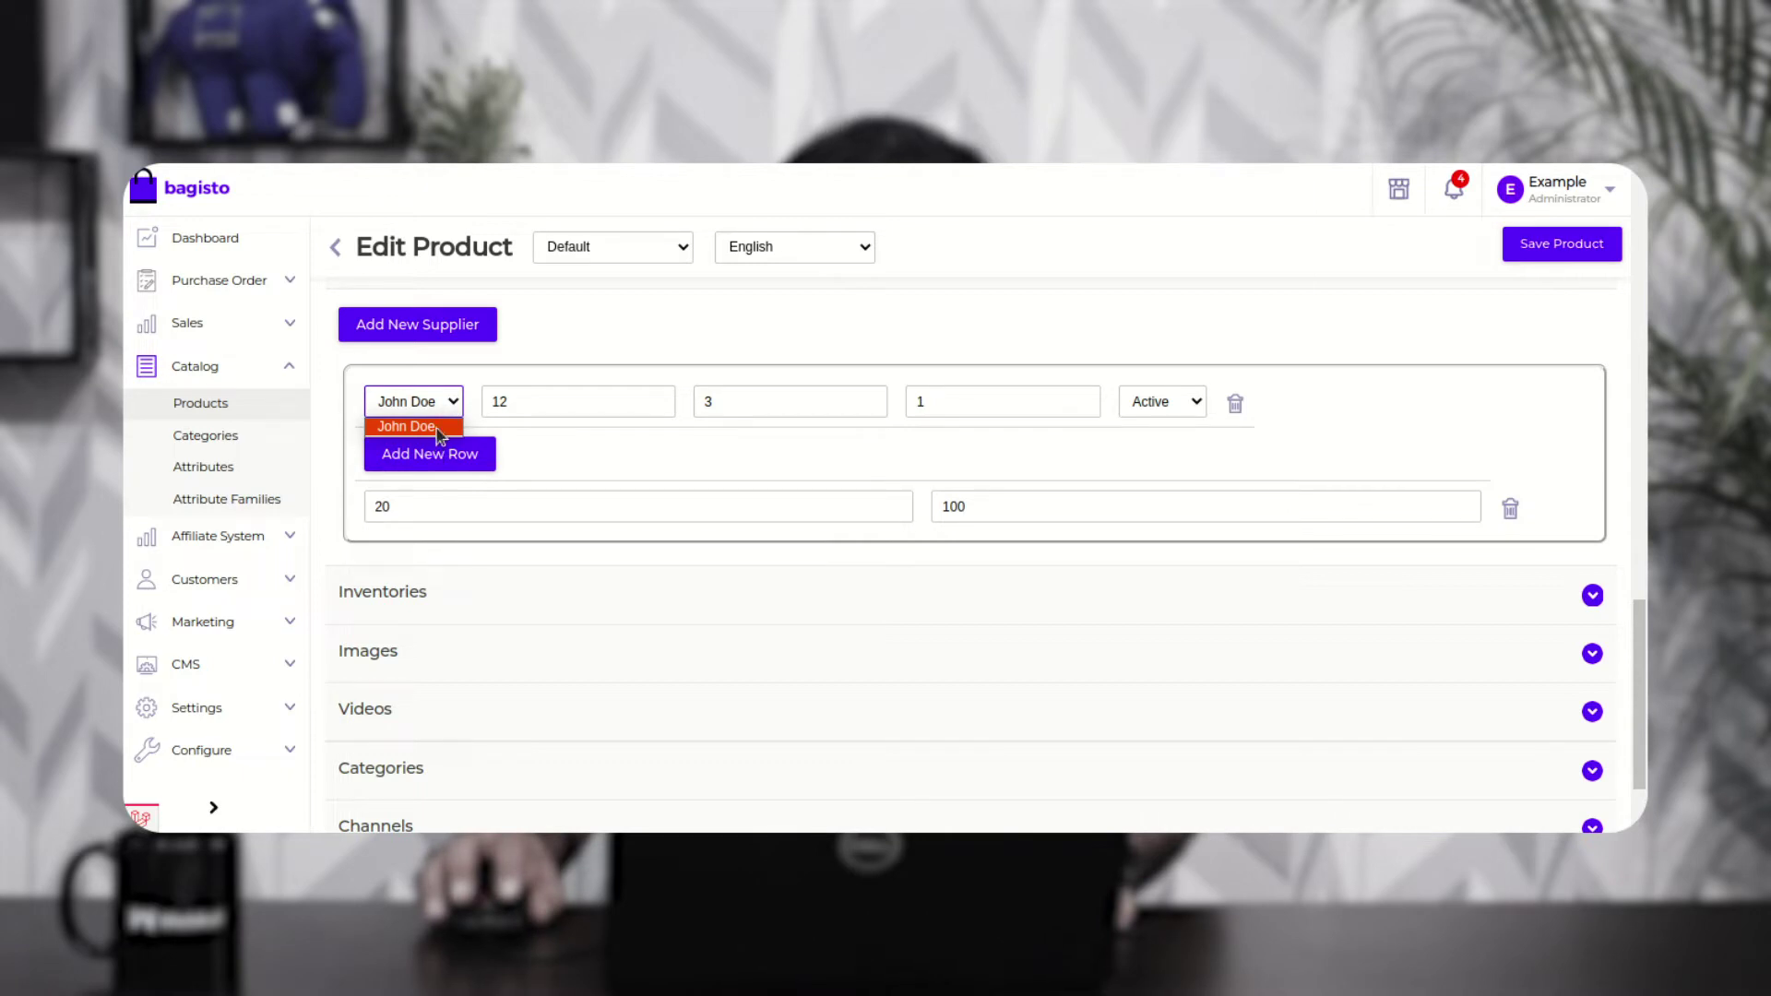
{"action": "left_click", "coordinate": [545, 413]}
{"action": "left_click", "coordinate": [557, 403]}
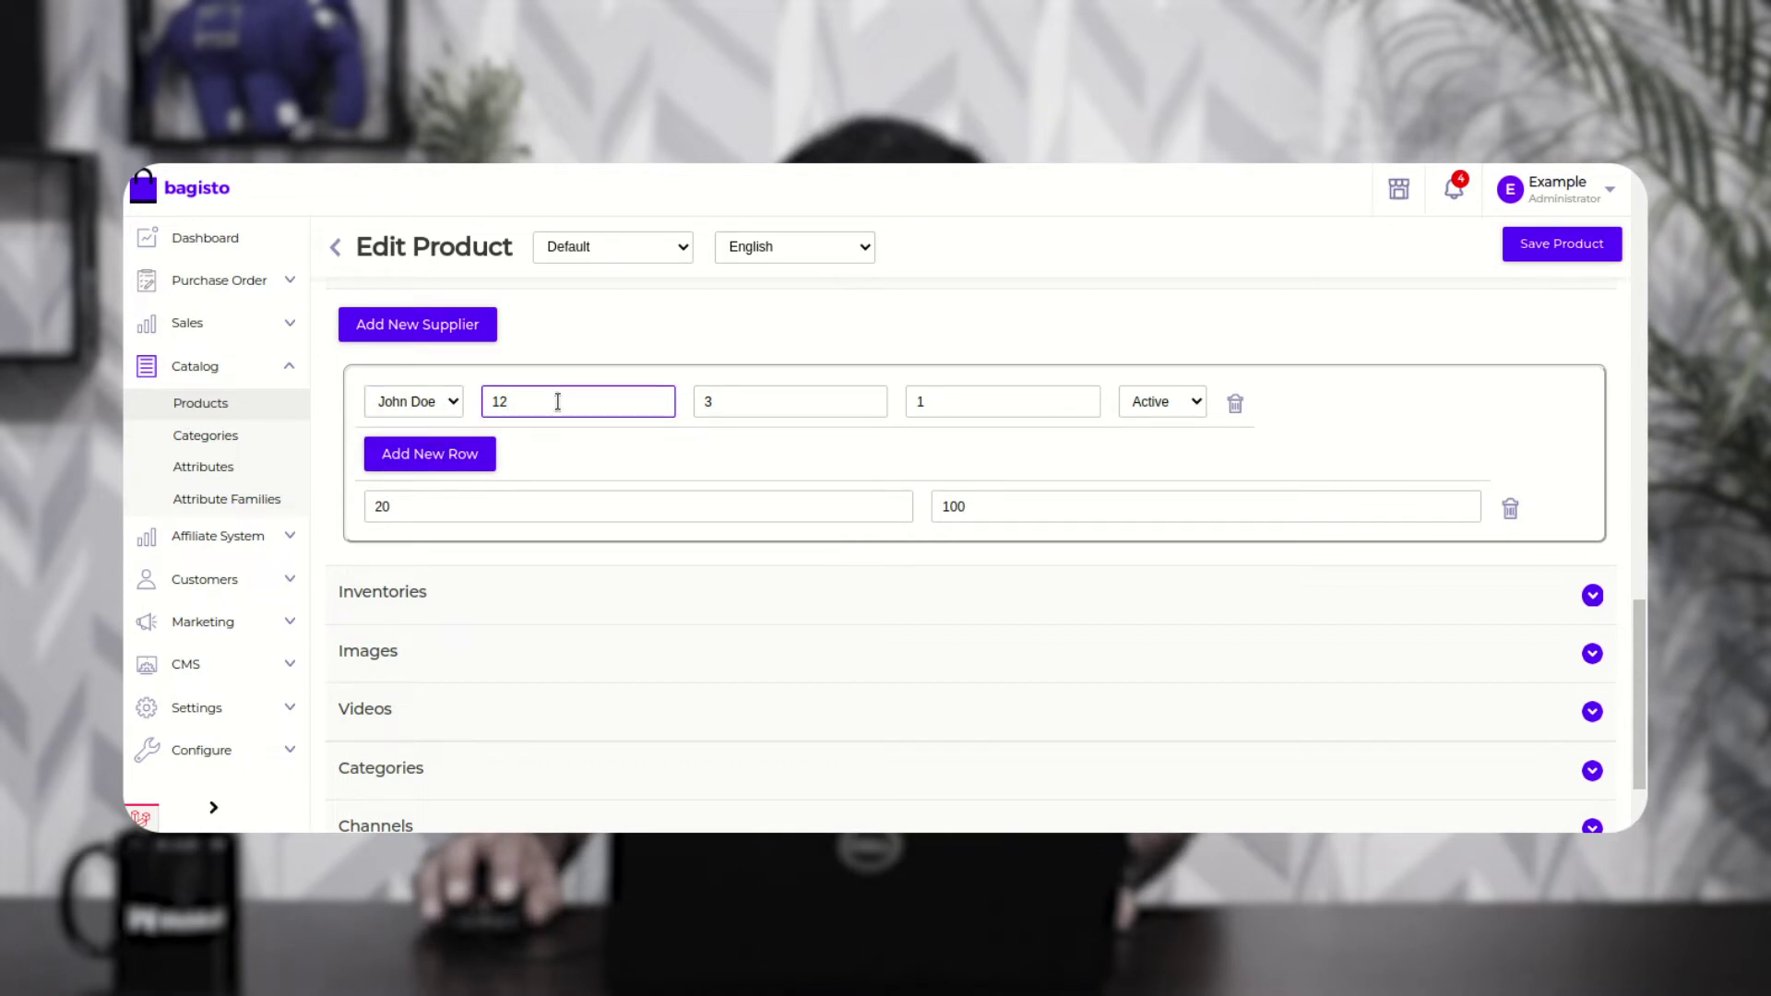
{"action": "left_click", "coordinate": [758, 400]}
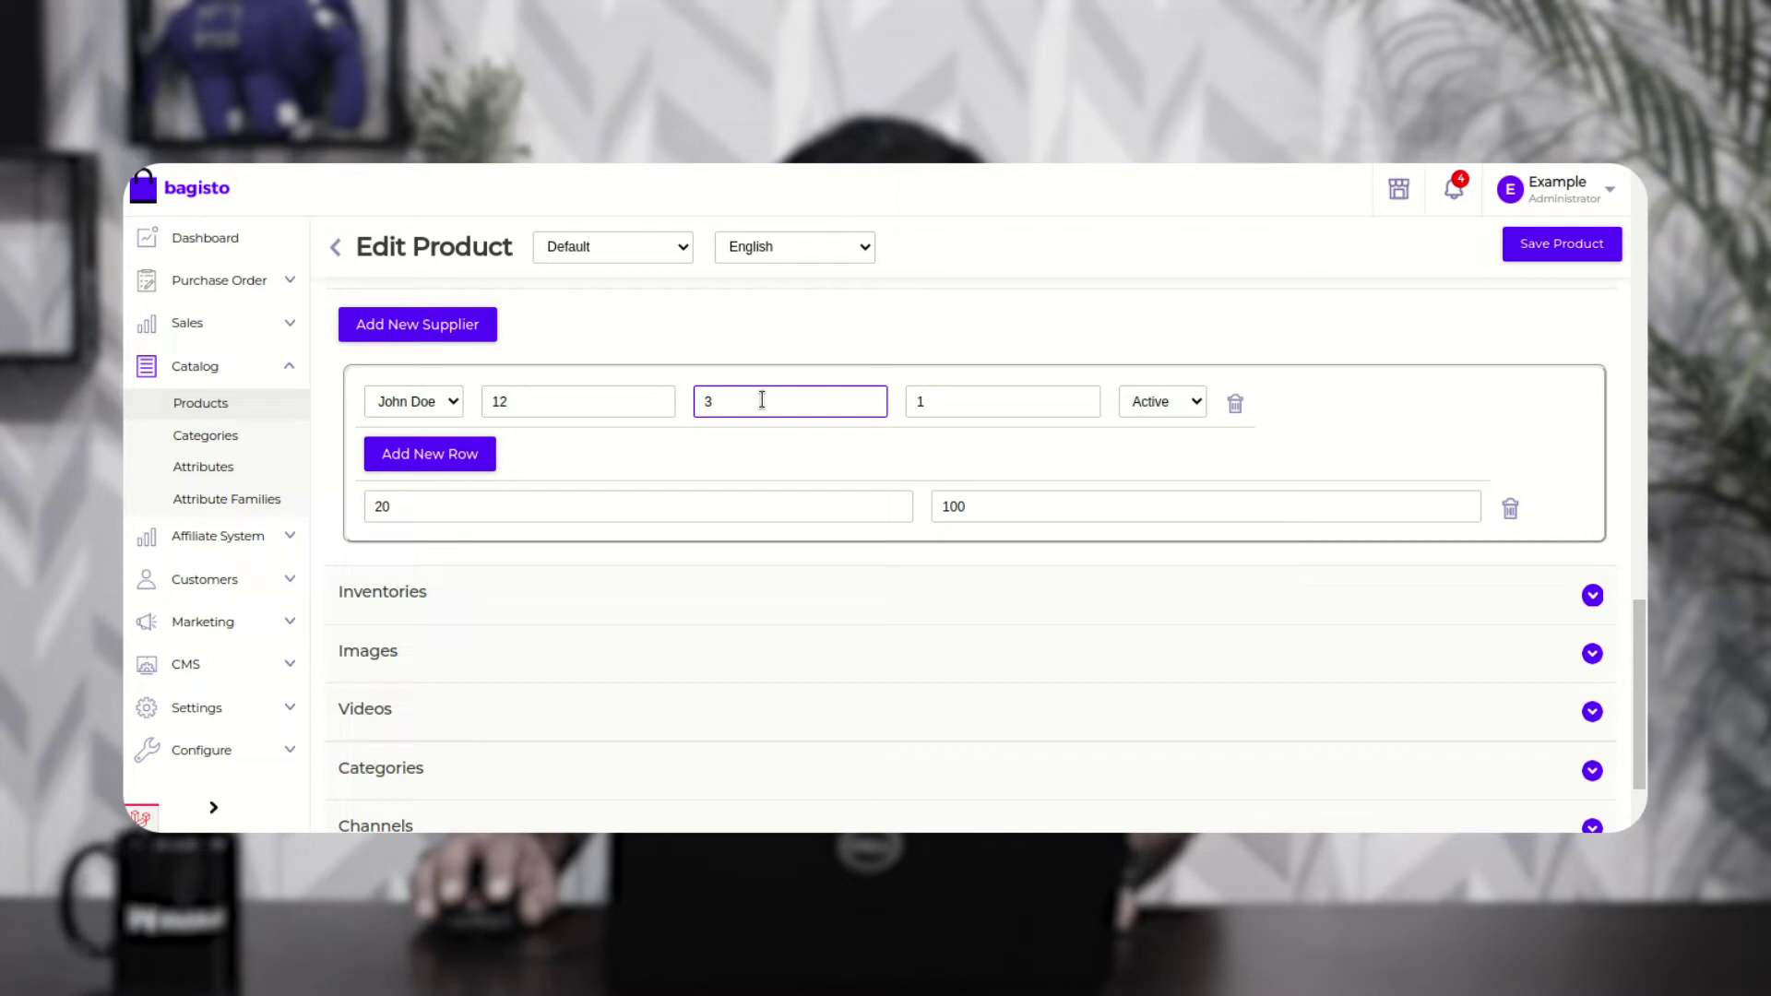
{"action": "left_click", "coordinate": [963, 395]}
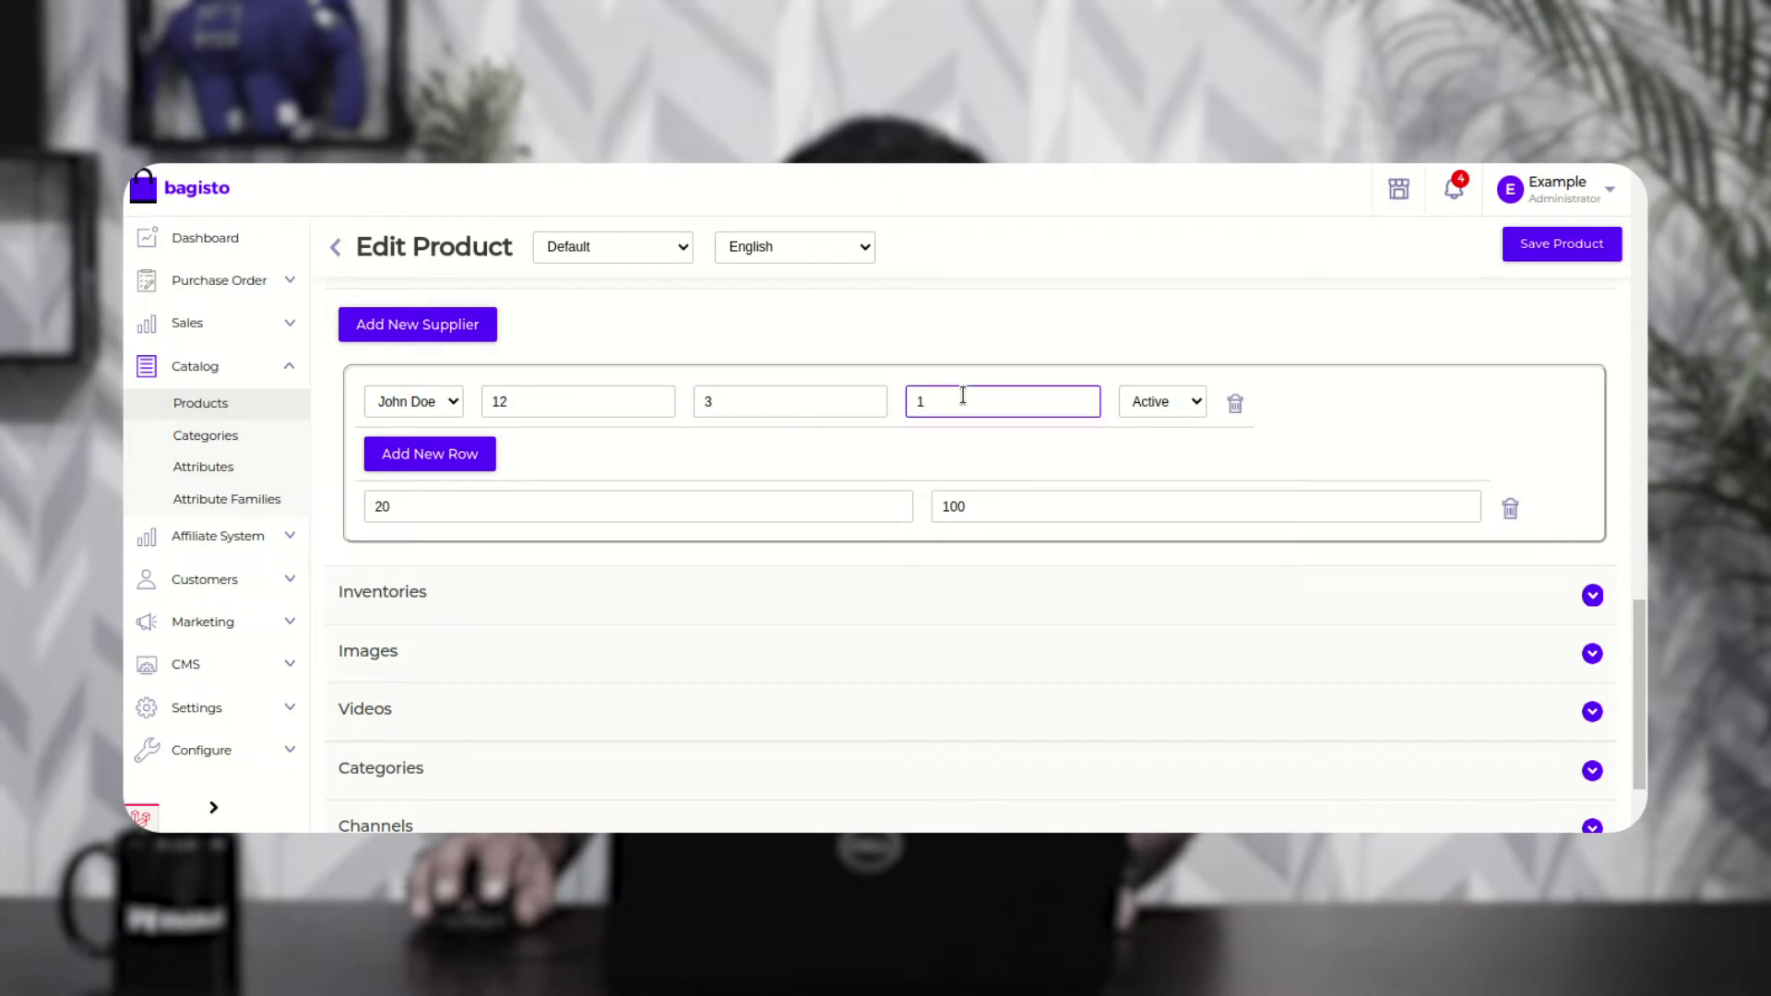
{"action": "left_click", "coordinate": [423, 502]}
{"action": "left_click_drag", "start_coordinate": [423, 502], "coordinate": [371, 501]}
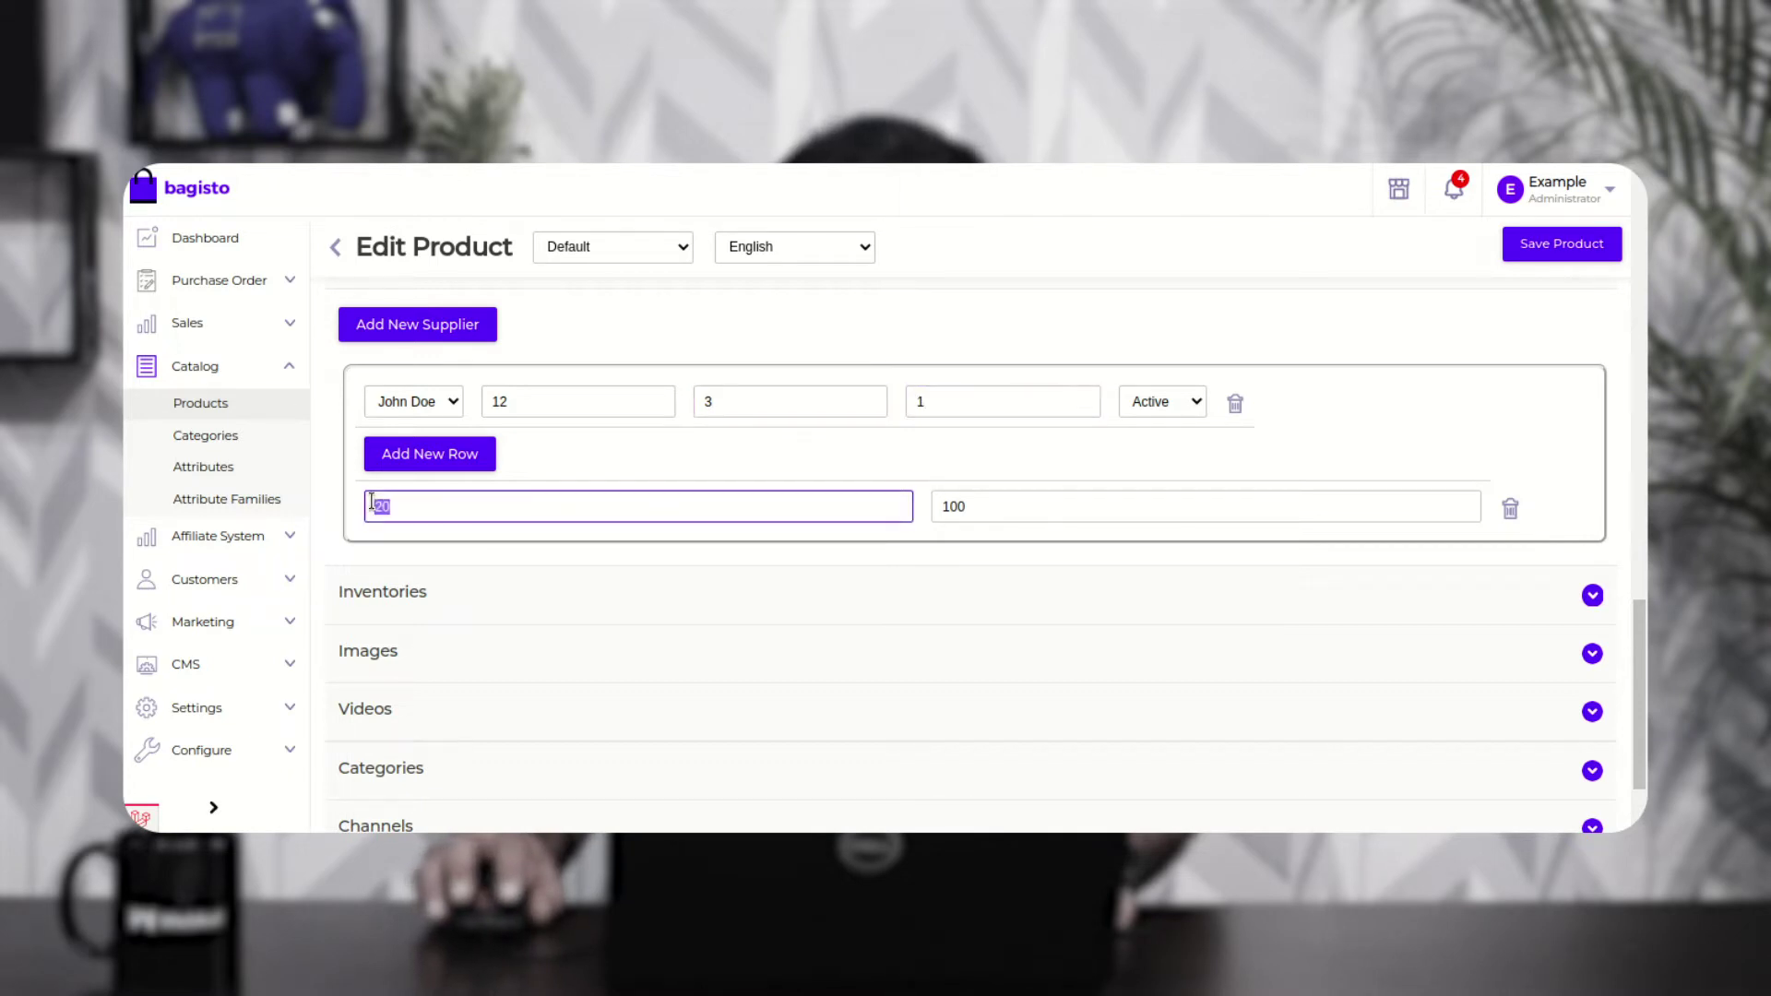
{"action": "left_click", "coordinate": [922, 517]}
{"action": "double_click", "coordinate": [927, 510]}
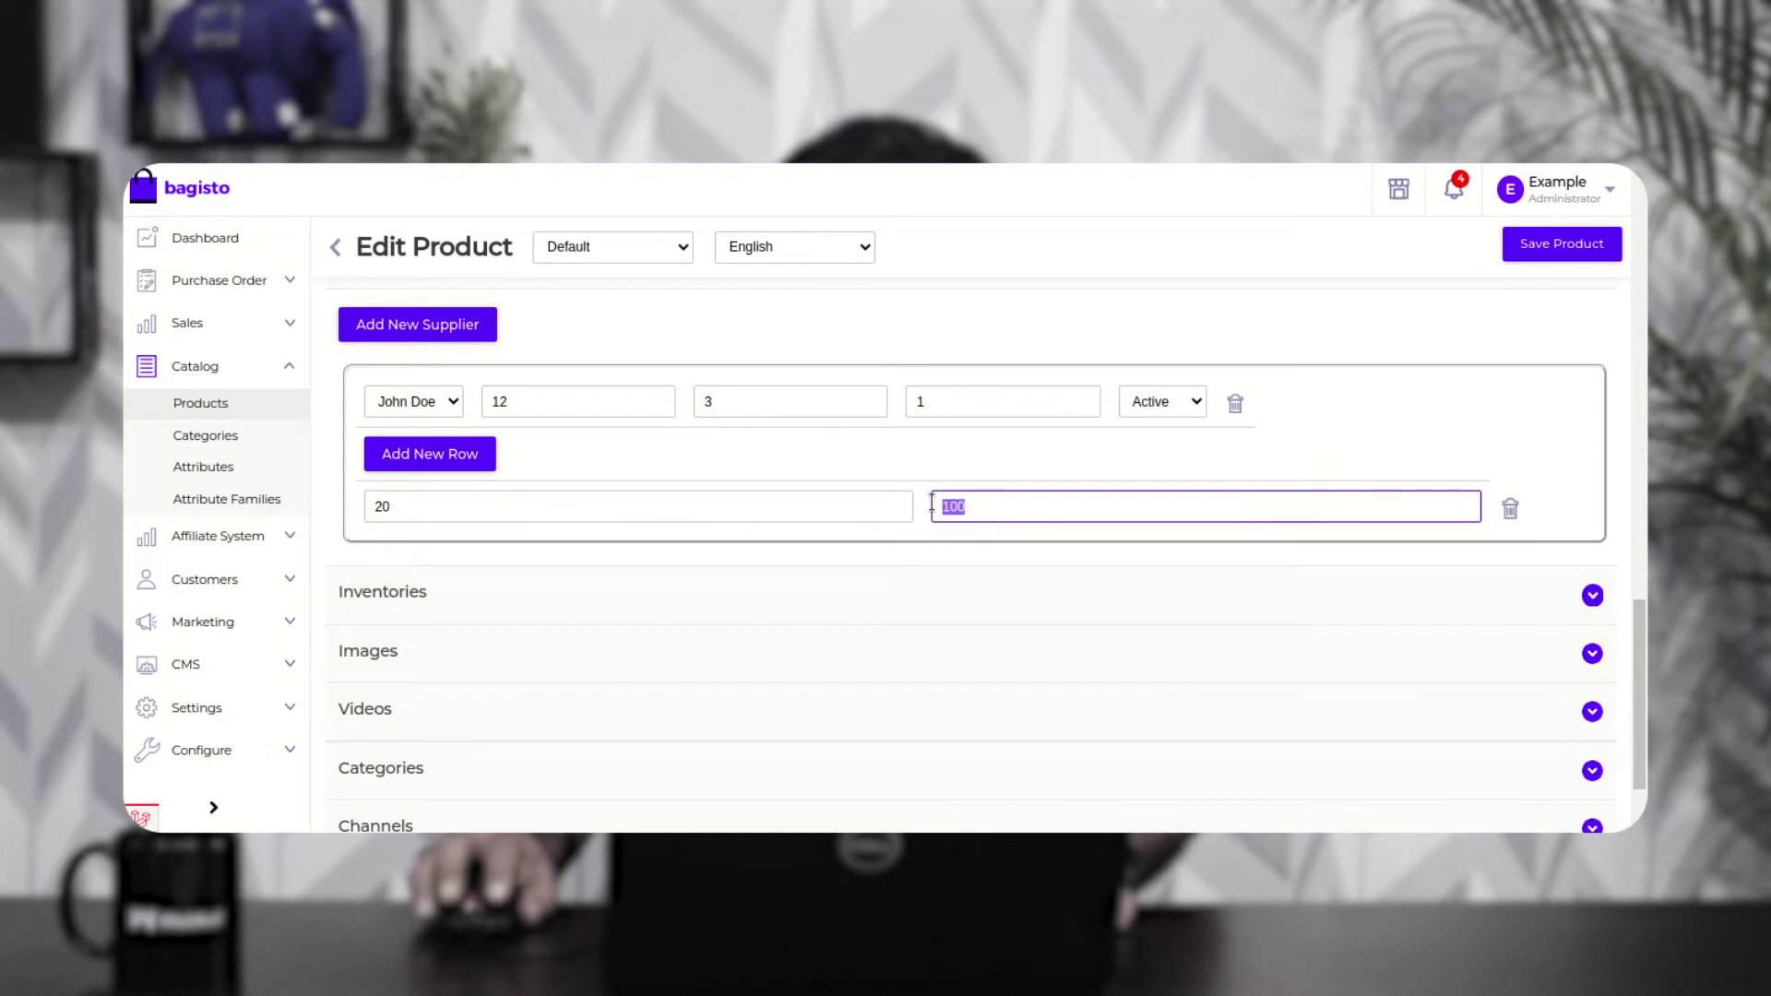
Step: Open the Red Shoes product from the product list for editing and go to its Suppliers section
{"action": "left_click", "coordinate": [209, 412]}
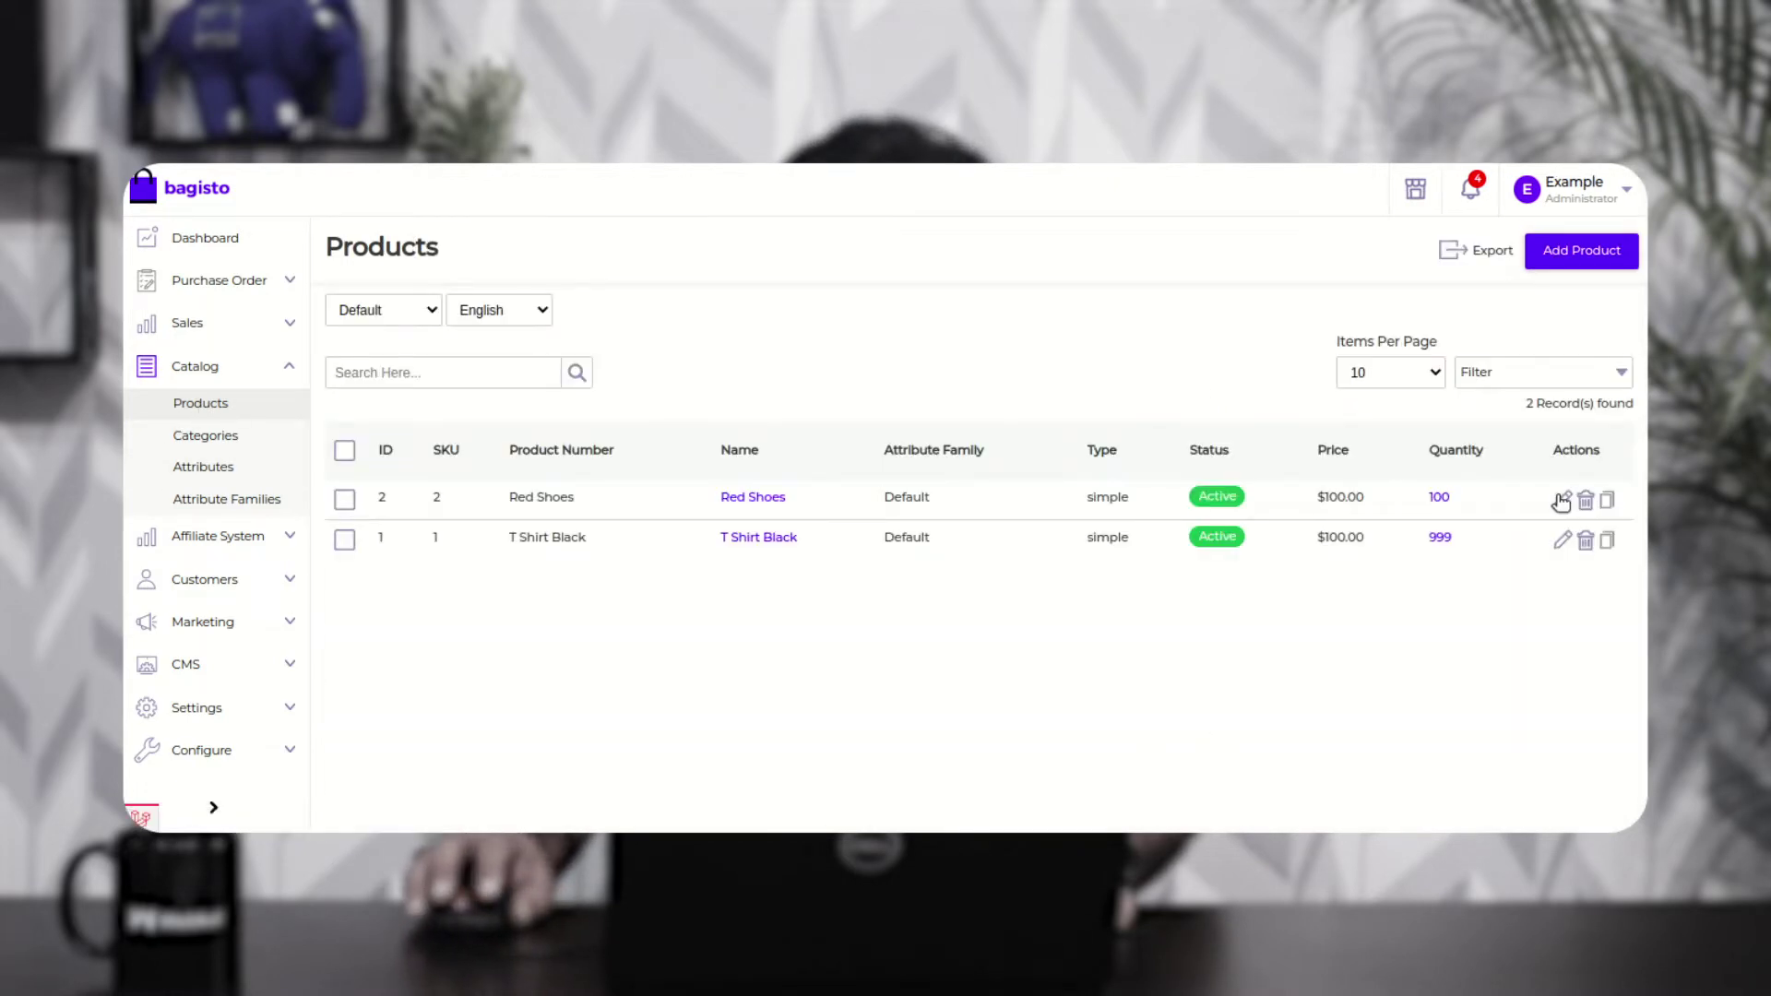
{"action": "left_click", "coordinate": [1562, 501]}
{"action": "scroll", "coordinate": [728, 632], "scroll_direction": "down", "scroll_amount": 3}
{"action": "scroll", "coordinate": [723, 627], "scroll_direction": "down", "scroll_amount": 10}
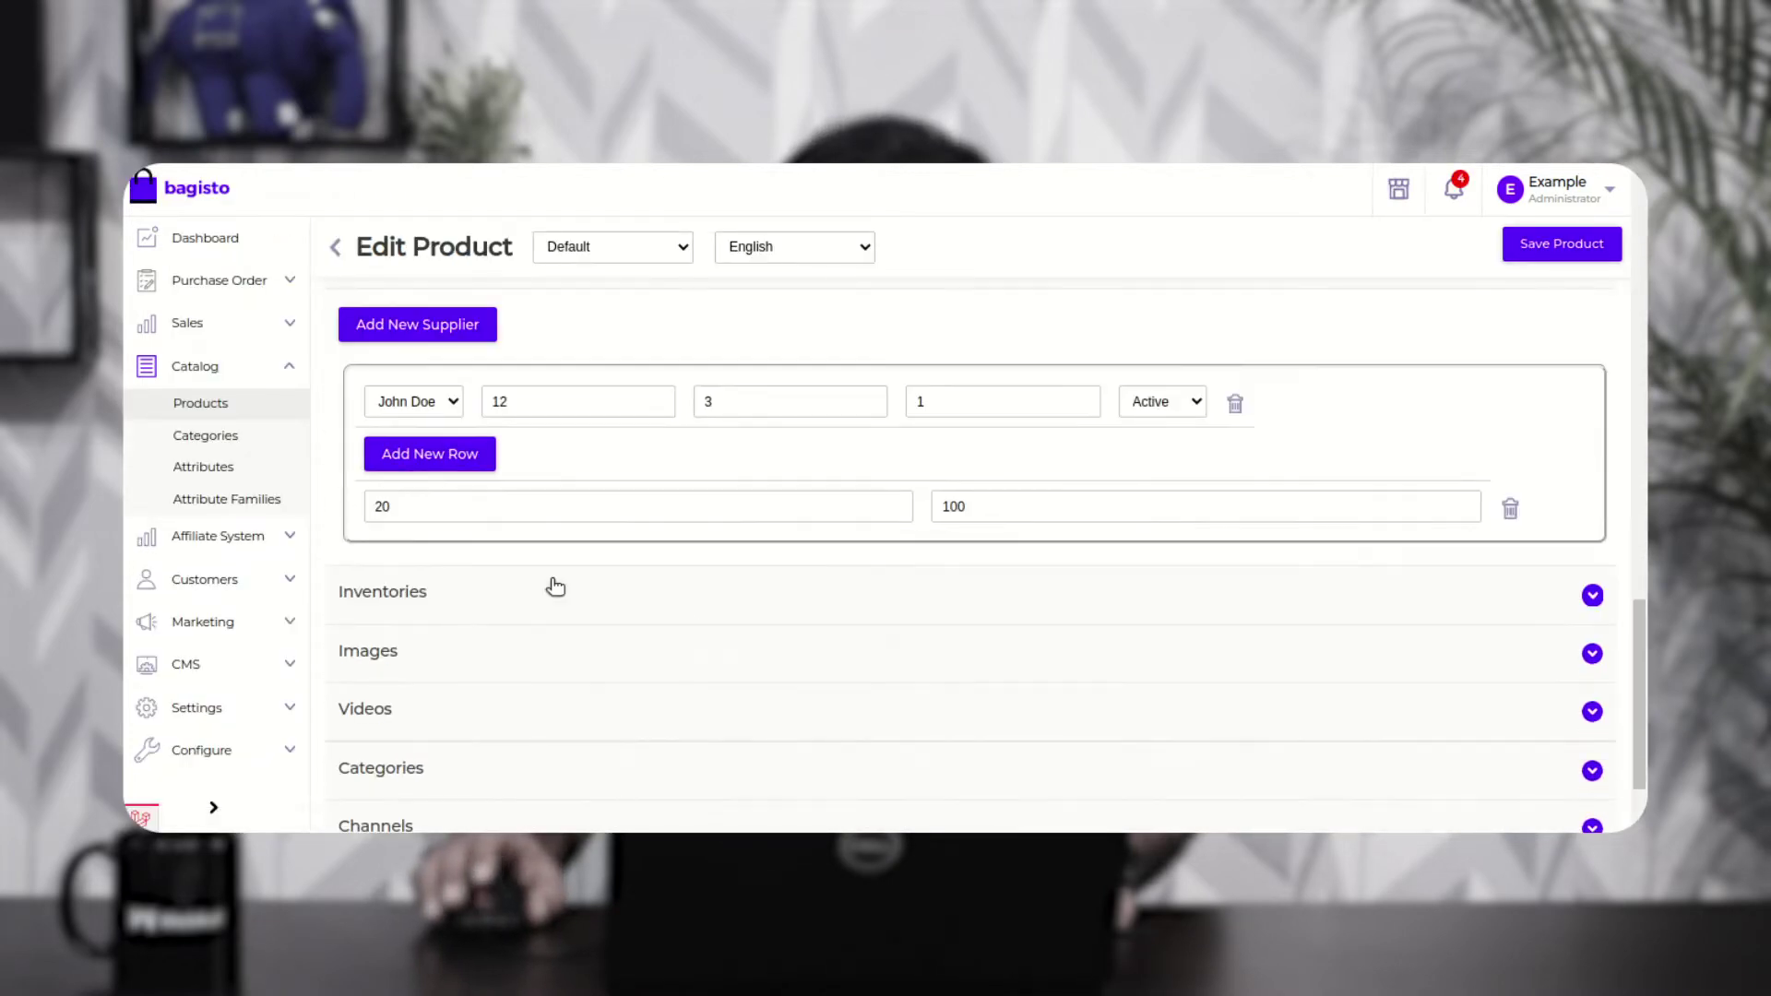
{"action": "scroll", "coordinate": [480, 517], "scroll_direction": "up", "scroll_amount": 2}
{"action": "scroll", "coordinate": [397, 461], "scroll_direction": "up", "scroll_amount": 1}
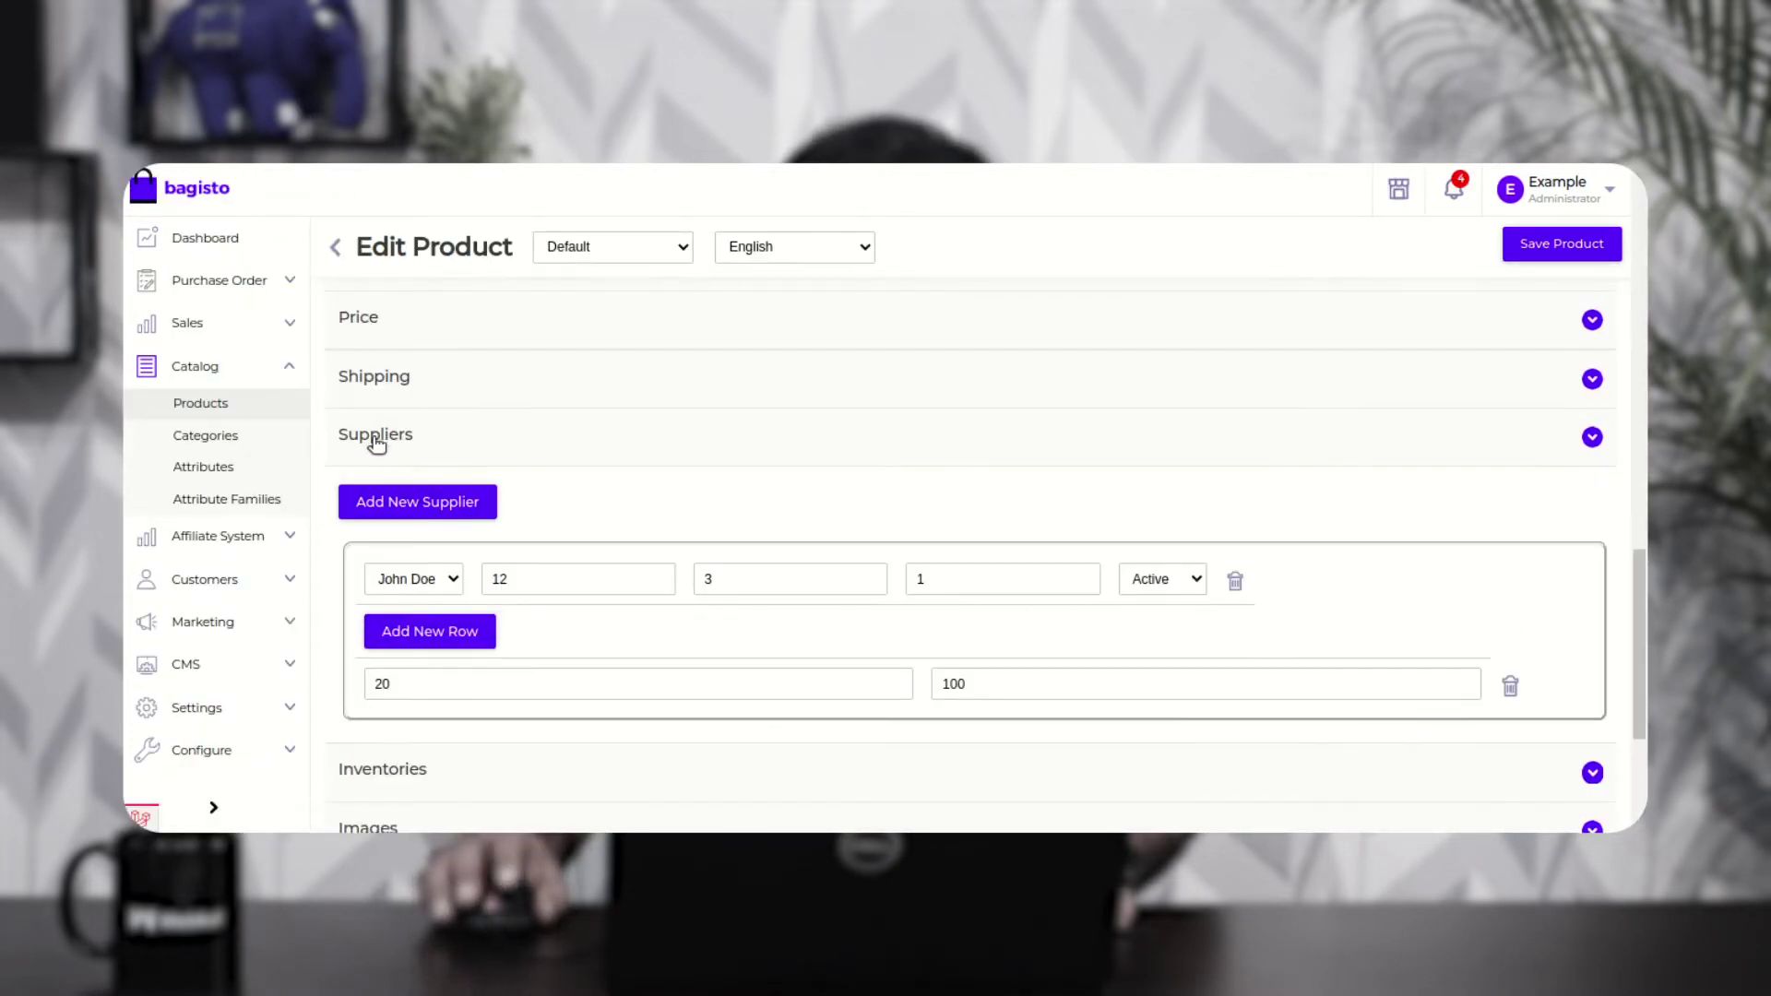
Step: Add a new supplier entry to Red Shoes and check its supplier choice, Minimal Quantity, Lead Time and Priority fields
{"action": "left_click", "coordinate": [428, 507]}
{"action": "scroll", "coordinate": [498, 591], "scroll_direction": "down", "scroll_amount": 3}
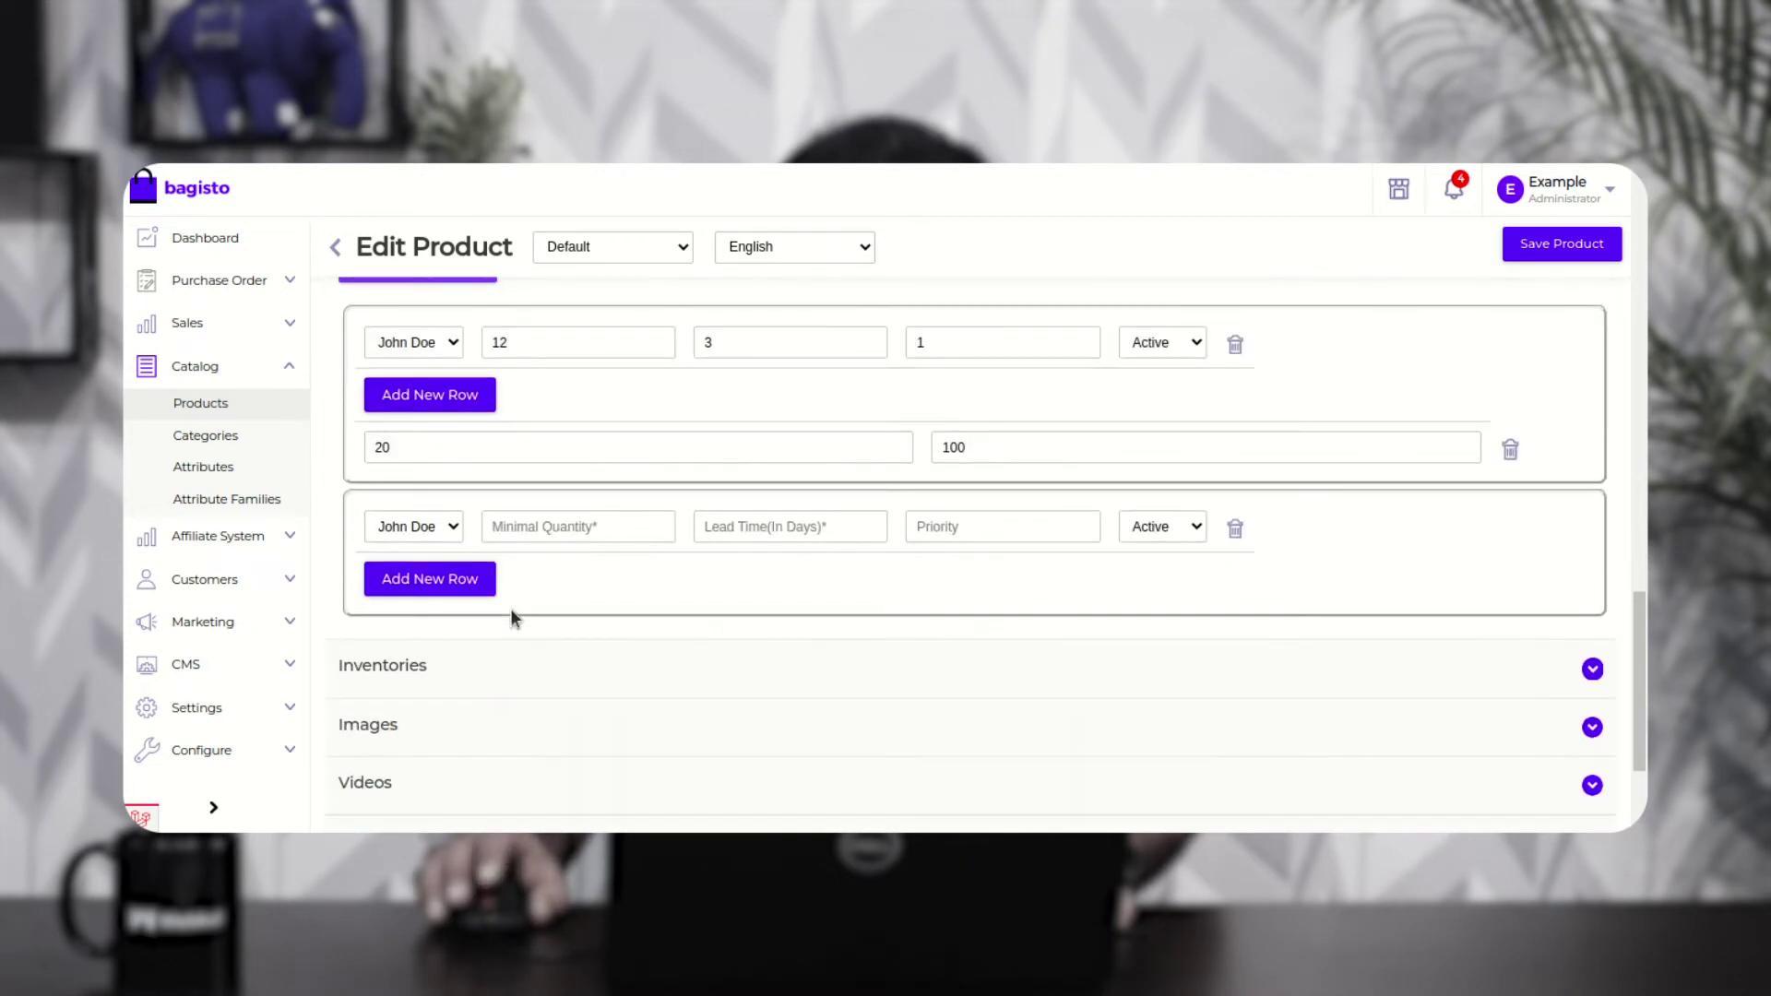
{"action": "left_click", "coordinate": [446, 527]}
{"action": "left_click", "coordinate": [439, 552]}
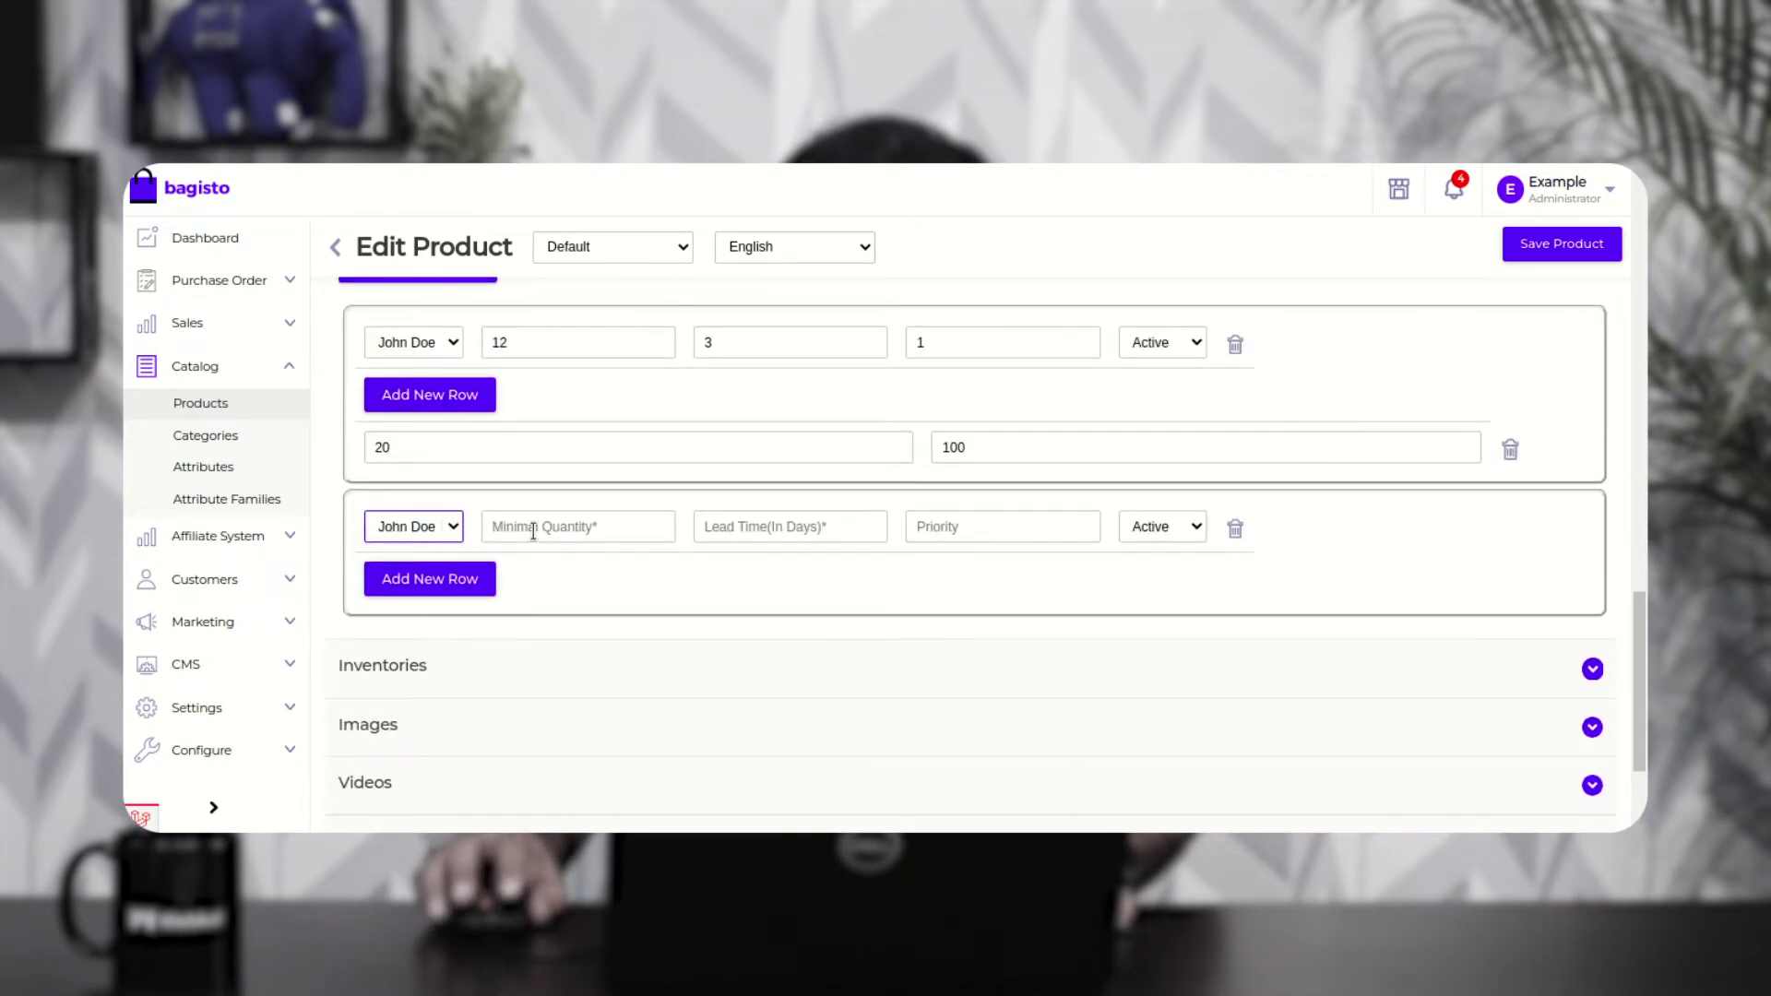
{"action": "left_click", "coordinate": [566, 527]}
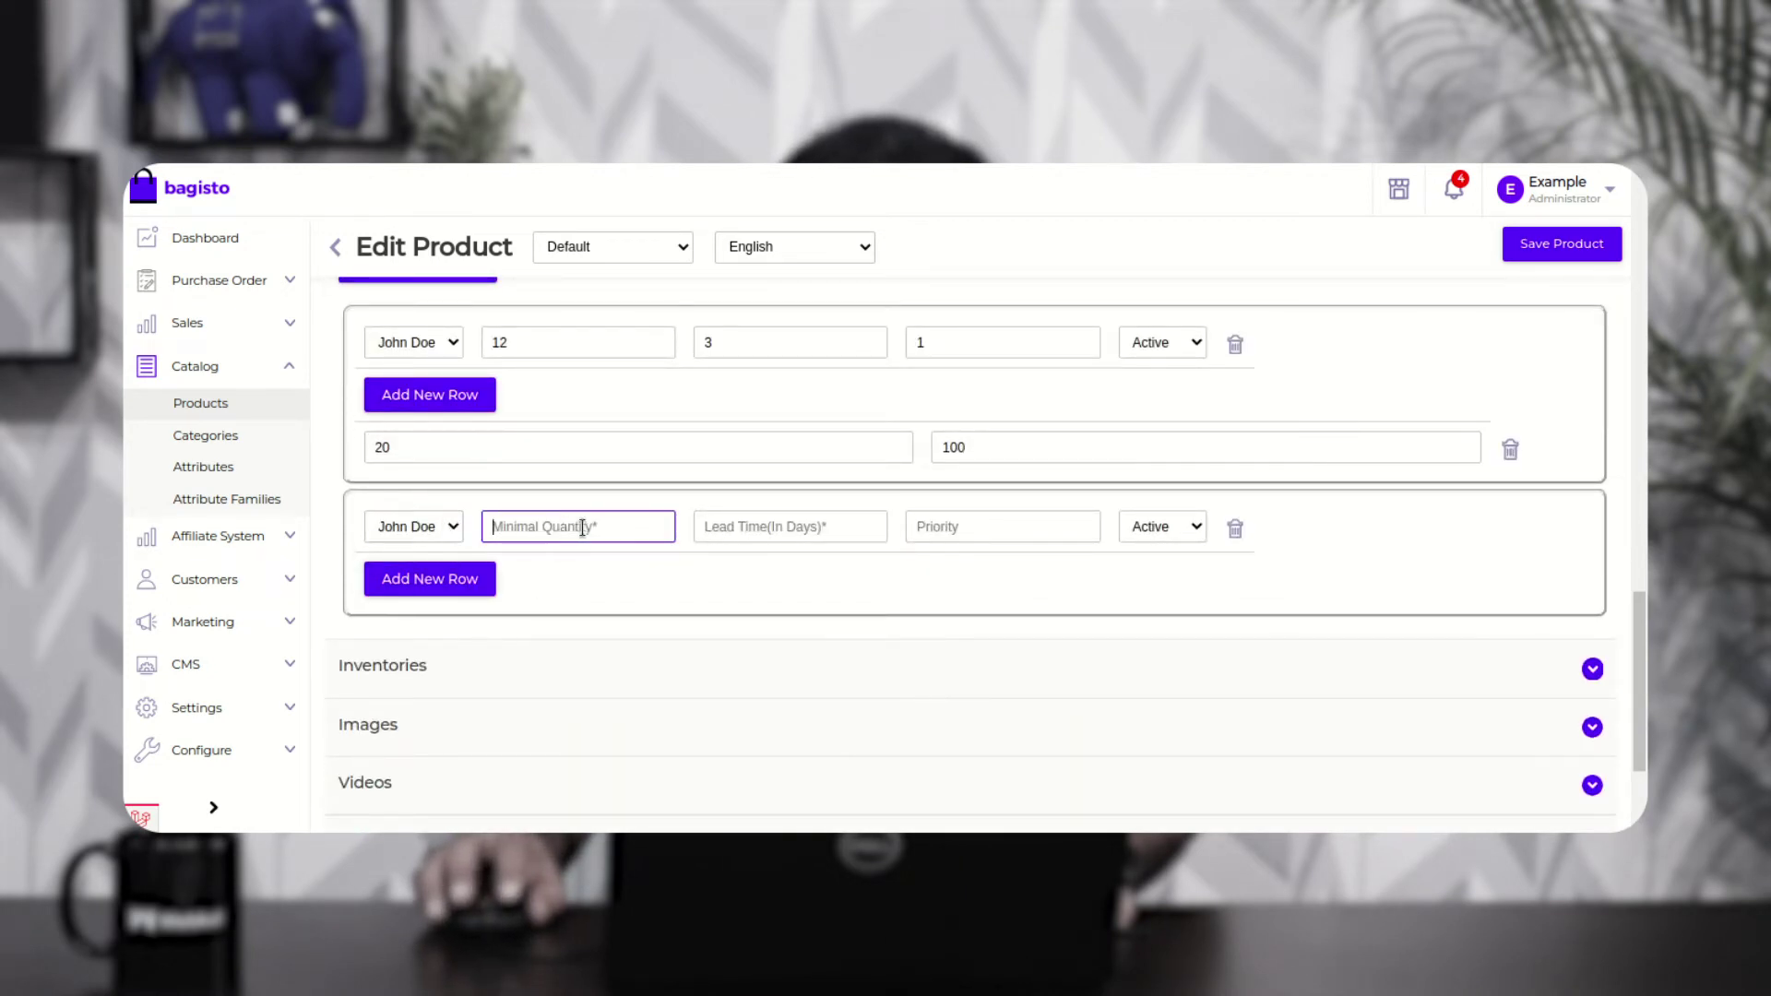
{"action": "left_click", "coordinate": [765, 528]}
{"action": "left_click", "coordinate": [977, 526]}
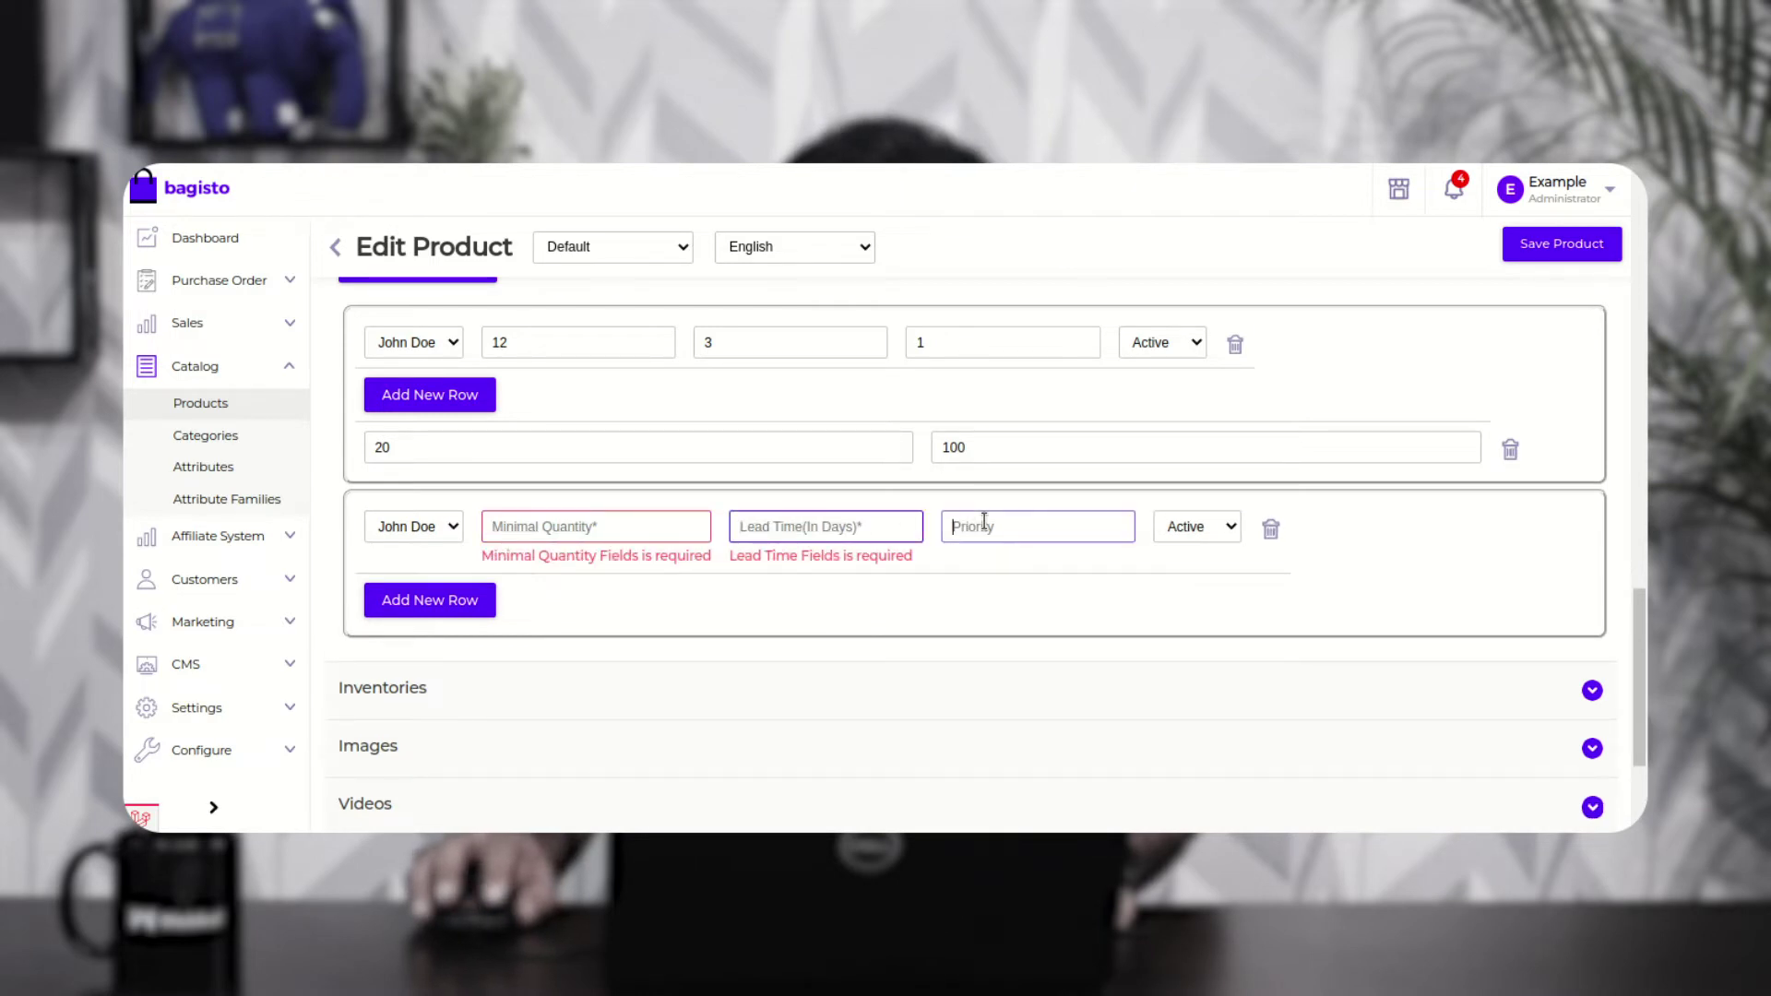
Step: Add a Product Quantity and Cost Price row to Red Shoes' new supplier entry, and delete the entry
{"action": "left_click", "coordinate": [441, 604]}
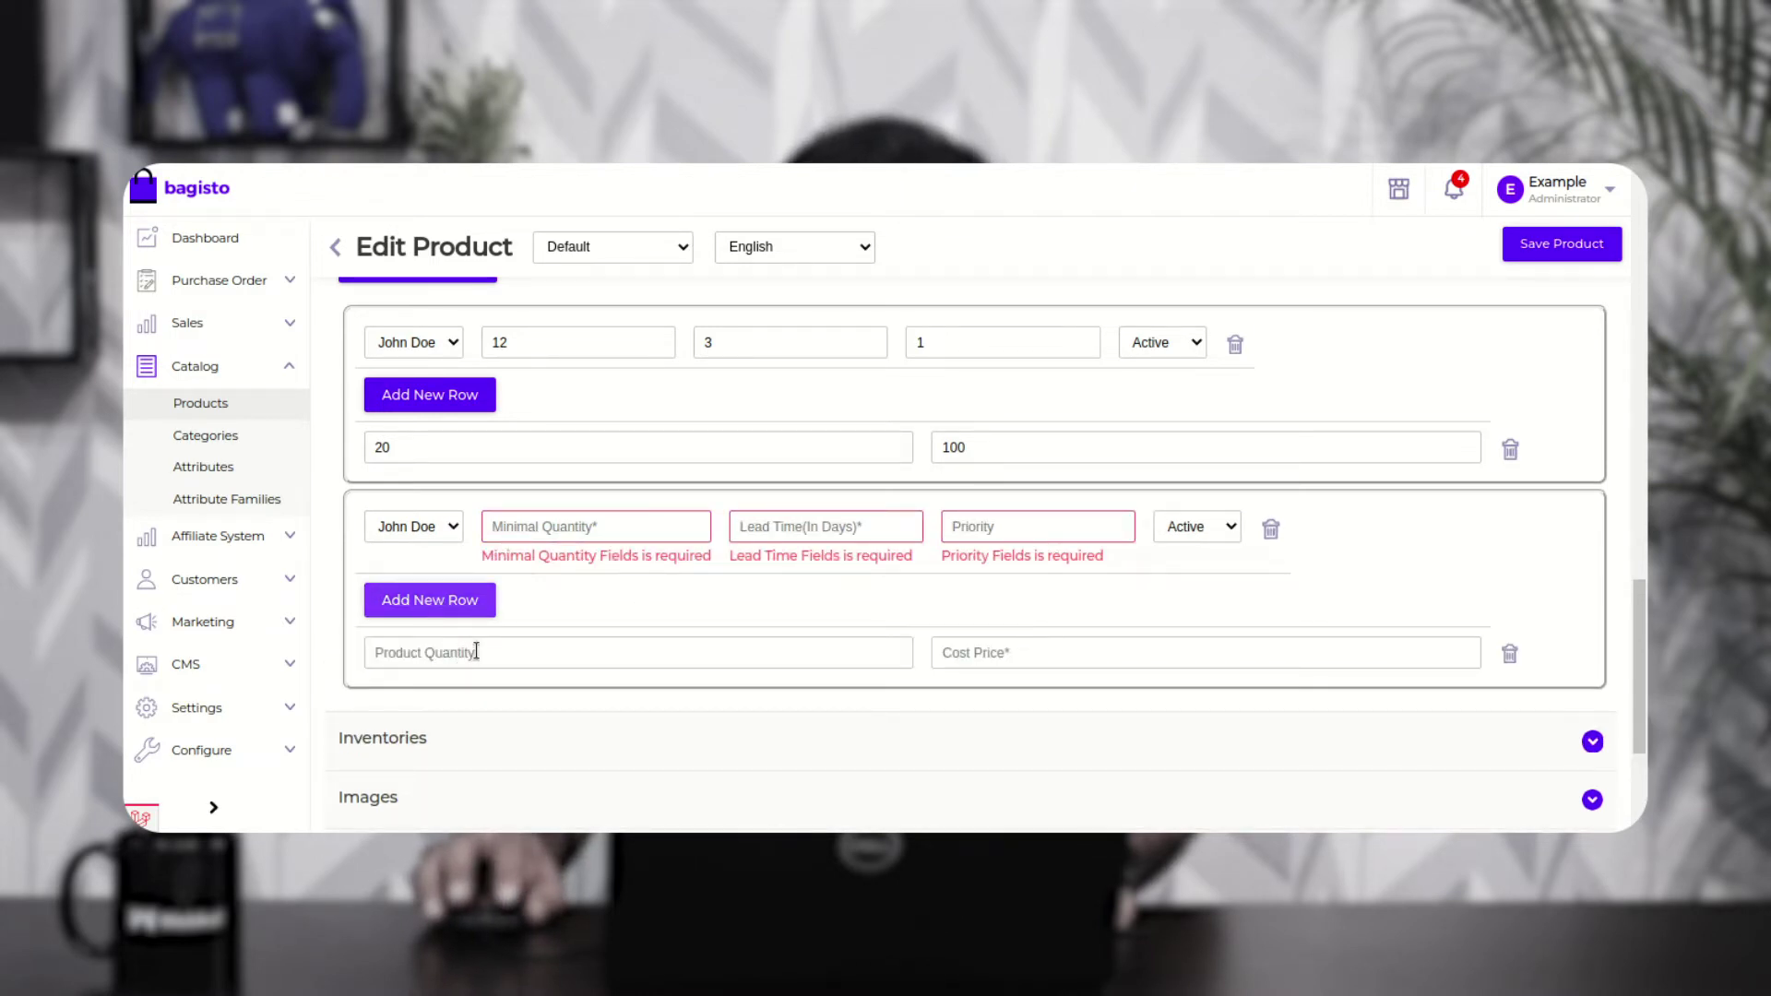
{"action": "left_click", "coordinate": [476, 651]}
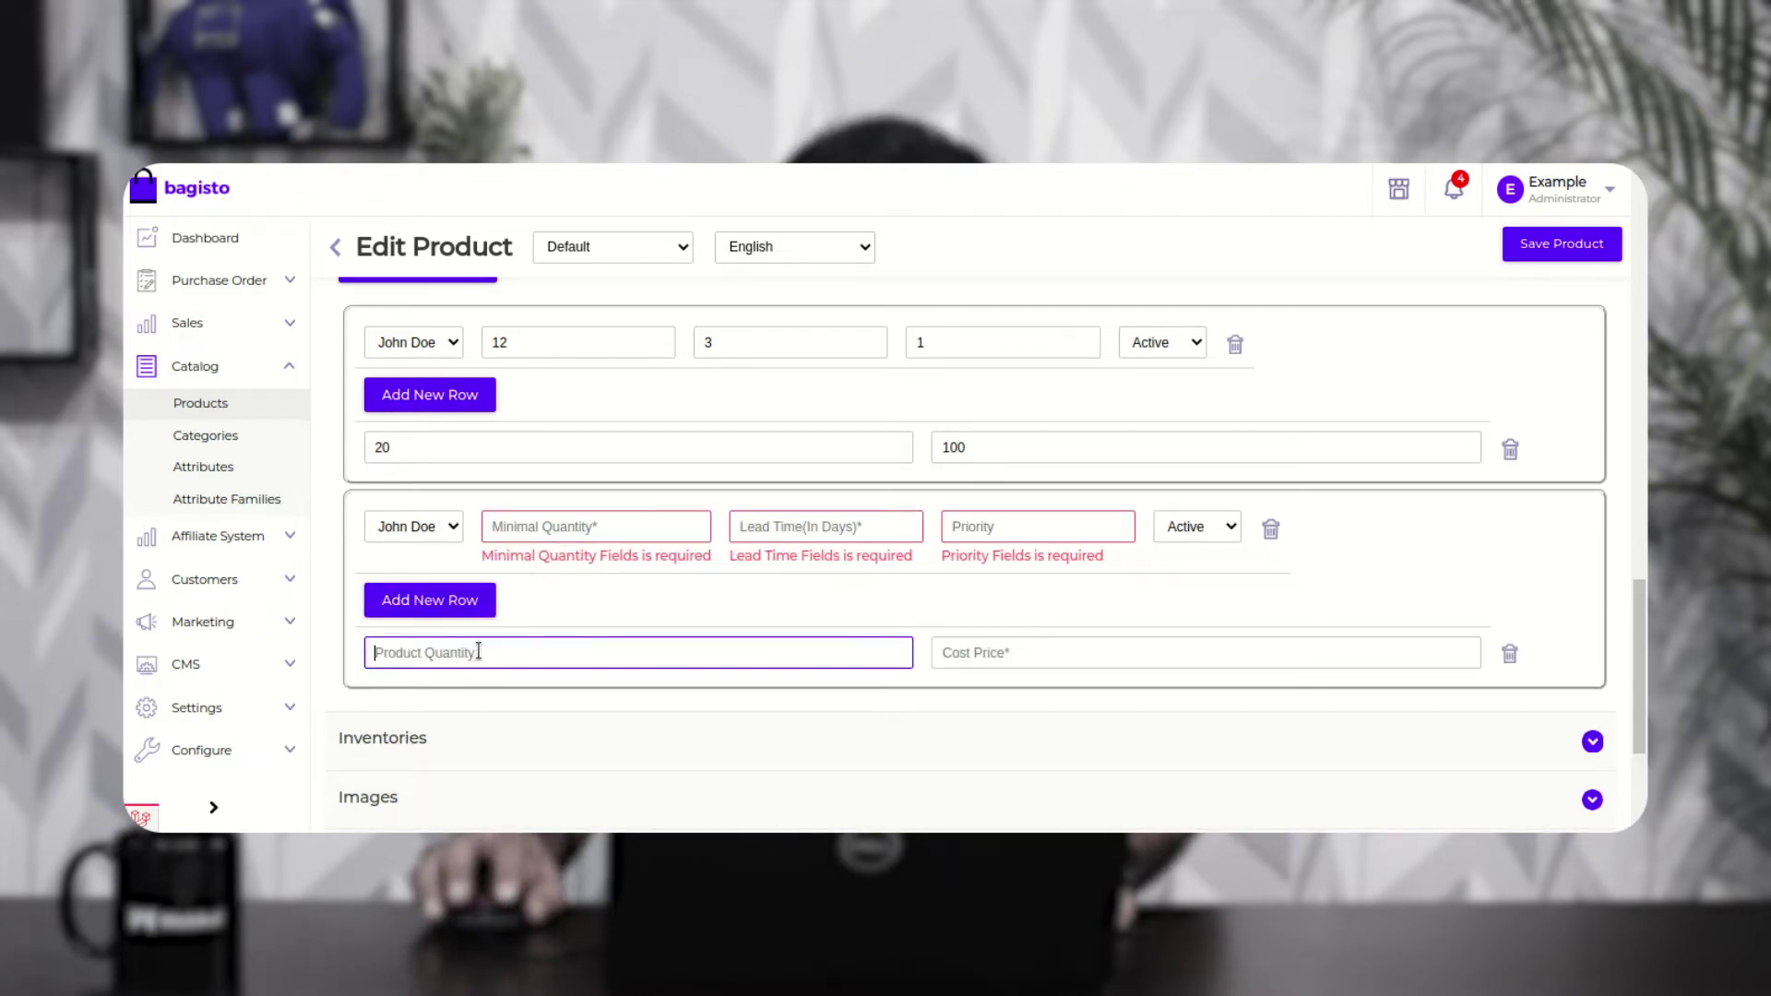
{"action": "left_click", "coordinate": [1007, 653]}
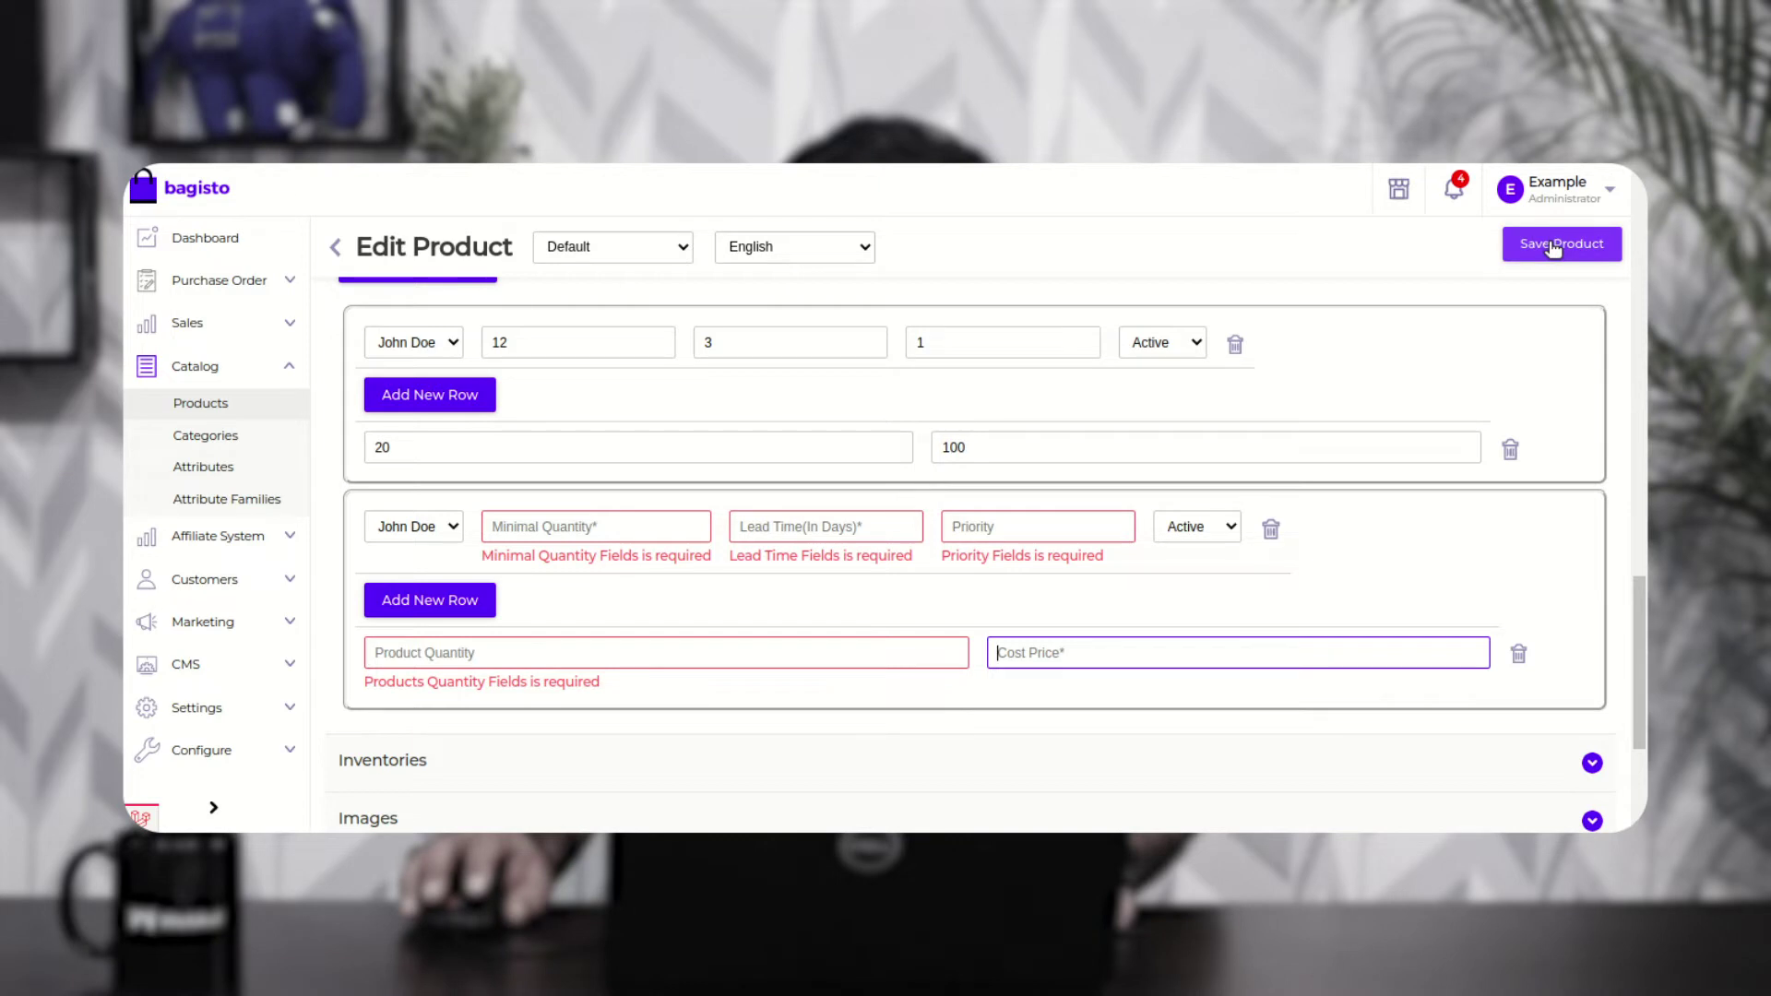
{"action": "left_click", "coordinate": [1271, 529]}
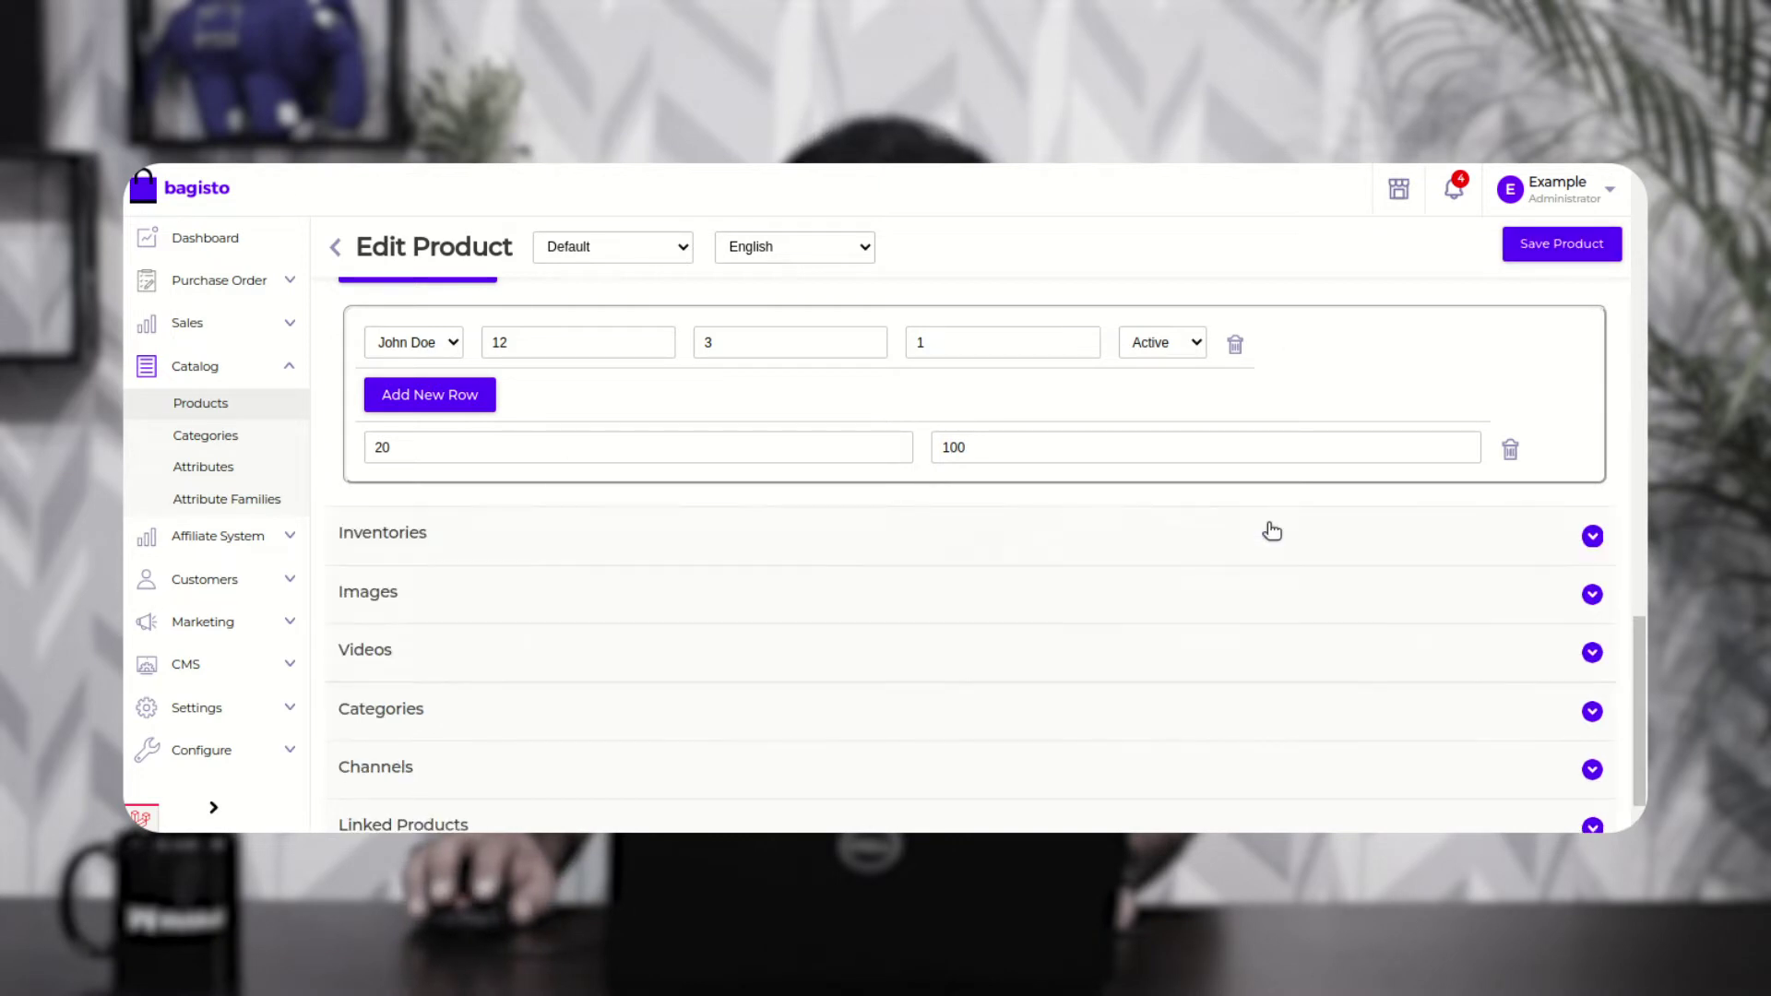
Step: Open the purchase order quotations list
{"action": "left_click", "coordinate": [277, 289]}
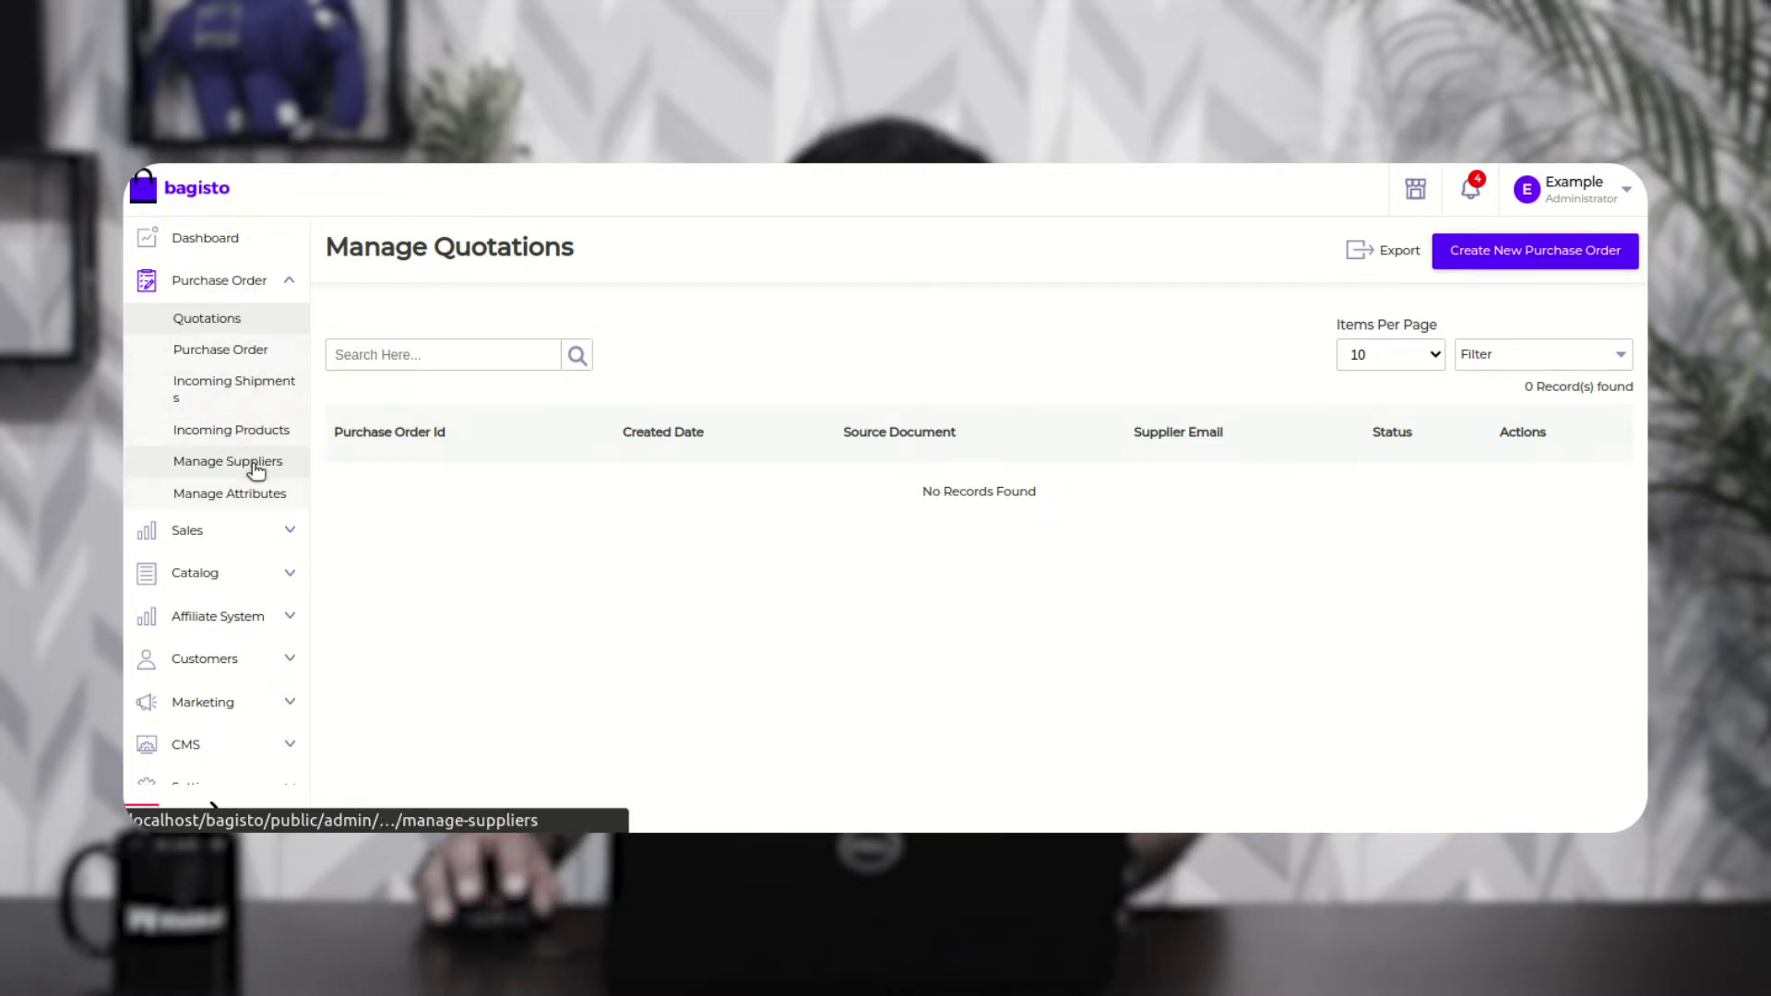
Step: Open the purchase order attributes list and review the existing attribute's label, type and Show in Mail setting
{"action": "left_click", "coordinate": [227, 498]}
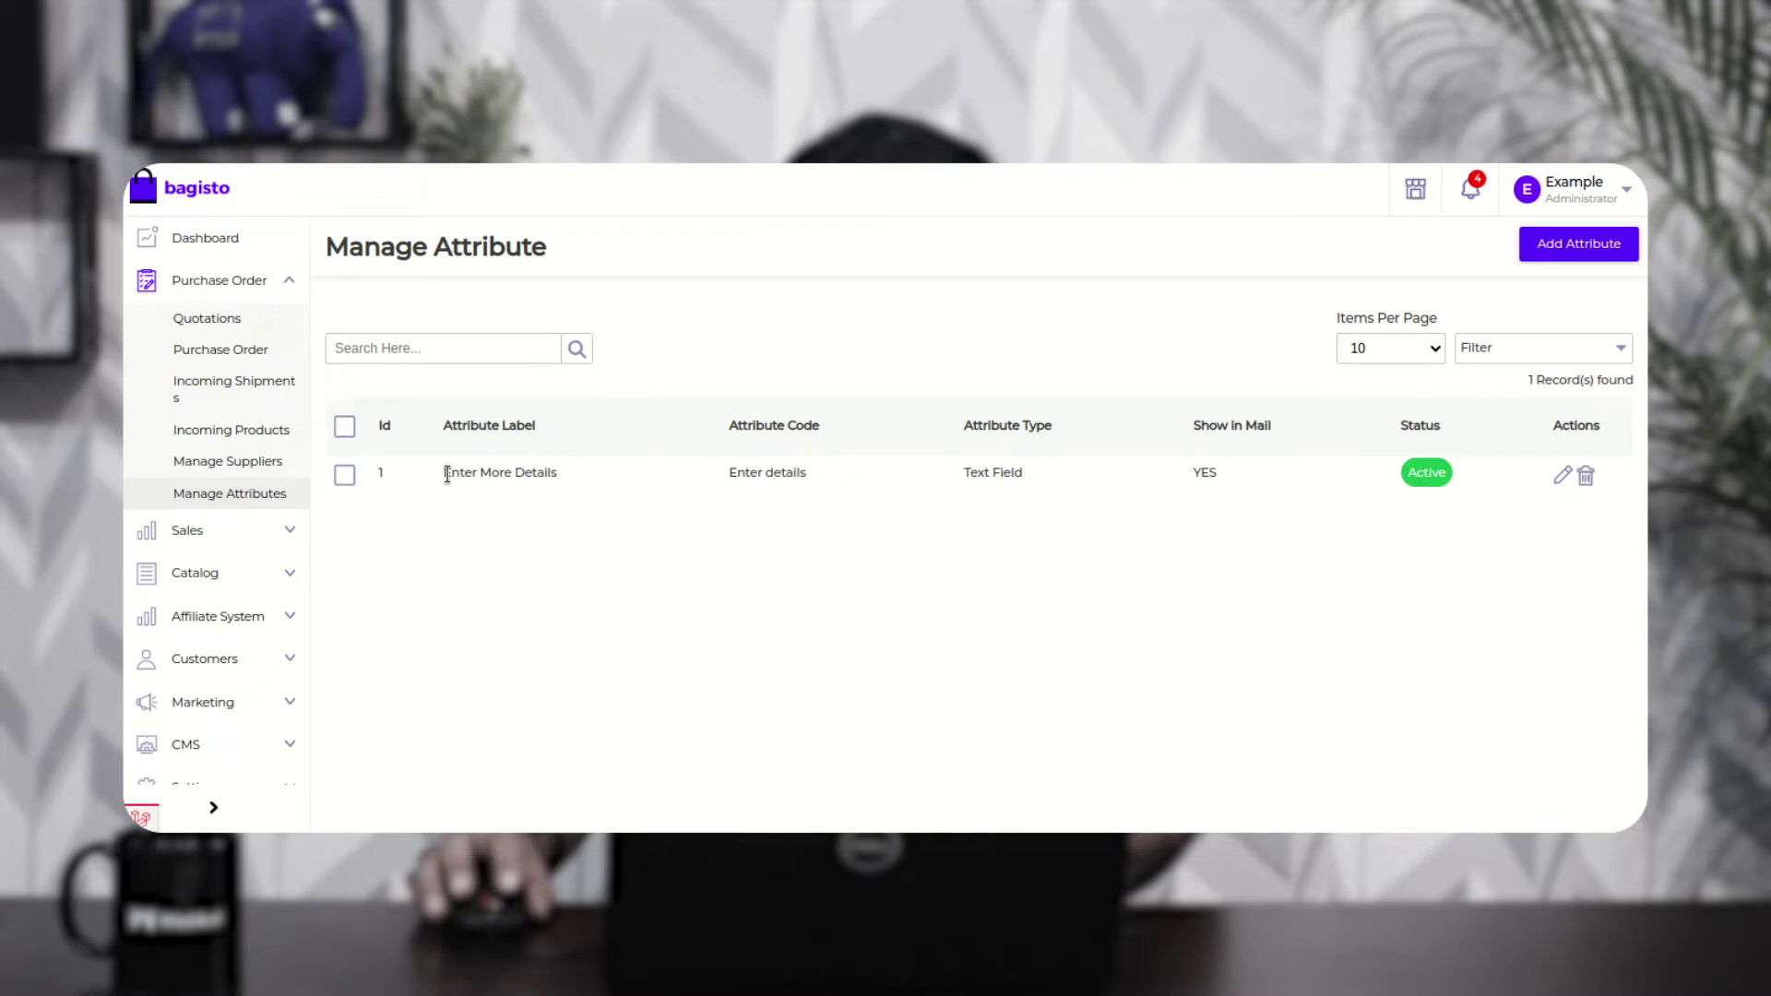
{"action": "left_click_drag", "start_coordinate": [450, 473], "coordinate": [545, 472]}
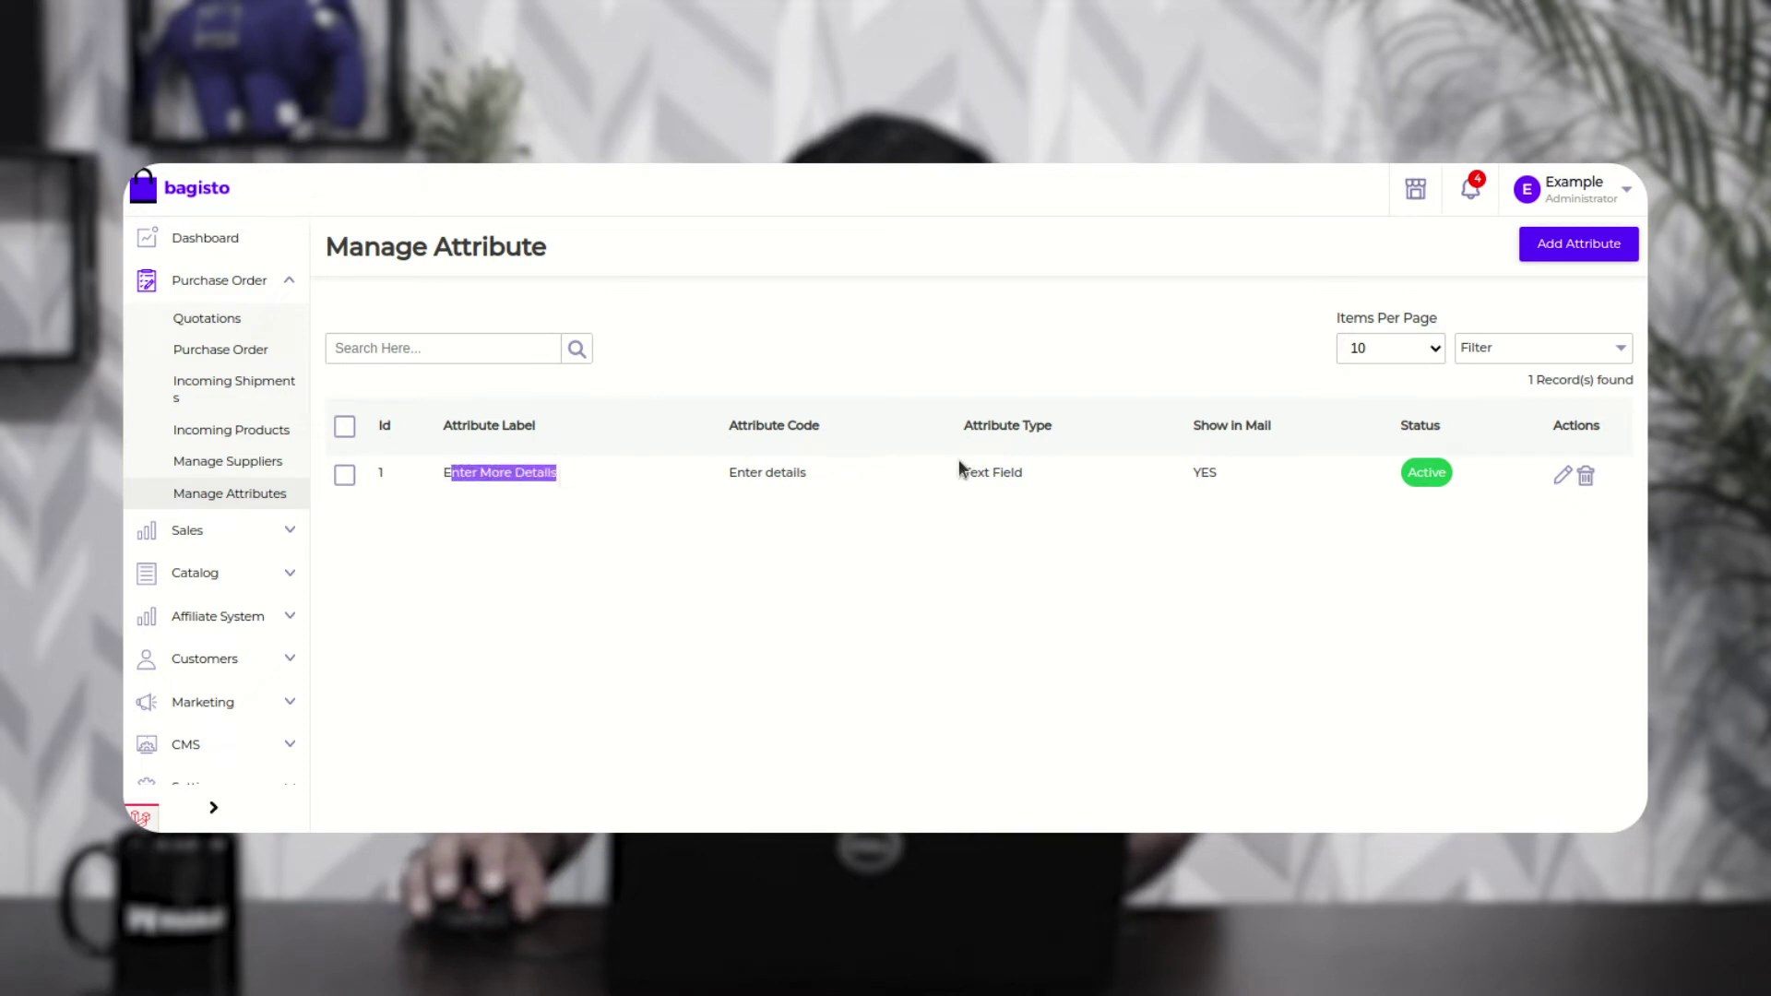
{"action": "left_click_drag", "start_coordinate": [970, 472], "coordinate": [1027, 473]}
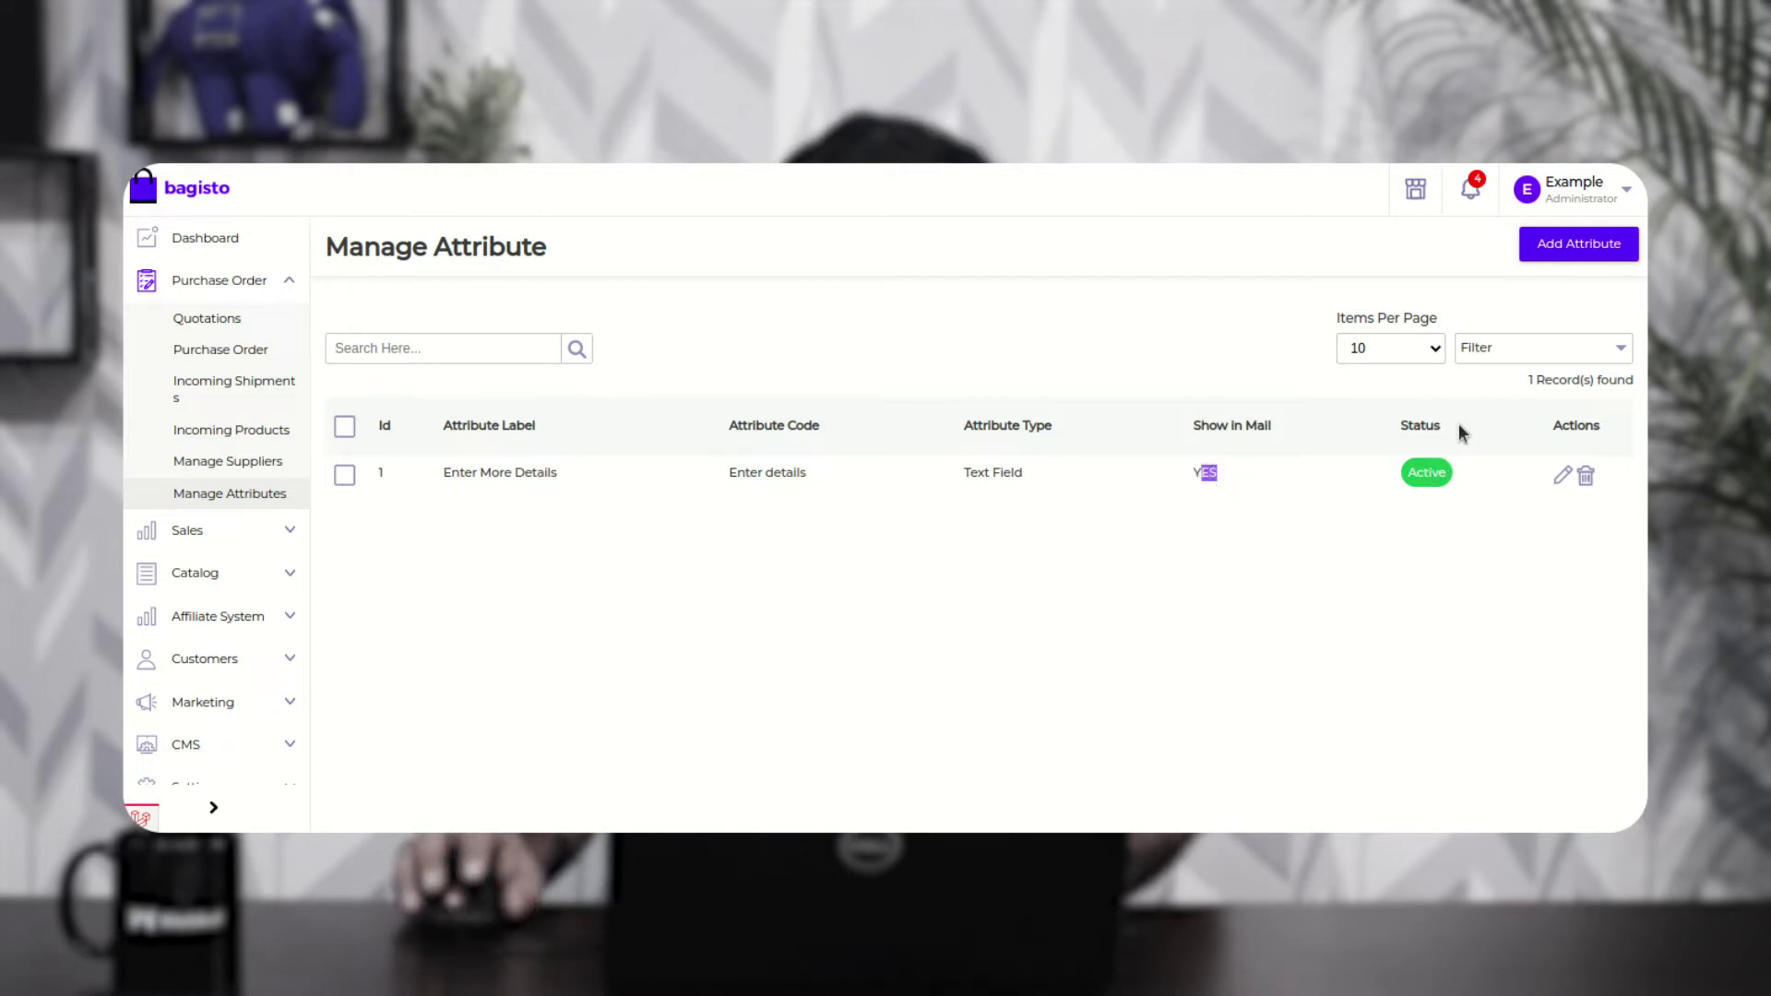
Step: Open a new attribute form, check its label, code, Attribute Type and Show in Mail fields, and return to the attributes list without saving
{"action": "left_click", "coordinate": [1570, 245]}
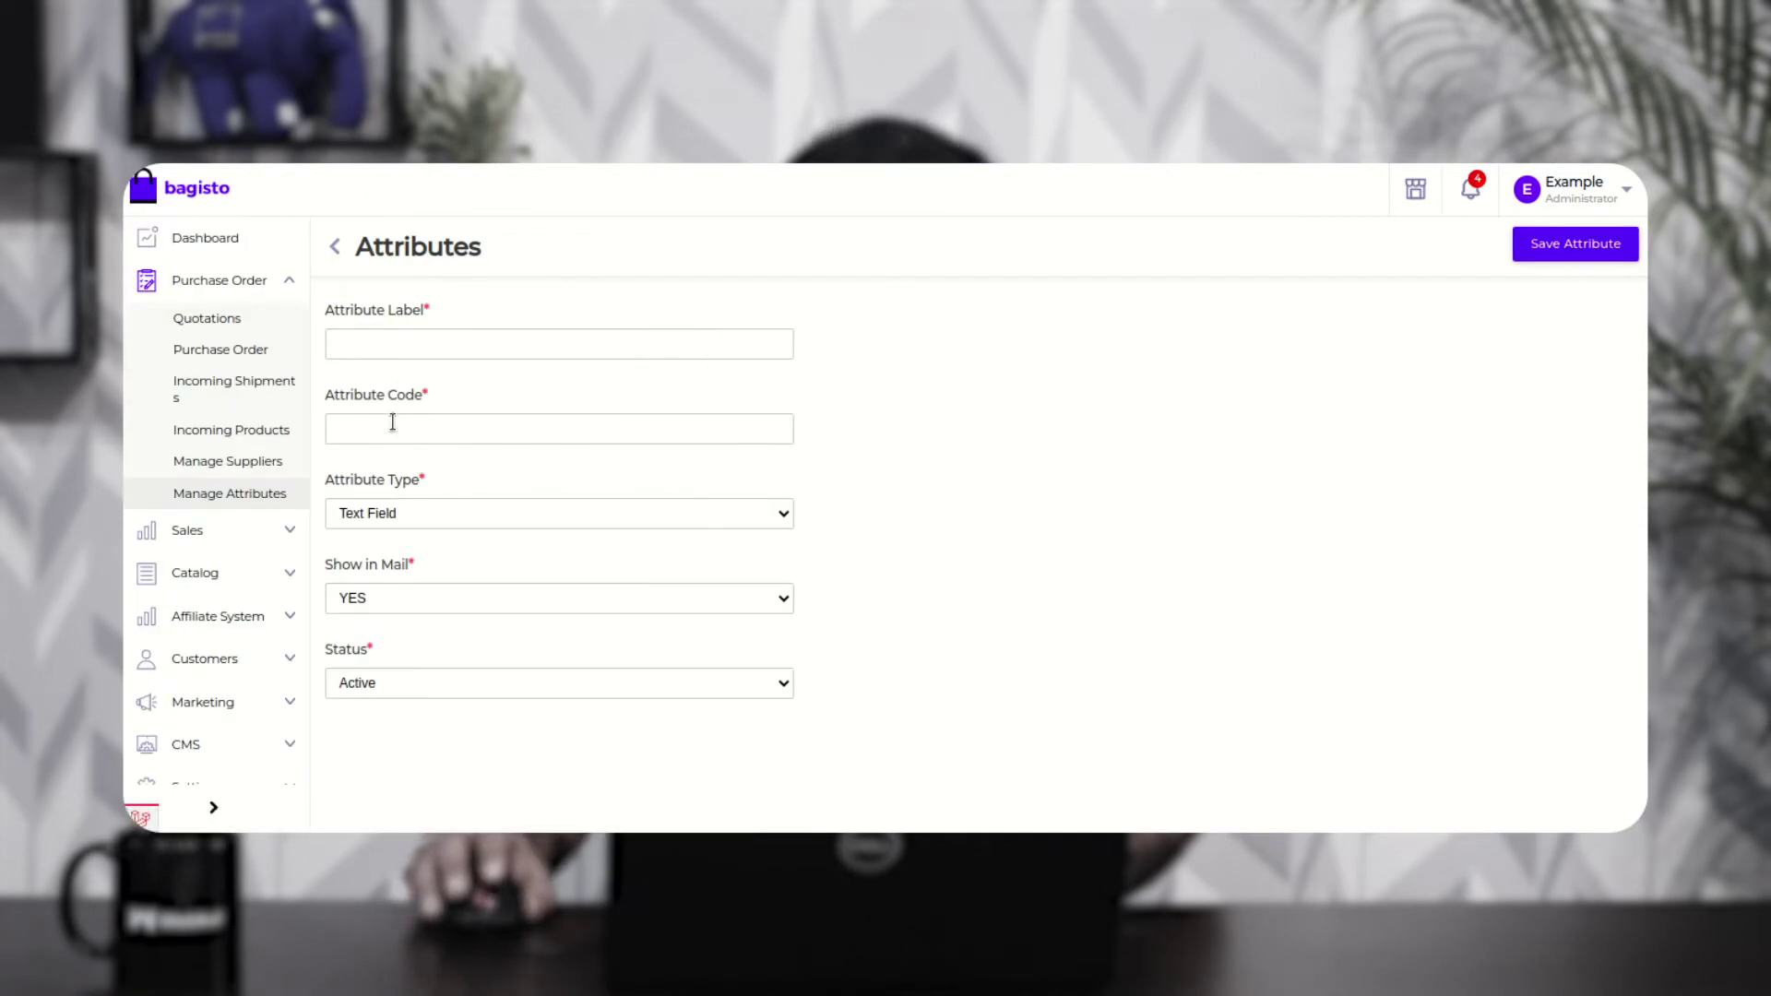
{"action": "left_click", "coordinate": [413, 344]}
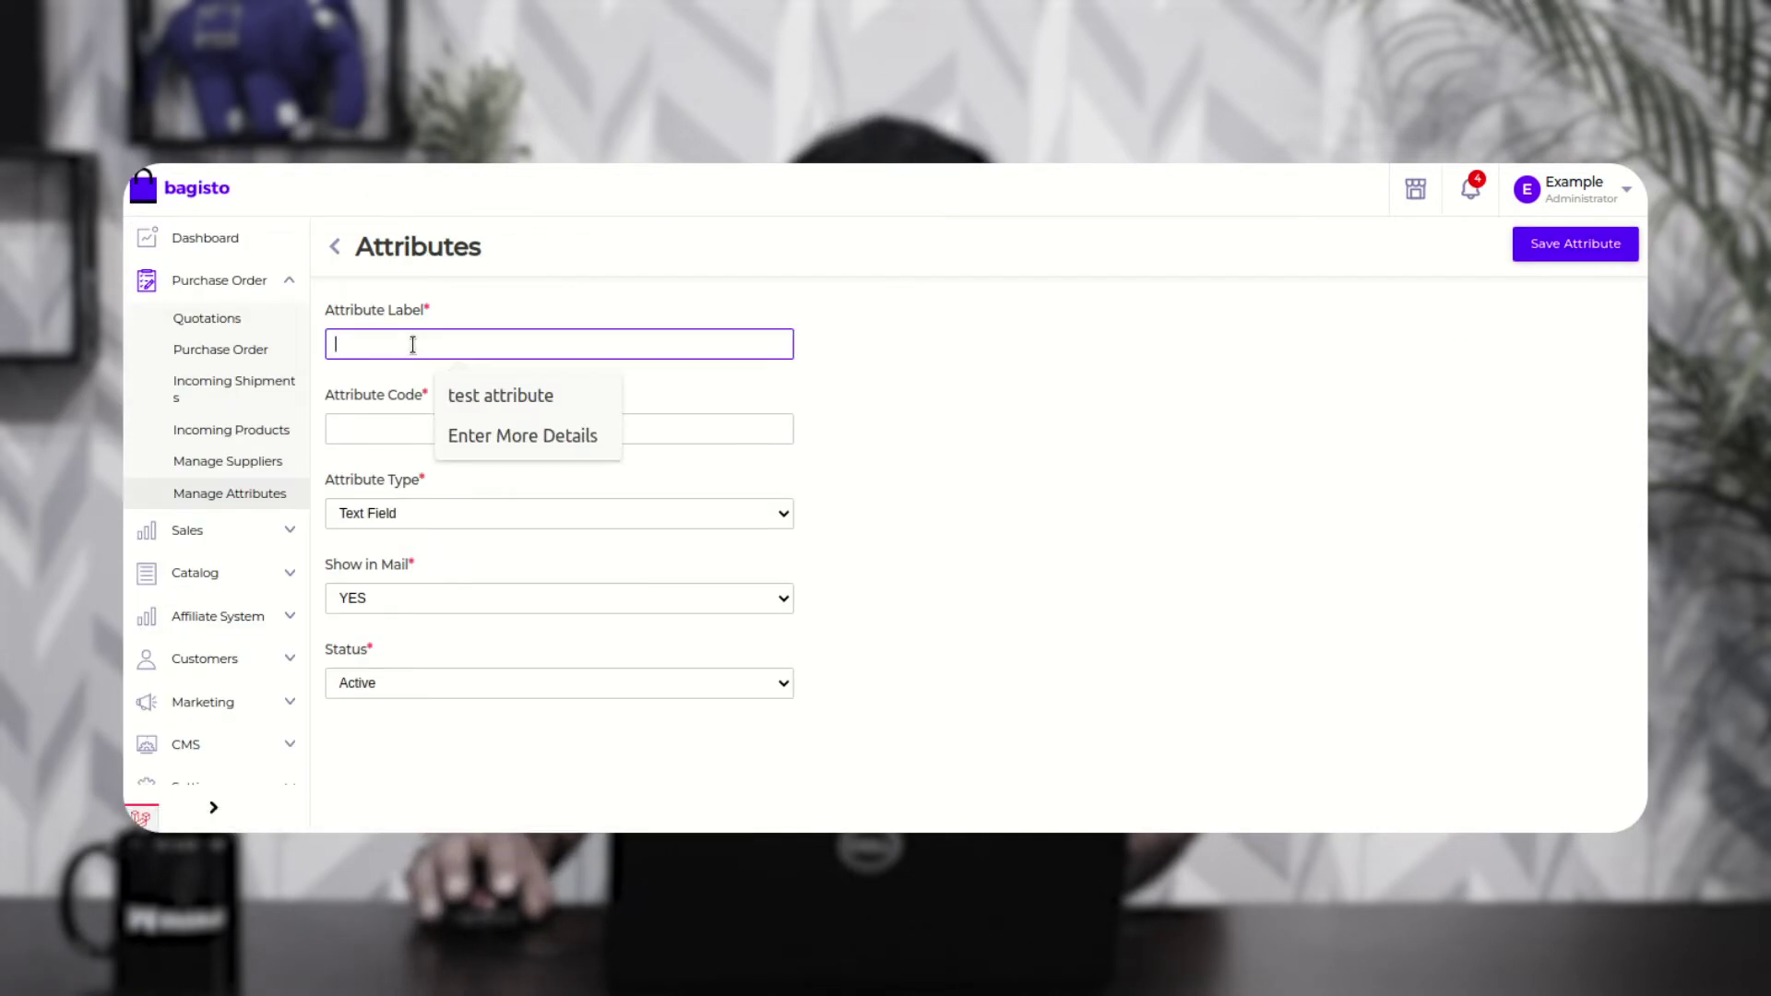
{"action": "left_click", "coordinate": [387, 427]}
{"action": "left_click", "coordinate": [376, 550]}
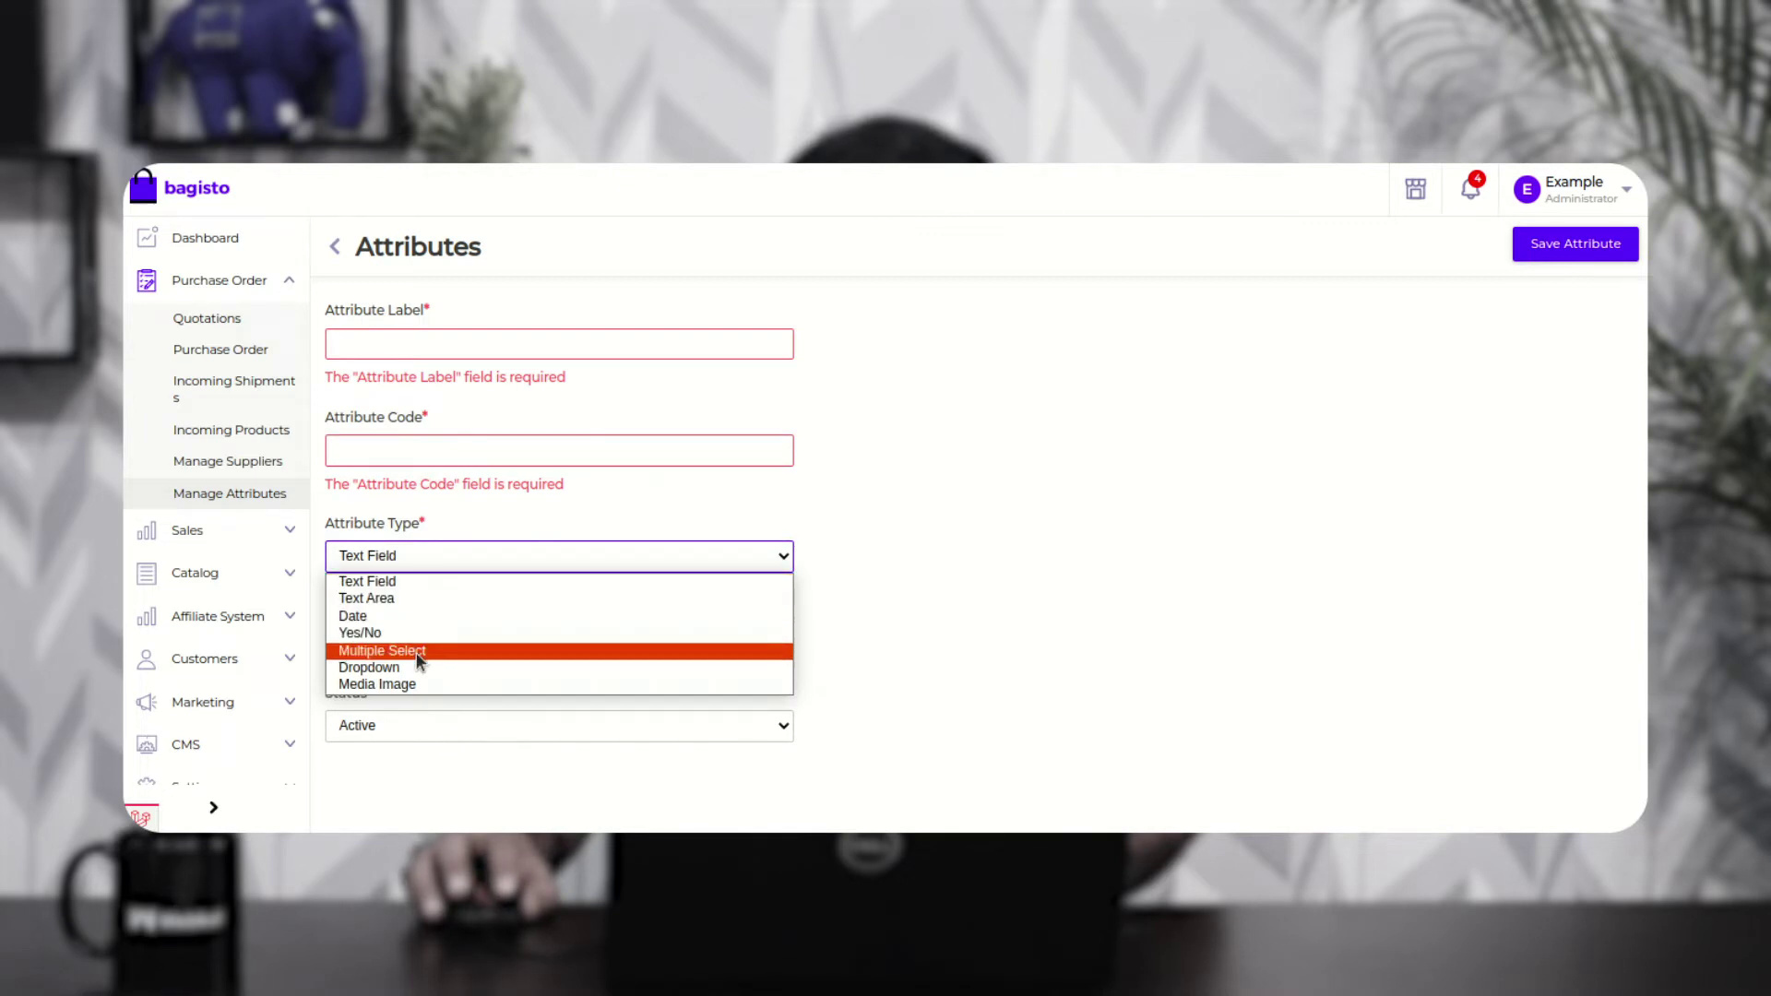
{"action": "left_click", "coordinate": [877, 653]}
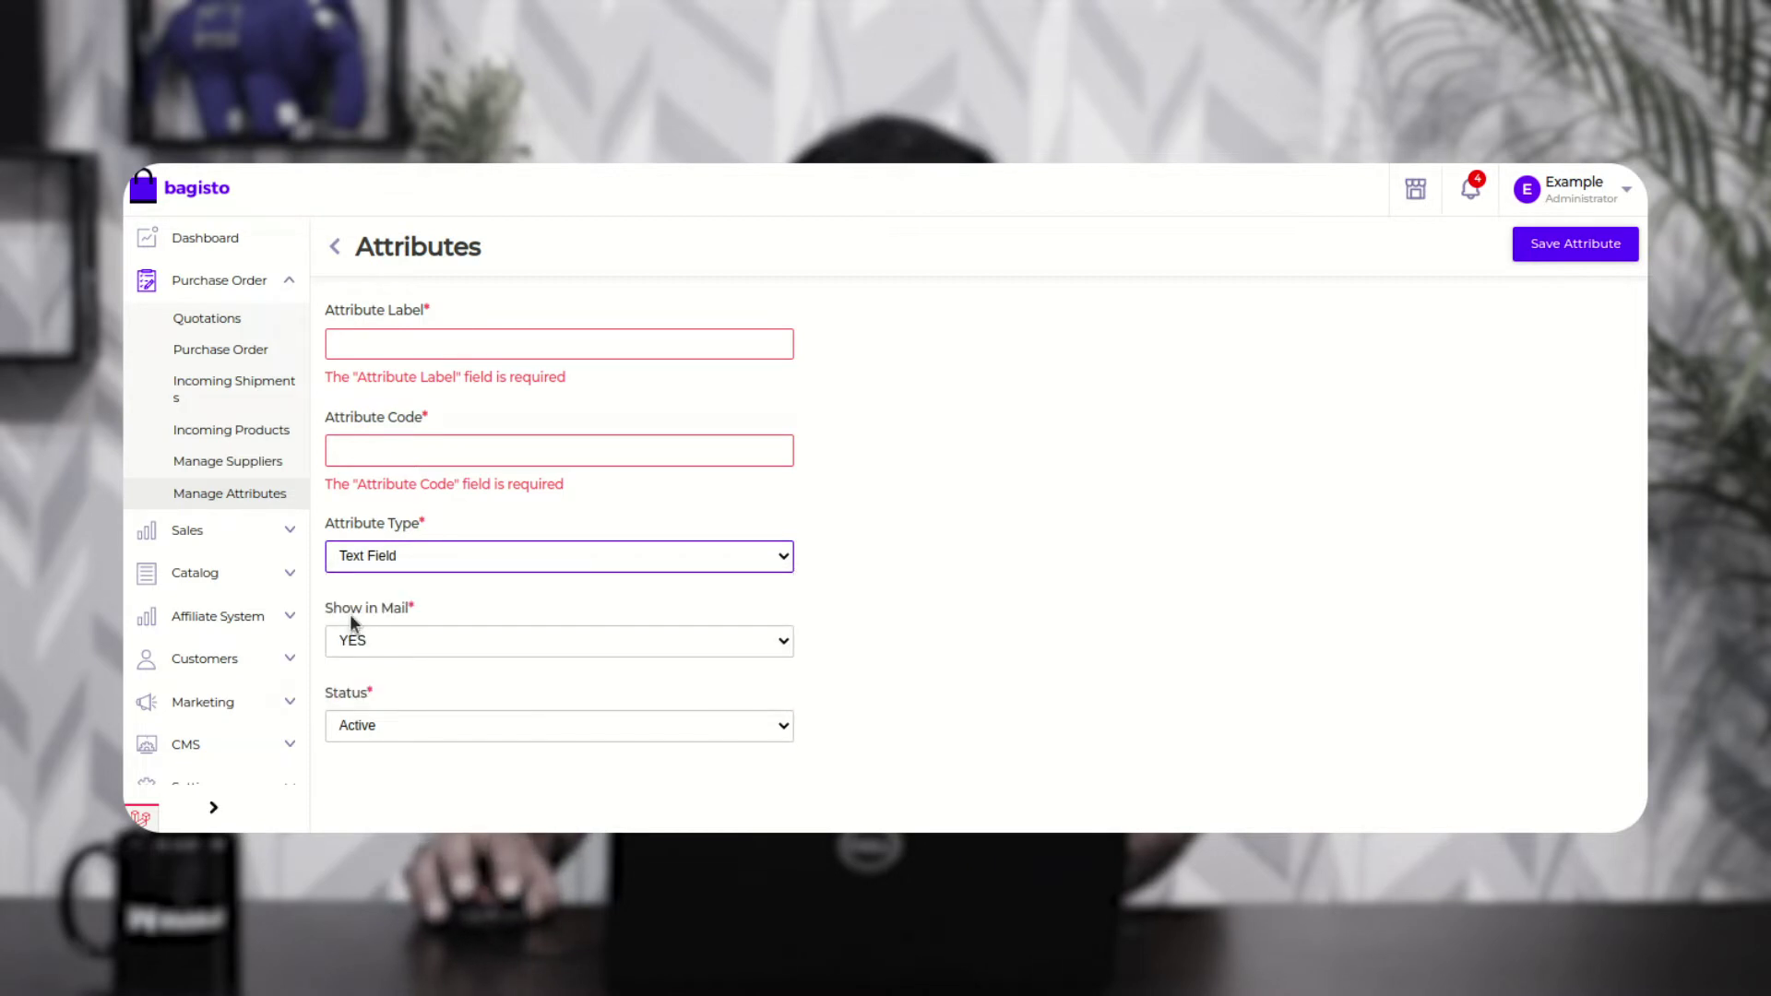
{"action": "left_click_drag", "start_coordinate": [336, 606], "coordinate": [402, 607]}
{"action": "left_click", "coordinate": [407, 639]}
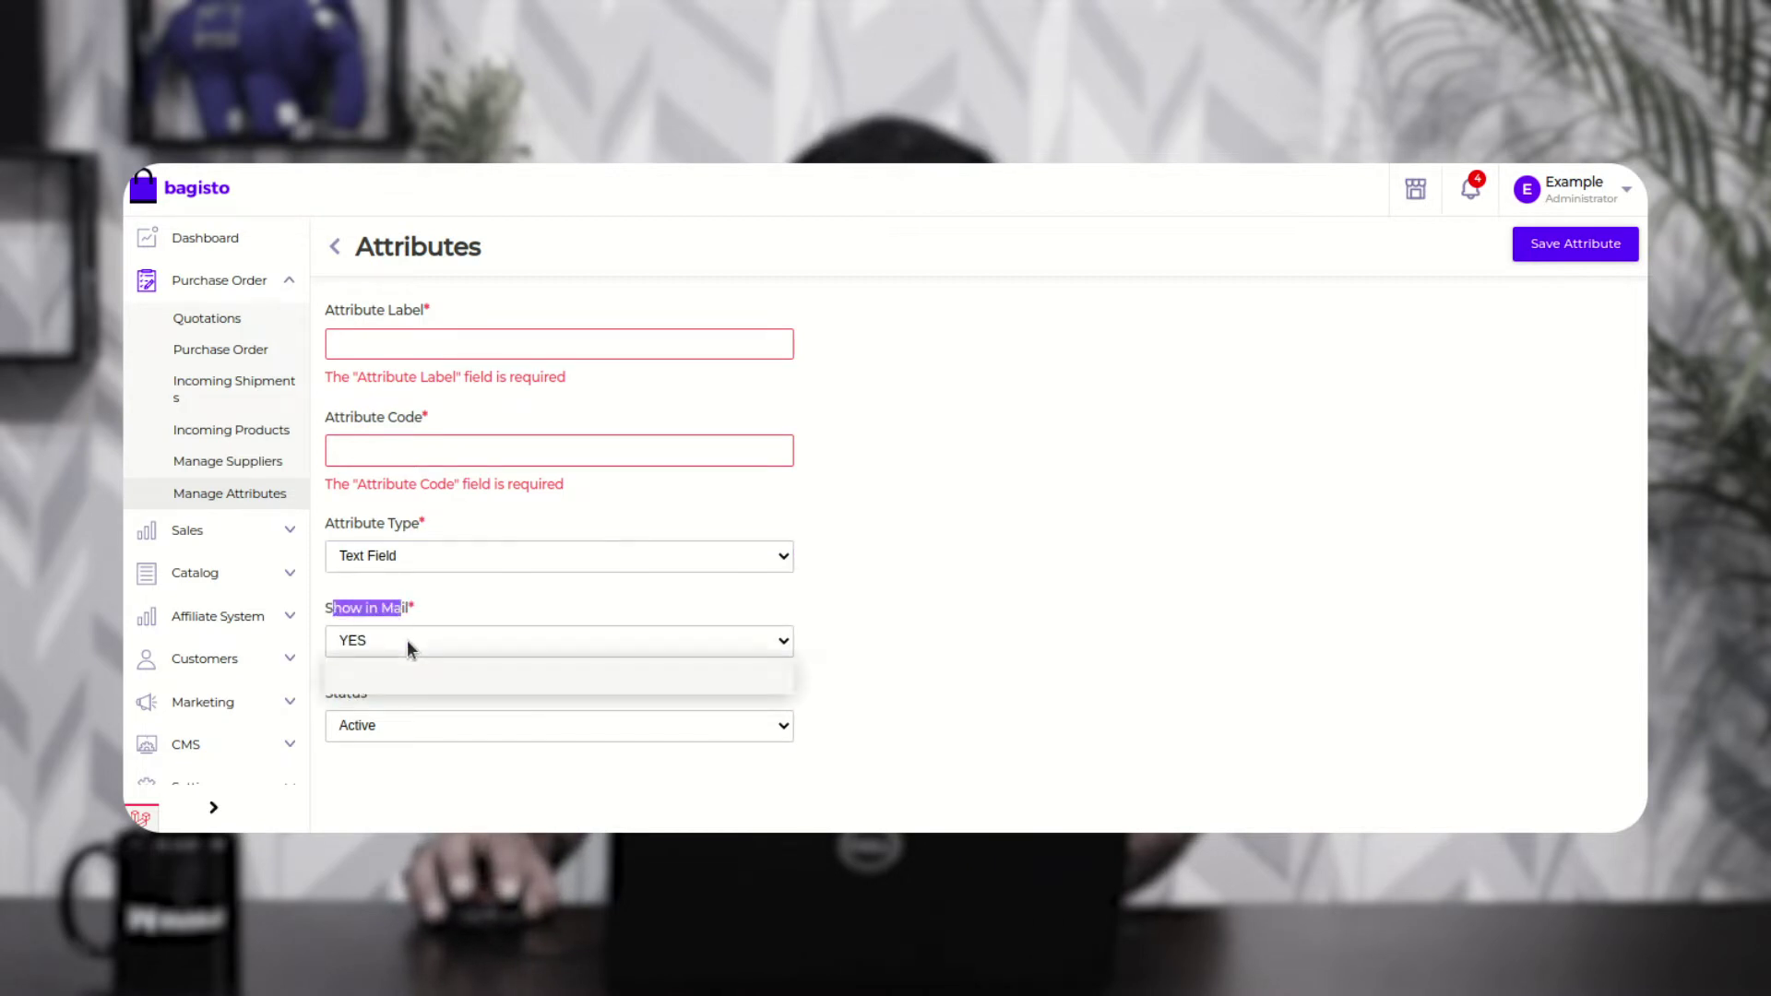
{"action": "left_click", "coordinate": [843, 653]}
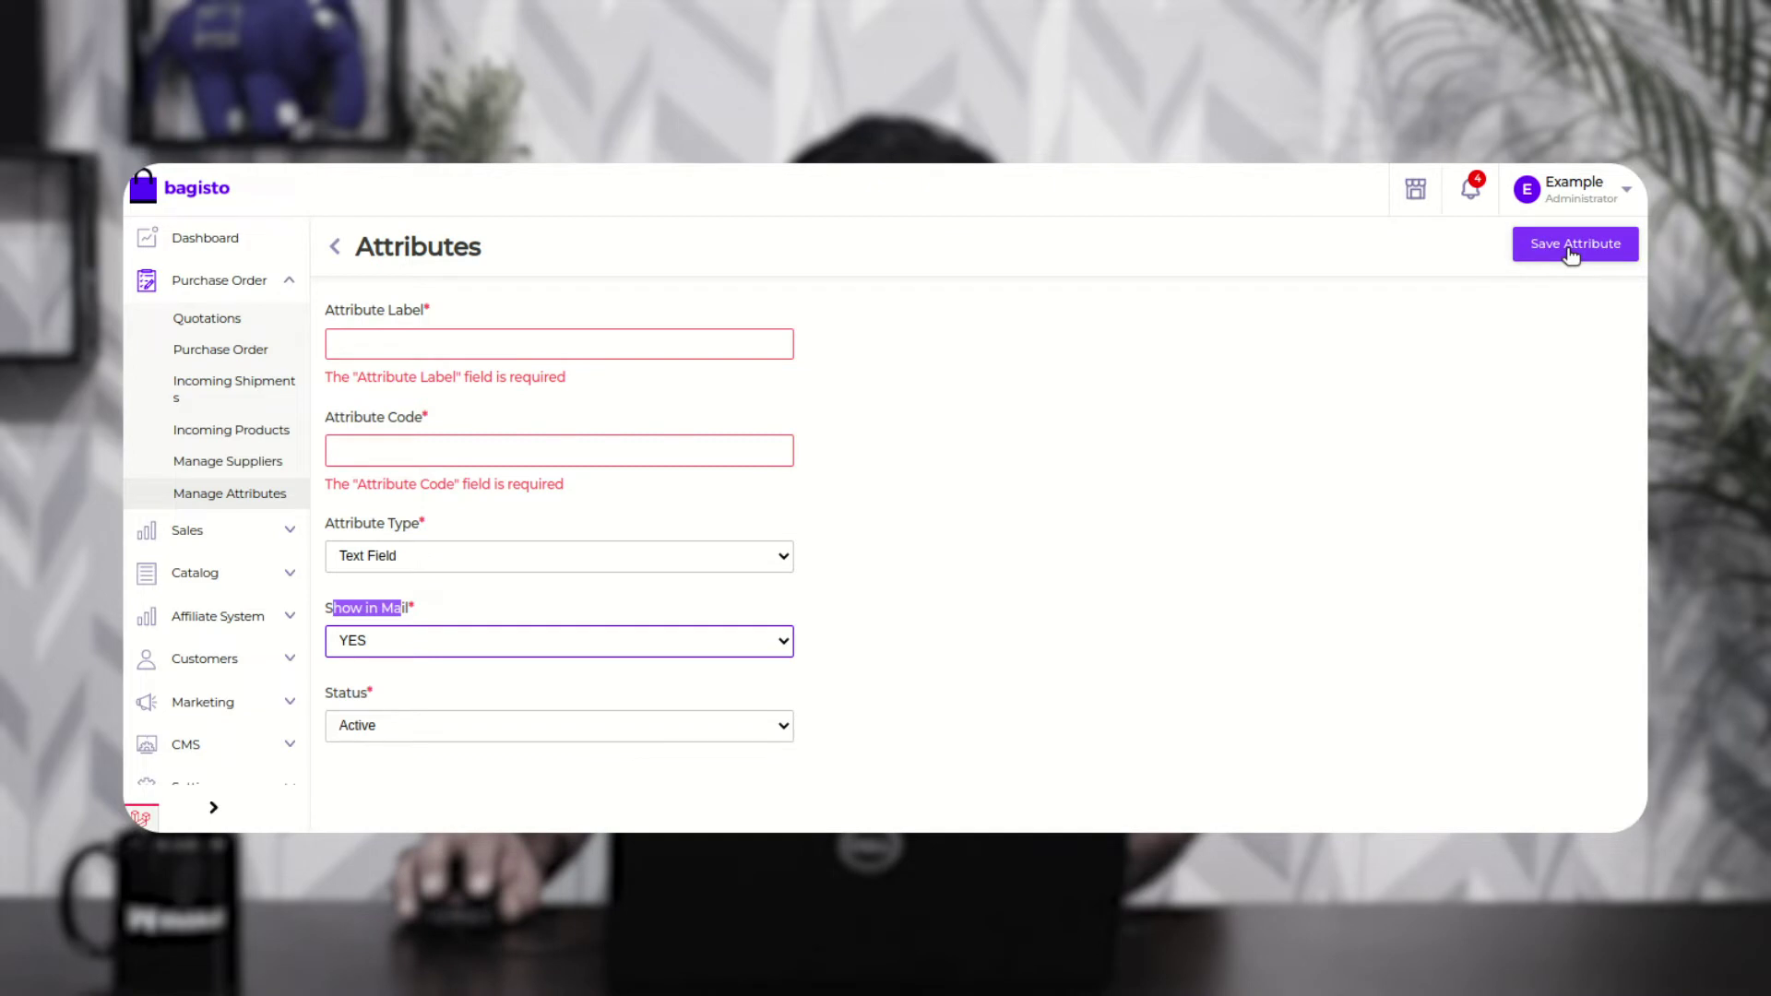
{"action": "left_click", "coordinate": [336, 252]}
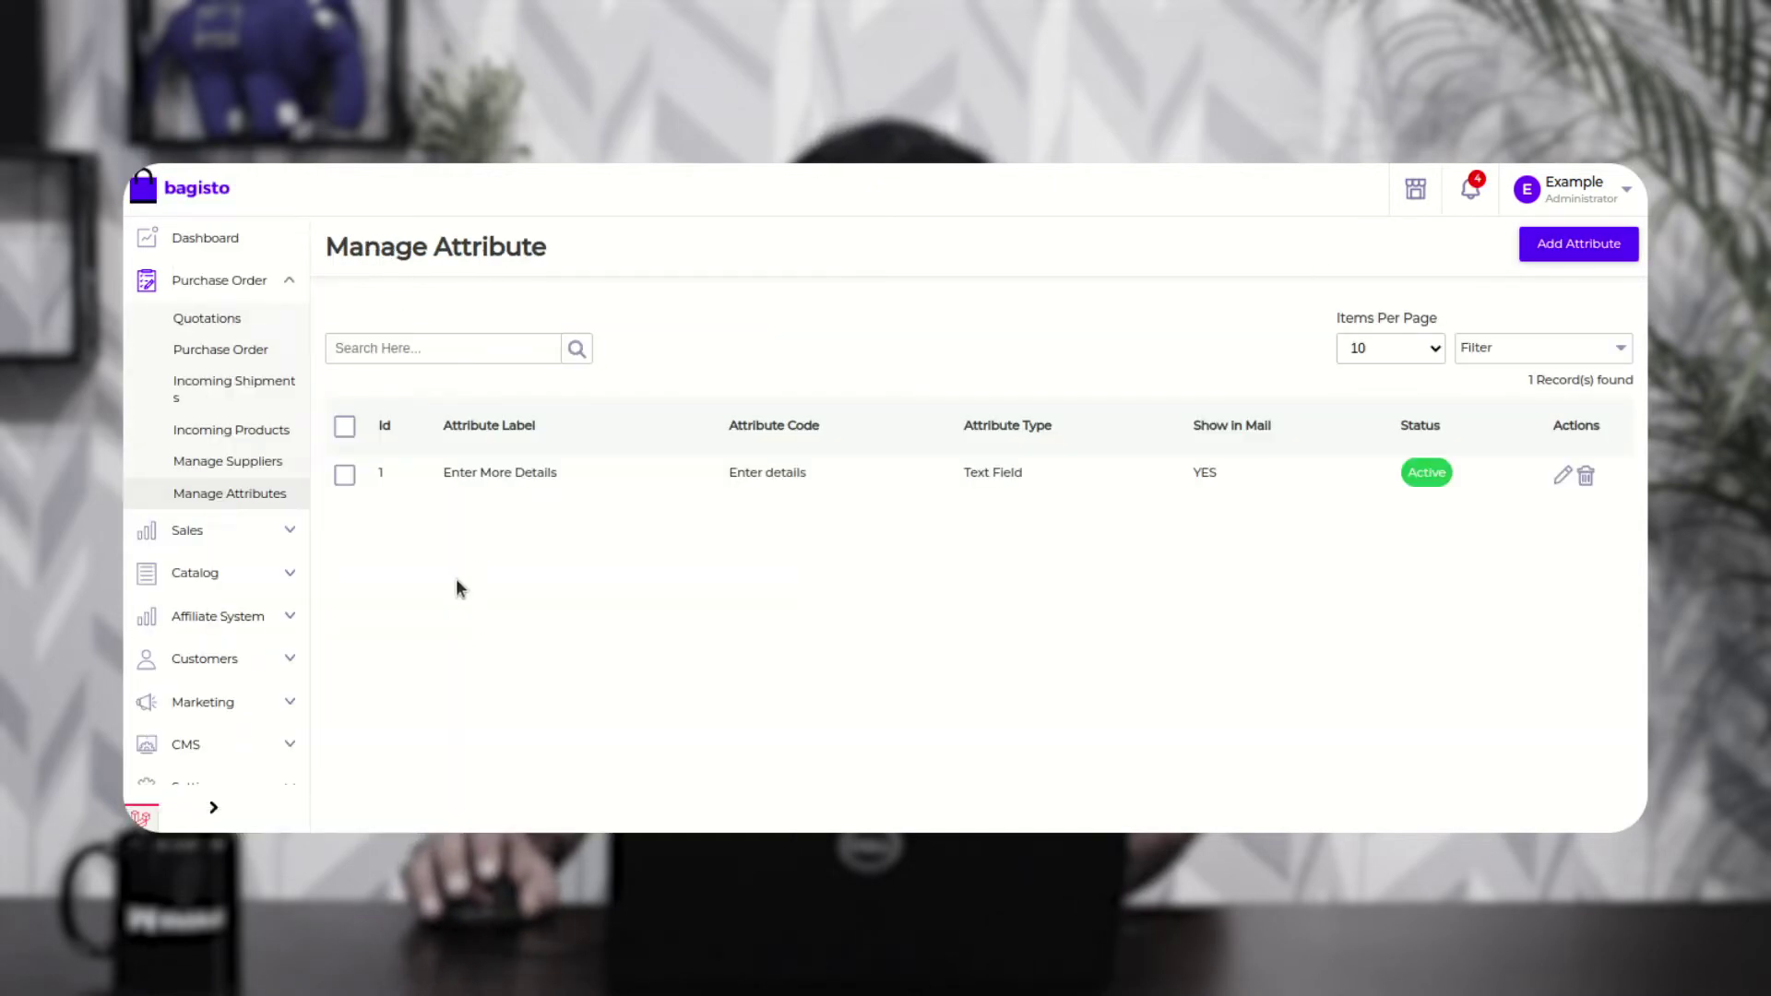
{"action": "left_click_drag", "start_coordinate": [326, 248], "coordinate": [515, 247]}
{"action": "left_click", "coordinate": [563, 251]}
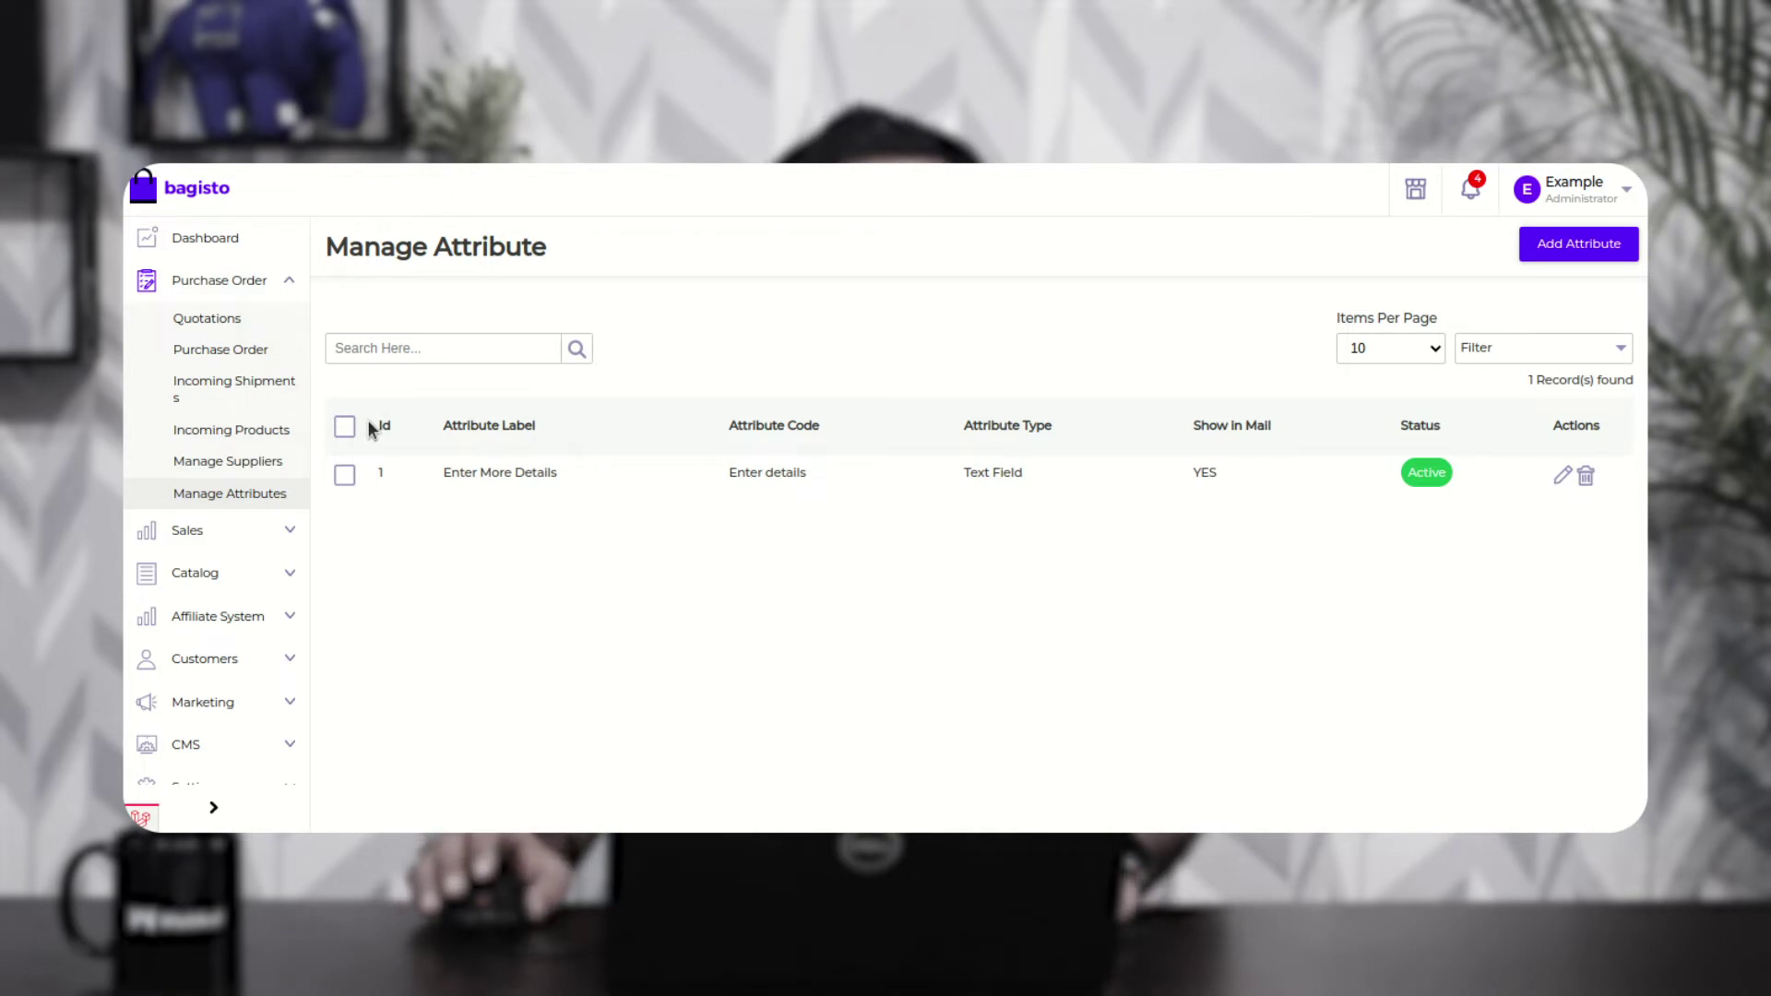
Step: Start a new purchase order from the quotations list and set its Source Document to "manual quotation"
{"action": "left_click", "coordinate": [208, 318]}
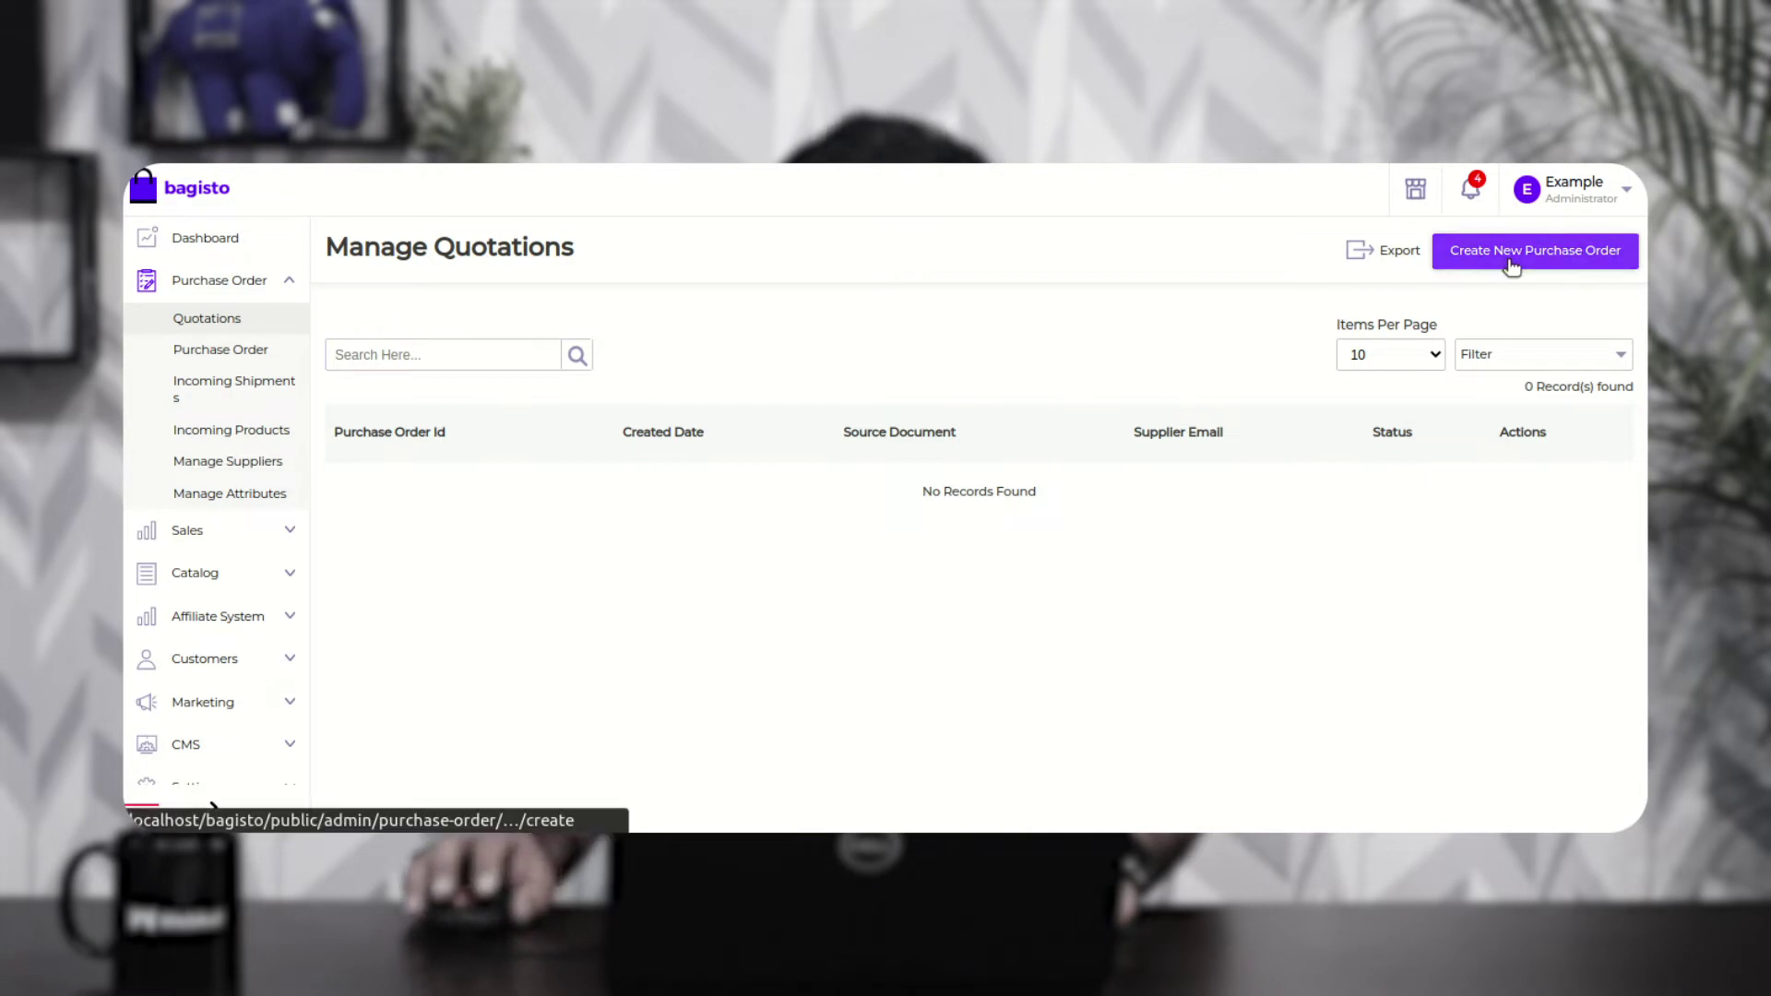
{"action": "left_click", "coordinate": [1425, 293]}
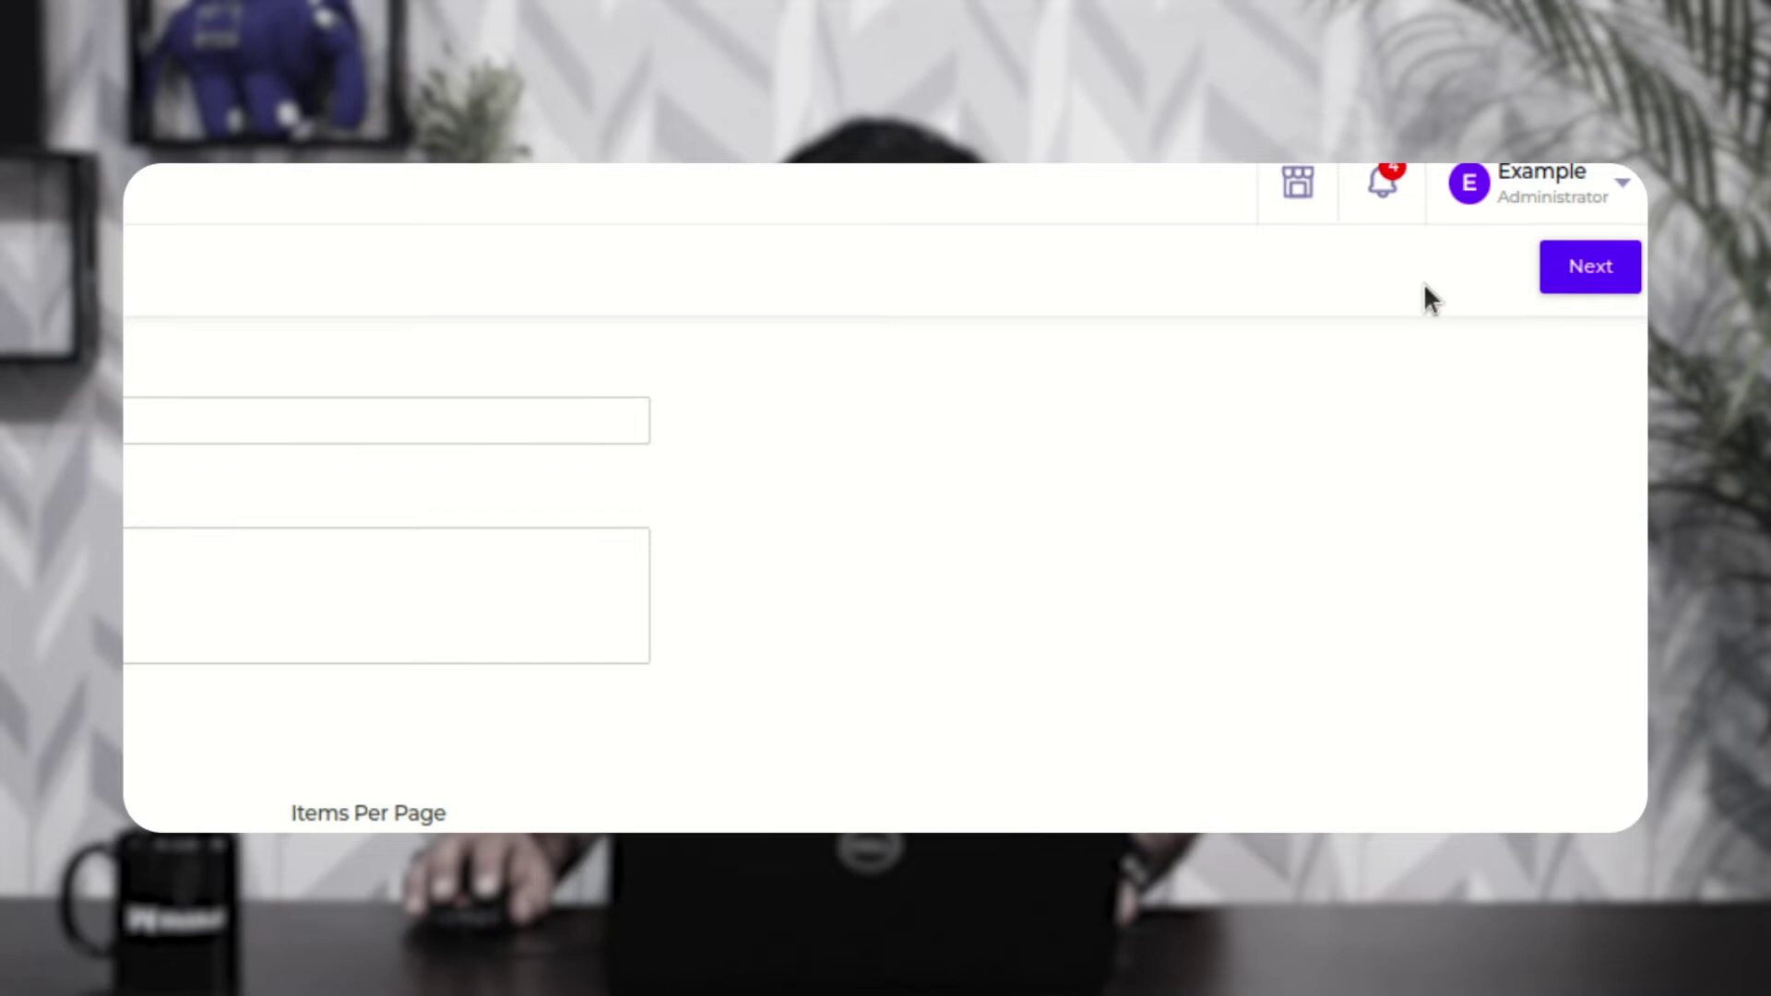
{"action": "left_click_drag", "start_coordinate": [397, 251], "coordinate": [472, 247]}
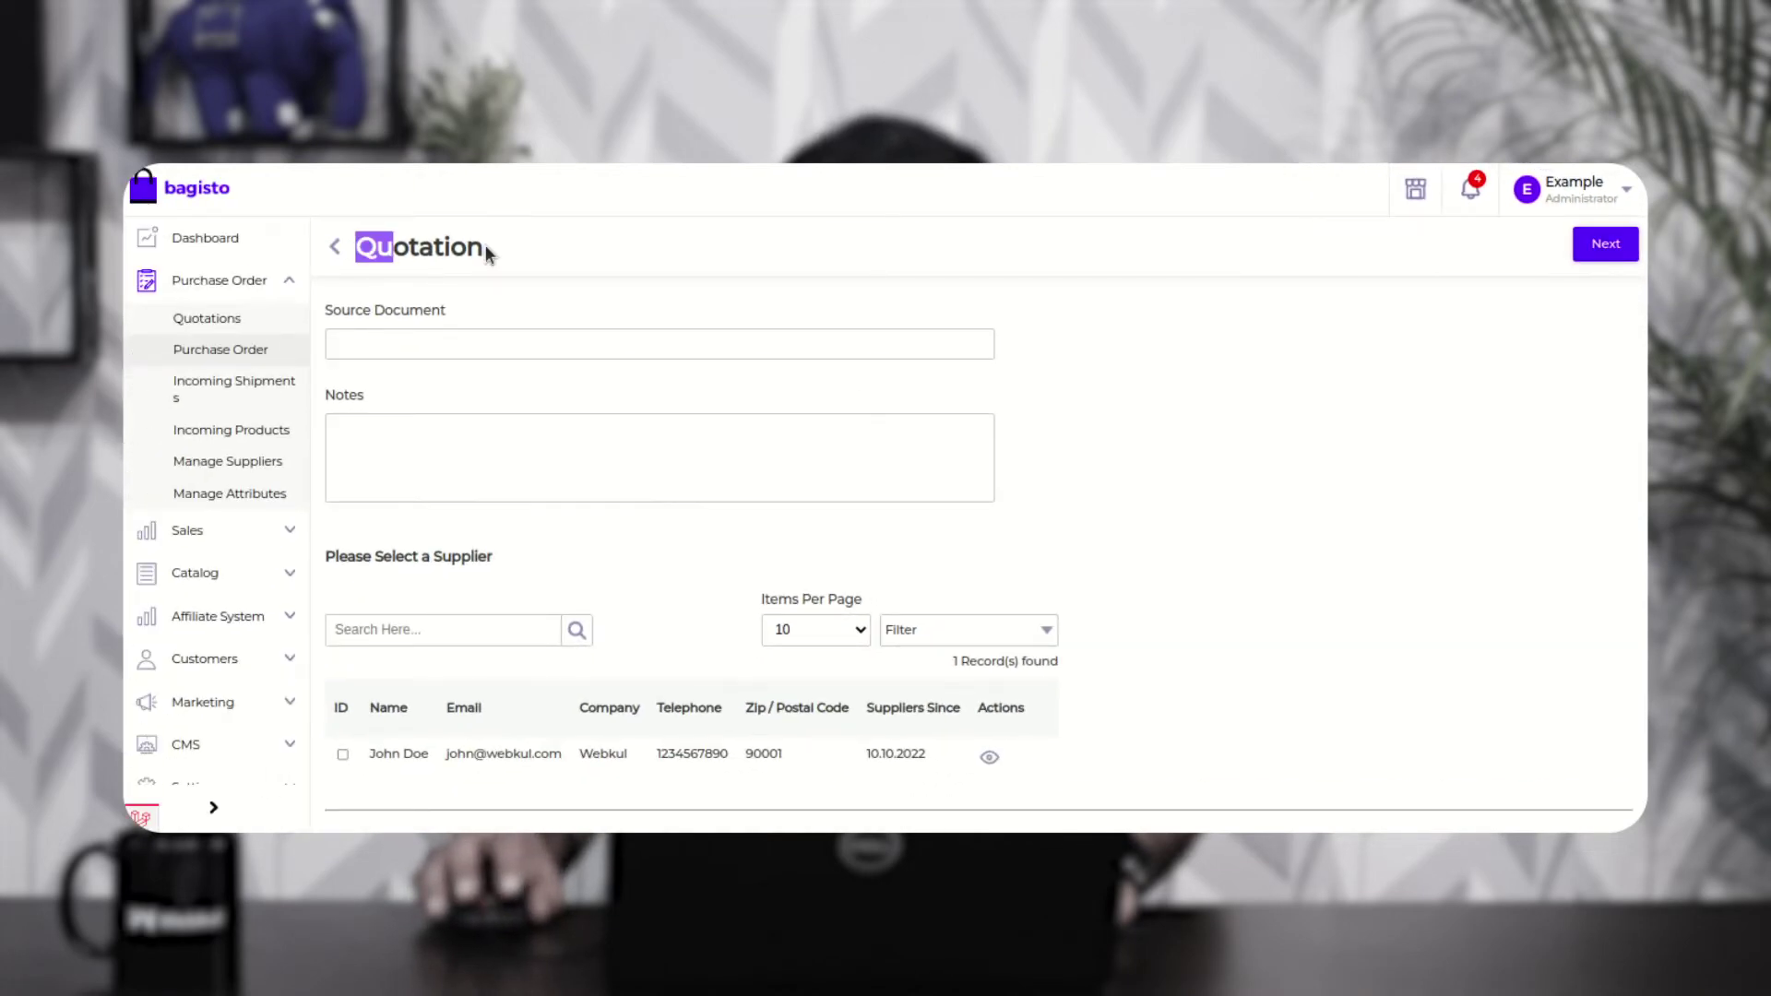
{"action": "left_click", "coordinate": [475, 346]}
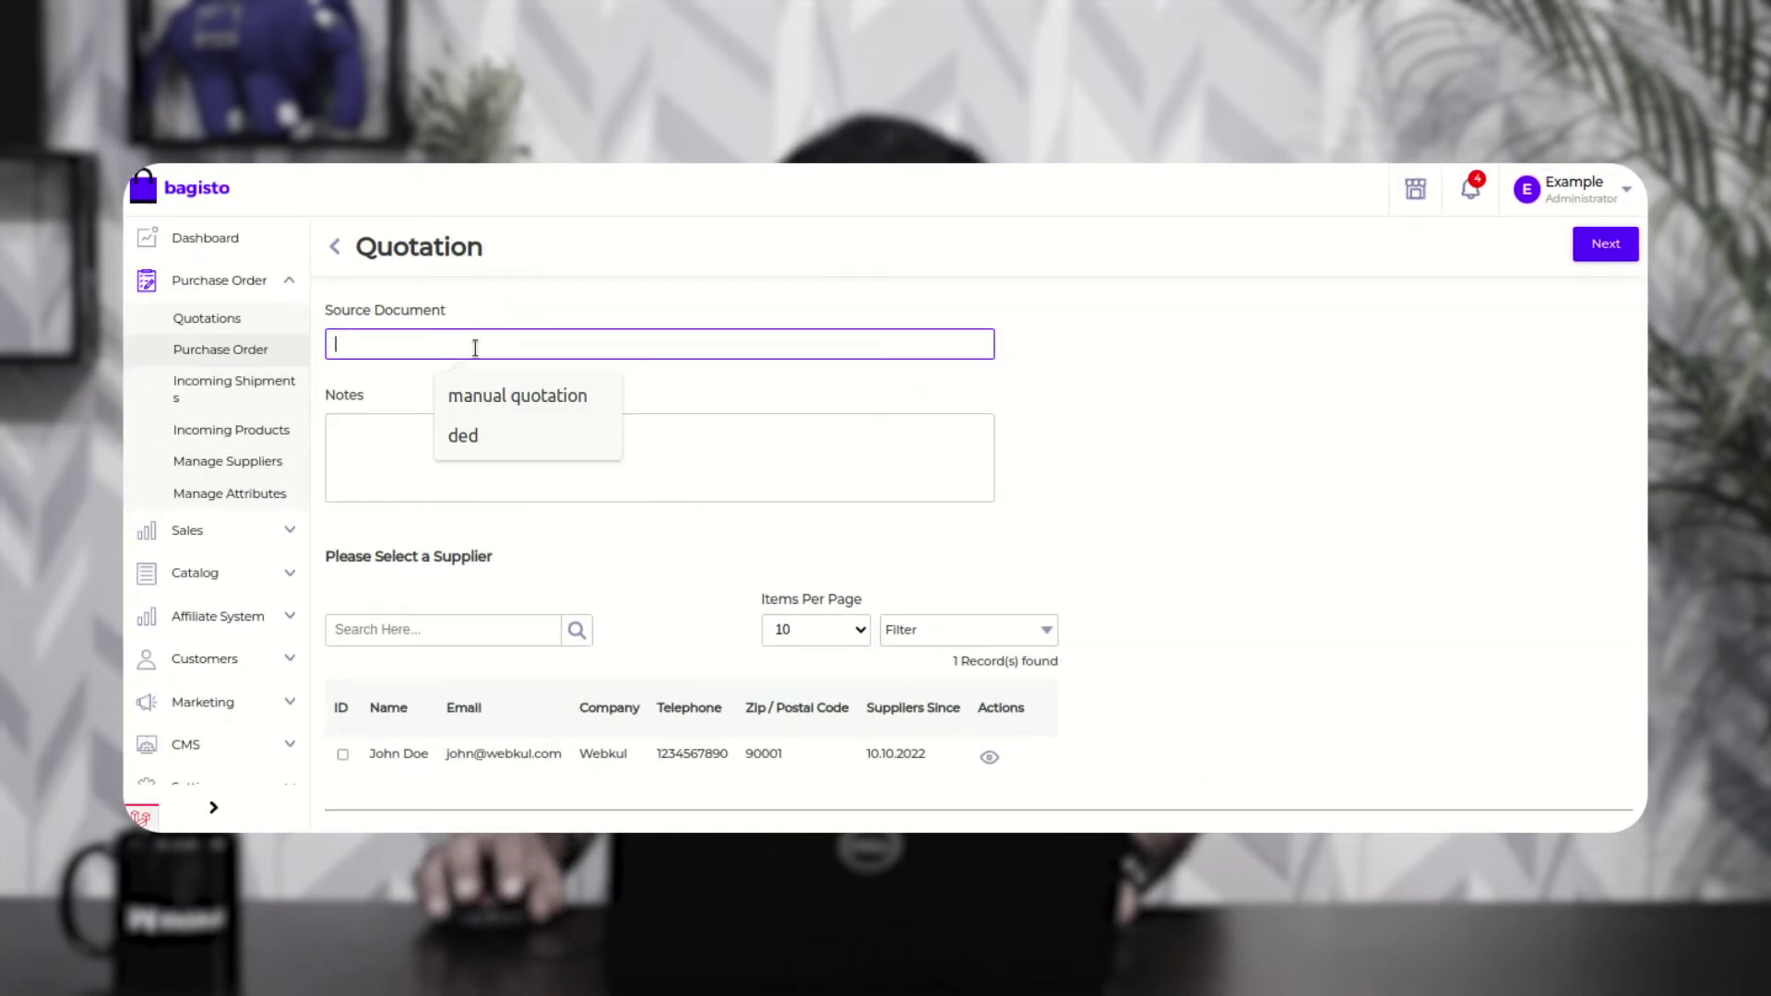
{"action": "left_click", "coordinate": [529, 395]}
Step: Enter the quotation note "Need to get more products as they are in low stock!"
{"action": "left_click", "coordinate": [486, 427]}
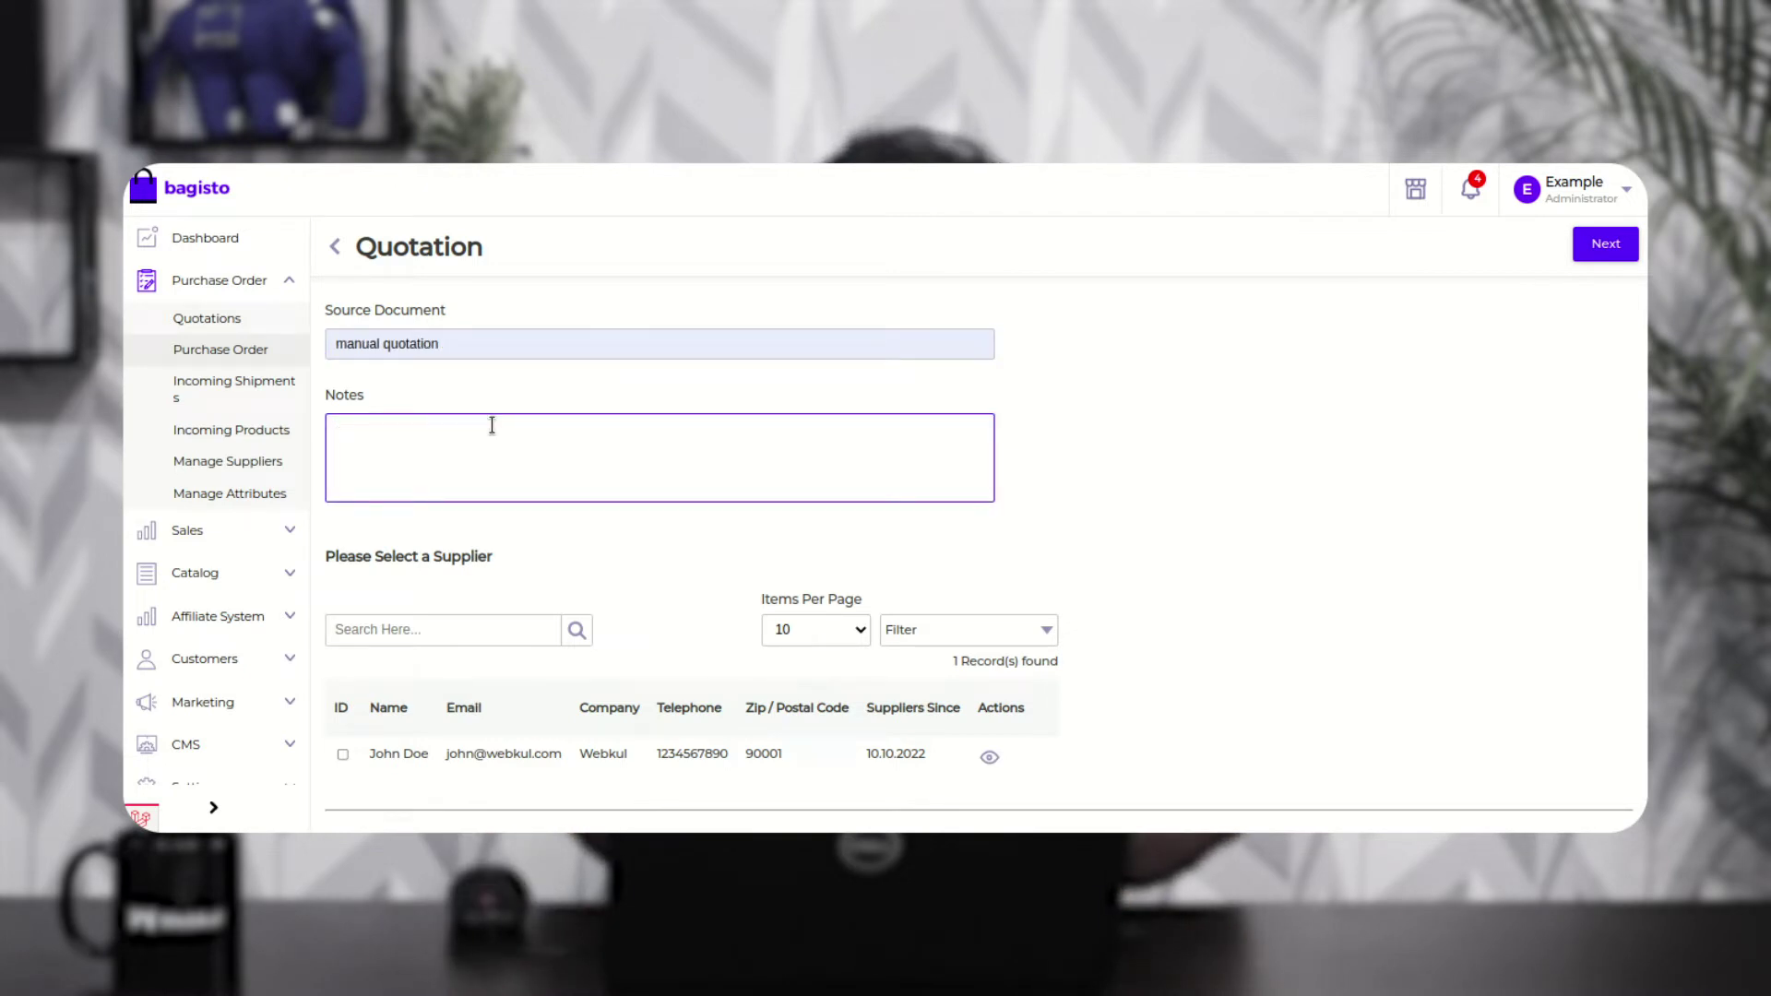
{"action": "type", "text": "Need t"}
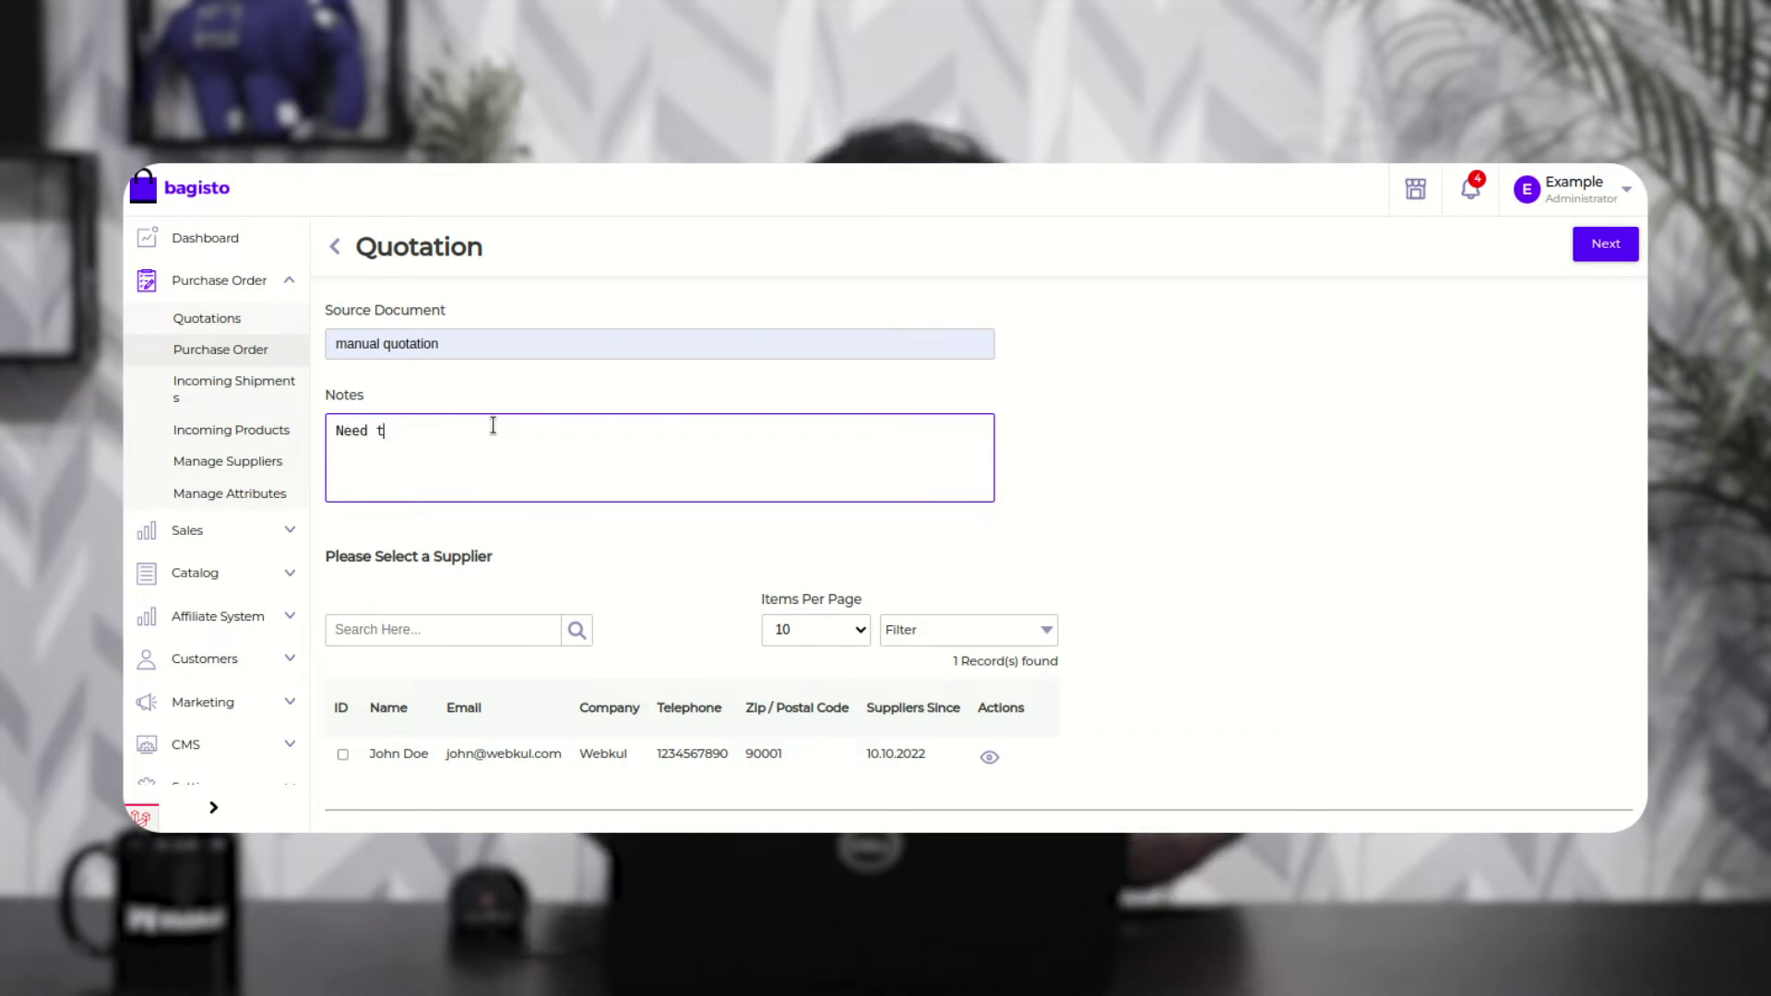
{"action": "type", "text": "o get m"}
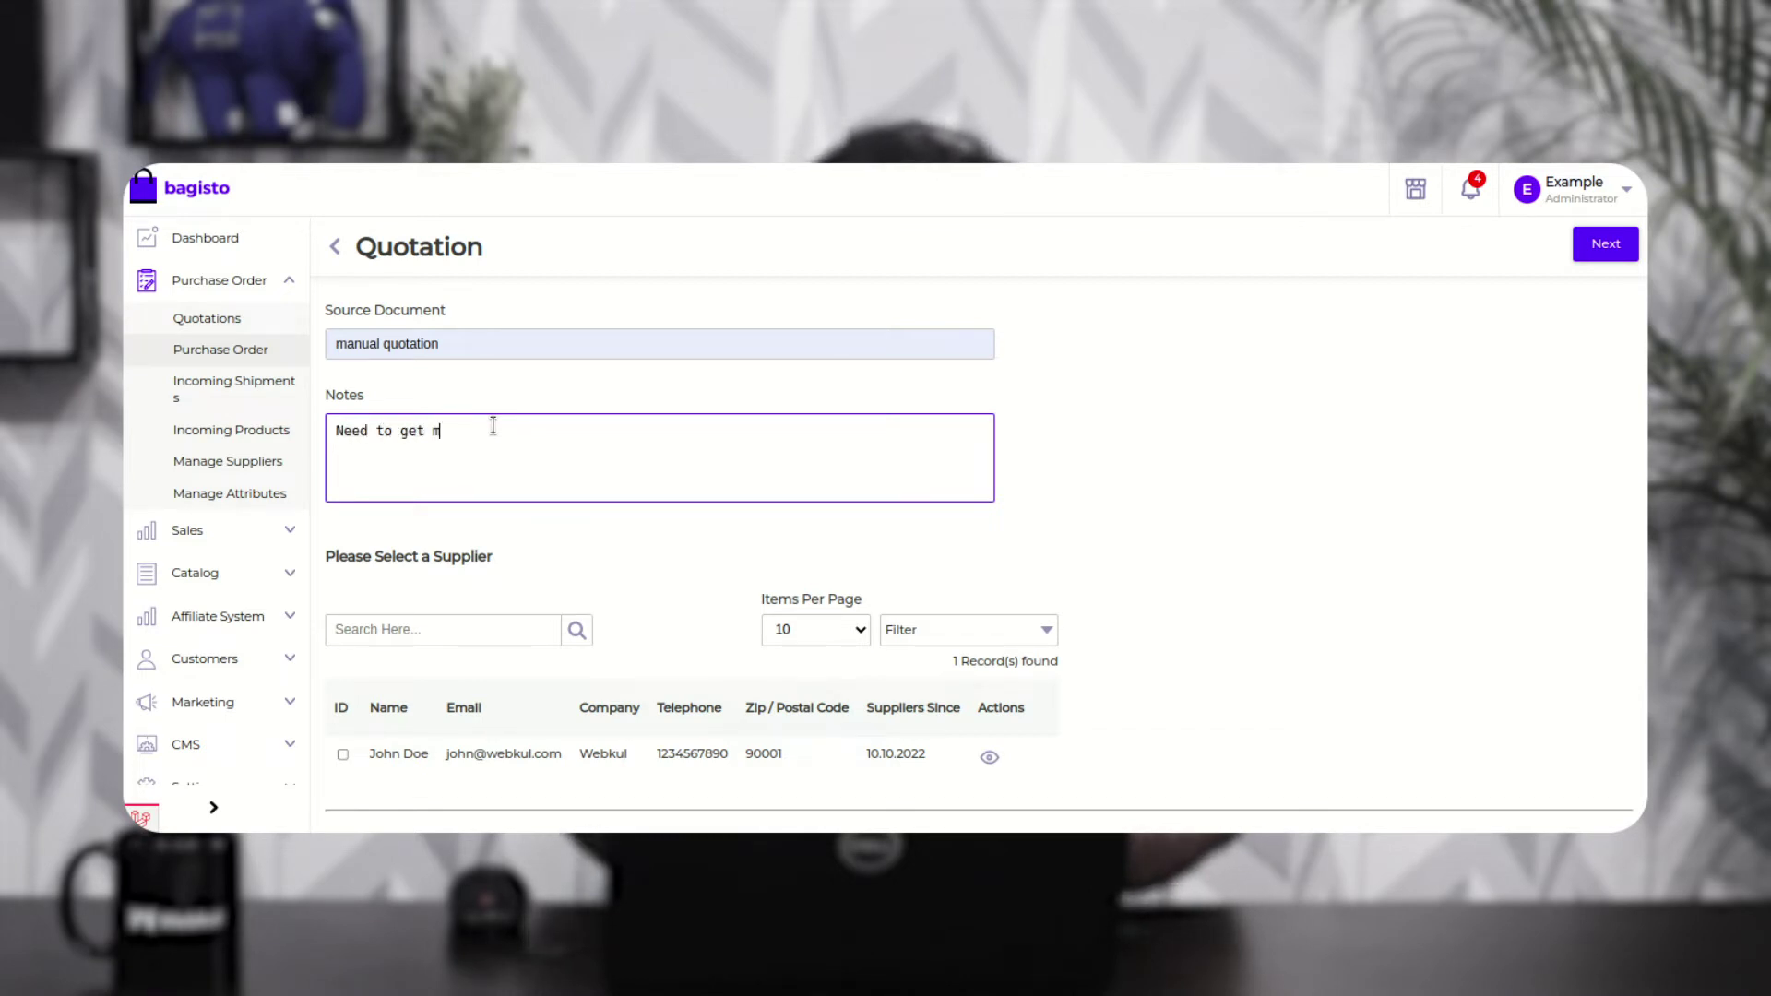
{"action": "type", "text": "ore product"}
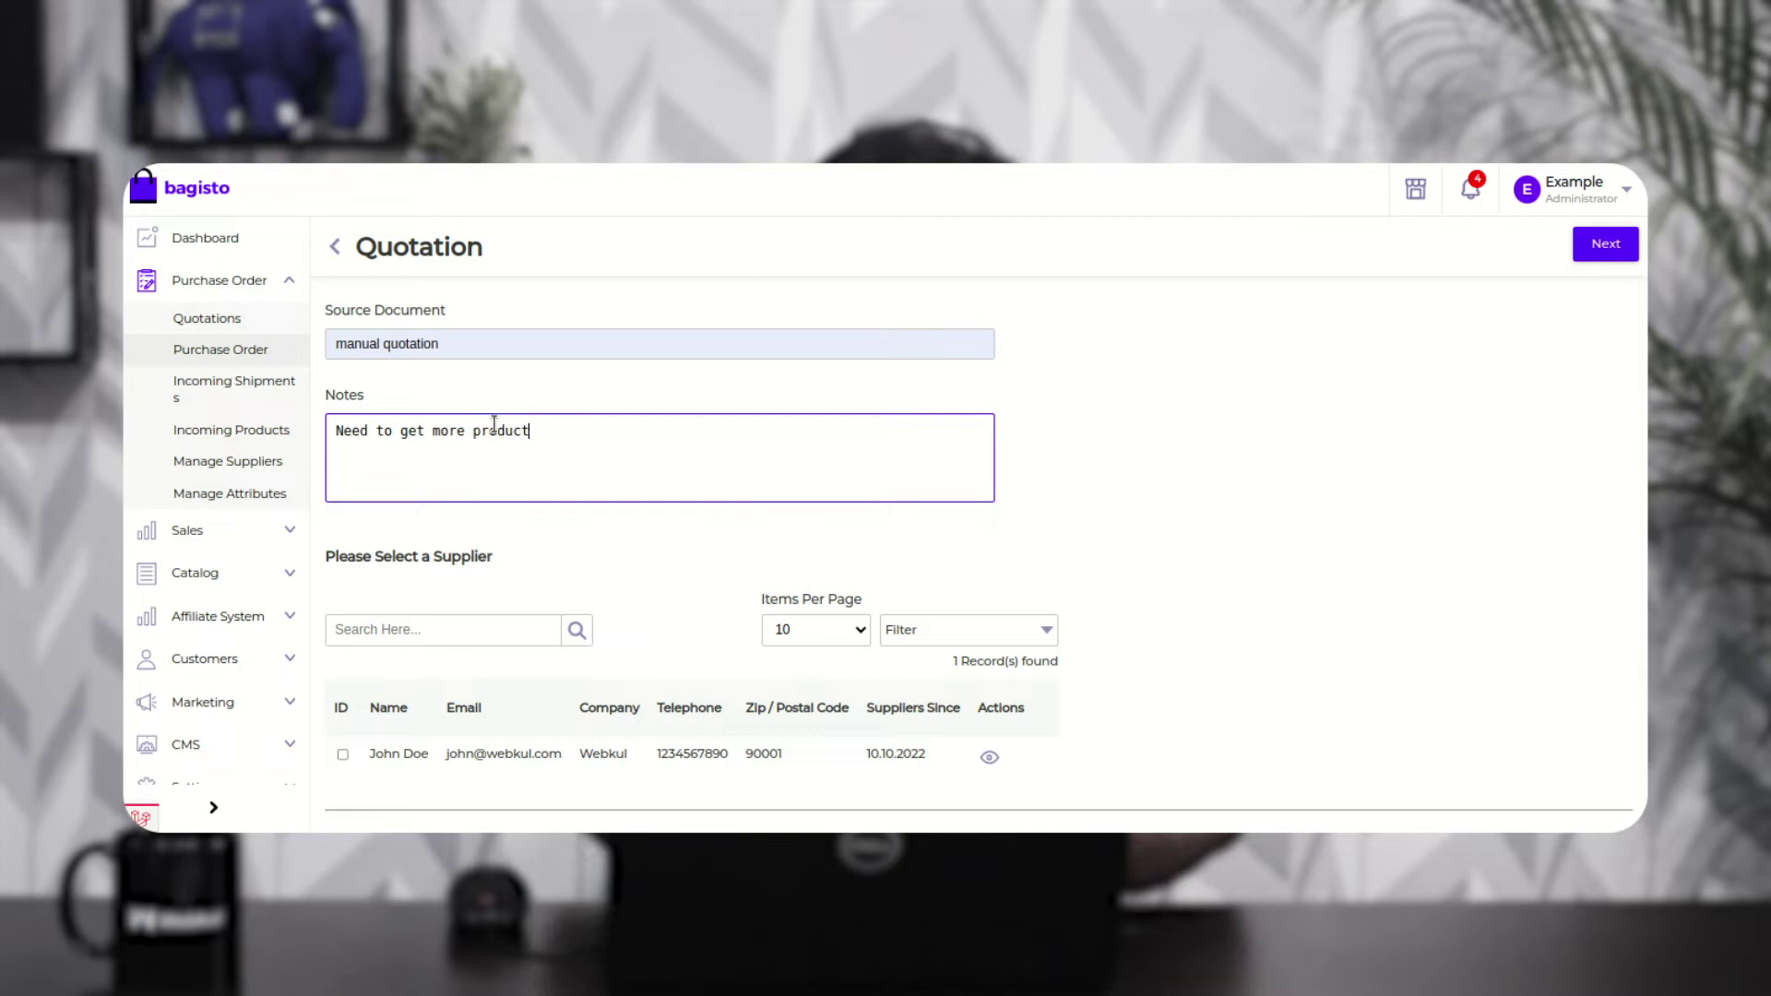
{"action": "type", "text": "s as the"}
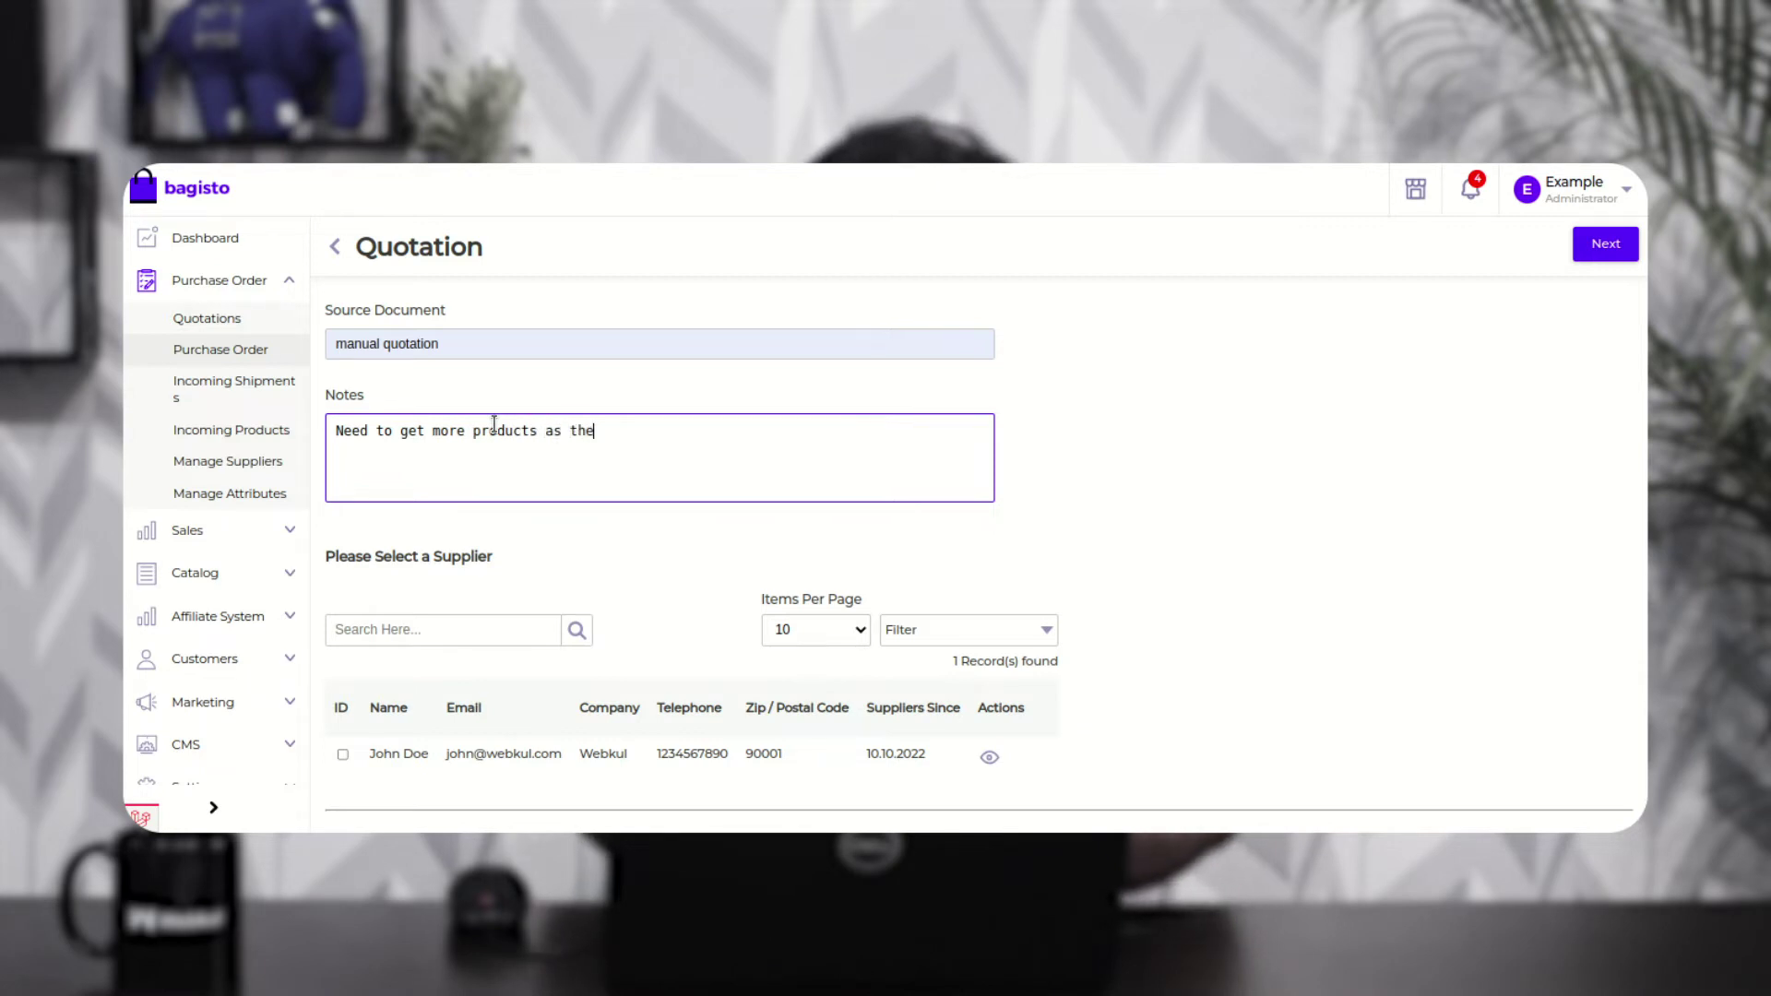
{"action": "type", "text": "y are i"}
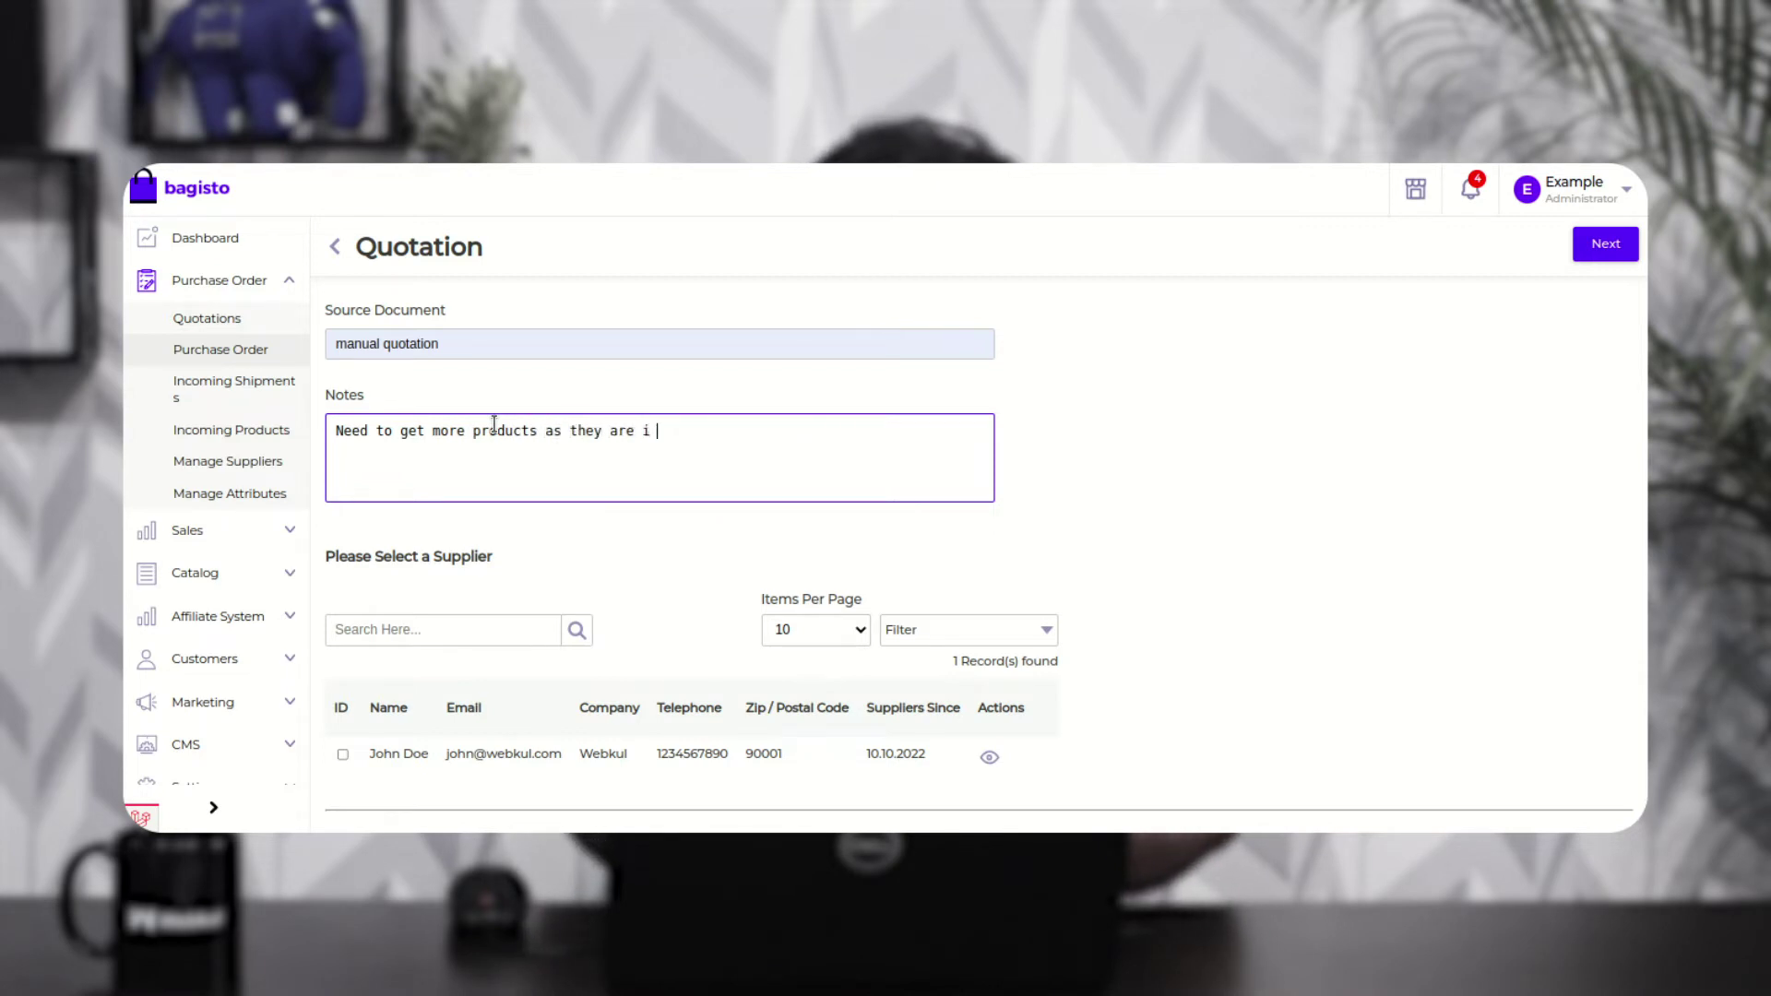
{"action": "key", "text": "BackSpace"}
{"action": "type", "text": "n "}
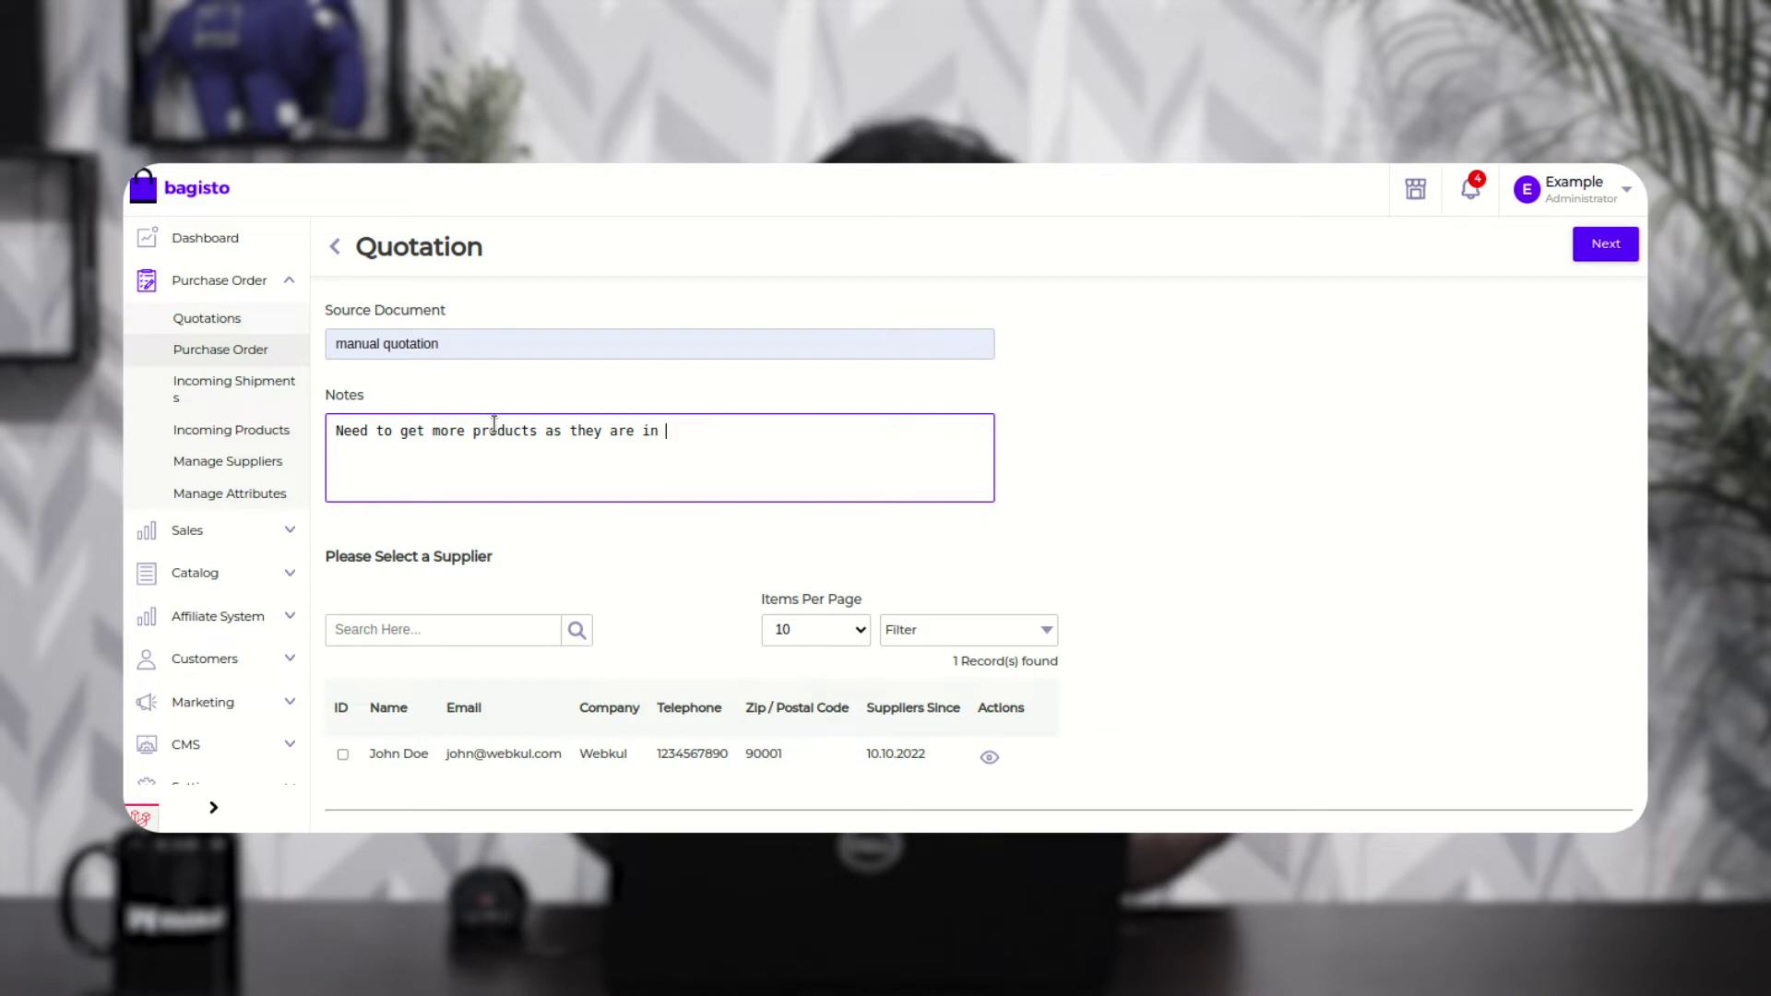
{"action": "type", "text": "low stock"}
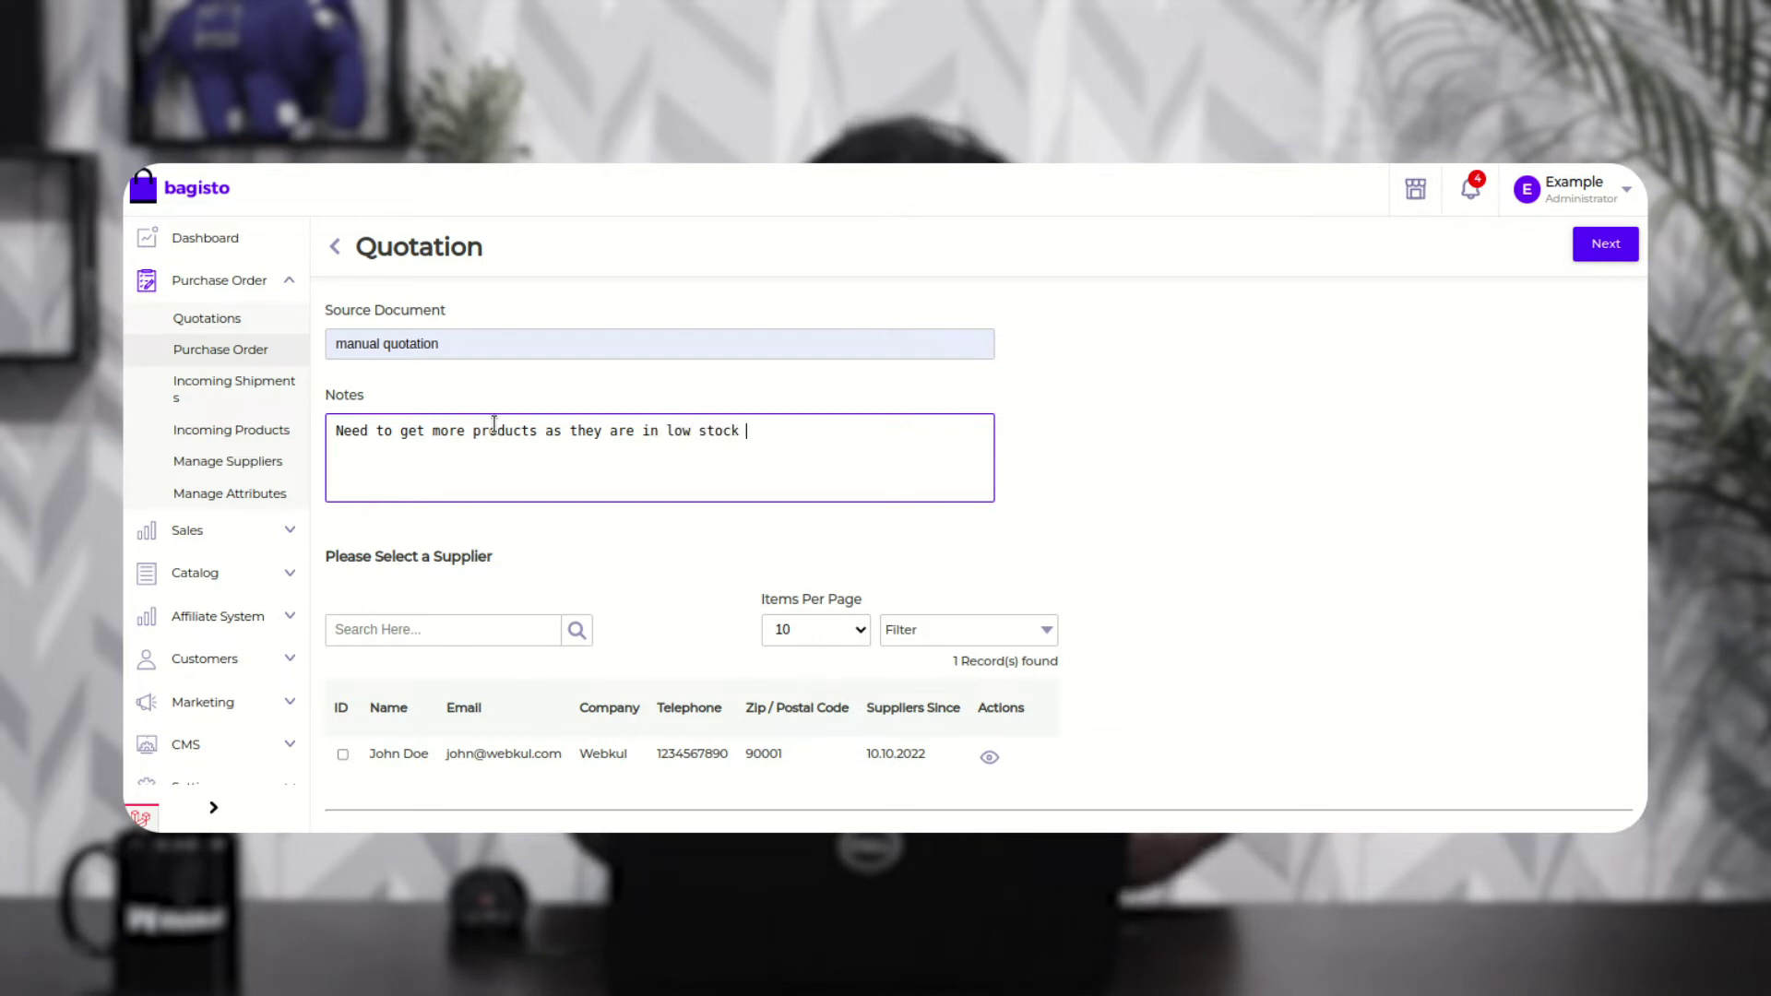
{"action": "key", "text": "BackSpace"}
{"action": "type", "text": "!"}
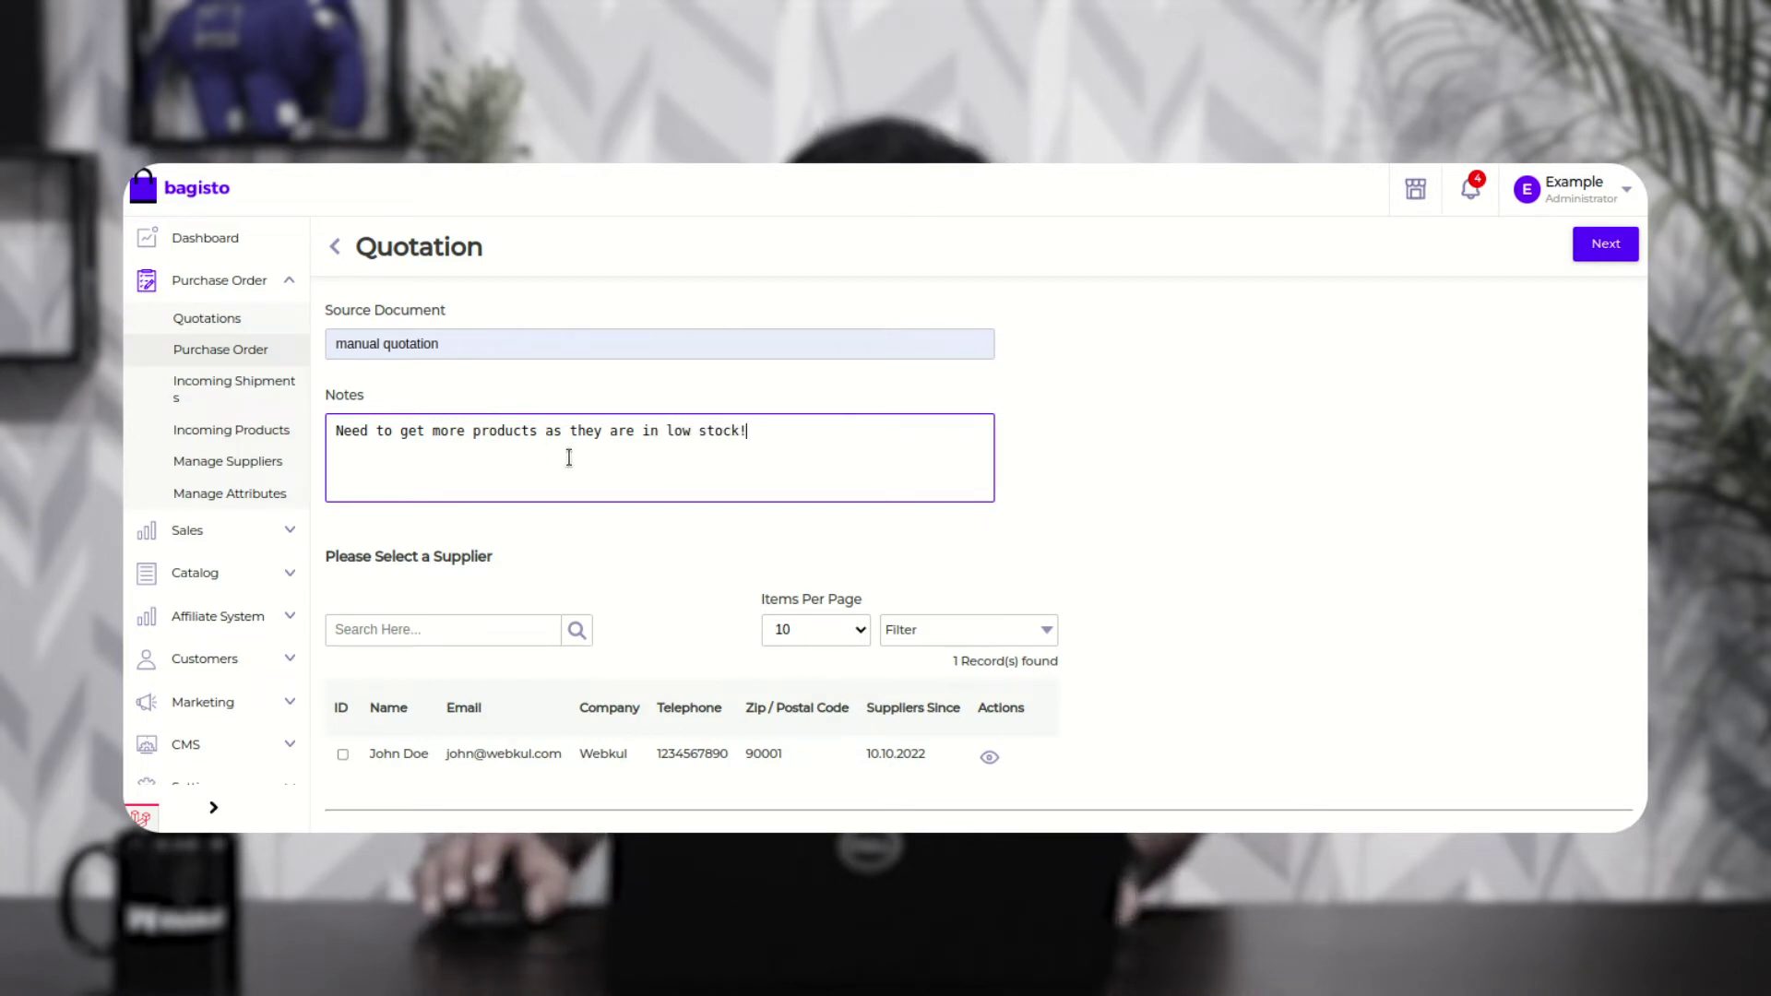
Step: Select the Webkul supplier for the quotation and set the additional attribute Enter More Details to "products required kindly send in"
{"action": "left_click_drag", "start_coordinate": [338, 556], "coordinate": [496, 557]}
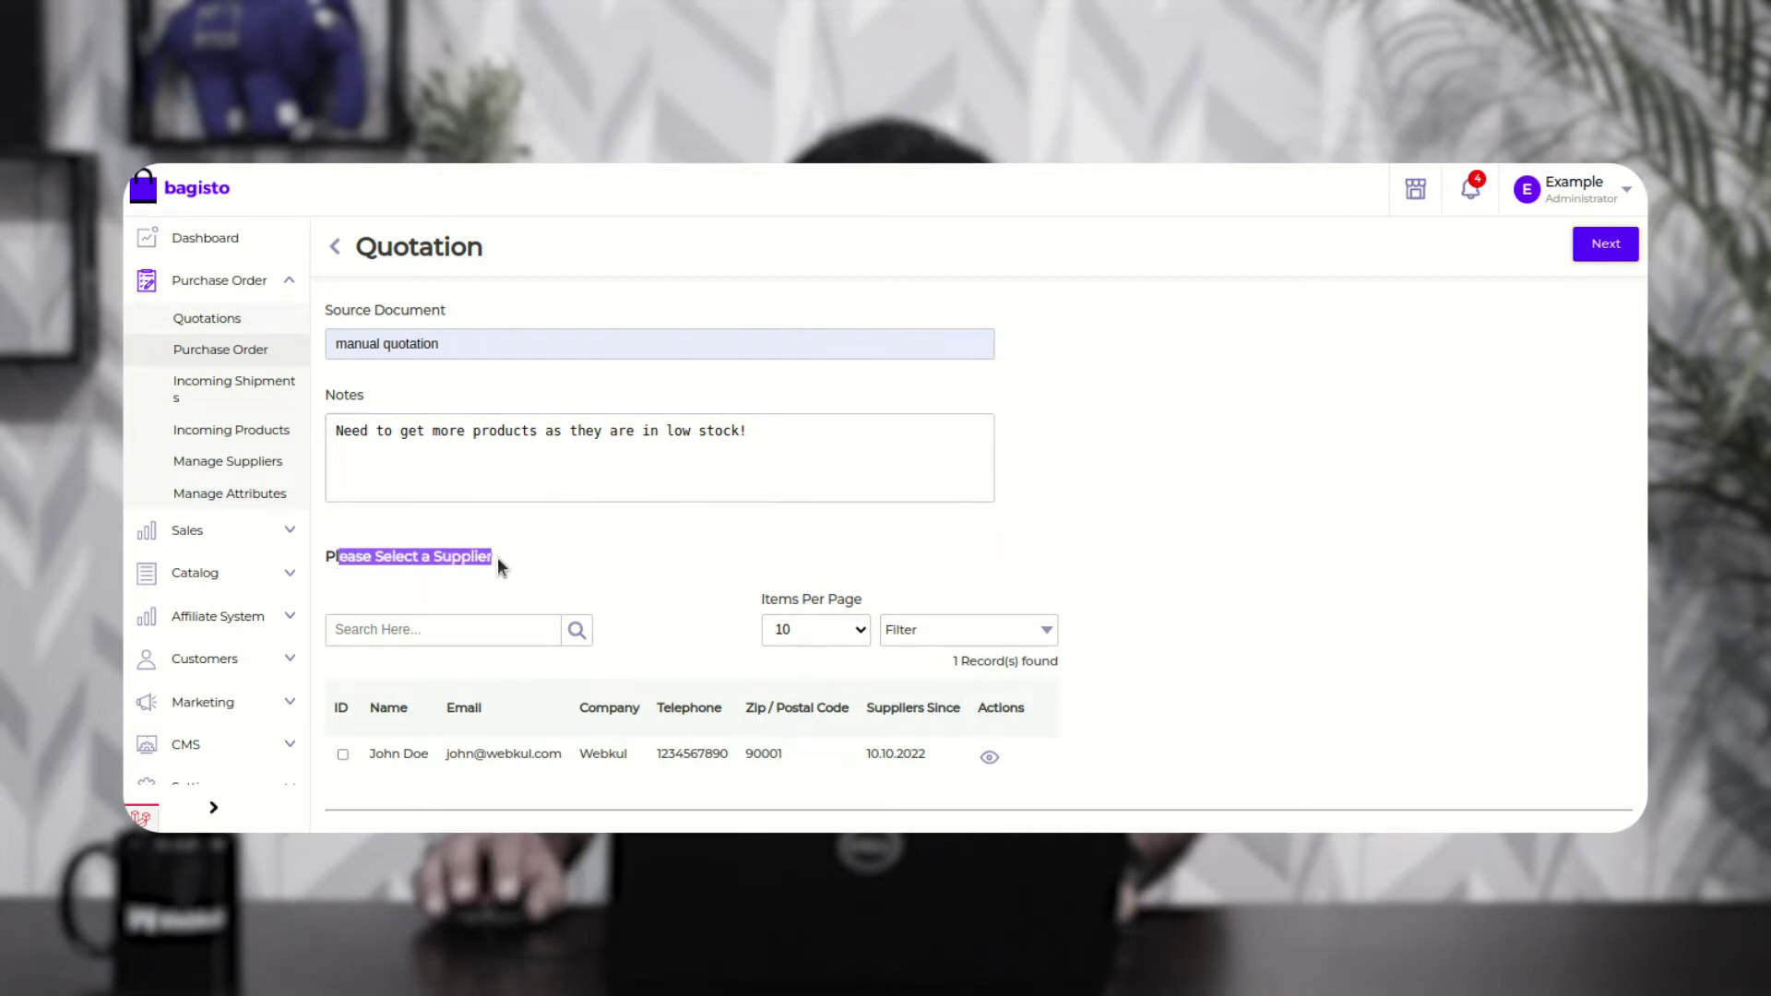
{"action": "left_click", "coordinate": [343, 754]}
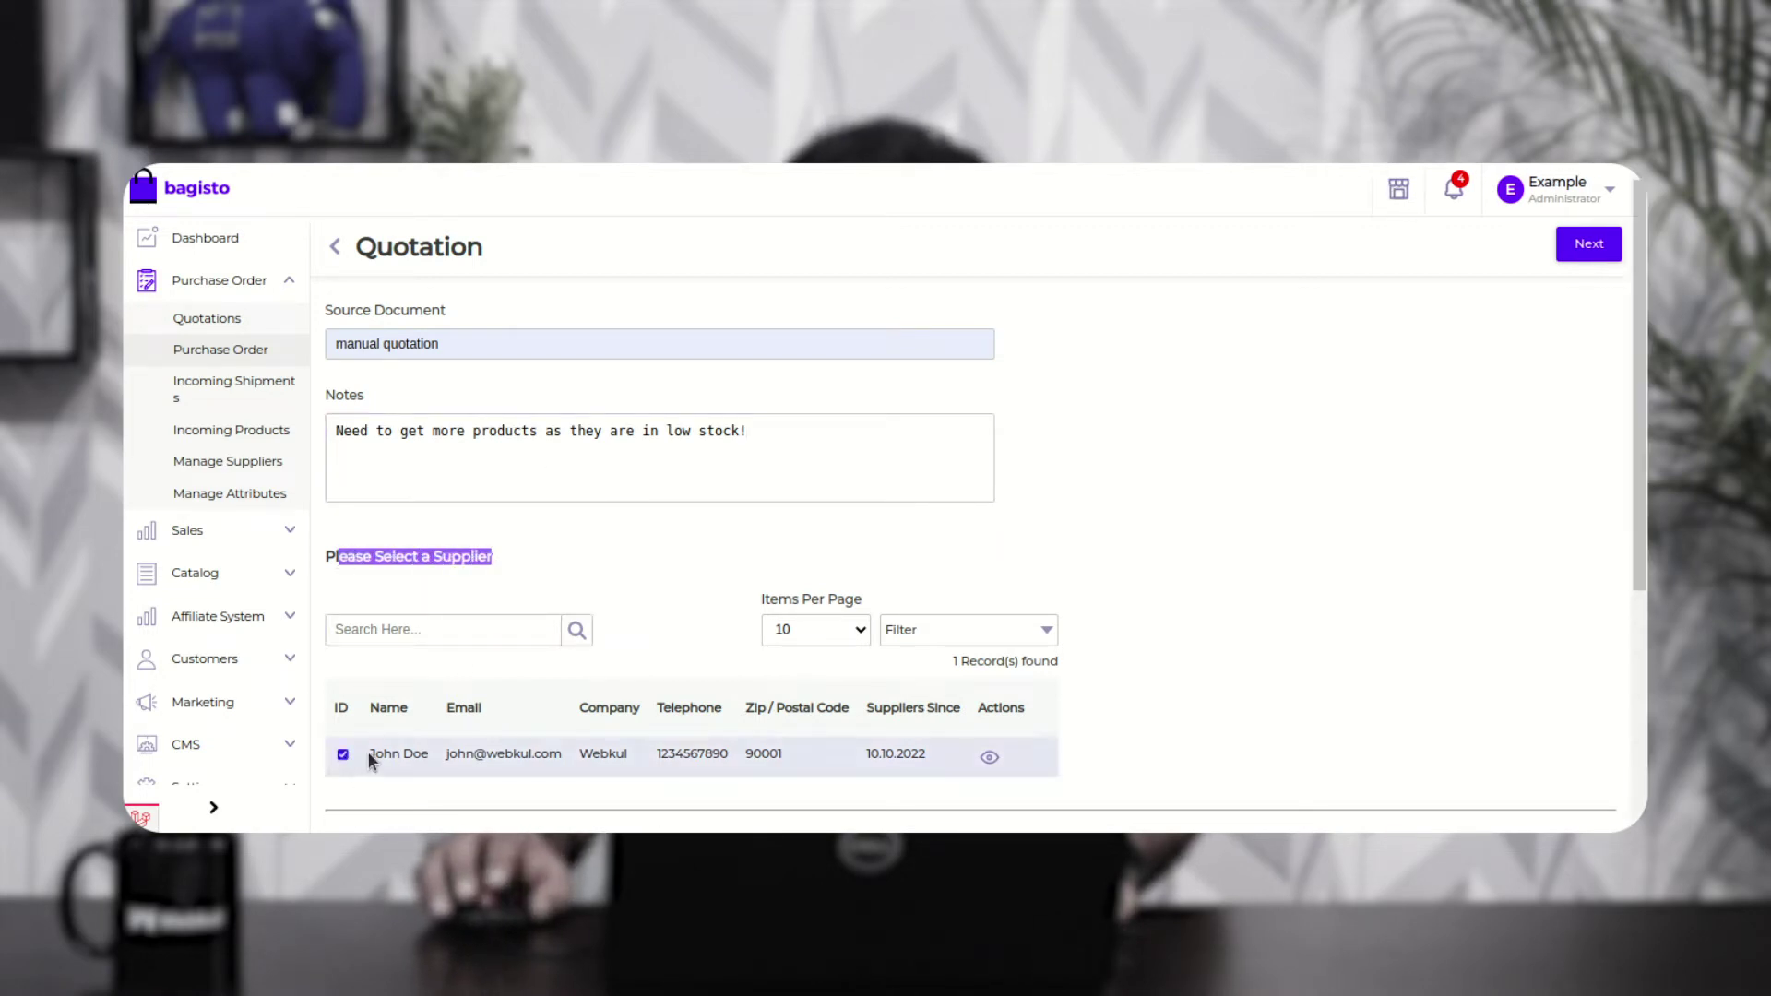
{"action": "scroll", "coordinate": [485, 723], "scroll_direction": "down", "scroll_amount": 2}
{"action": "scroll", "coordinate": [489, 734], "scroll_direction": "down", "scroll_amount": 1}
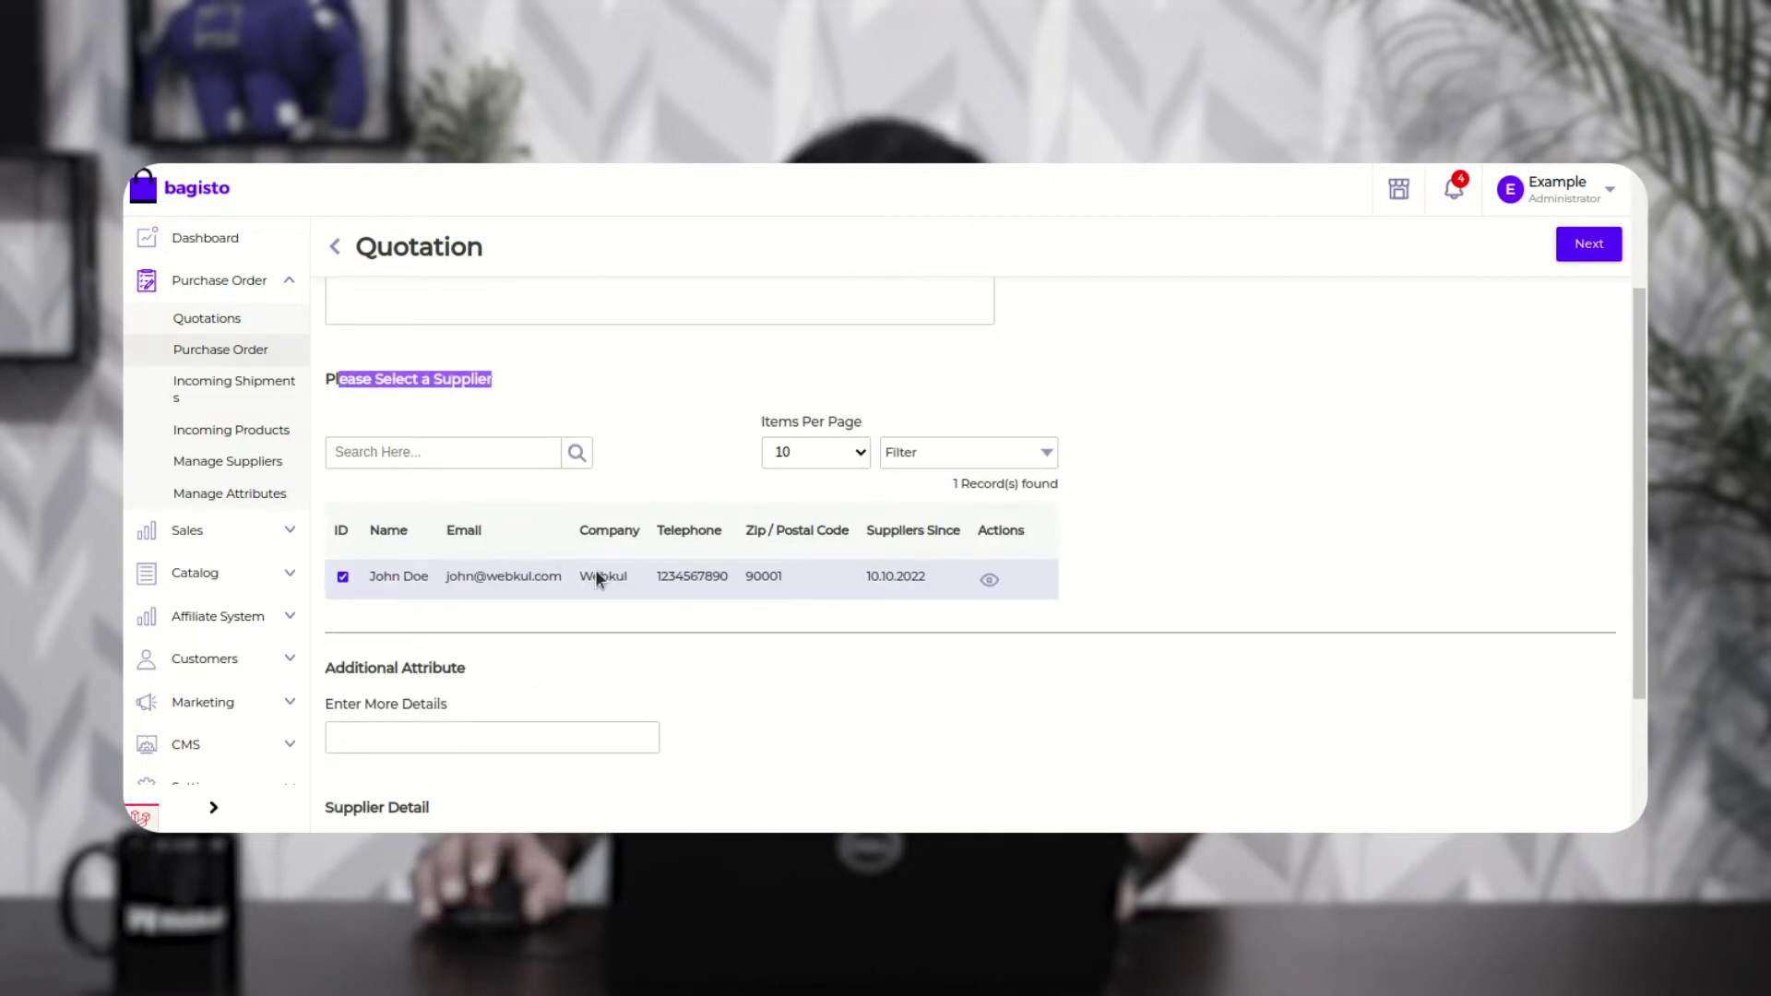
{"action": "scroll", "coordinate": [529, 585], "scroll_direction": "down", "scroll_amount": 4}
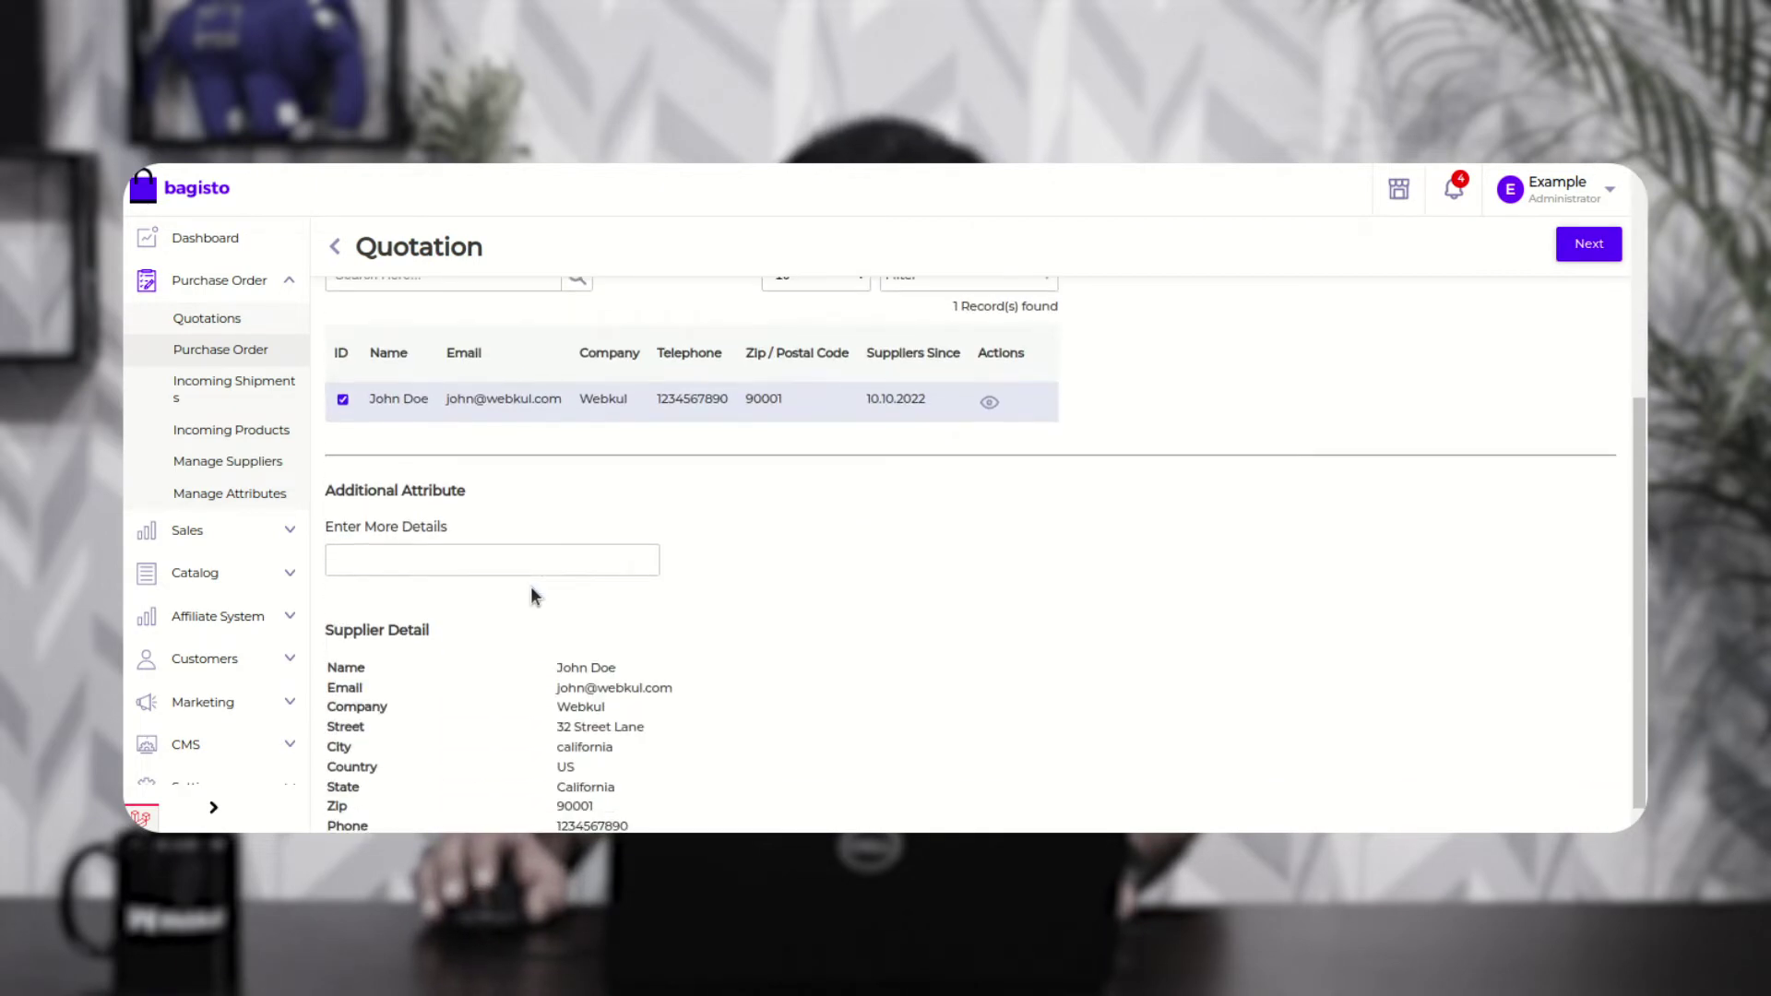
{"action": "left_click_drag", "start_coordinate": [324, 490], "coordinate": [417, 489]}
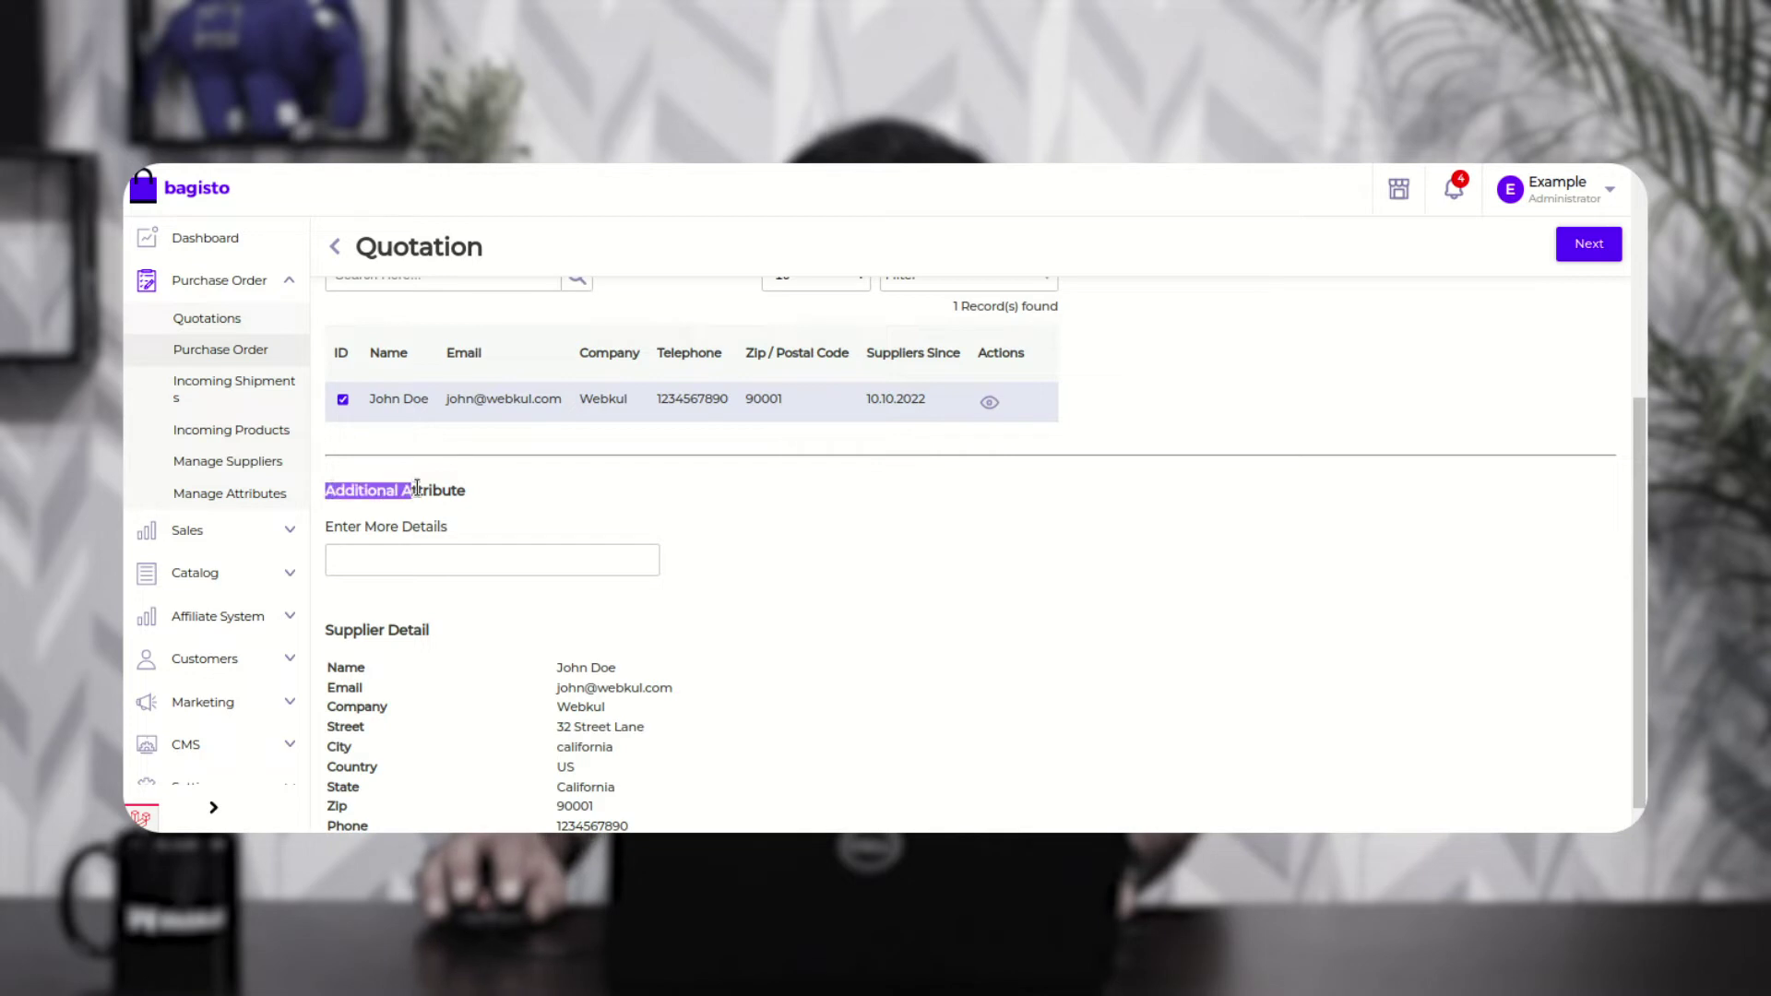
{"action": "left_click_drag", "start_coordinate": [401, 533], "coordinate": [457, 522]}
{"action": "left_click", "coordinate": [405, 560]}
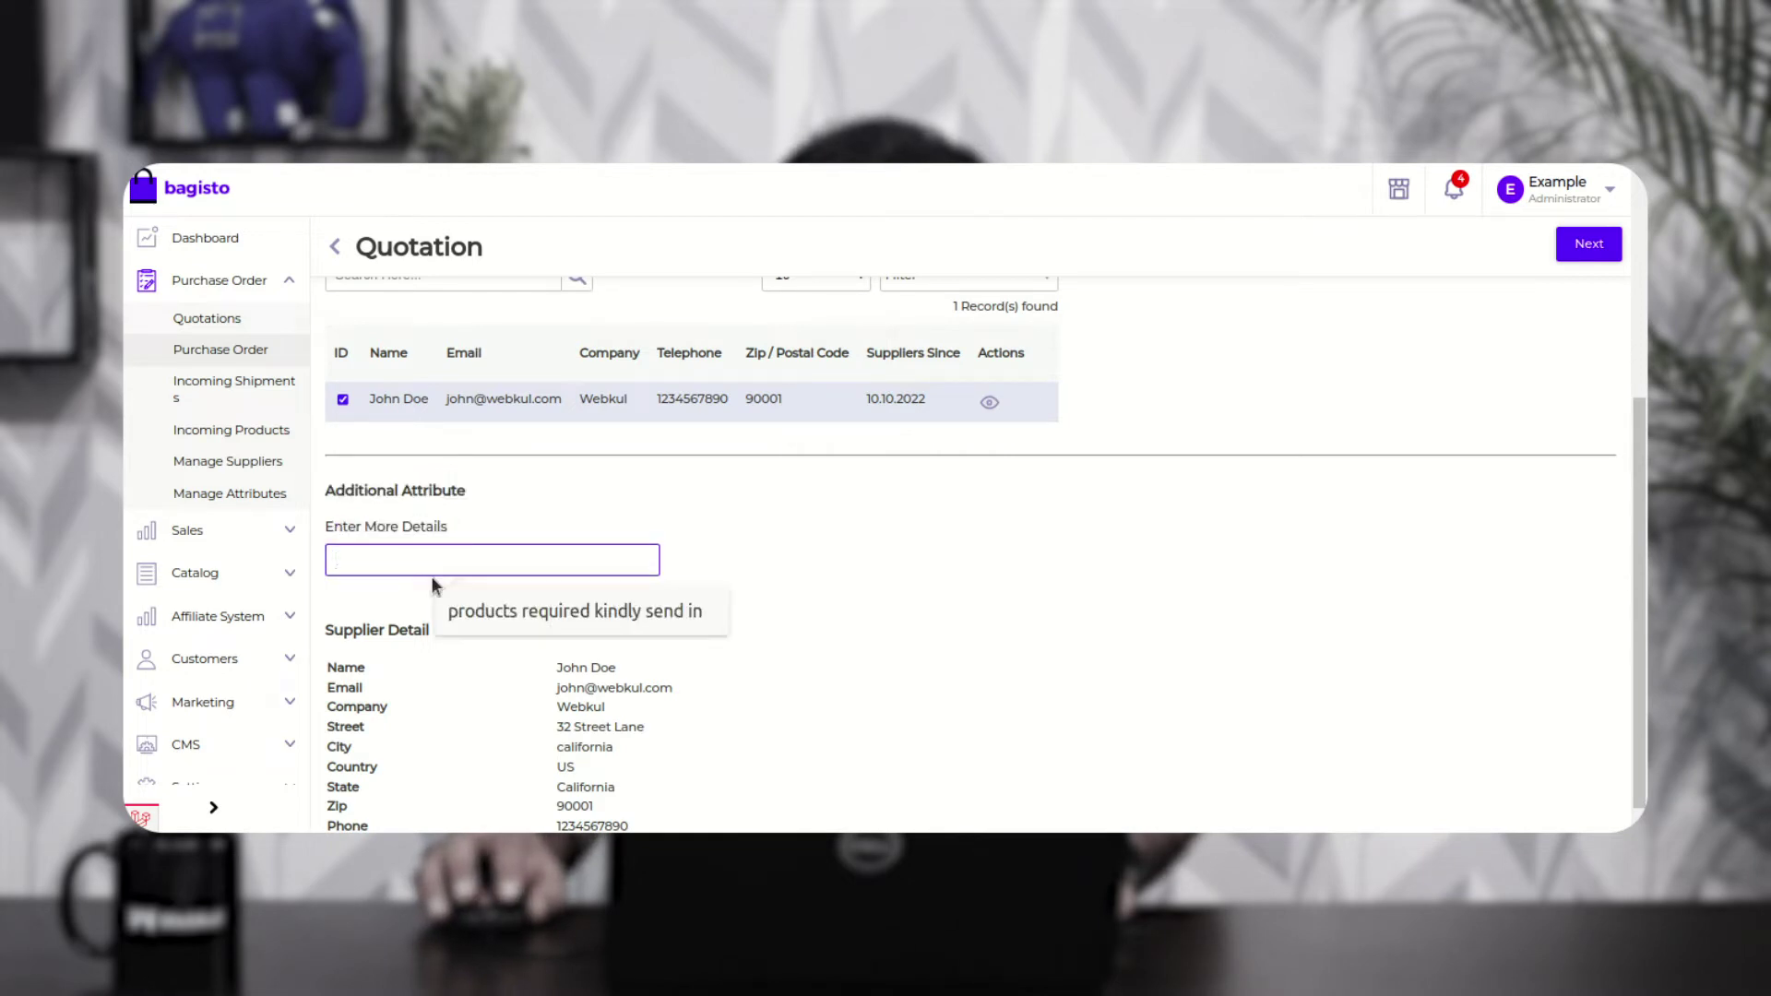
{"action": "left_click", "coordinate": [507, 608]}
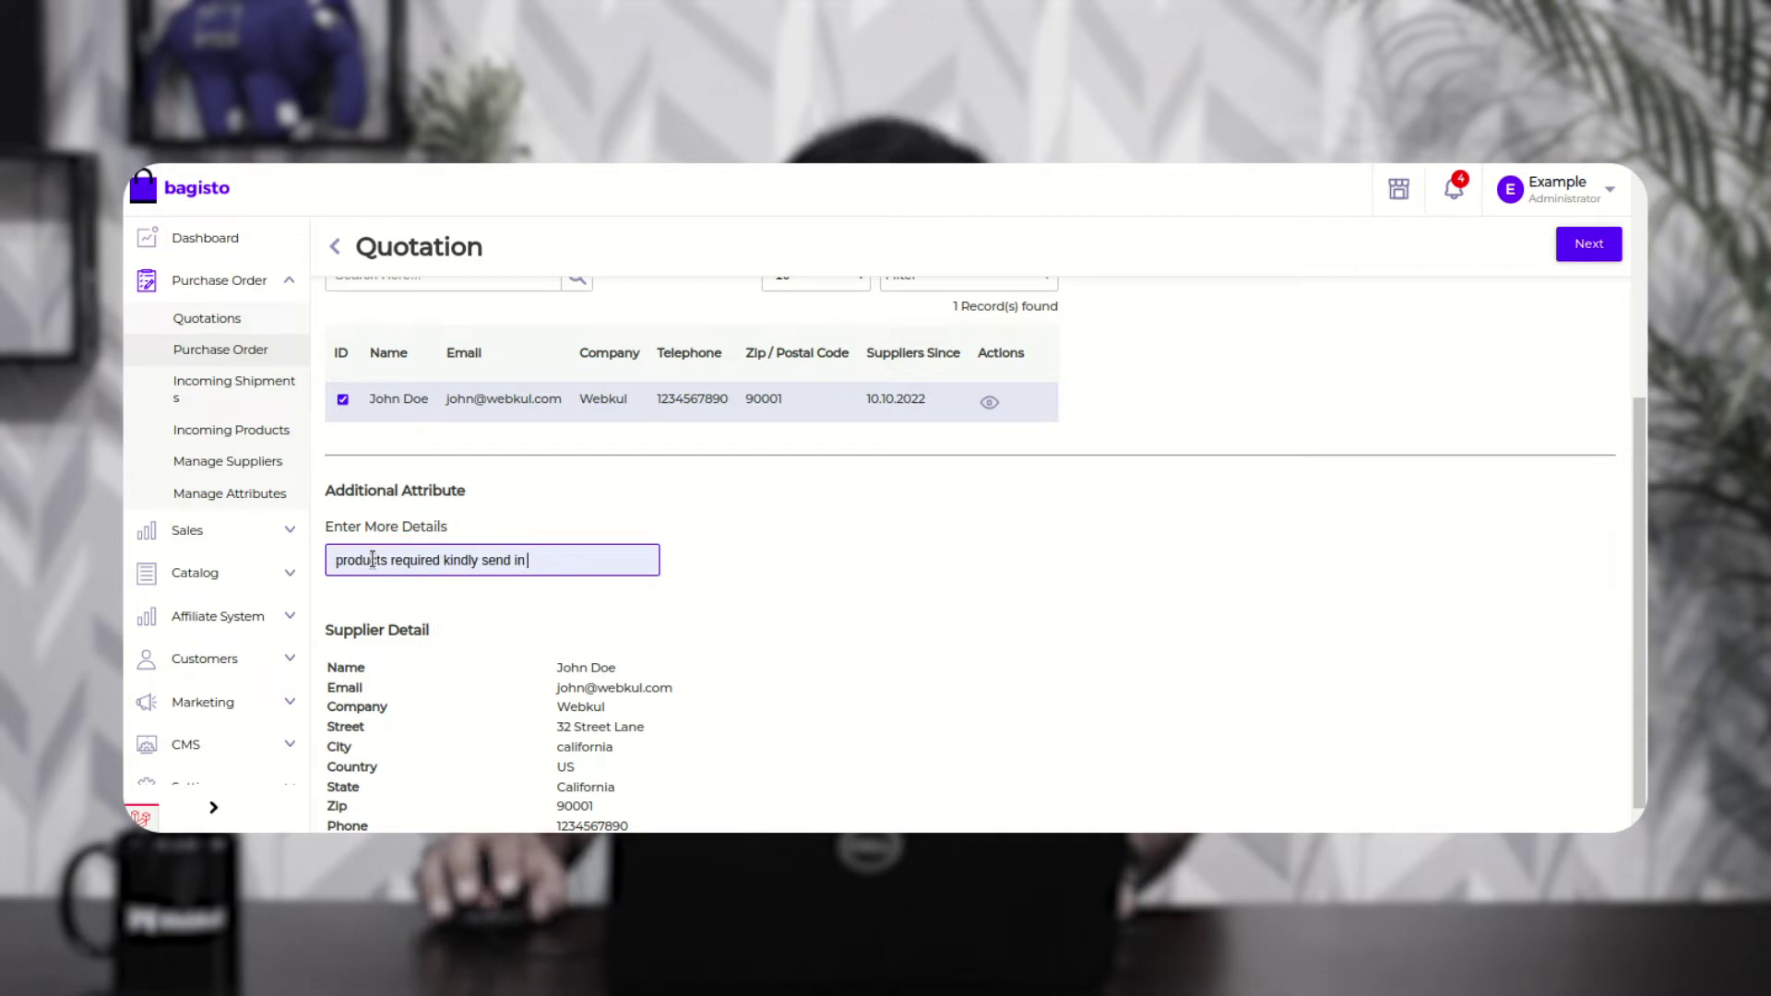
{"action": "left_click_drag", "start_coordinate": [339, 557], "coordinate": [462, 571]}
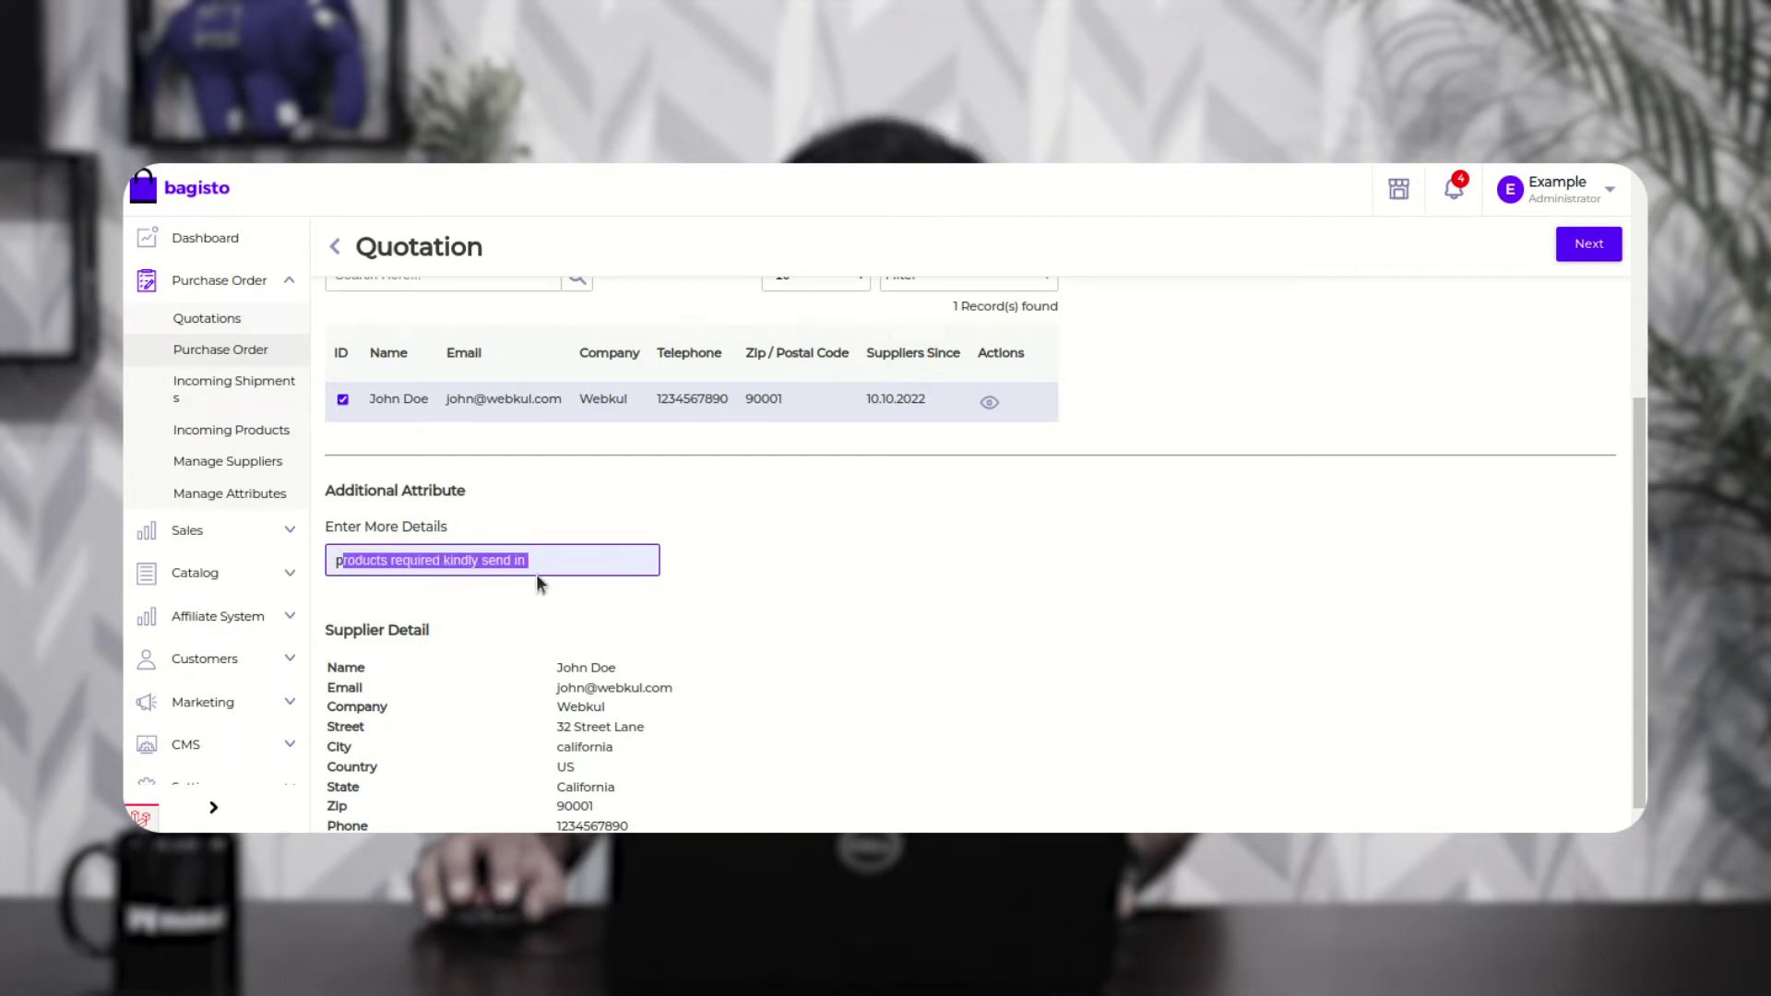
{"action": "left_click", "coordinate": [443, 562]}
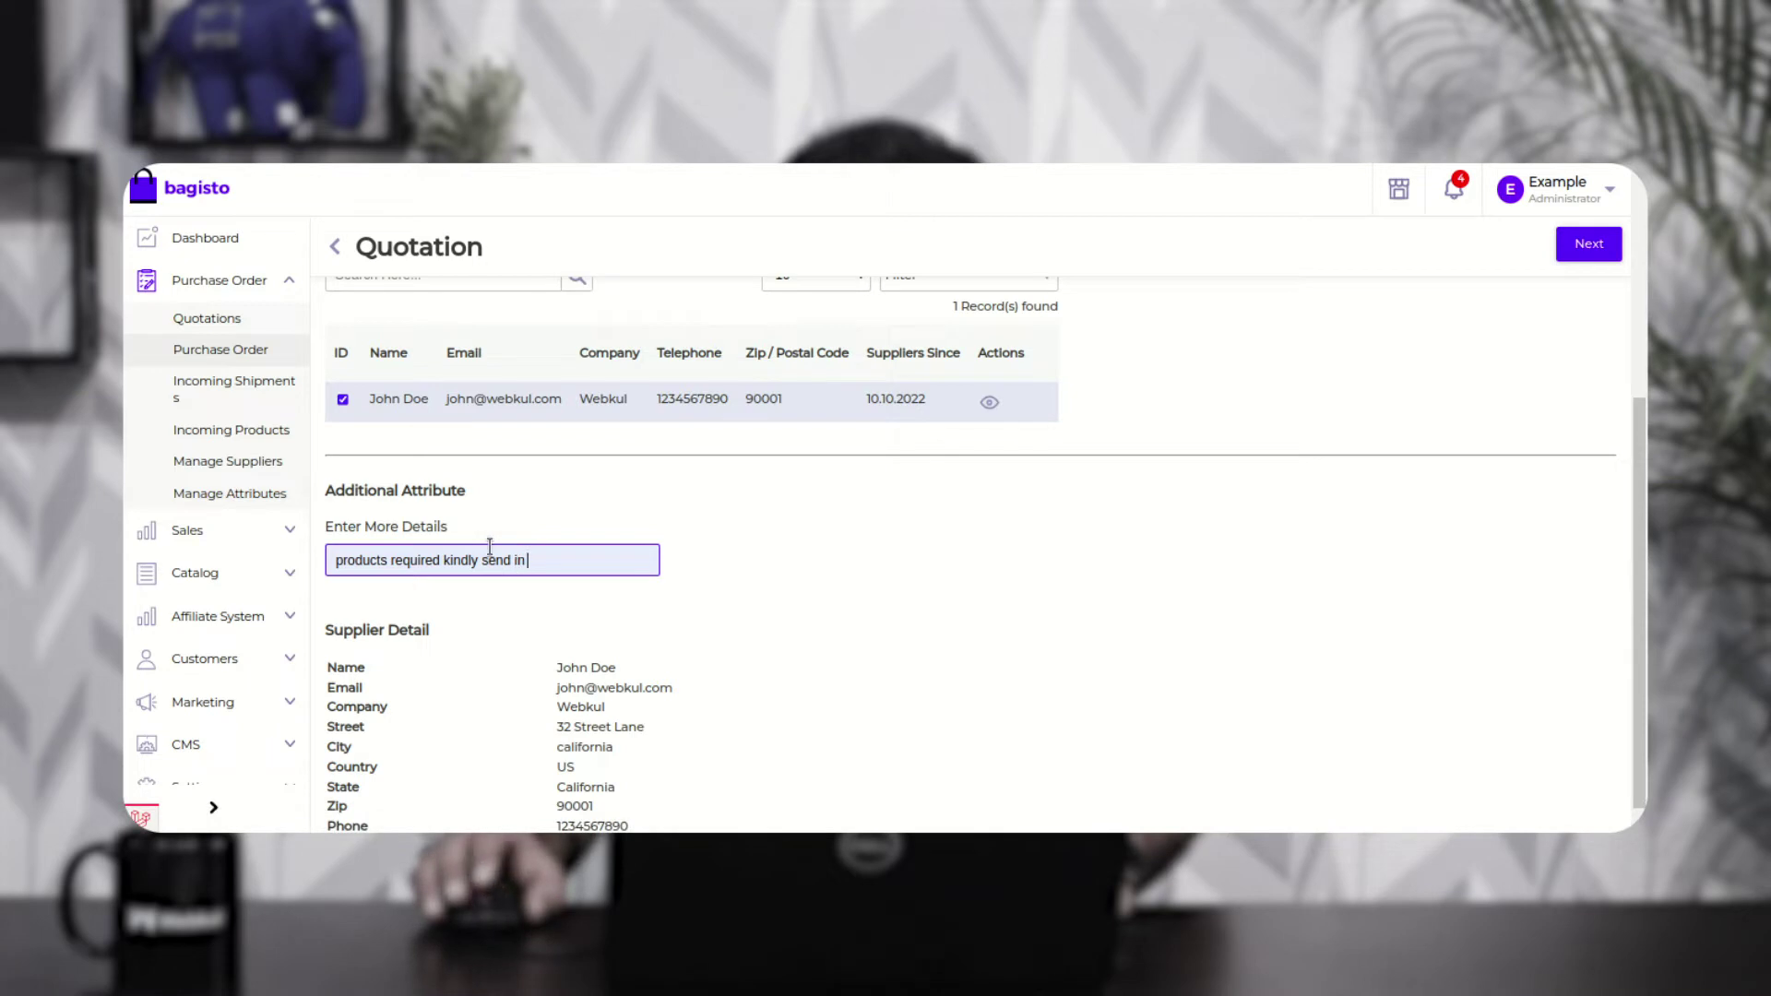
{"action": "scroll", "coordinate": [566, 545], "scroll_direction": "down", "scroll_amount": 1}
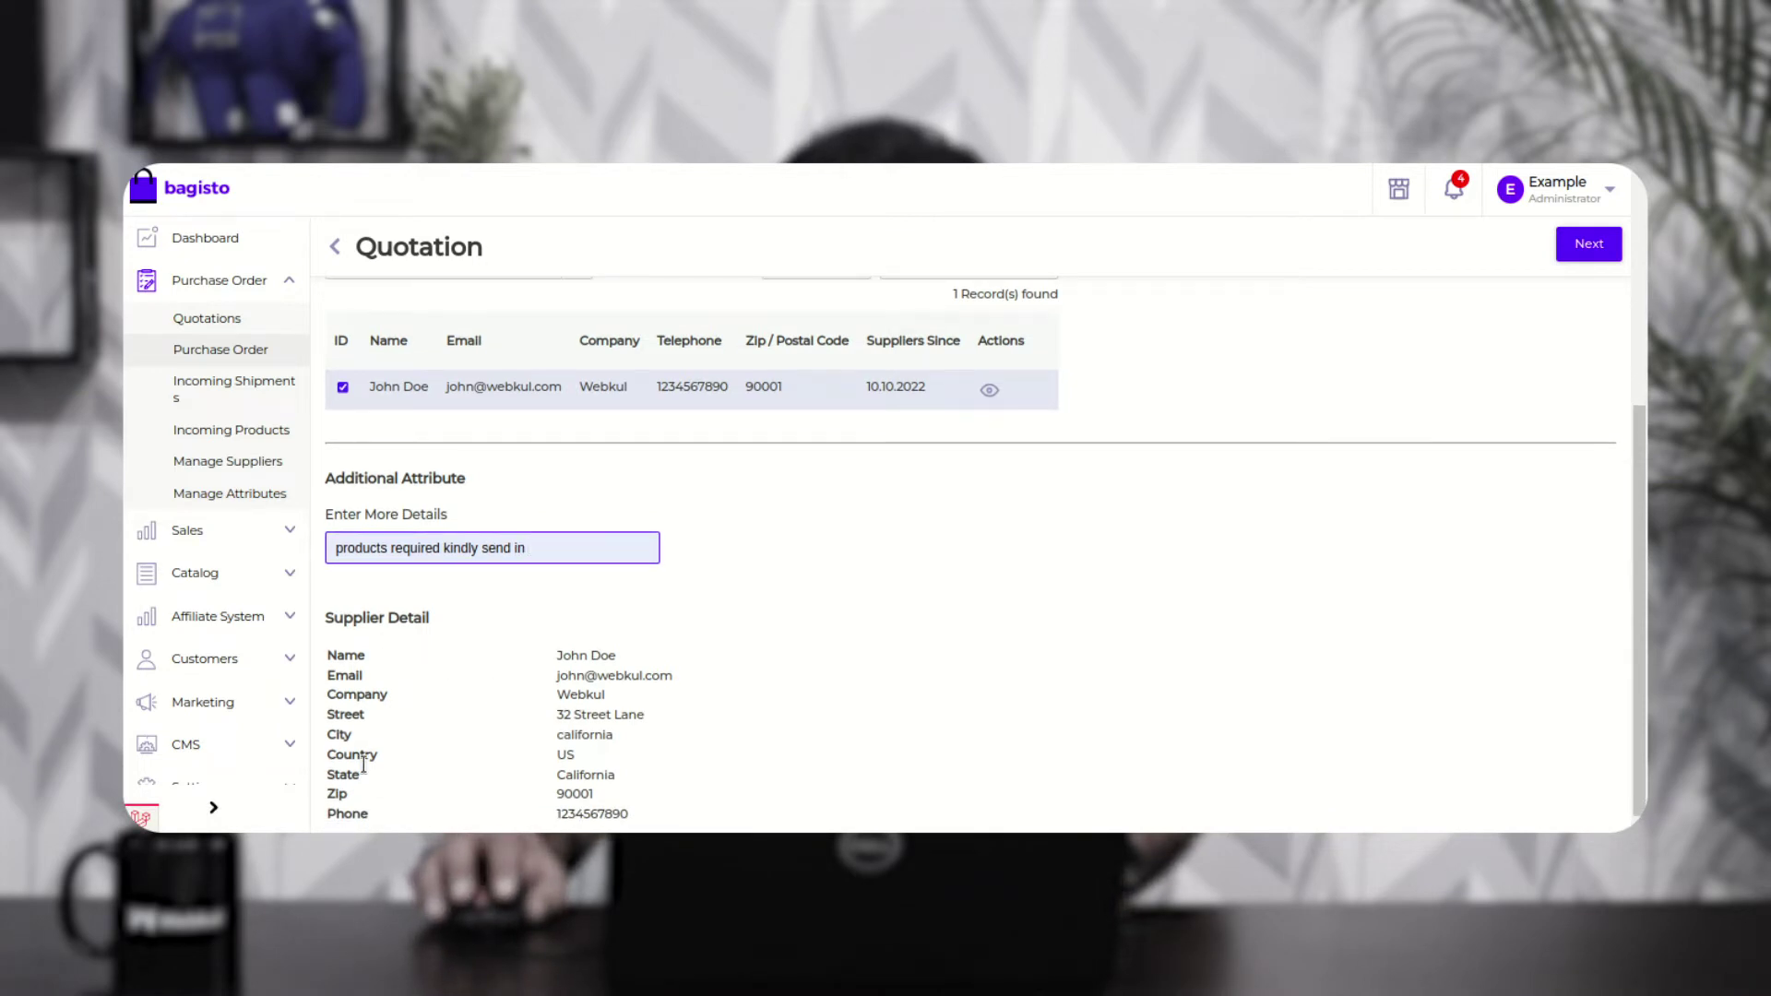
{"action": "scroll", "coordinate": [434, 709], "scroll_direction": "up", "scroll_amount": 3}
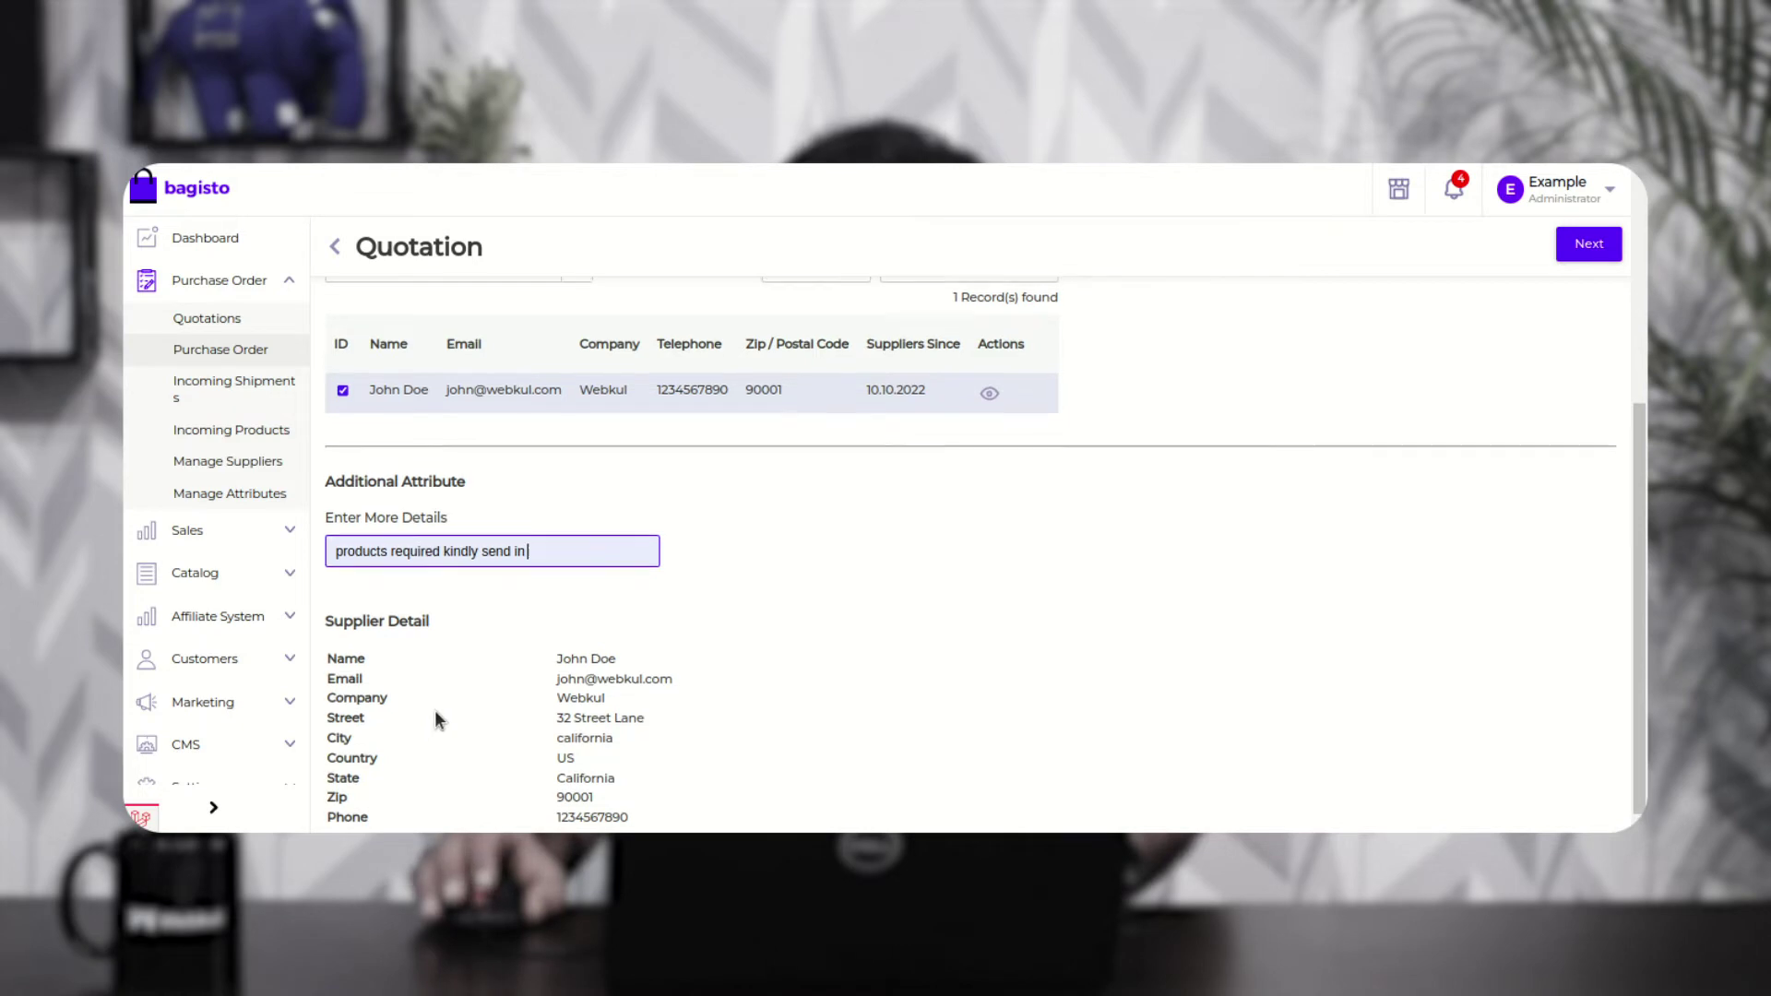
Step: Continue to product selection, include Red Shoes and T Shirt Black with a quantity of 20 each, and create the quotation
{"action": "left_click", "coordinate": [1579, 245]}
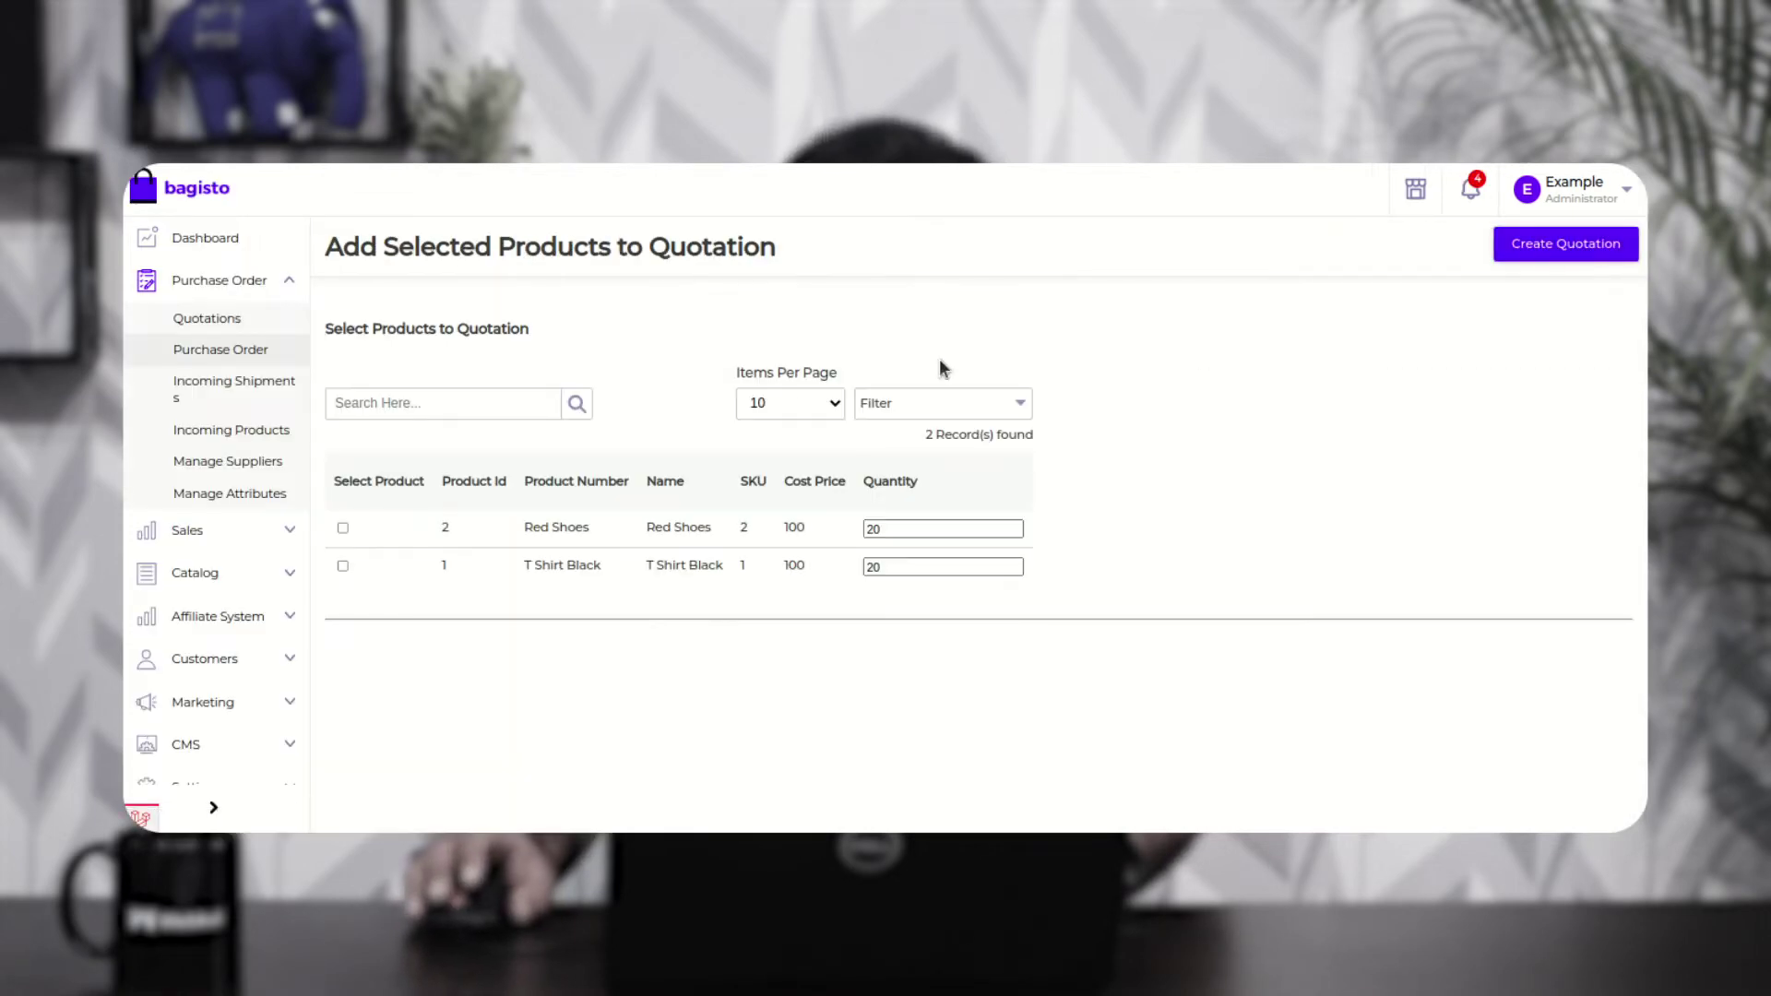
{"action": "left_click_drag", "start_coordinate": [345, 248], "coordinate": [759, 247]}
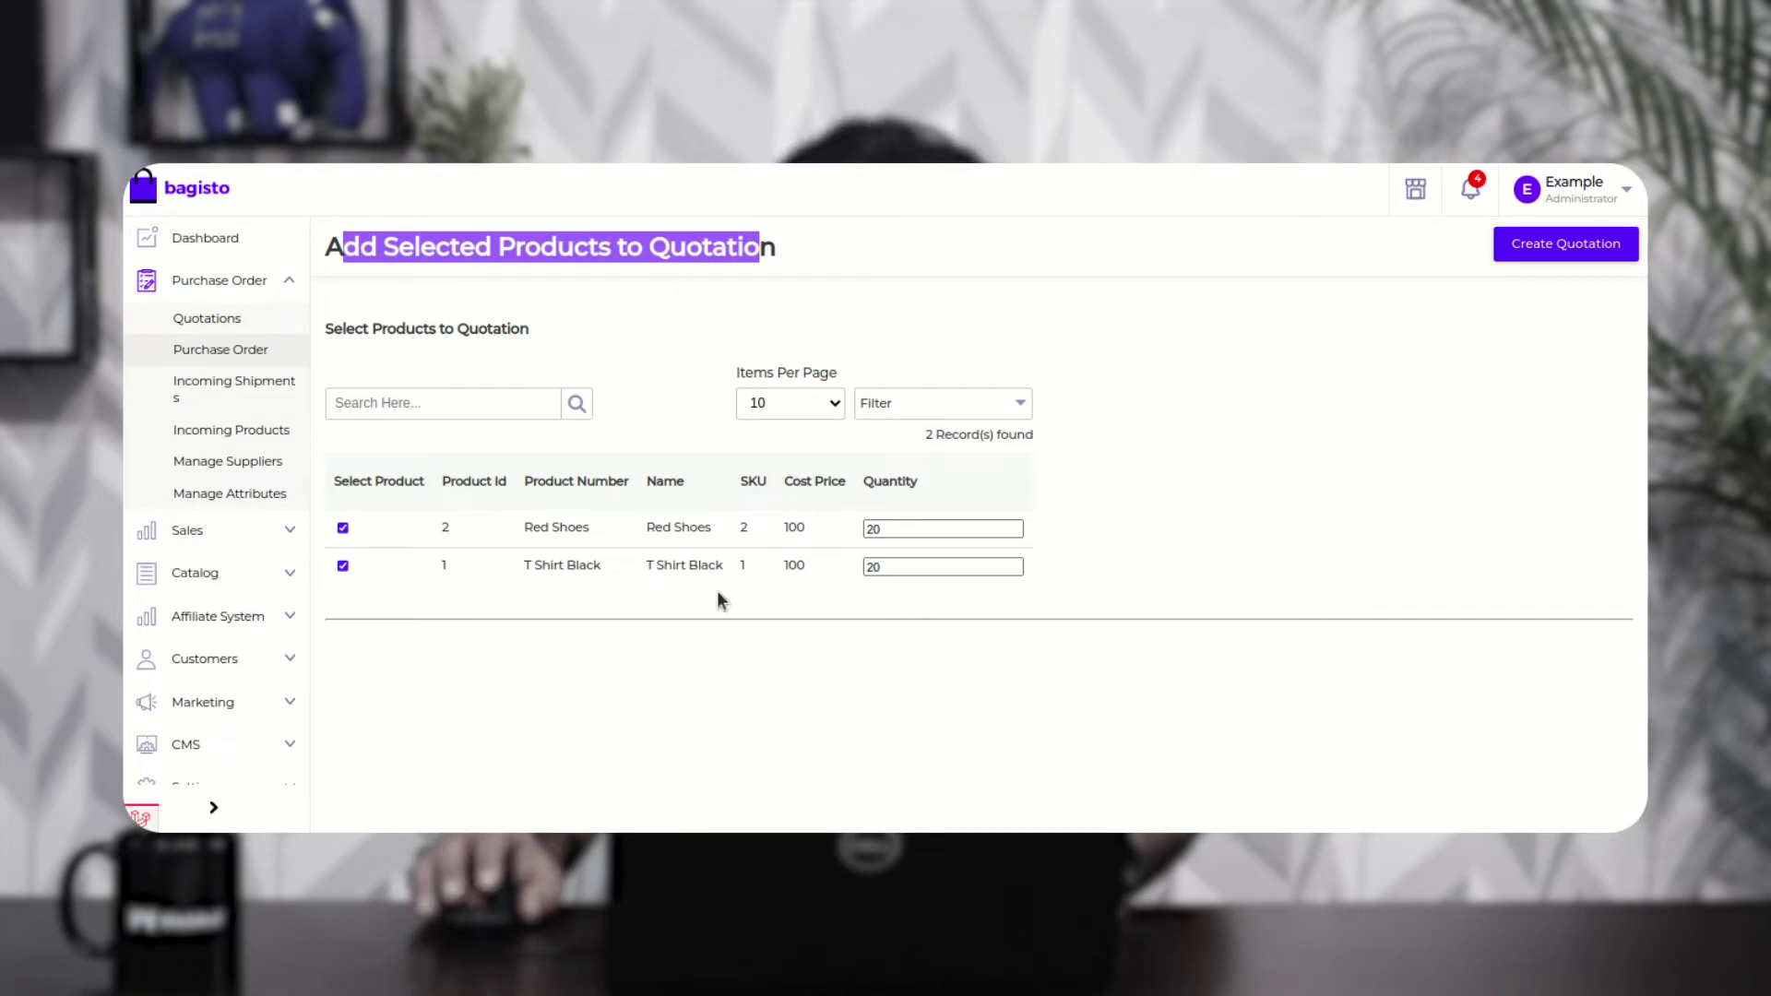
{"action": "left_click", "coordinate": [1566, 242]}
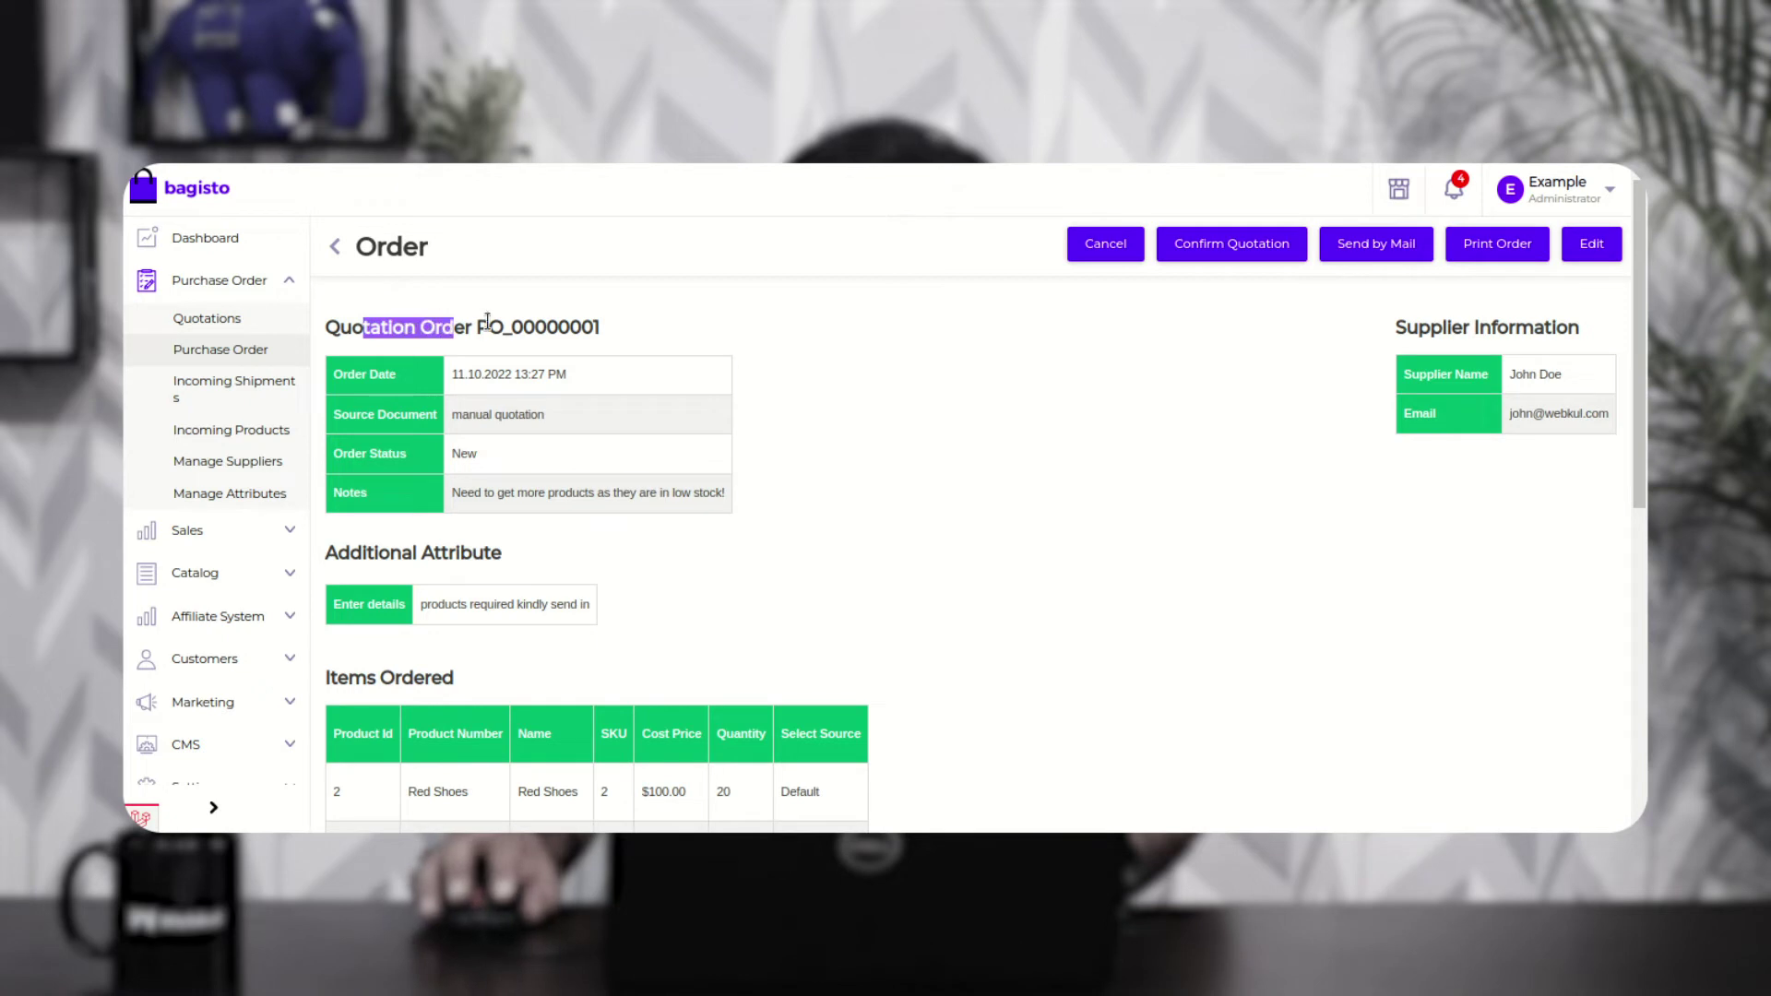
Step: Review the created quotation's order details, notes, additional attribute, ordered items, grand total and Comments History section
{"action": "left_click_drag", "start_coordinate": [474, 330], "coordinate": [584, 324]}
{"action": "left_click", "coordinate": [560, 333]}
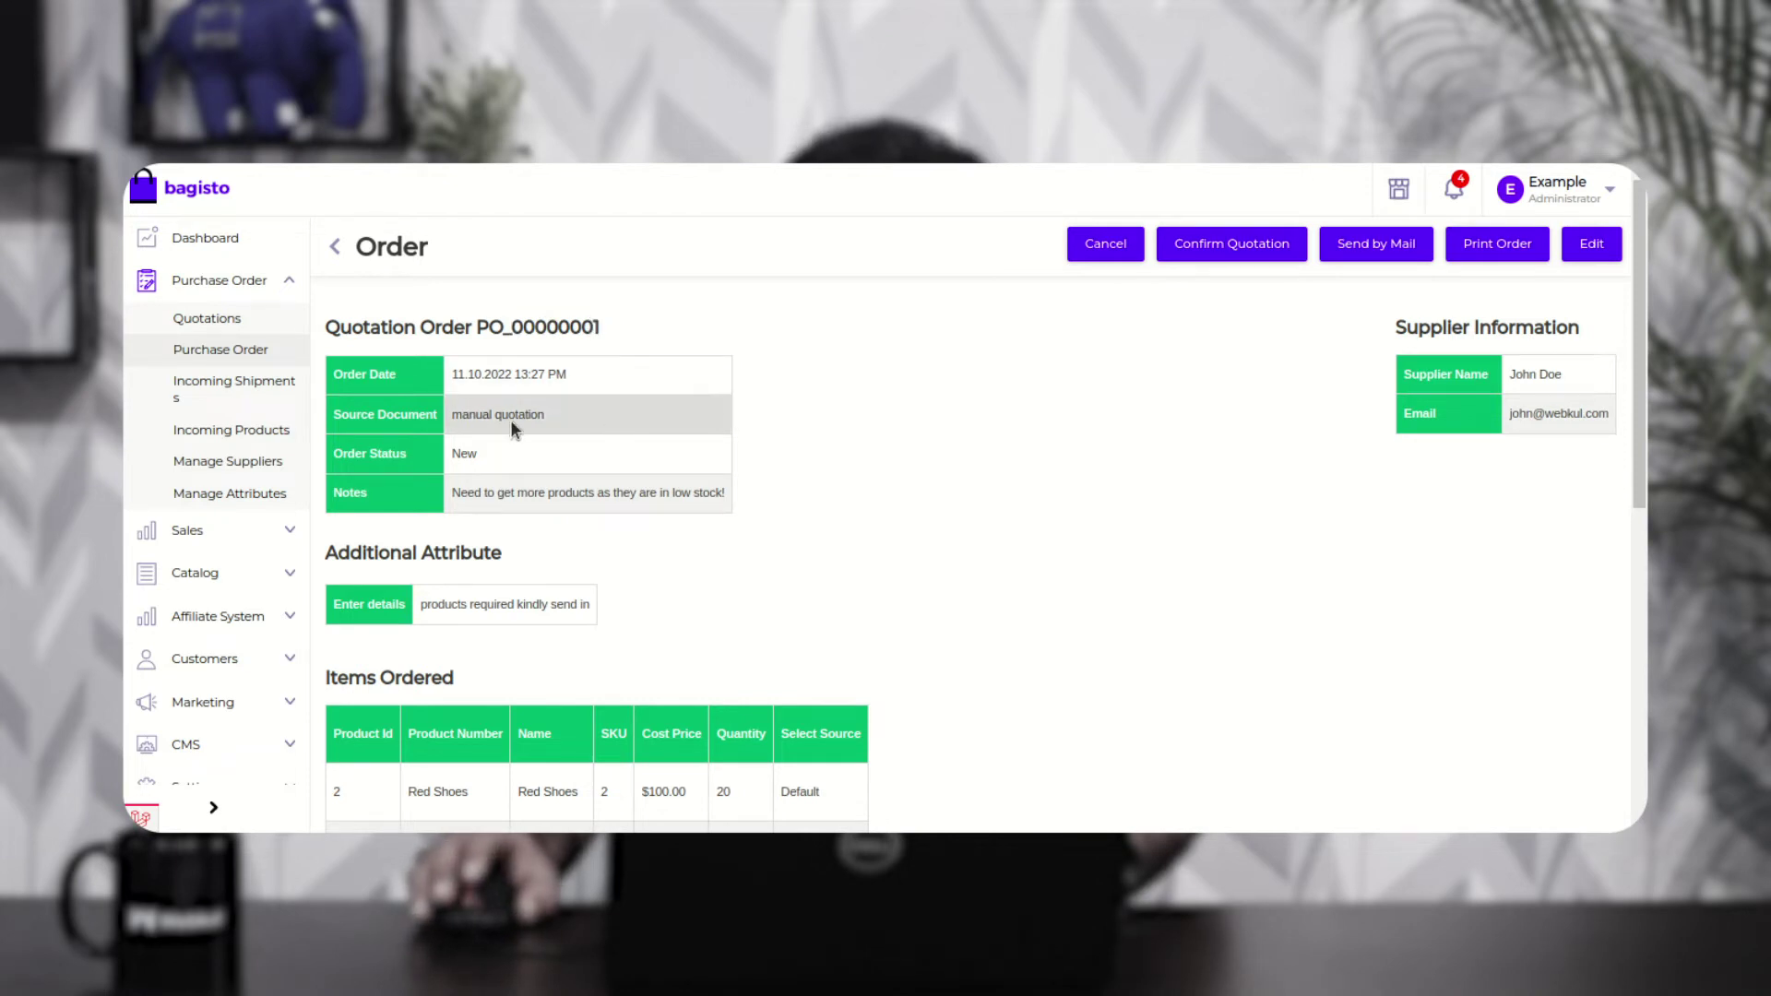
{"action": "left_click_drag", "start_coordinate": [581, 374], "coordinate": [450, 371]}
{"action": "left_click_drag", "start_coordinate": [544, 420], "coordinate": [452, 459]}
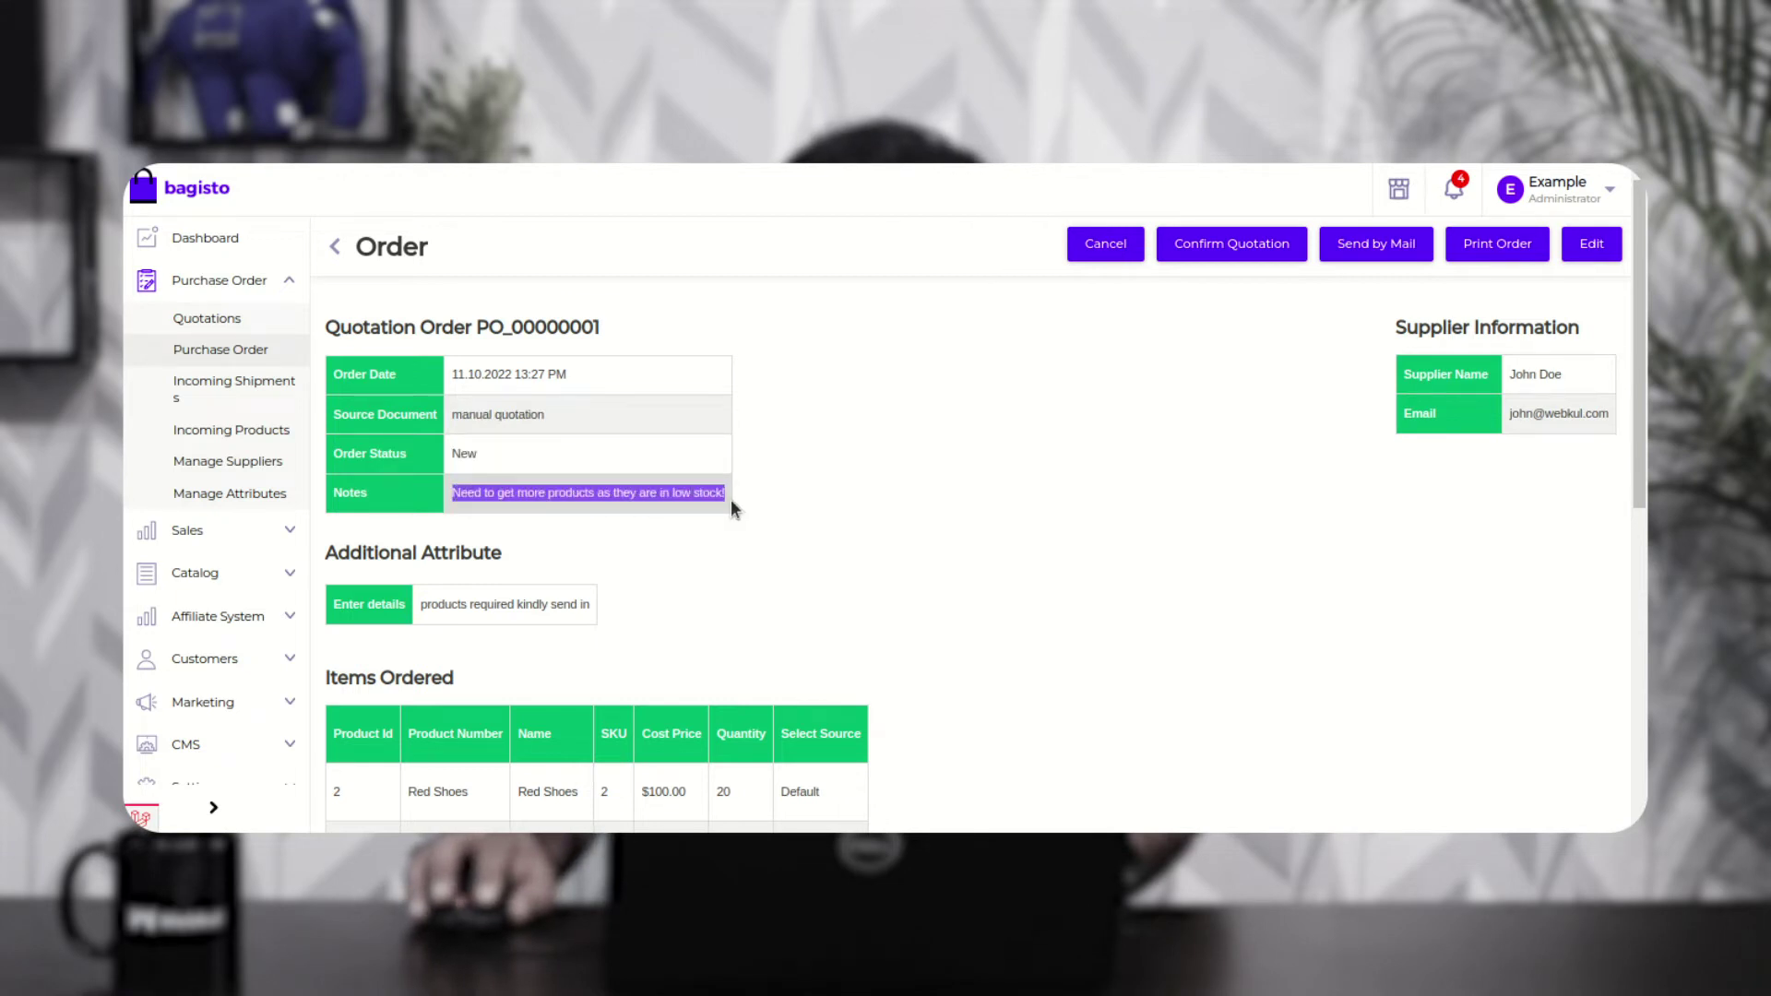
{"action": "scroll", "coordinate": [755, 604], "scroll_direction": "down", "scroll_amount": 1}
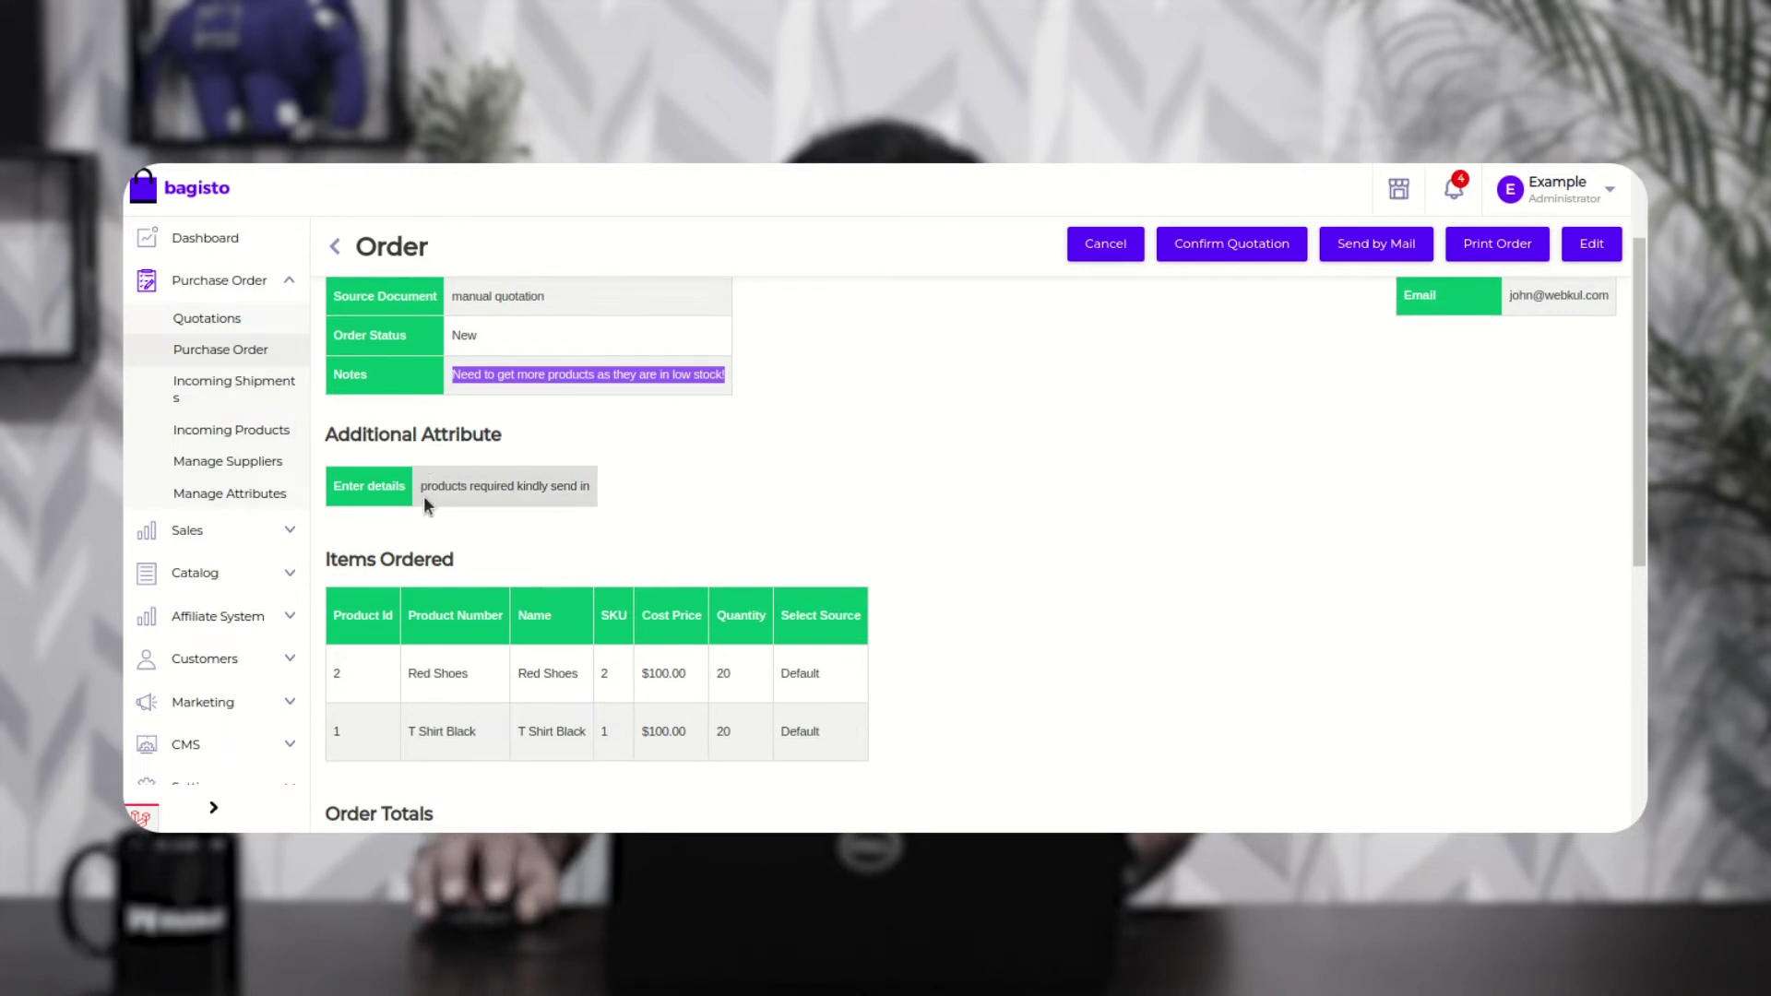
{"action": "left_click_drag", "start_coordinate": [422, 490], "coordinate": [594, 495]}
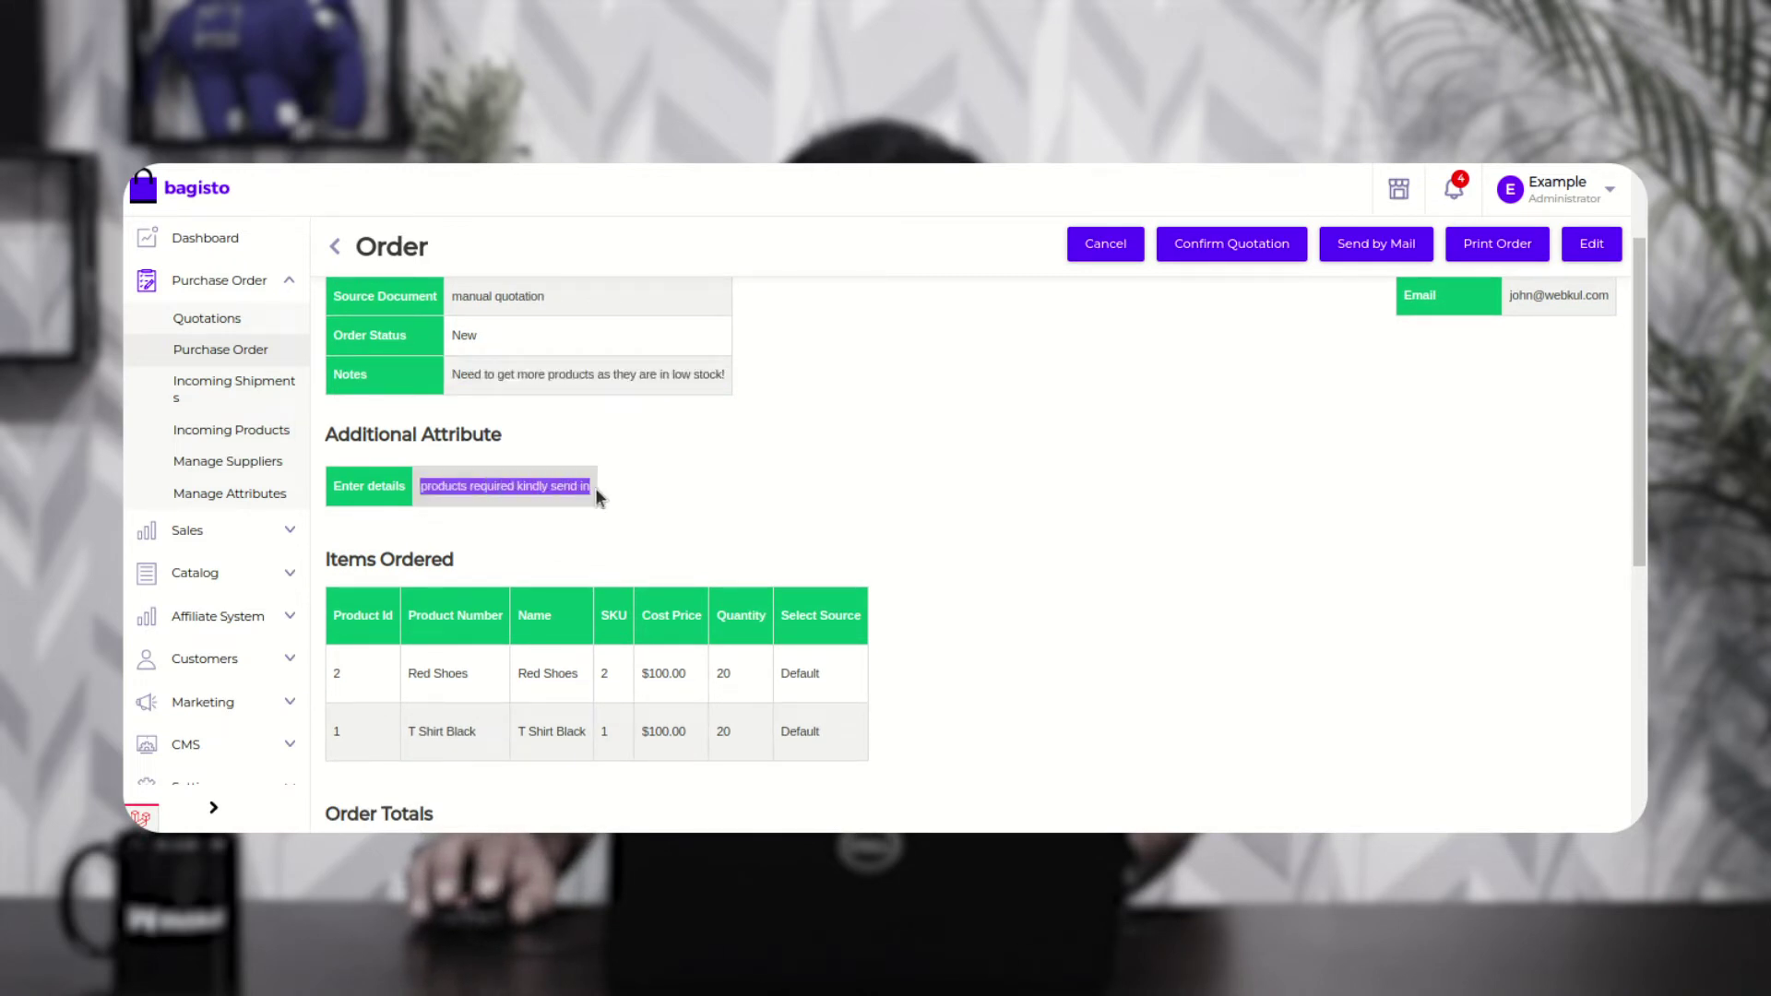
{"action": "scroll", "coordinate": [594, 489], "scroll_direction": "down", "scroll_amount": 2}
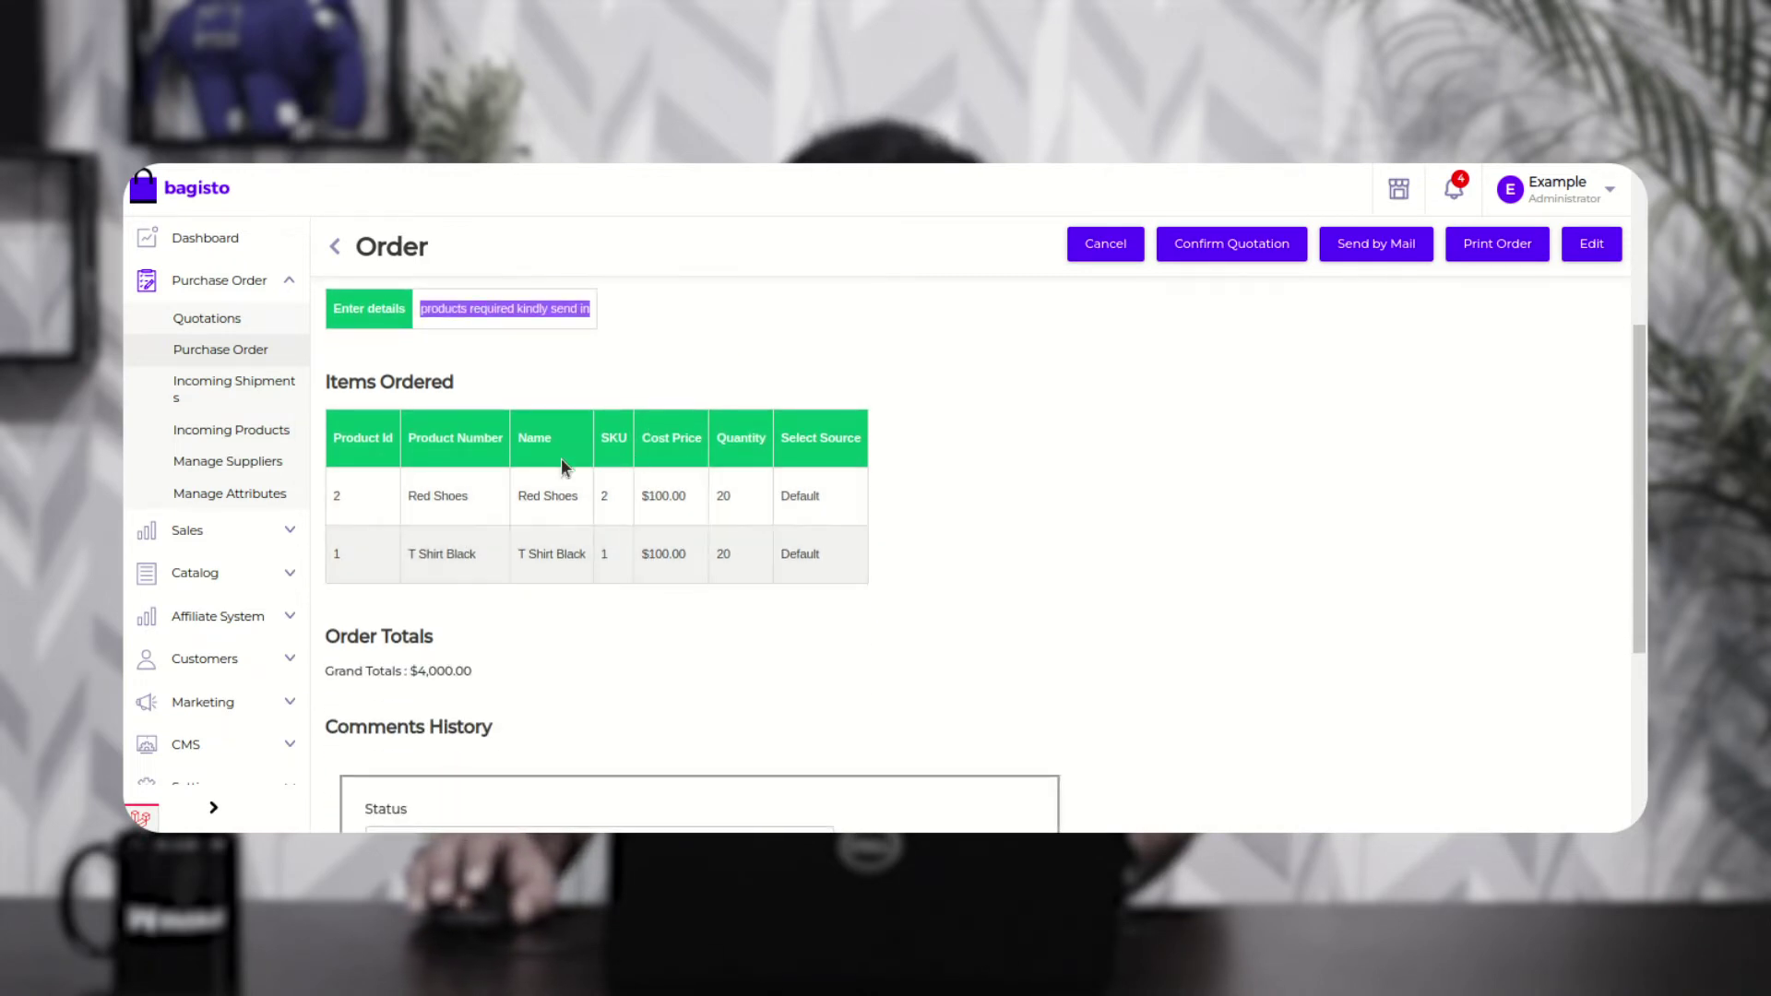
{"action": "scroll", "coordinate": [516, 539], "scroll_direction": "down", "scroll_amount": 1}
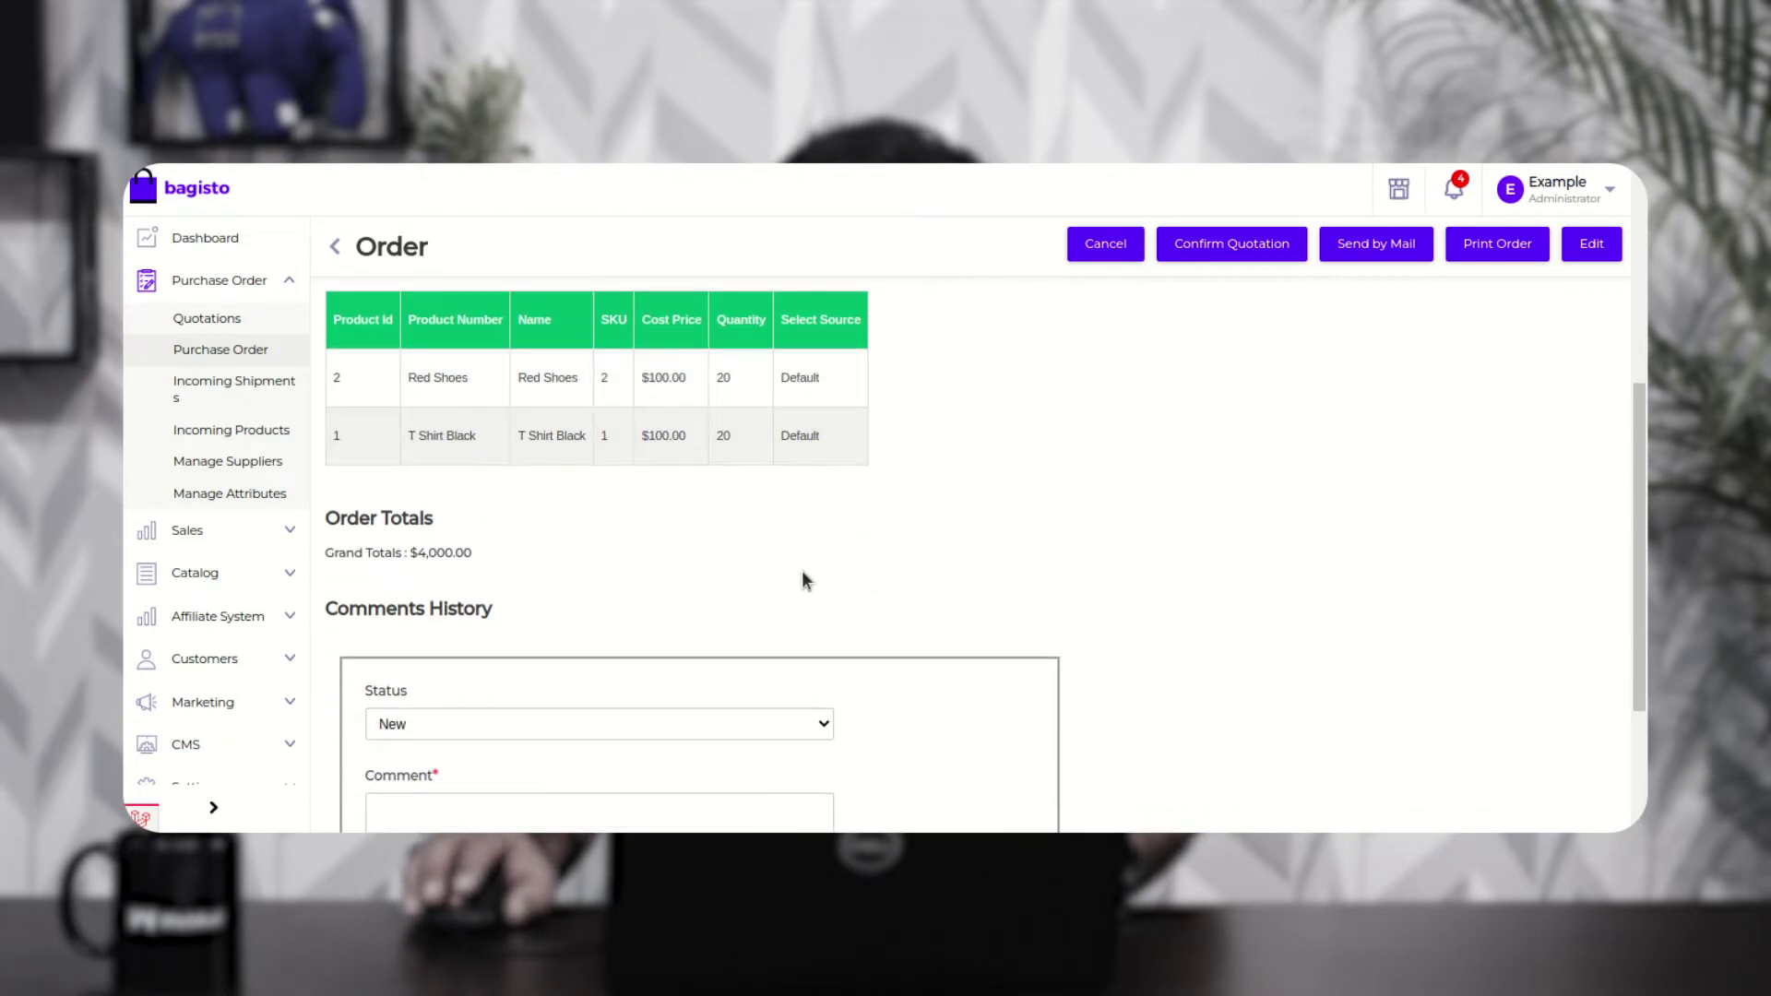
{"action": "scroll", "coordinate": [801, 578], "scroll_direction": "down", "scroll_amount": 1}
{"action": "left_click_drag", "start_coordinate": [395, 444], "coordinate": [485, 438]}
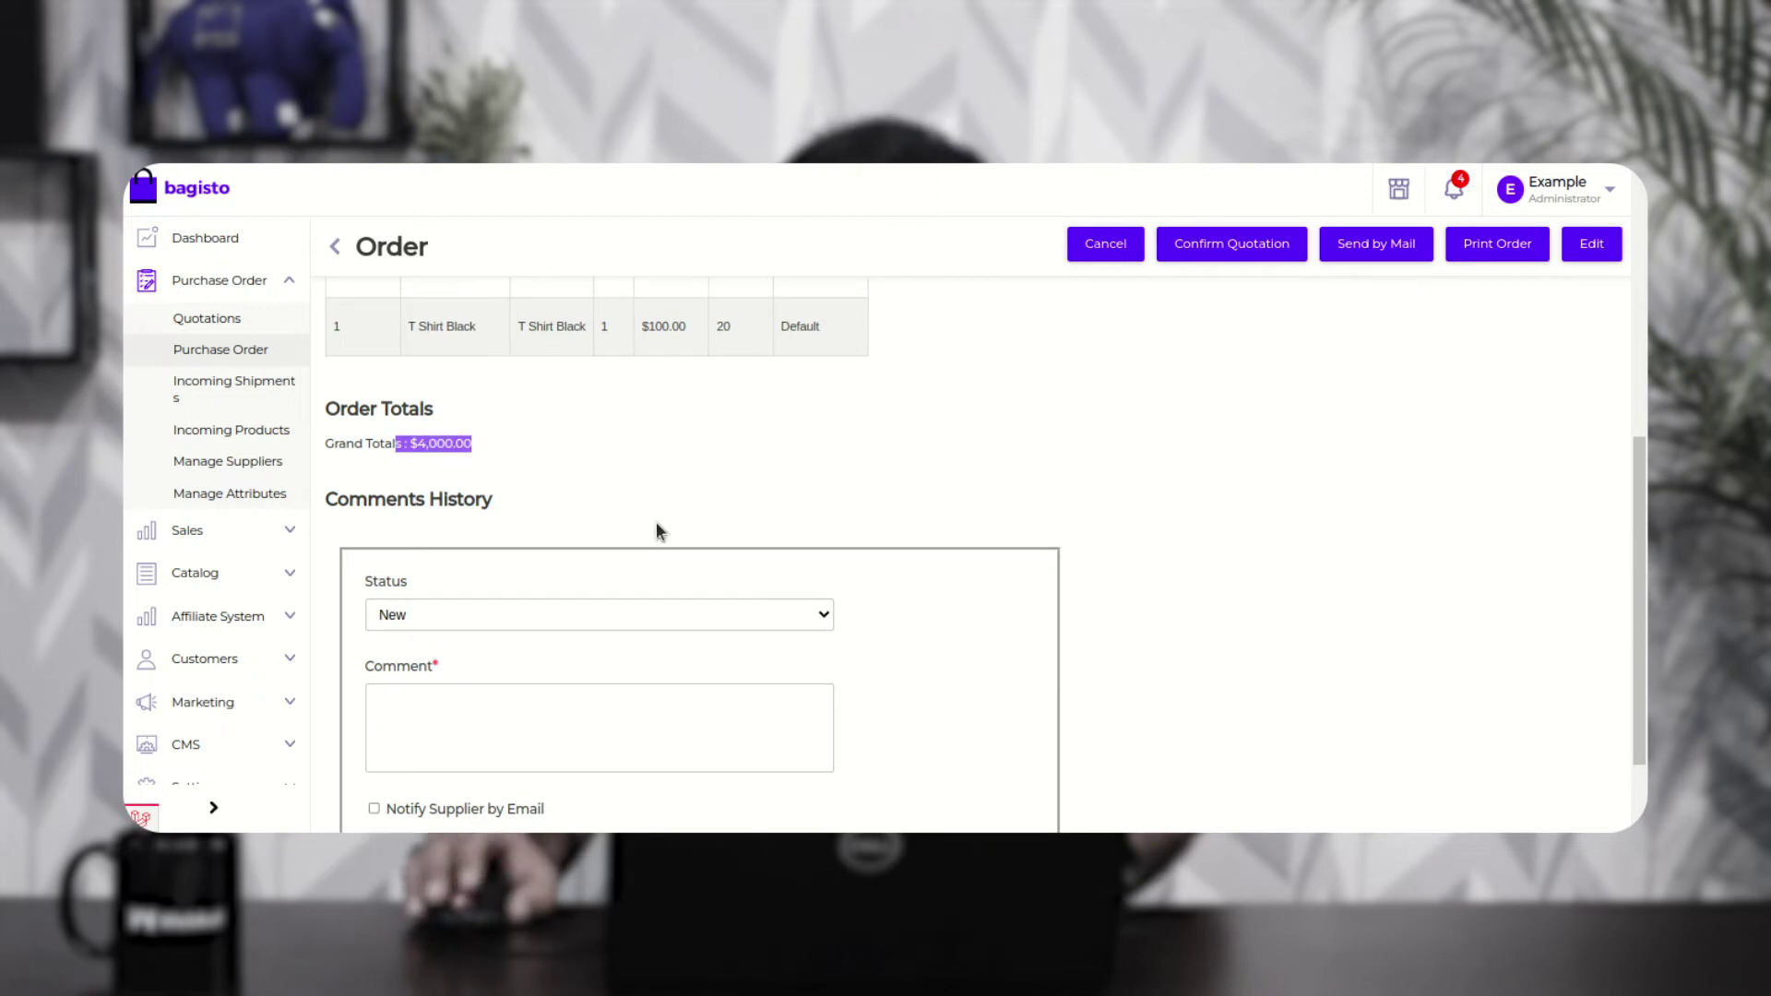
{"action": "scroll", "coordinate": [664, 515], "scroll_direction": "up", "scroll_amount": 5}
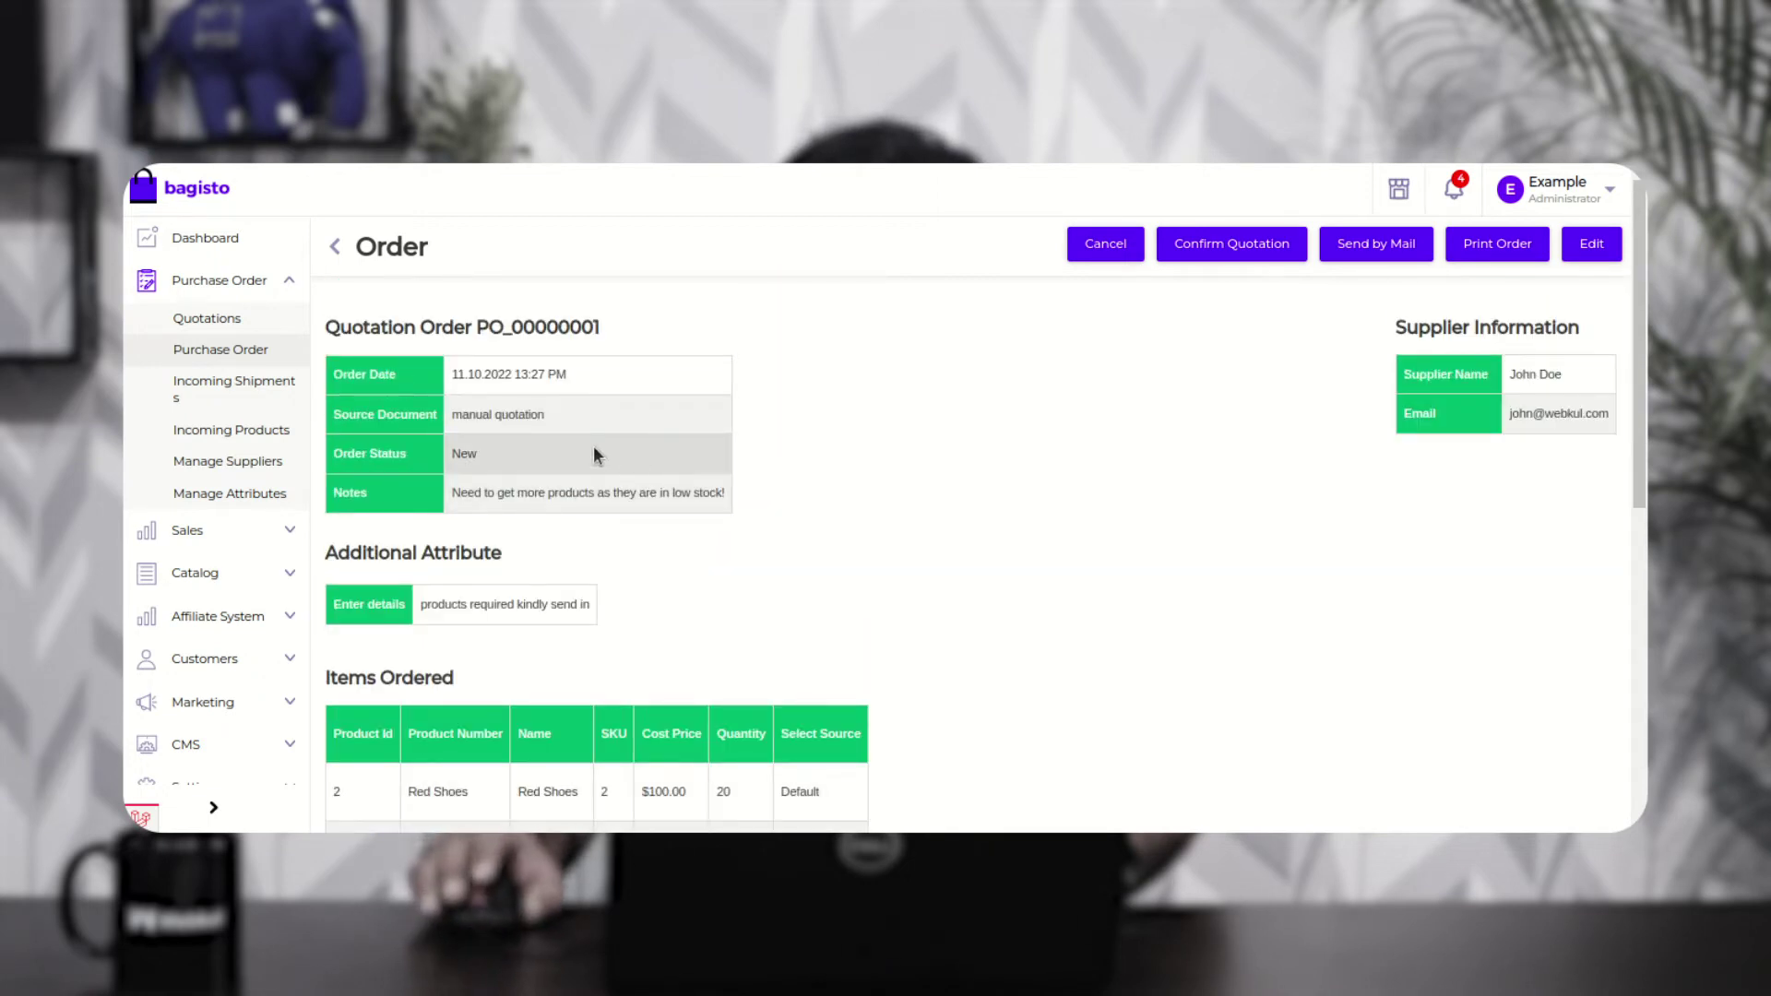
{"action": "scroll", "coordinate": [645, 479], "scroll_direction": "down", "scroll_amount": 6}
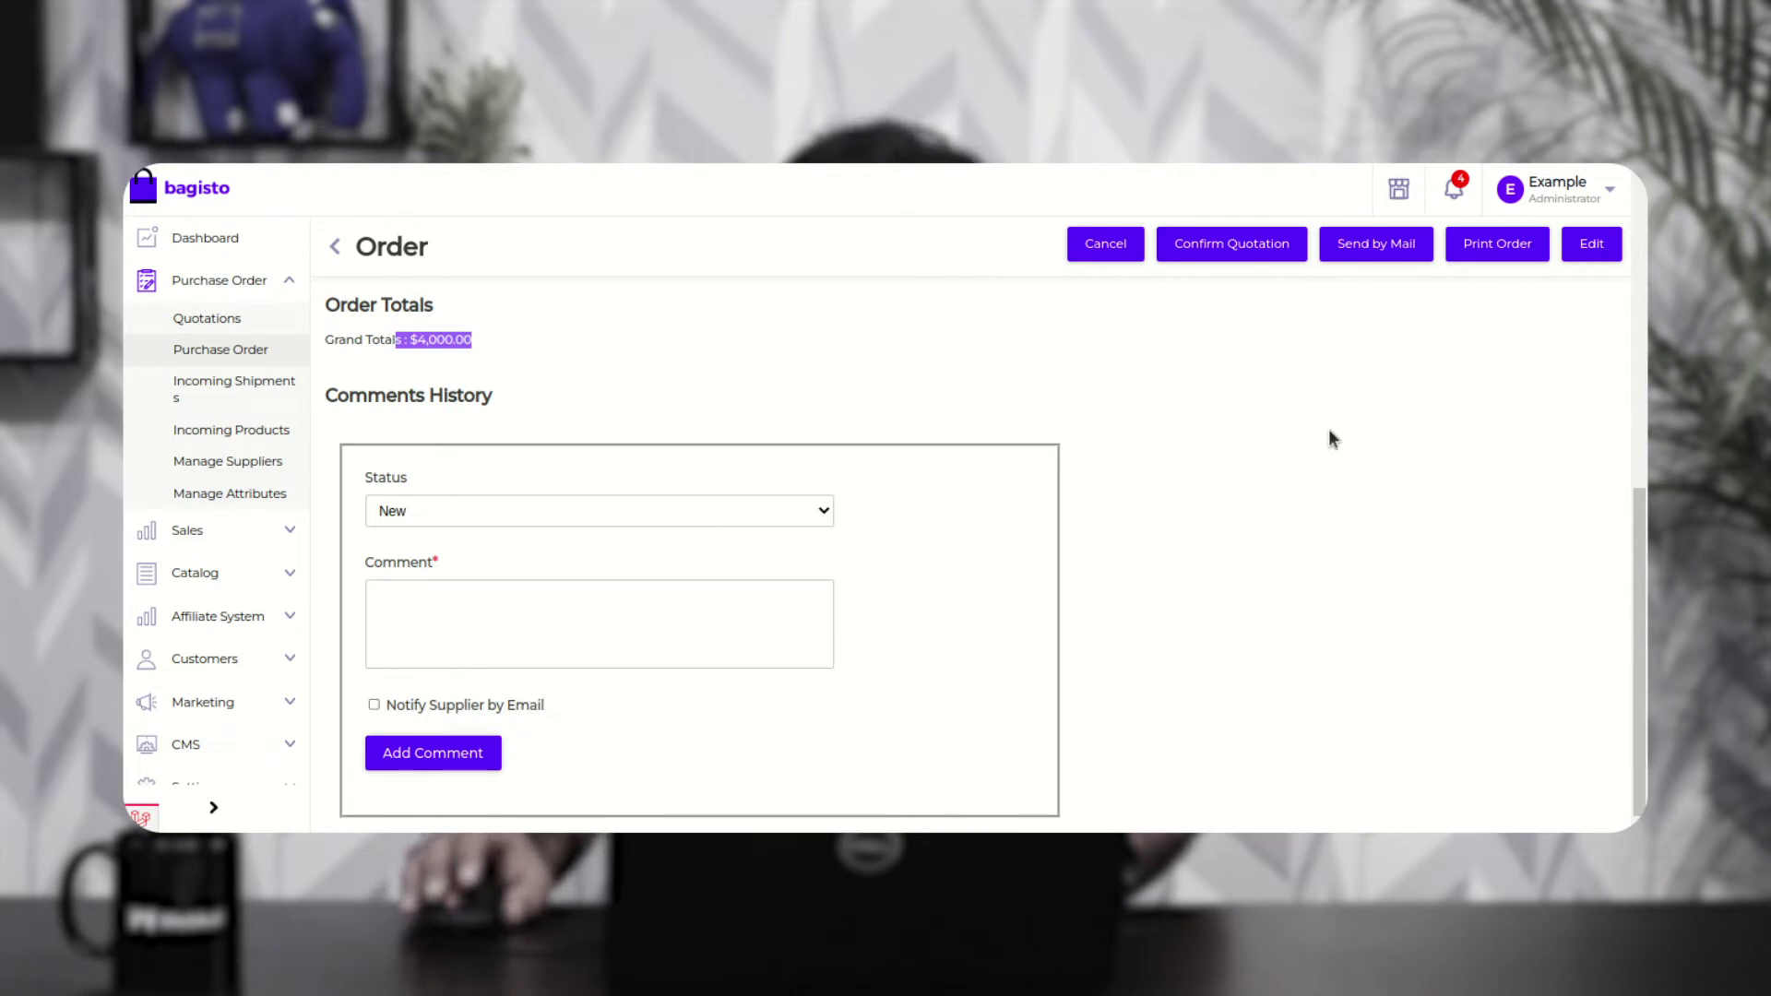
{"action": "scroll", "coordinate": [1254, 412], "scroll_direction": "up", "scroll_amount": 10}
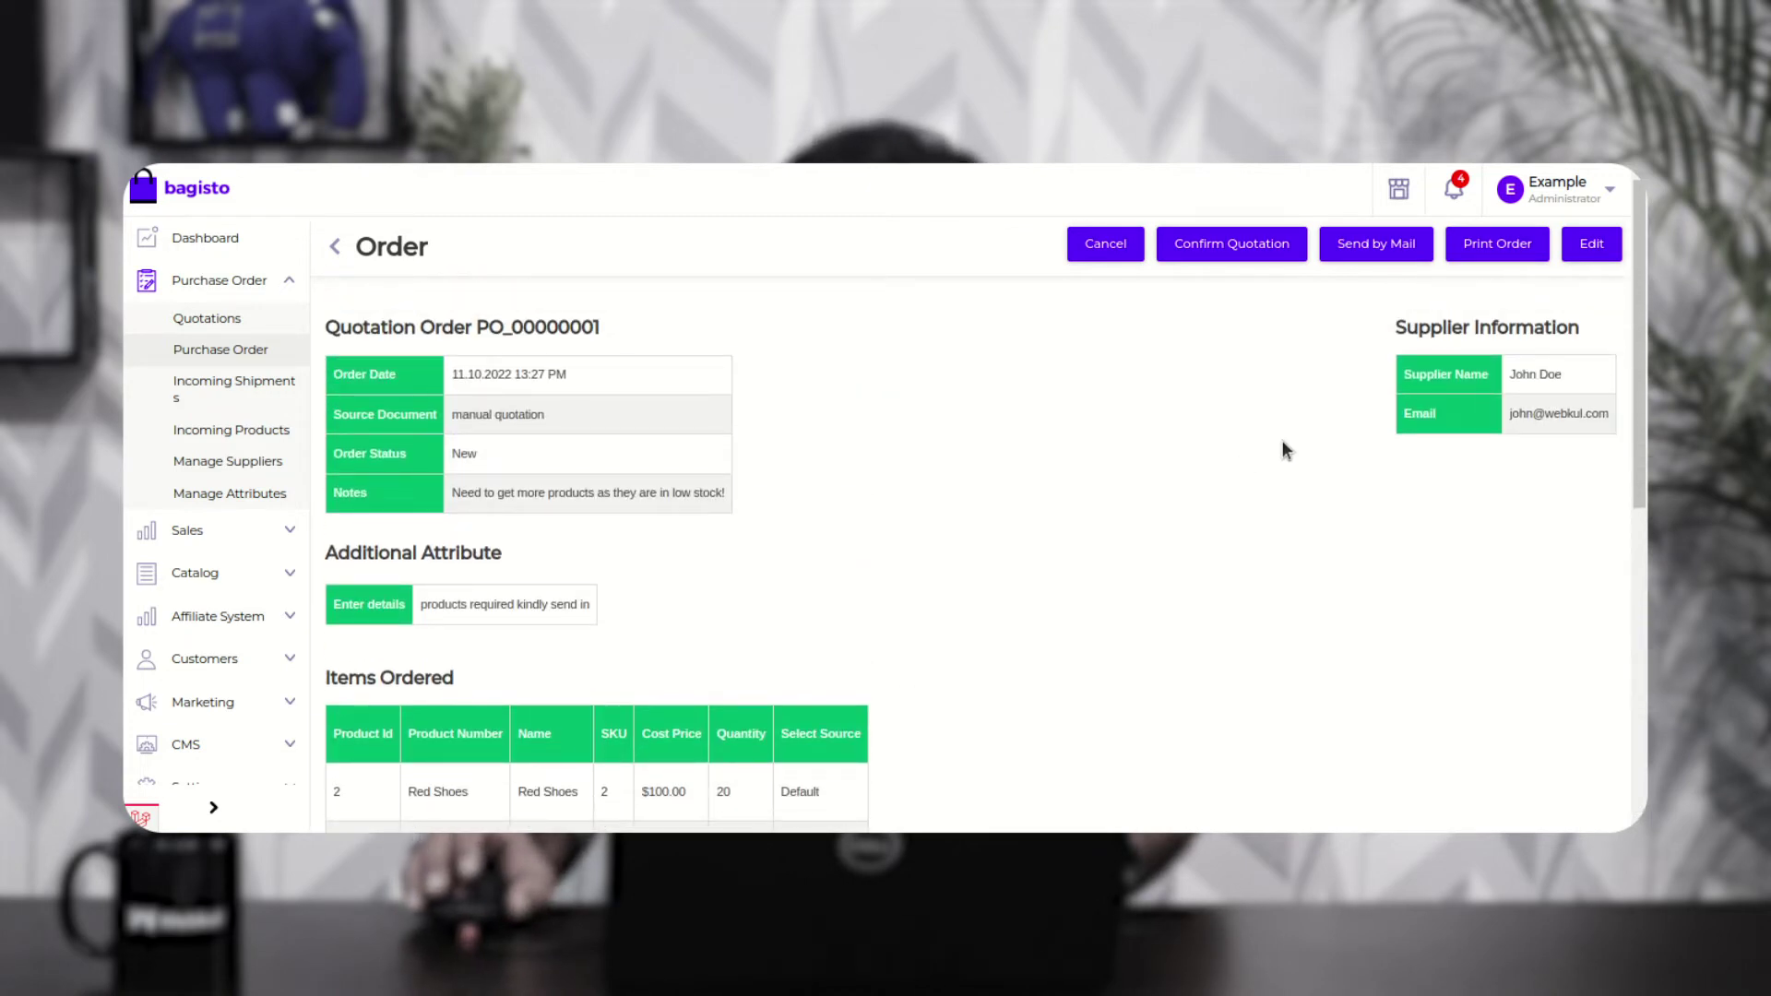
Step: Send the quotation to the supplier by mail and open the Order Quotation Mail in the Mailtrap inbox
{"action": "left_click", "coordinate": [1385, 249]}
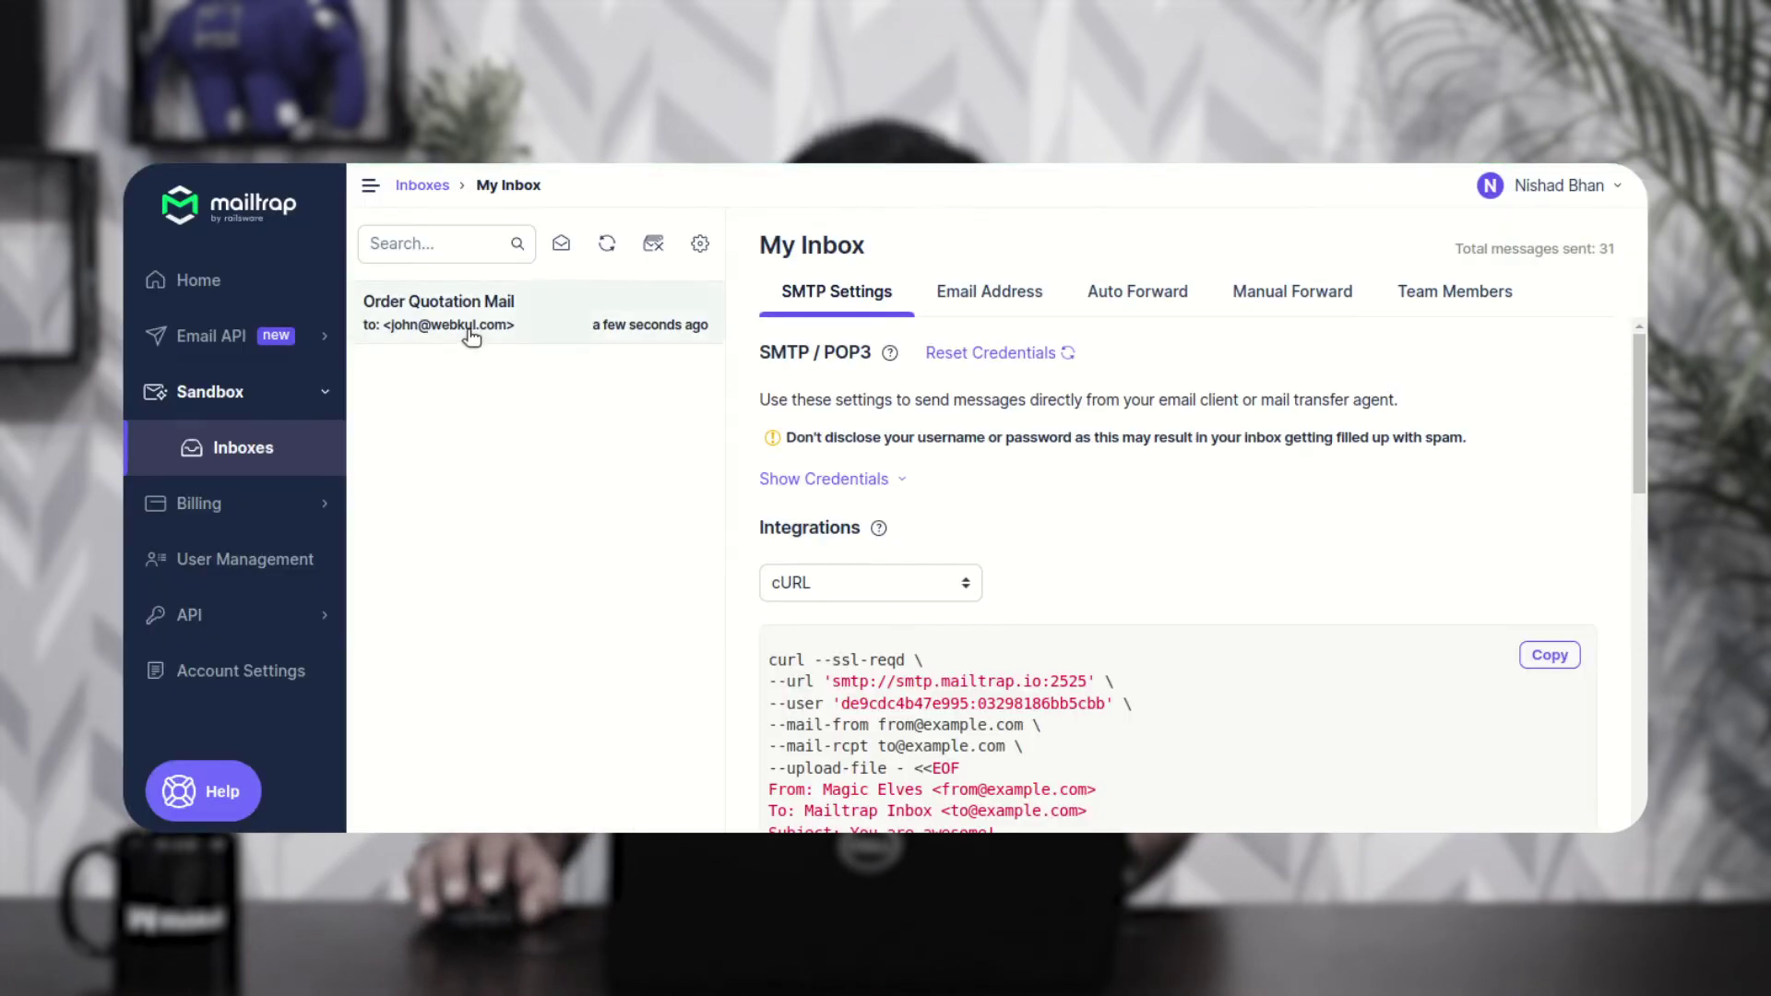
{"action": "left_click", "coordinate": [485, 323]}
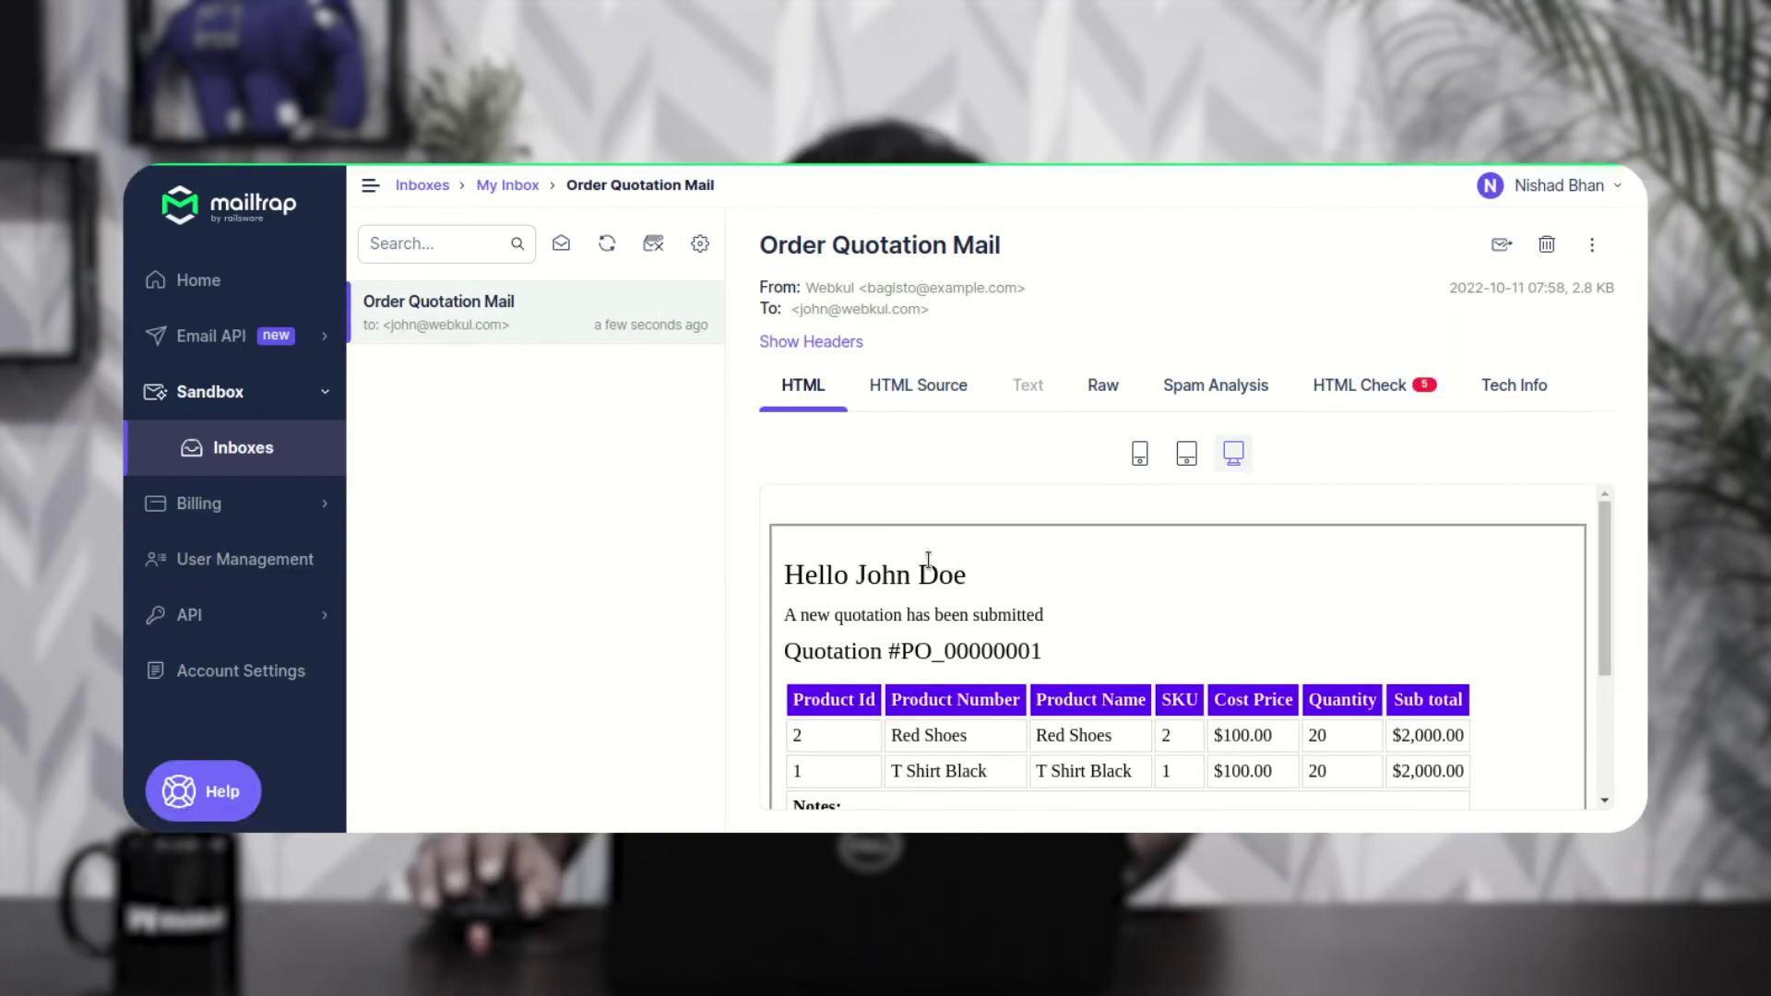
Step: Examine the quotation email's greeting, product table, notes and Enter details attribute
{"action": "left_click_drag", "start_coordinate": [1607, 544], "coordinate": [1603, 555]}
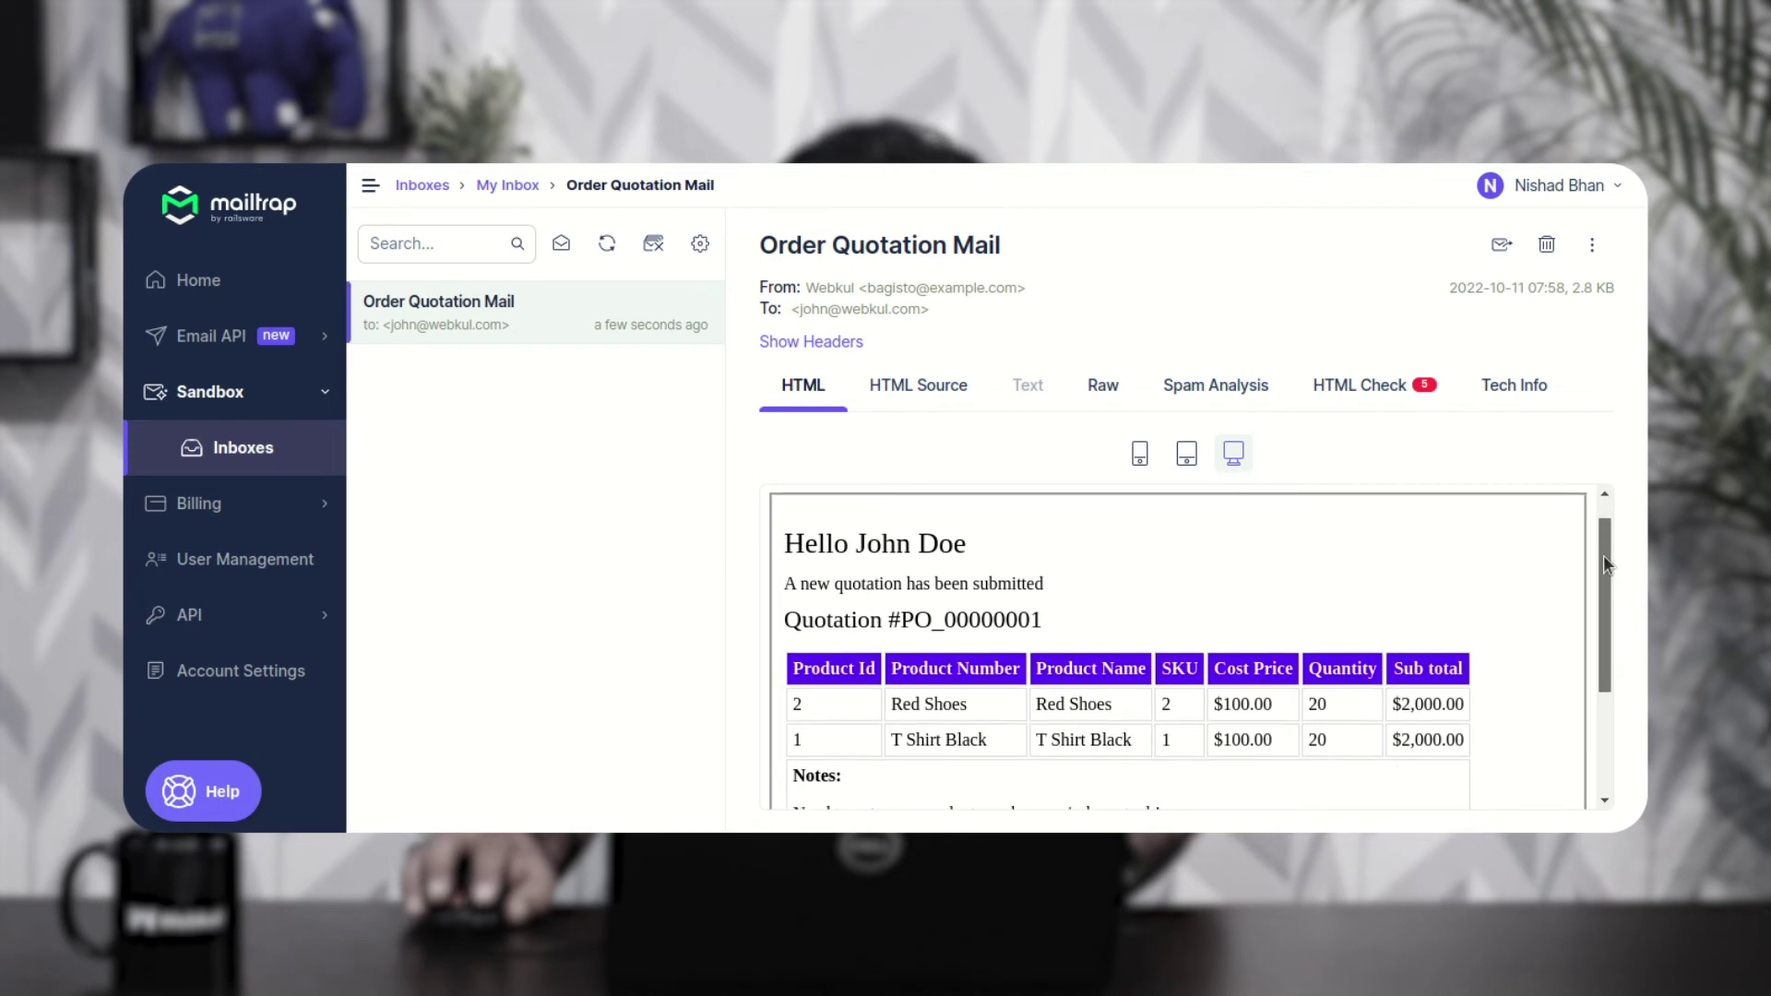
{"action": "left_click_drag", "start_coordinate": [804, 544], "coordinate": [959, 581]}
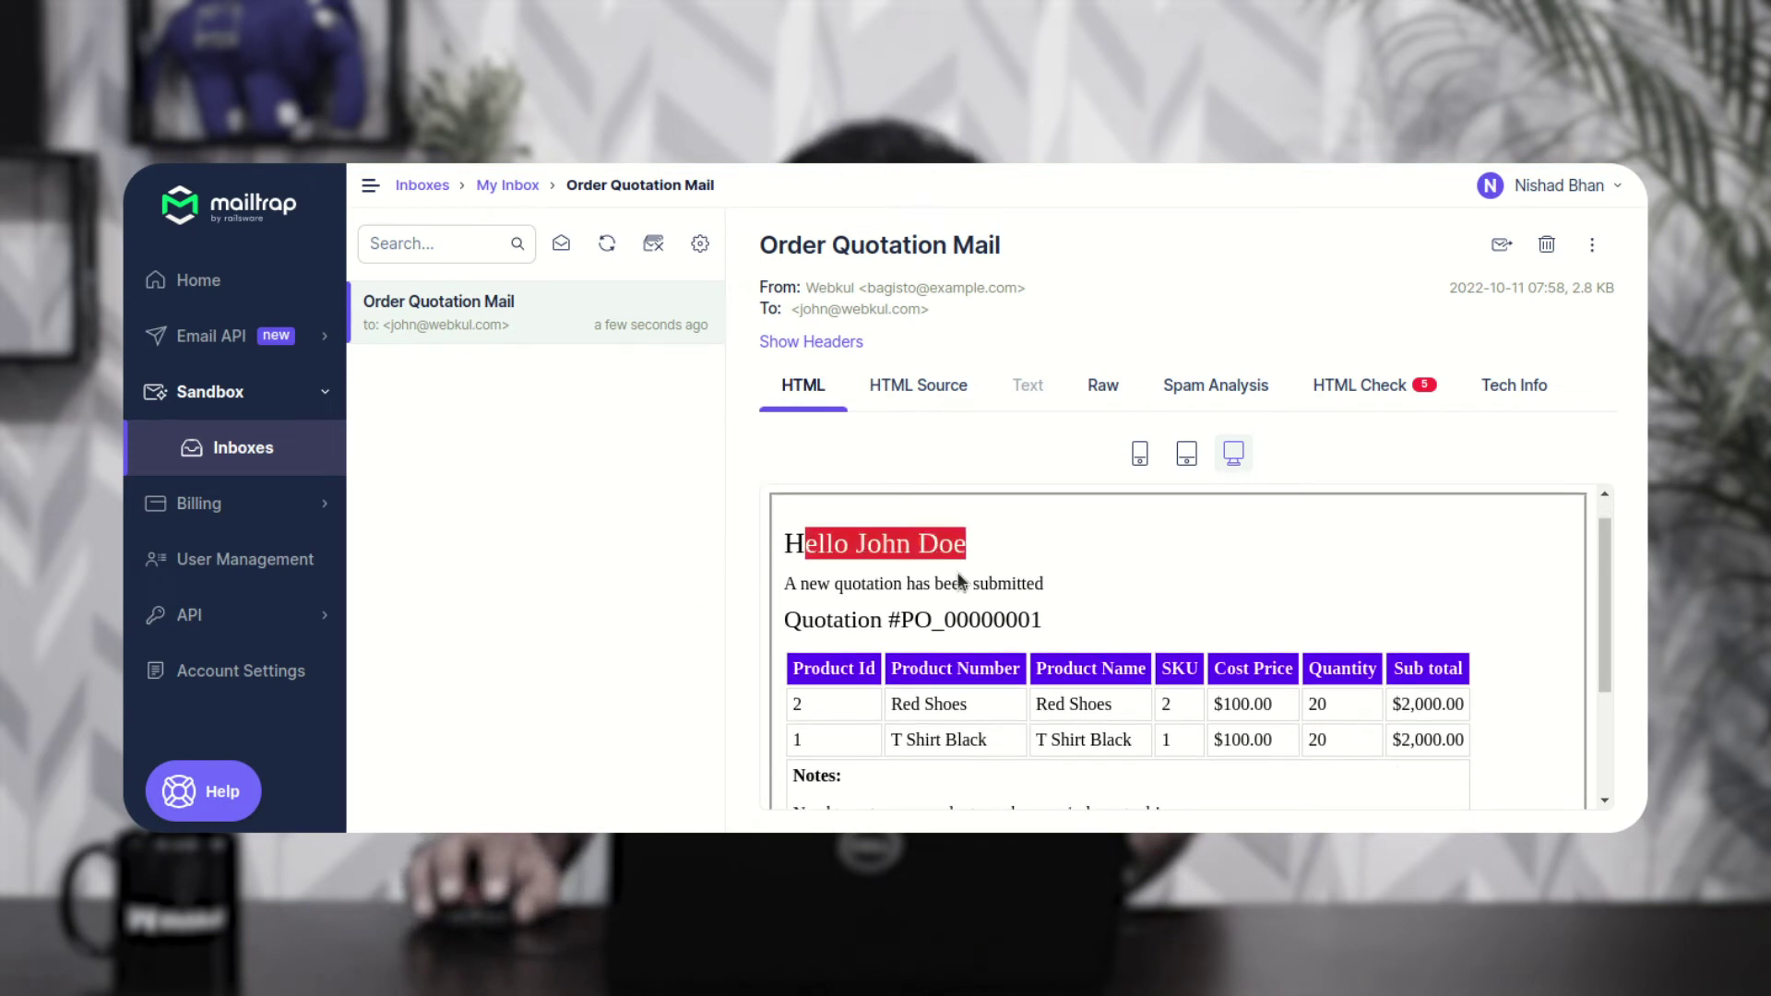
{"action": "left_click", "coordinate": [822, 599]}
{"action": "scroll", "coordinate": [1027, 595], "scroll_direction": "down", "scroll_amount": 1}
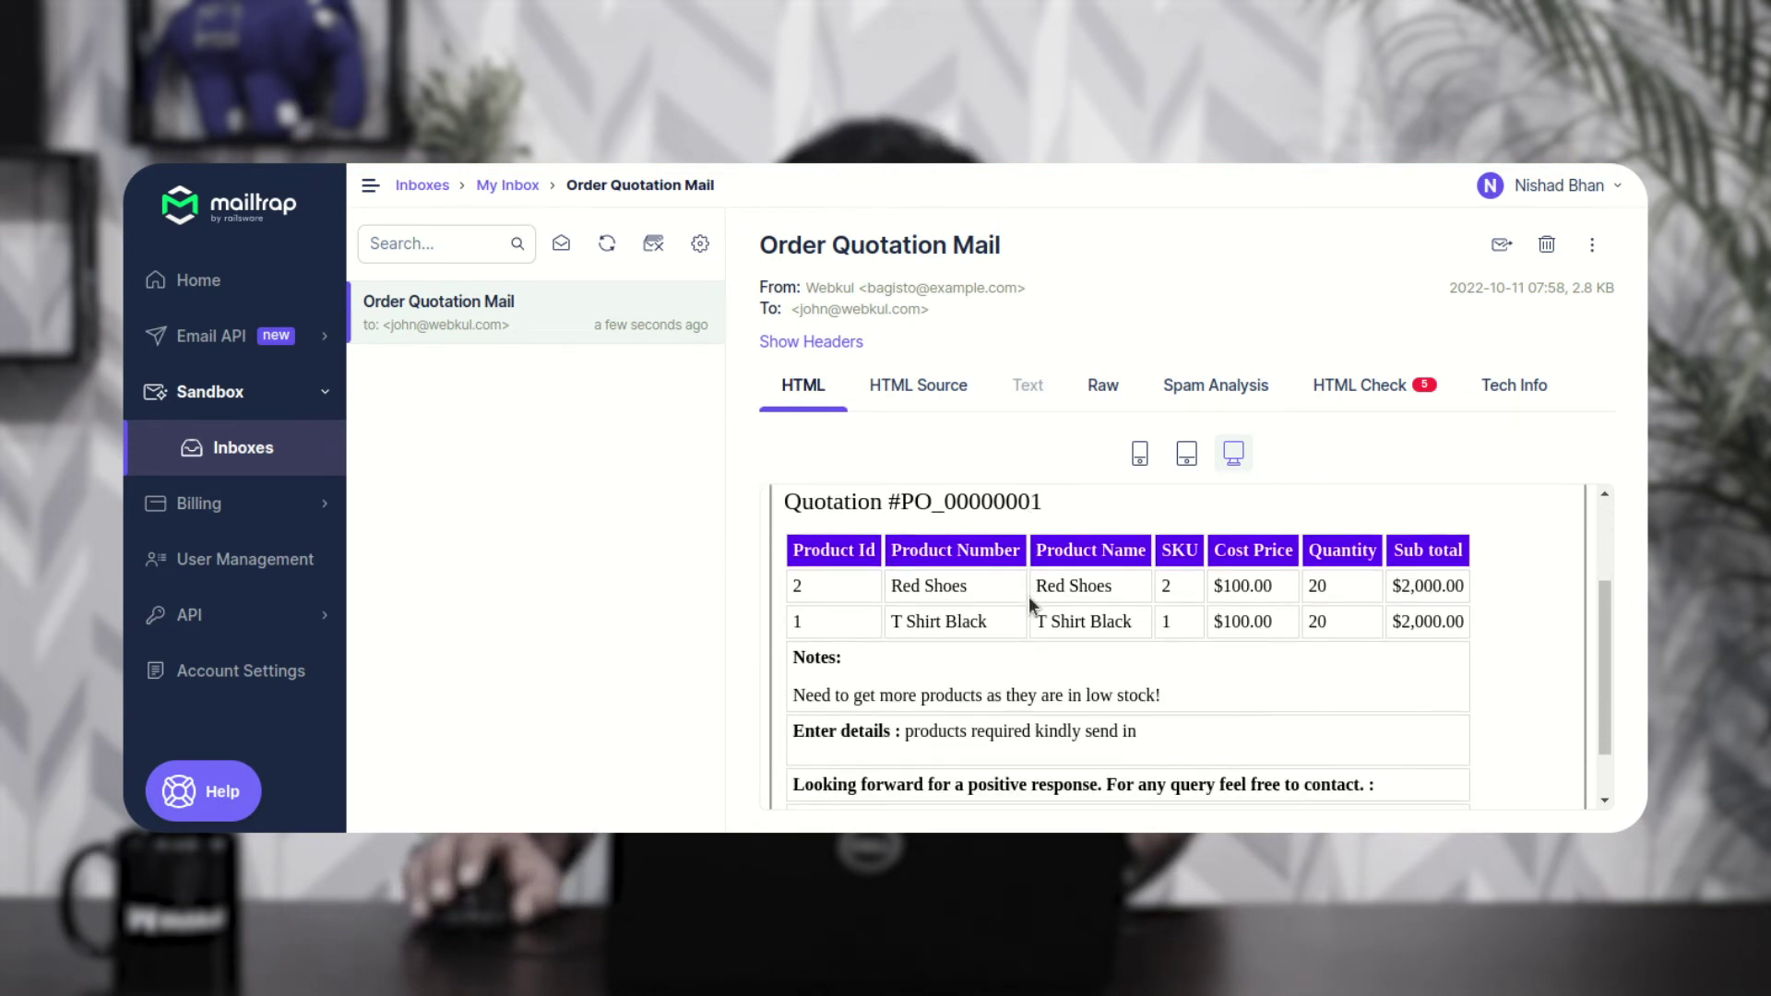
{"action": "left_click_drag", "start_coordinate": [919, 533], "coordinate": [1010, 632]}
{"action": "scroll", "coordinate": [983, 653], "scroll_direction": "down", "scroll_amount": 1}
{"action": "left_click_drag", "start_coordinate": [857, 671], "coordinate": [1153, 660]}
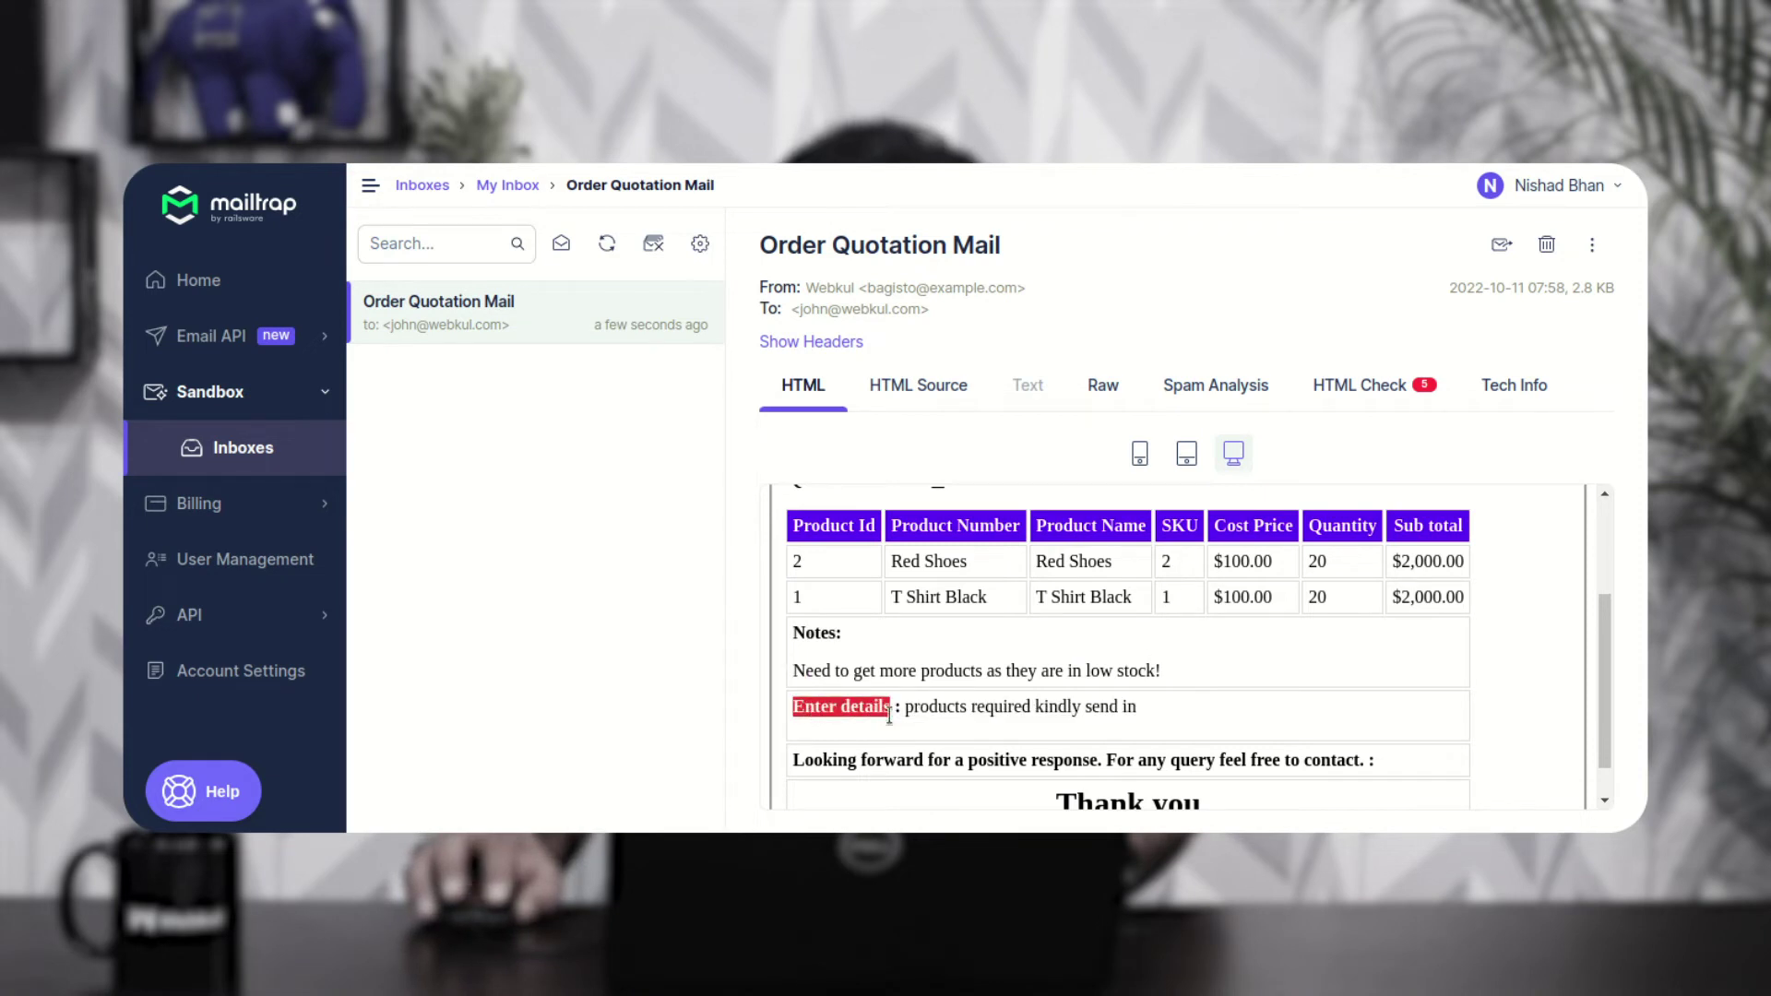
{"action": "left_click_drag", "start_coordinate": [899, 708], "coordinate": [1132, 708]}
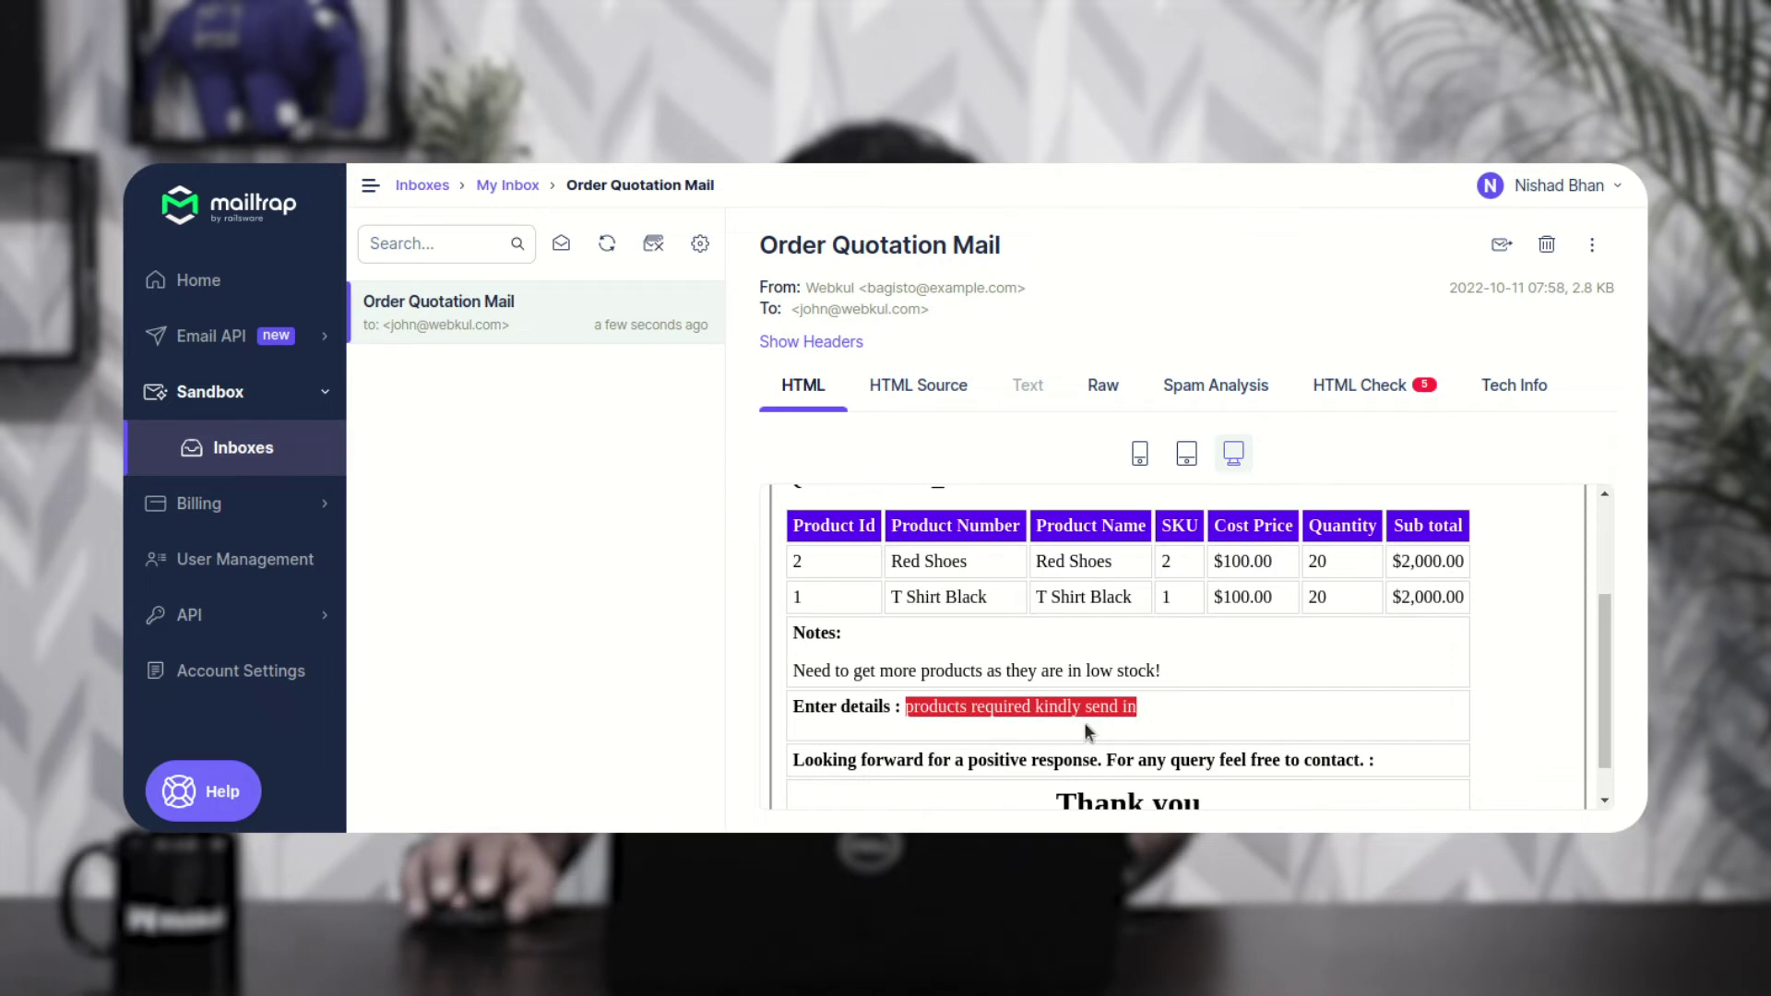
{"action": "left_click_drag", "start_coordinate": [950, 717], "coordinate": [910, 710]}
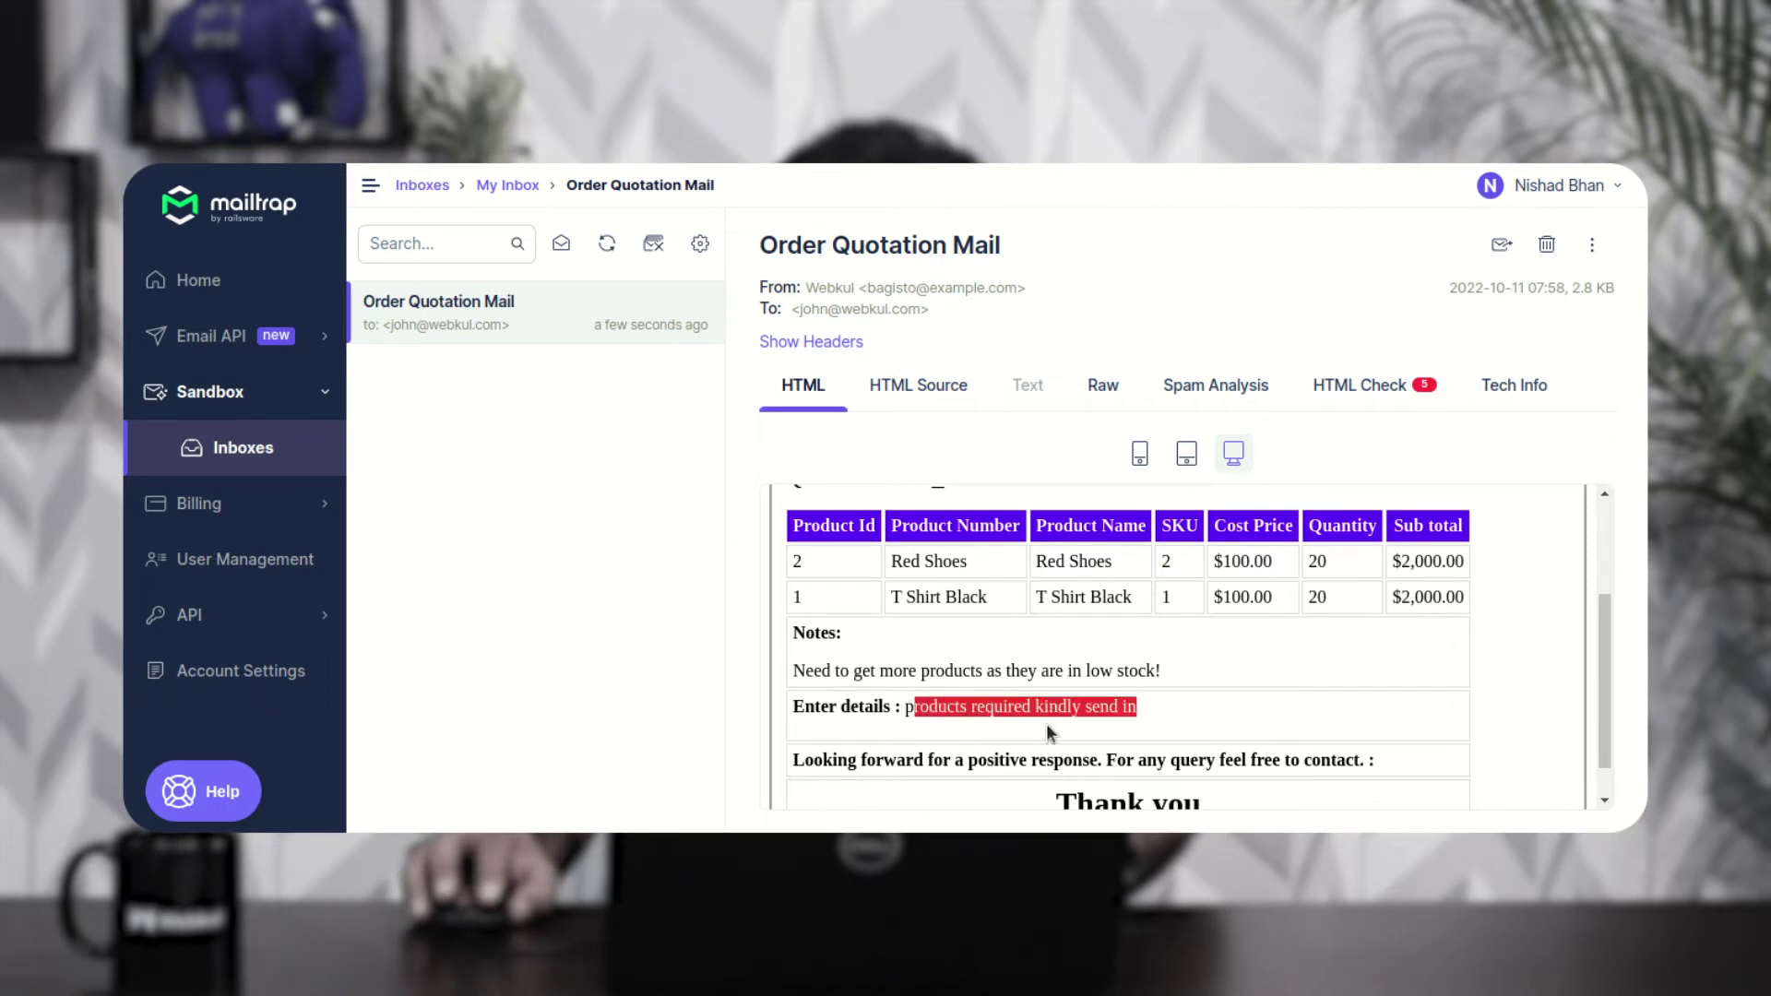
{"action": "scroll", "coordinate": [1155, 726], "scroll_direction": "down", "scroll_amount": 1}
{"action": "scroll", "coordinate": [1157, 723], "scroll_direction": "up", "scroll_amount": 3}
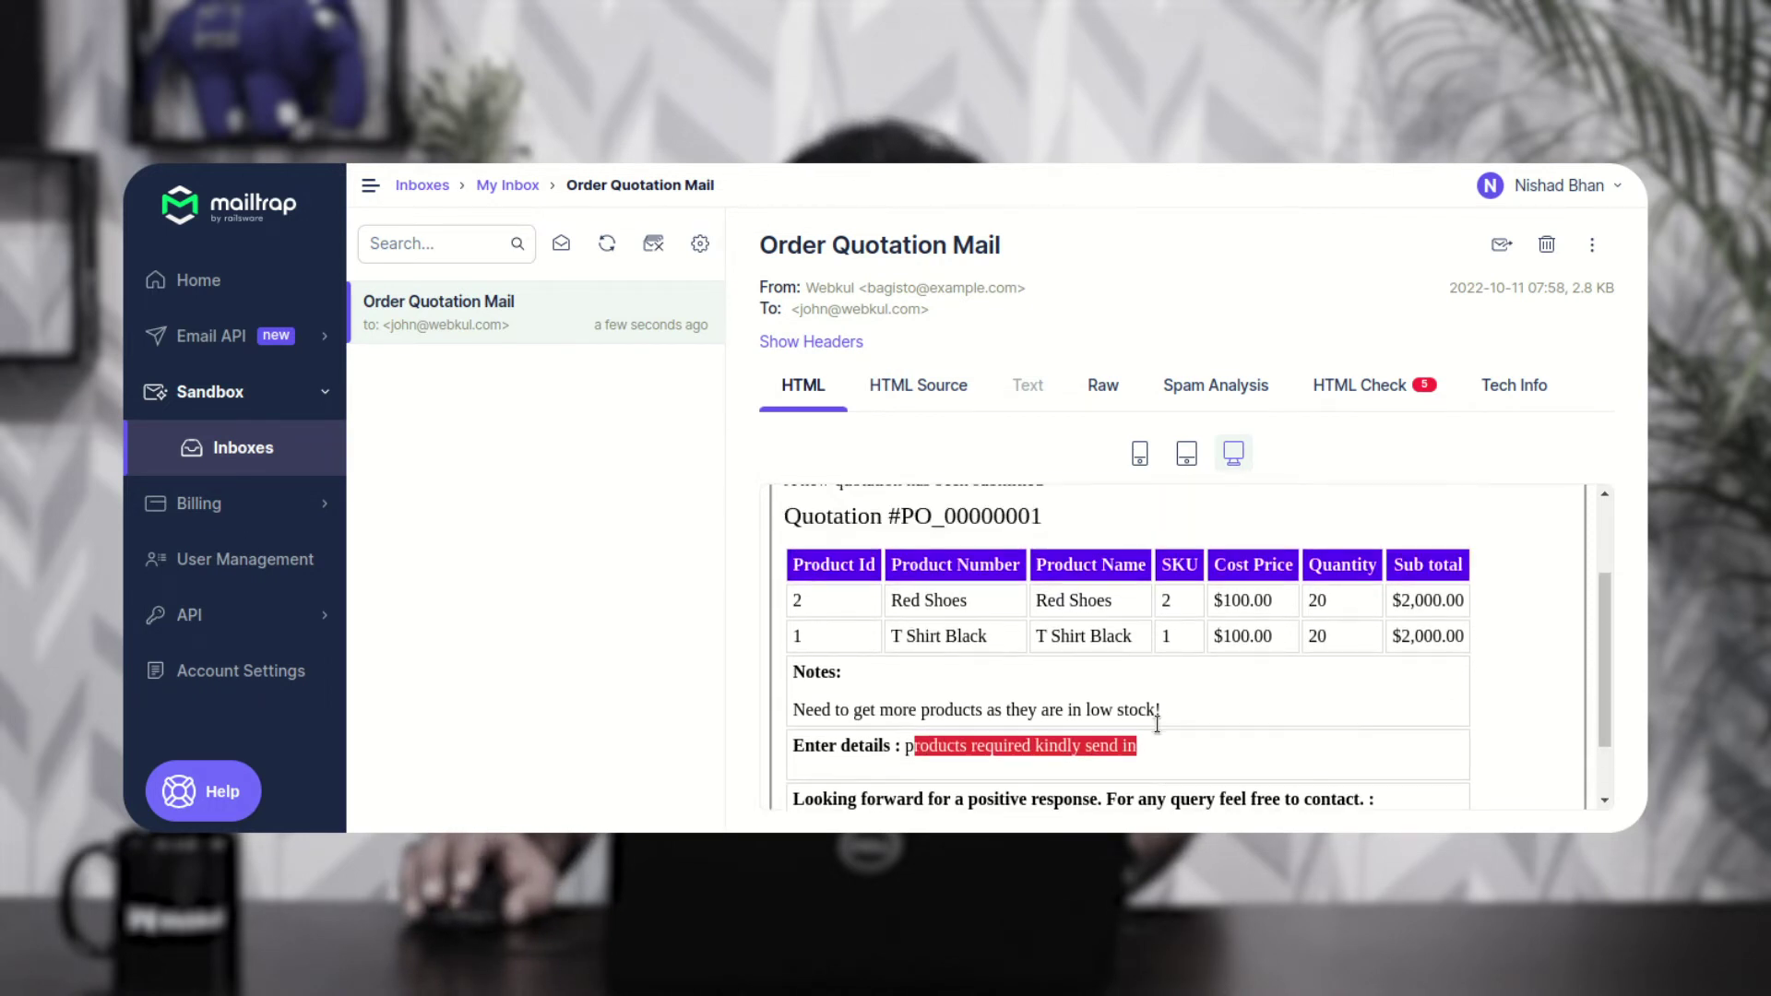
{"action": "left_click_drag", "start_coordinate": [902, 635], "coordinate": [1432, 672]}
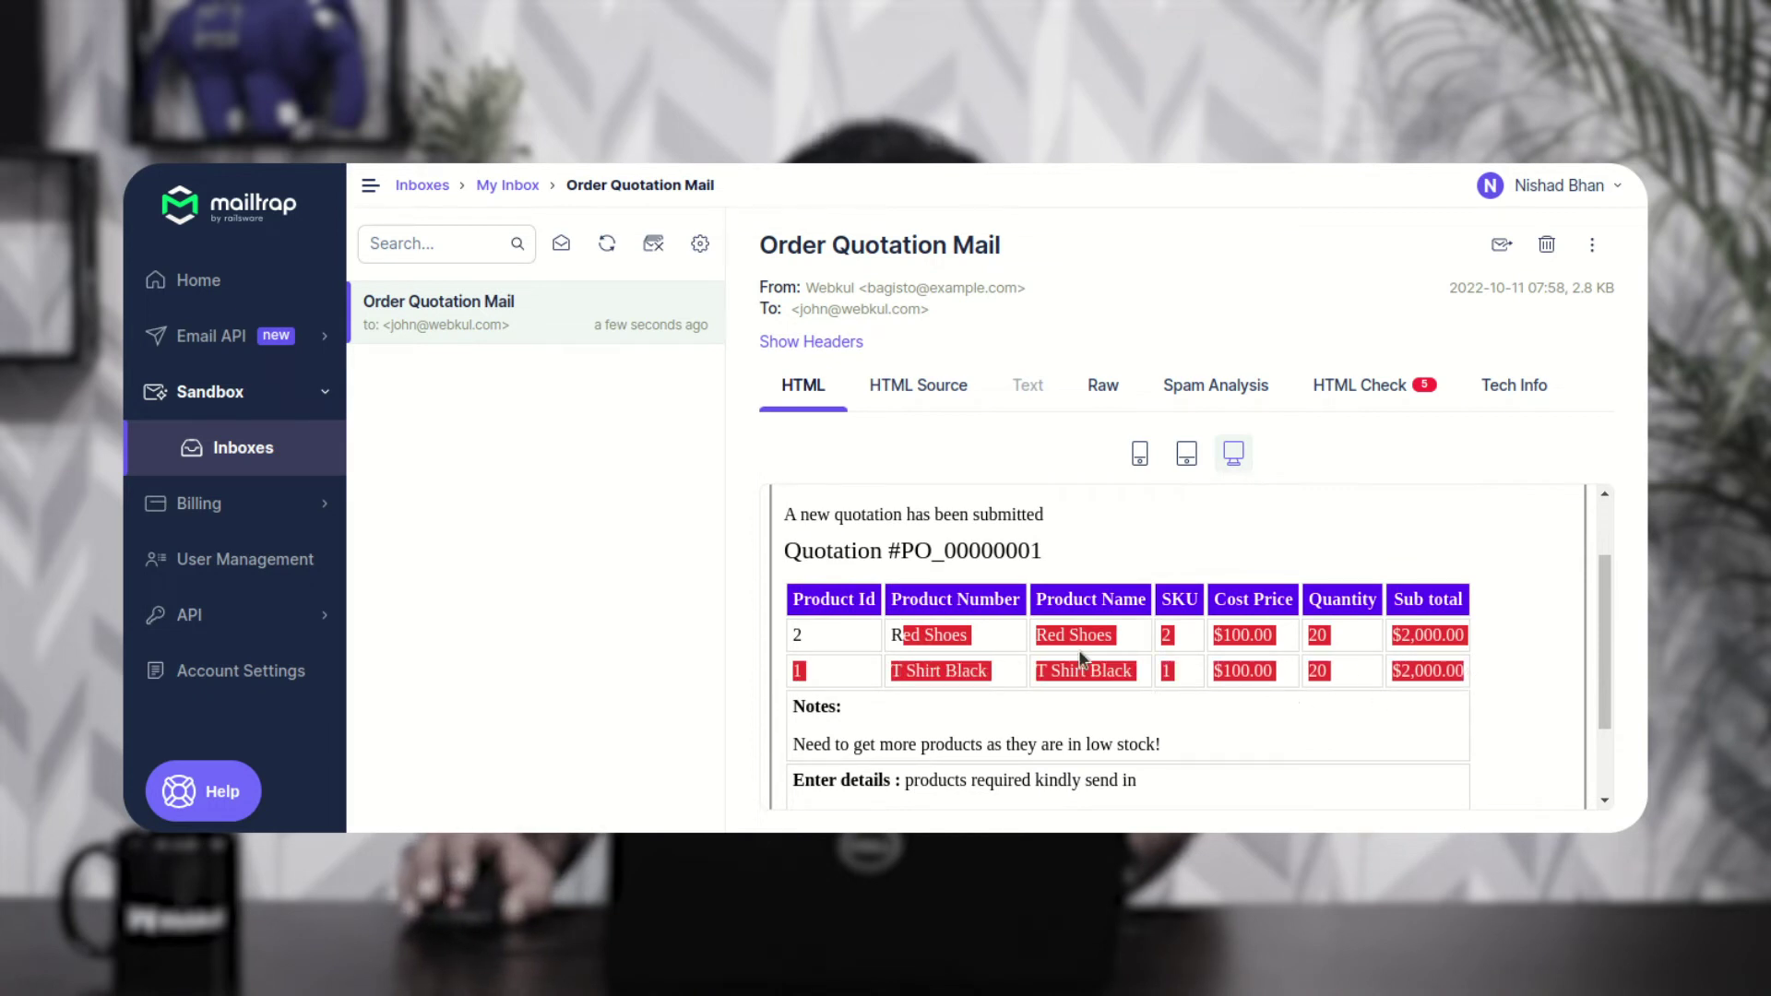
{"action": "scroll", "coordinate": [1082, 657], "scroll_direction": "up", "scroll_amount": 1}
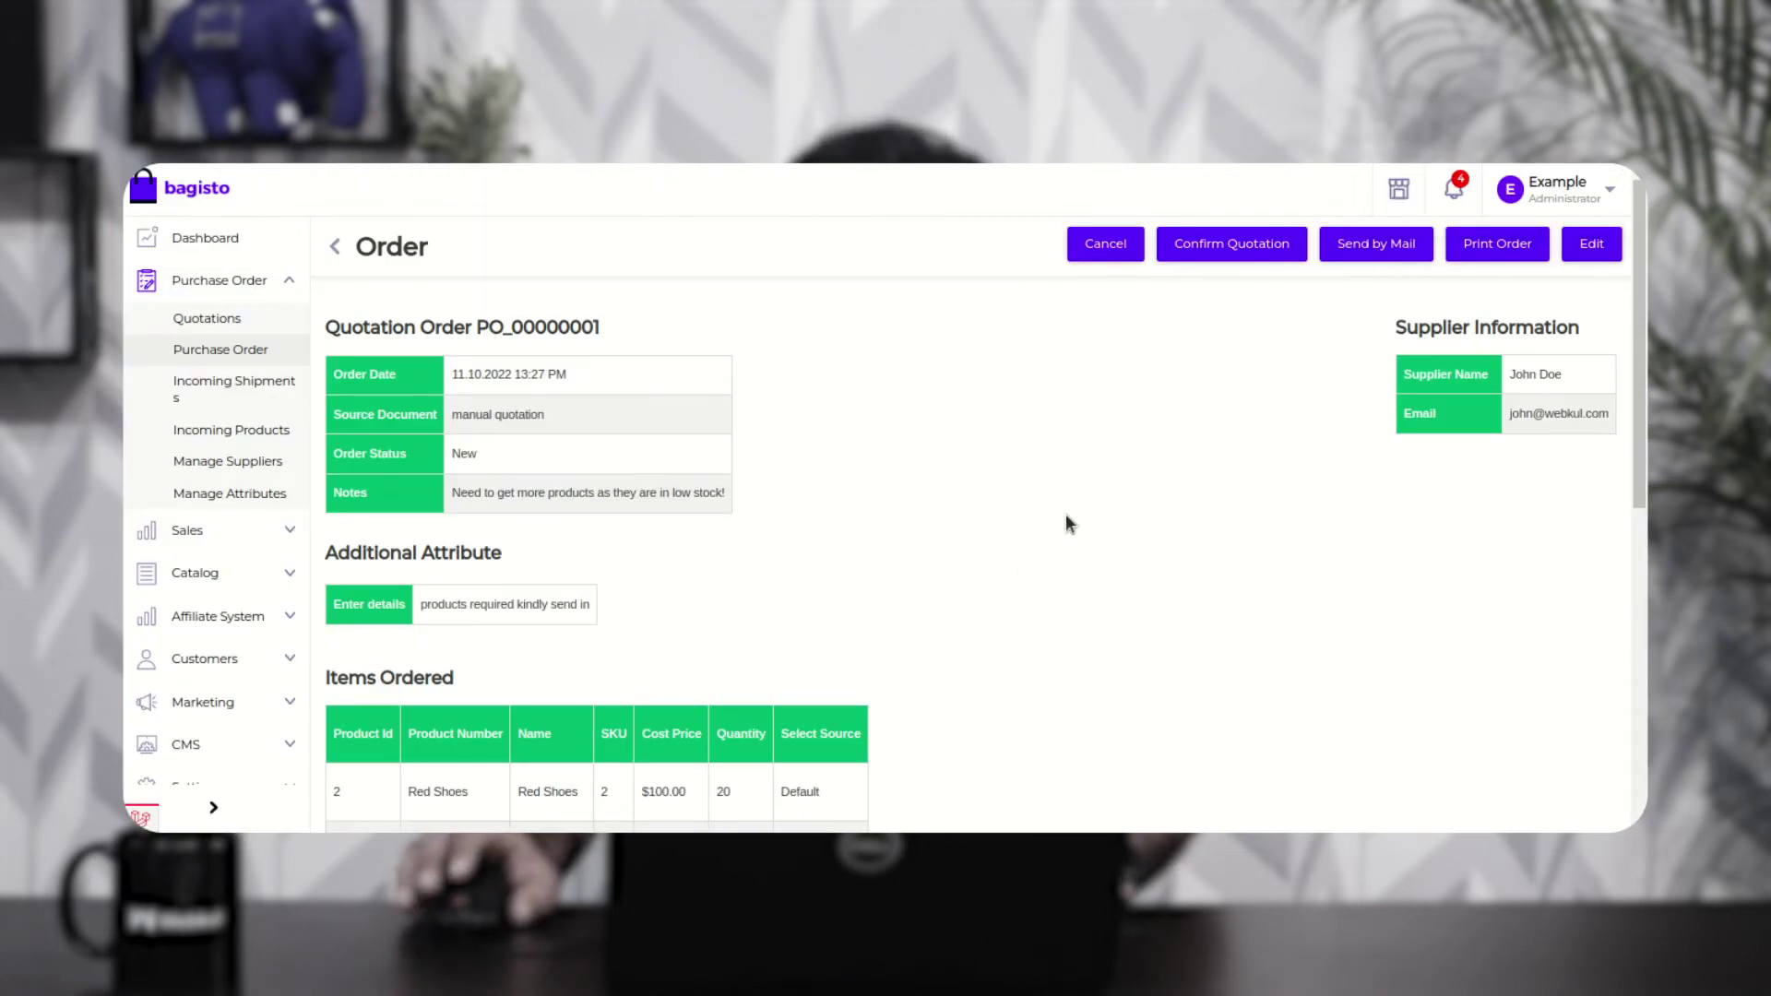
Step: Return to Bagisto and open the manual quotation from the quotations list for editing
{"action": "left_click", "coordinate": [236, 318]}
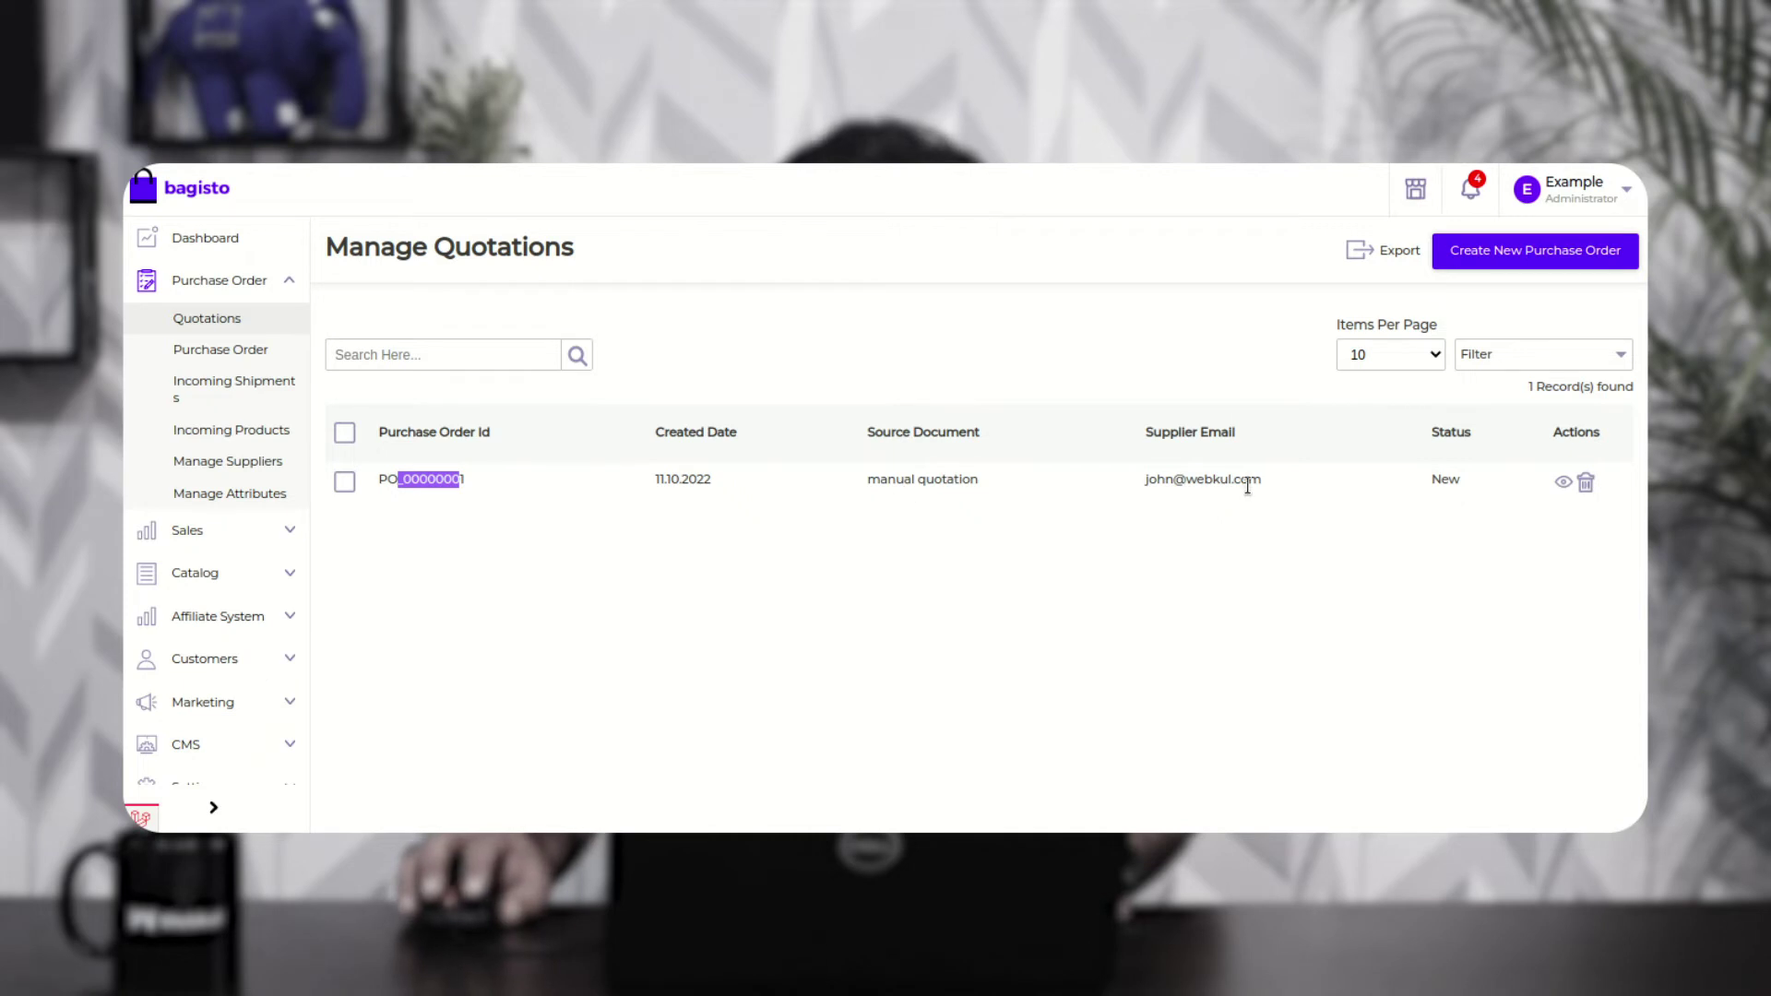
{"action": "left_click", "coordinate": [1562, 481]}
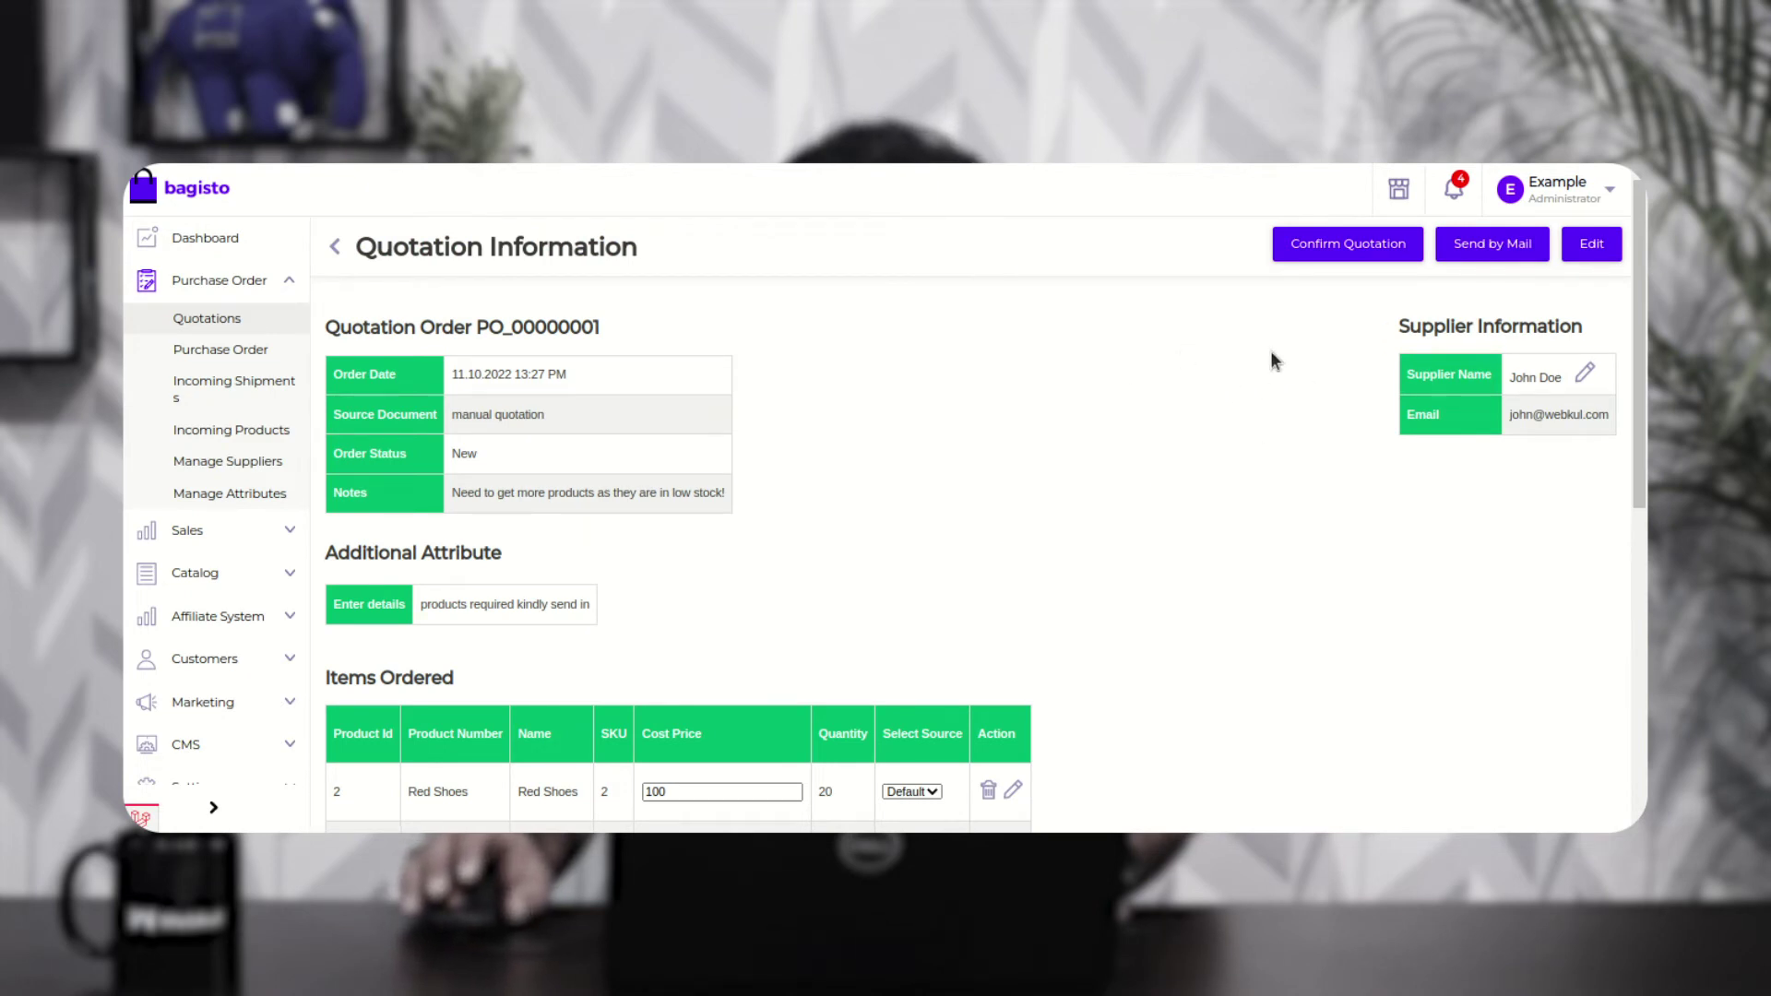
{"action": "left_click", "coordinate": [1600, 249]}
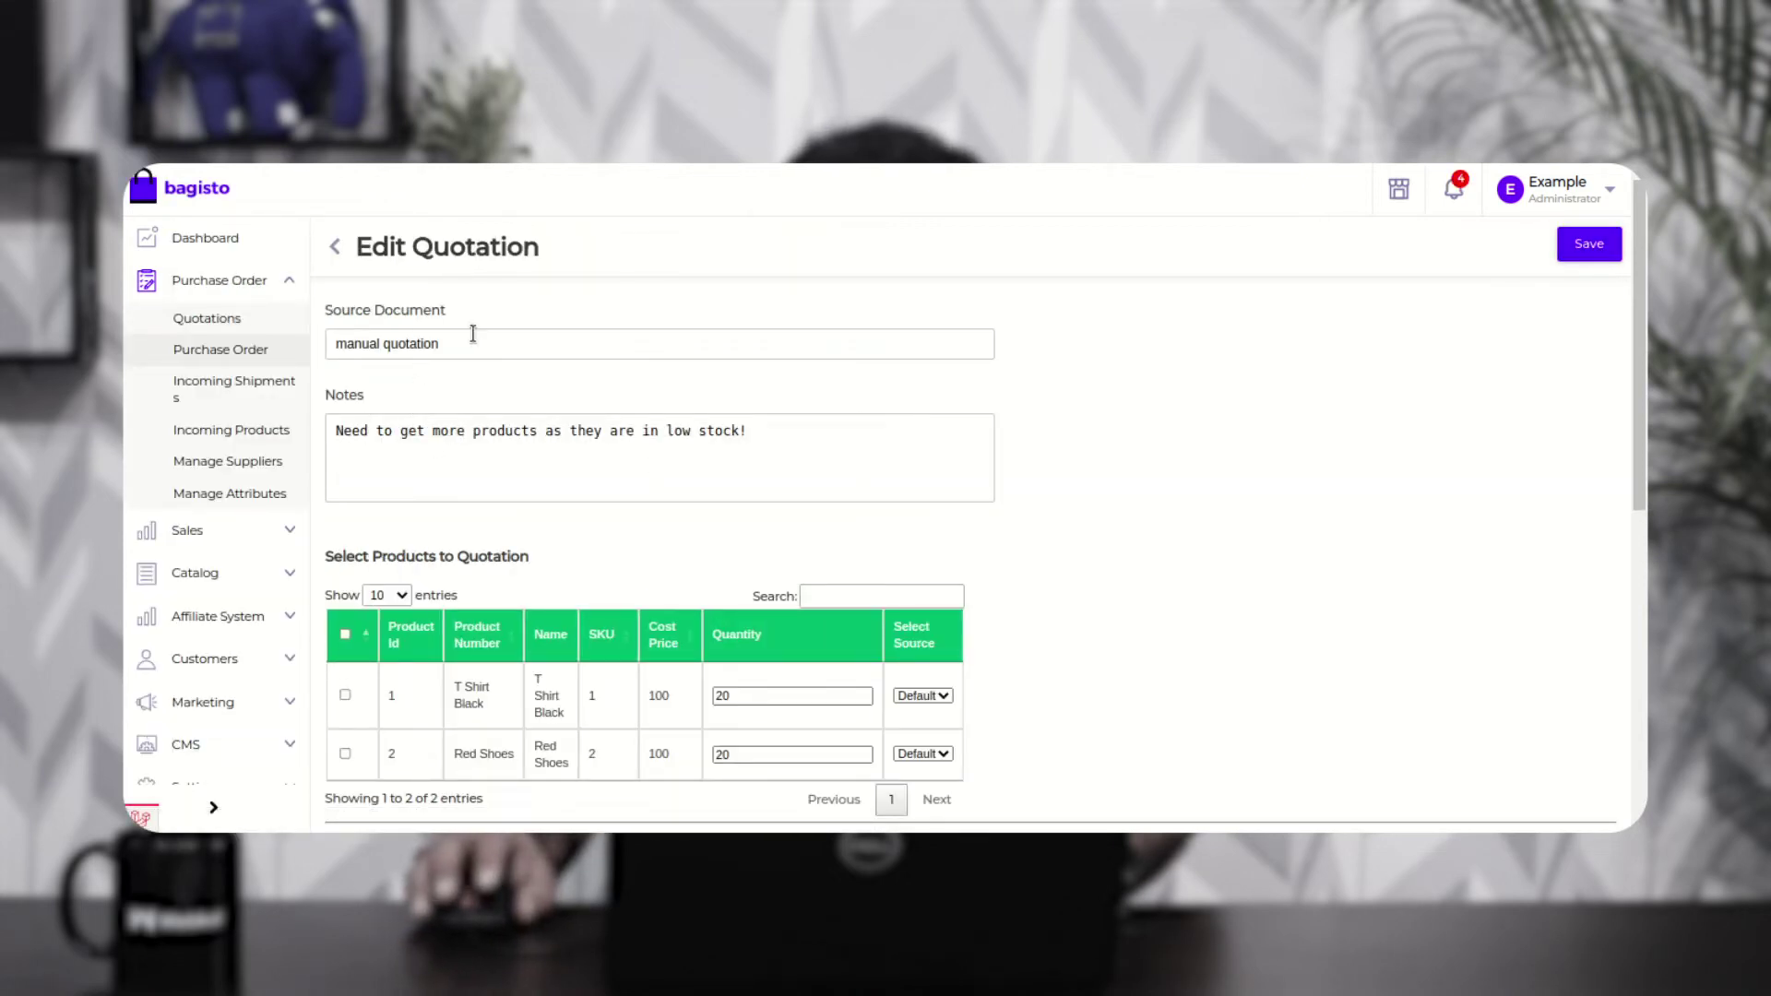
Step: Set the quotation's additional attribute Product Description to "need products" and save the quotation
{"action": "left_click_drag", "start_coordinate": [415, 434], "coordinate": [701, 434]}
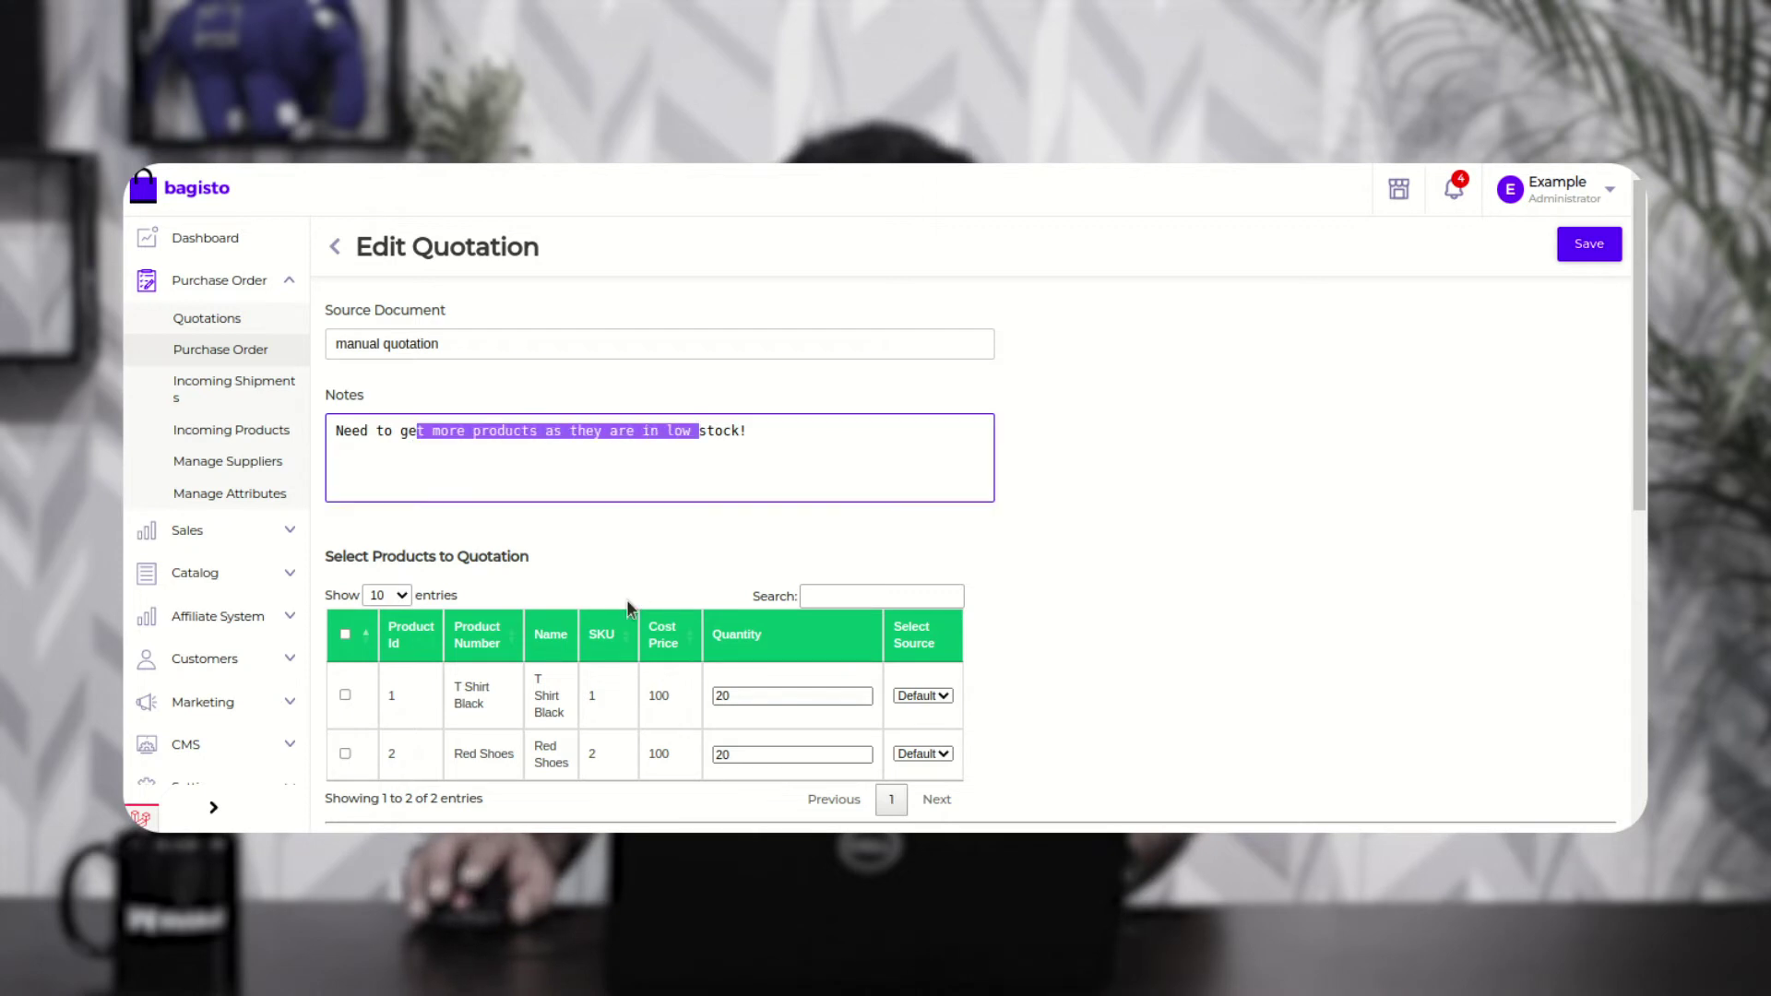
{"action": "scroll", "coordinate": [627, 599], "scroll_direction": "down", "scroll_amount": 2}
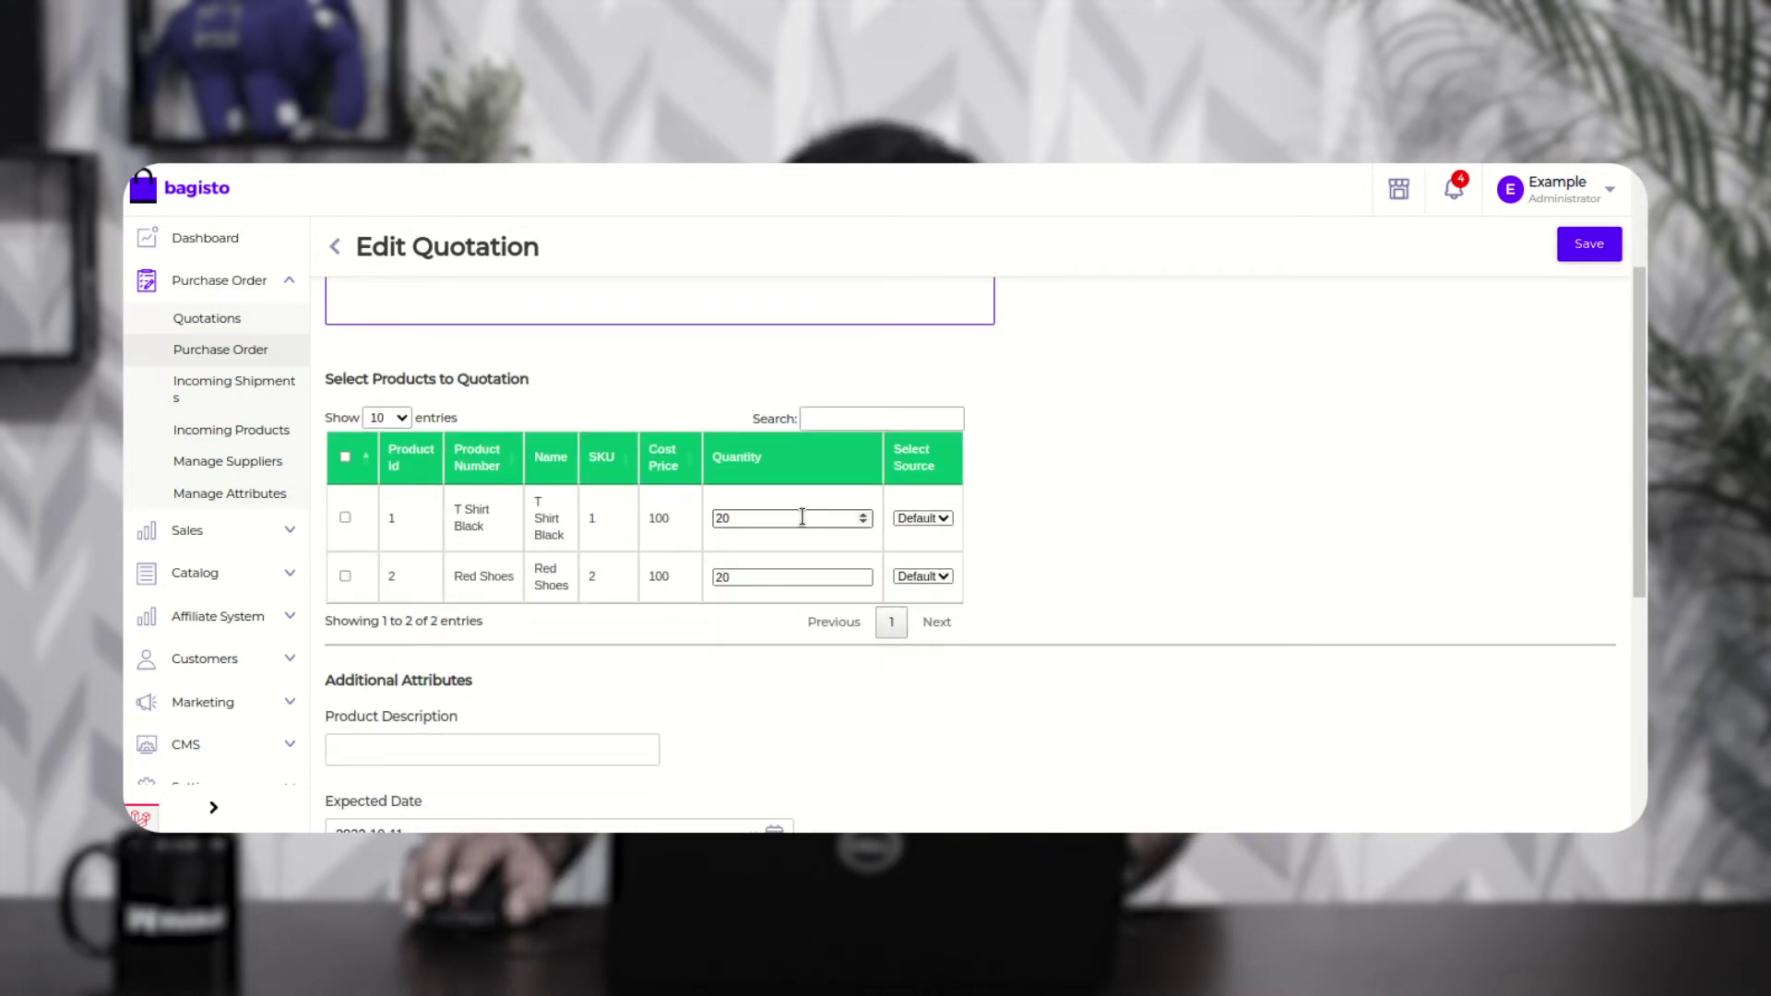
{"action": "scroll", "coordinate": [801, 517], "scroll_direction": "down", "scroll_amount": 3}
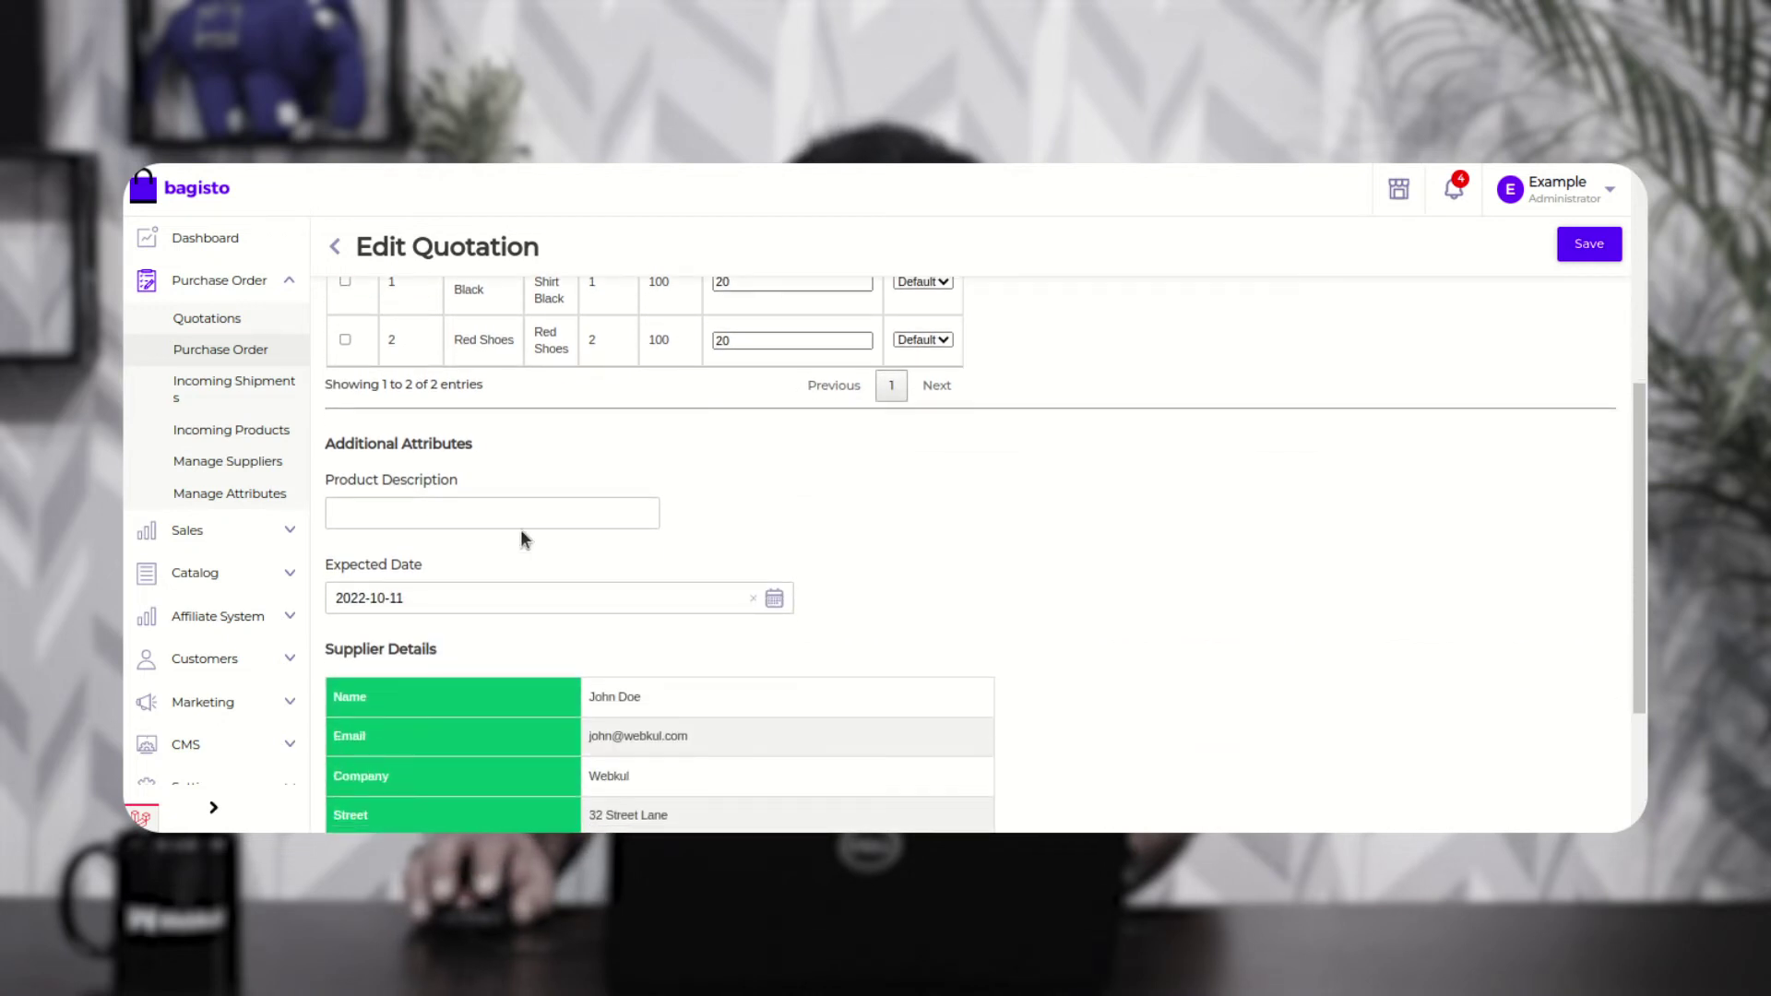
{"action": "left_click", "coordinate": [463, 513]}
{"action": "left_click", "coordinate": [513, 603]}
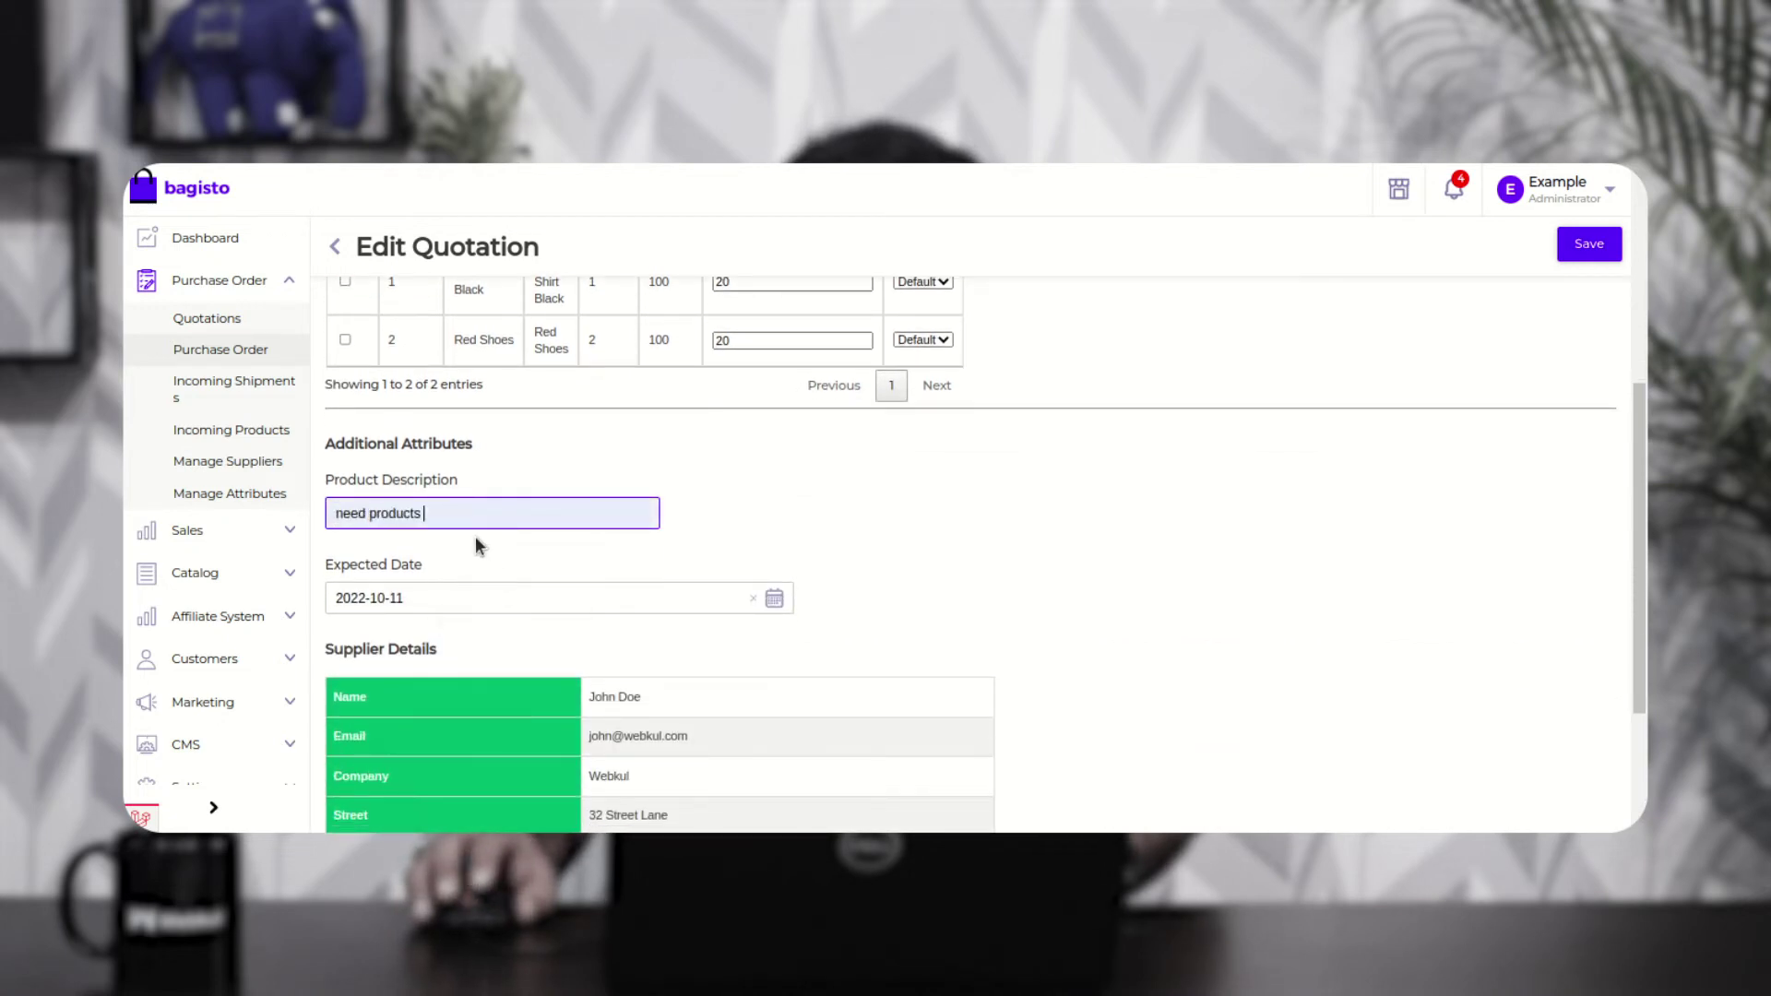
{"action": "scroll", "coordinate": [546, 562], "scroll_direction": "down", "scroll_amount": 2}
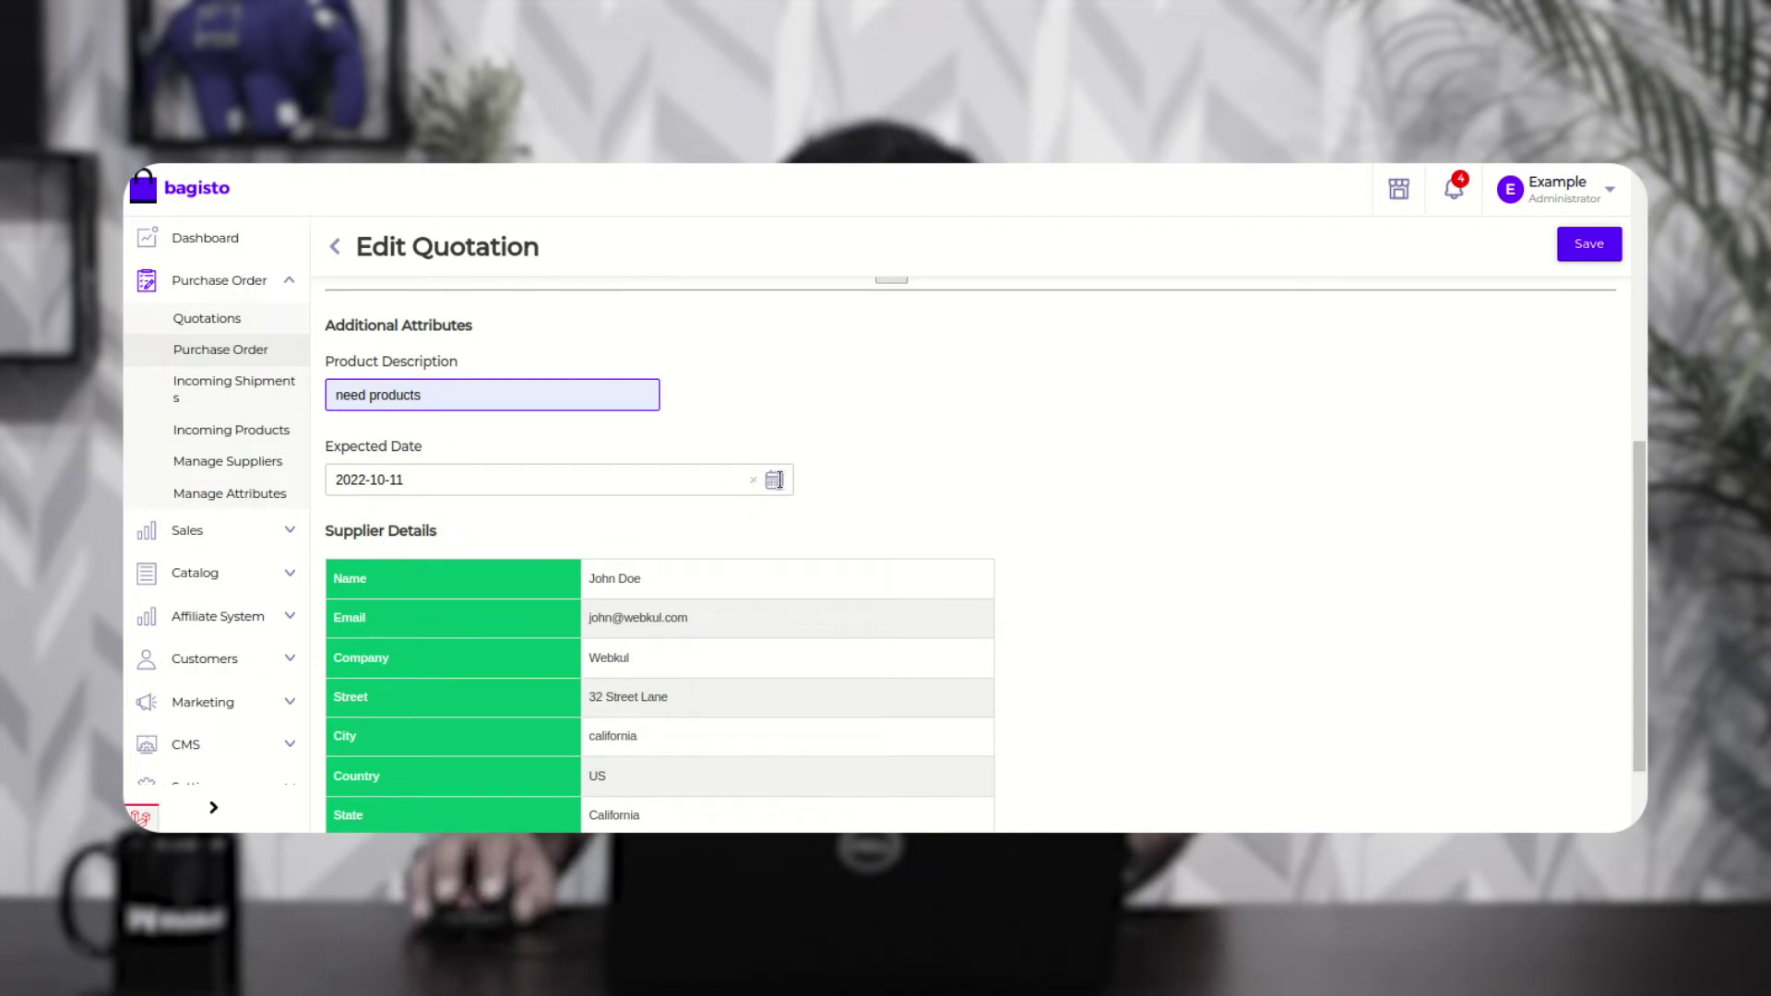
{"action": "scroll", "coordinate": [795, 493], "scroll_direction": "down", "scroll_amount": 1}
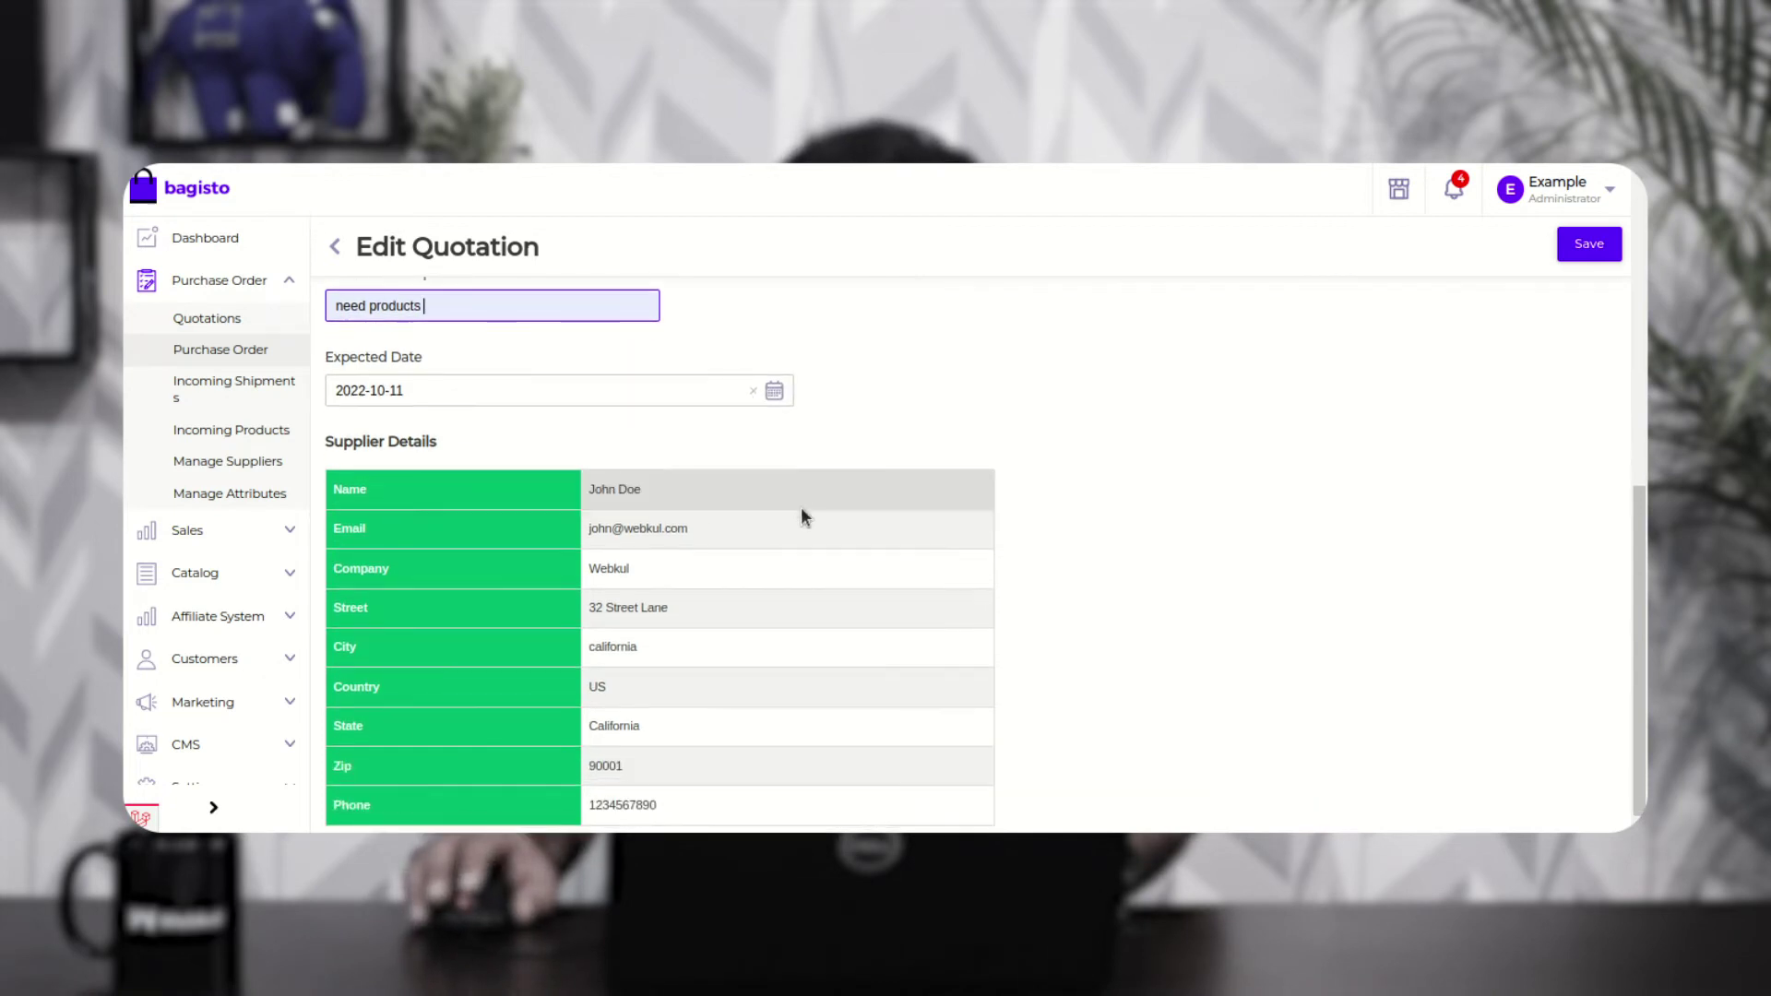
{"action": "left_click", "coordinate": [1591, 249]}
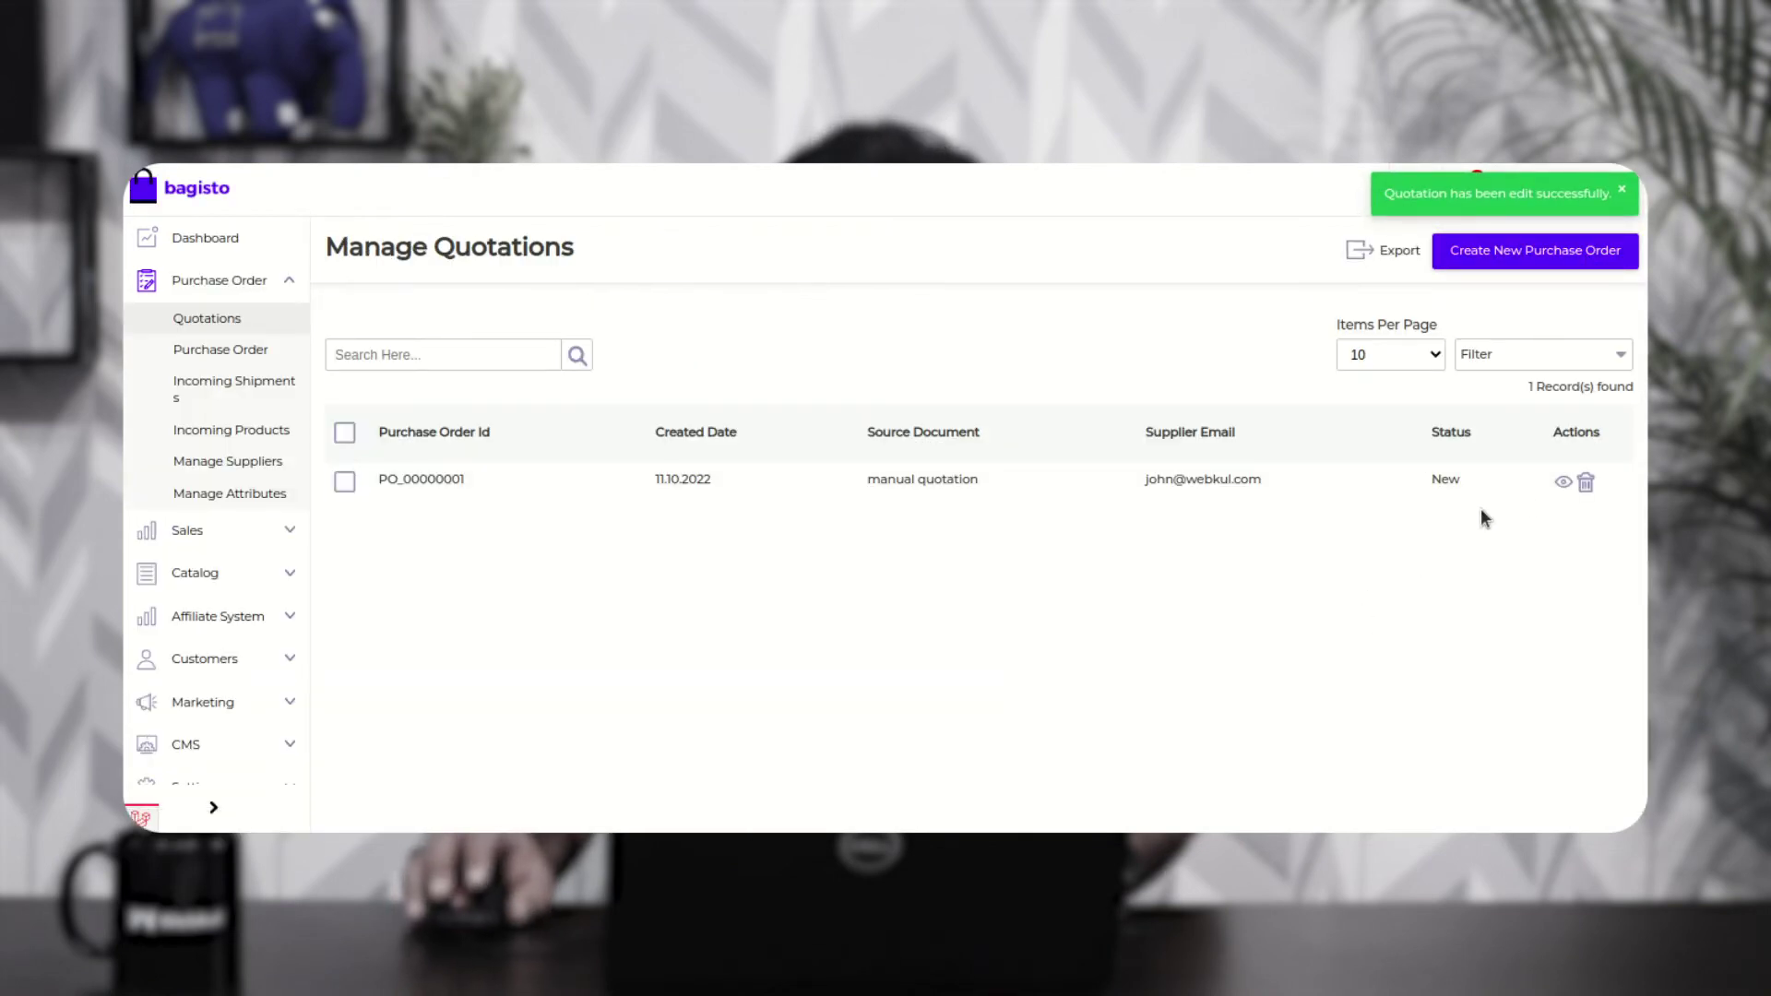
Step: Open the manual quotation and write the comment "sent in the quotation kindly check the same and we can proceed further!" in its comments history
{"action": "left_click", "coordinate": [1563, 481]}
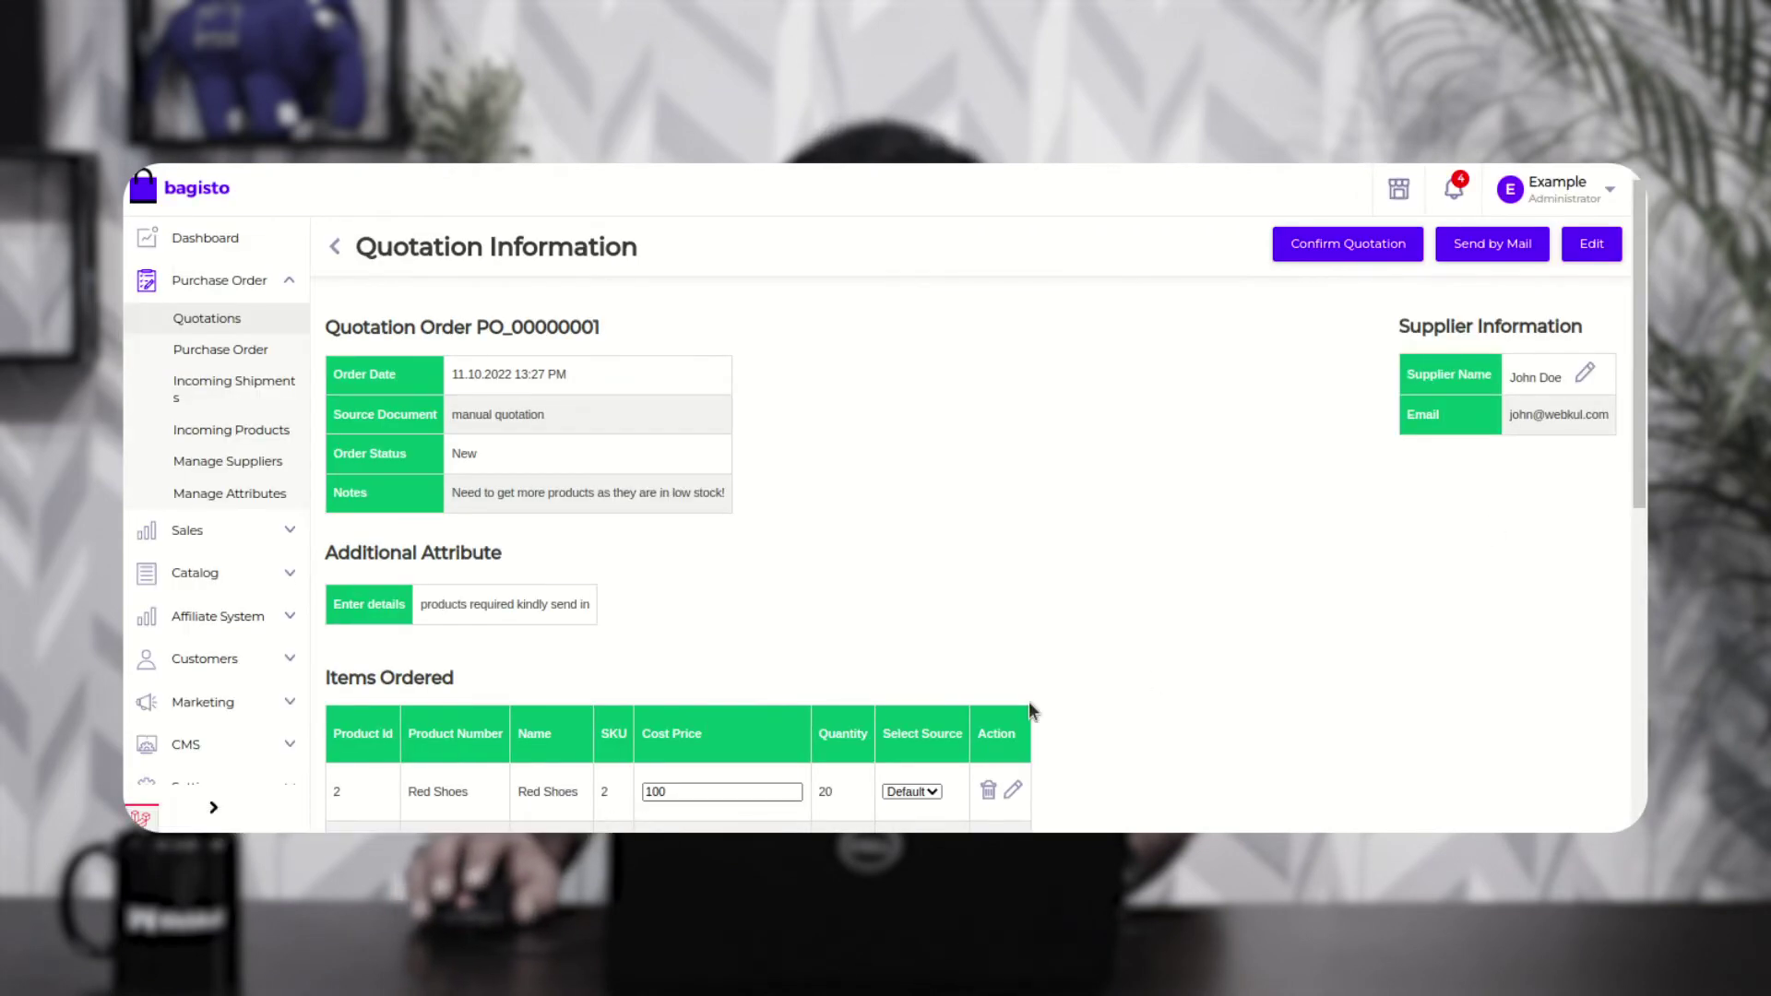
{"action": "scroll", "coordinate": [719, 677], "scroll_direction": "down", "scroll_amount": 5}
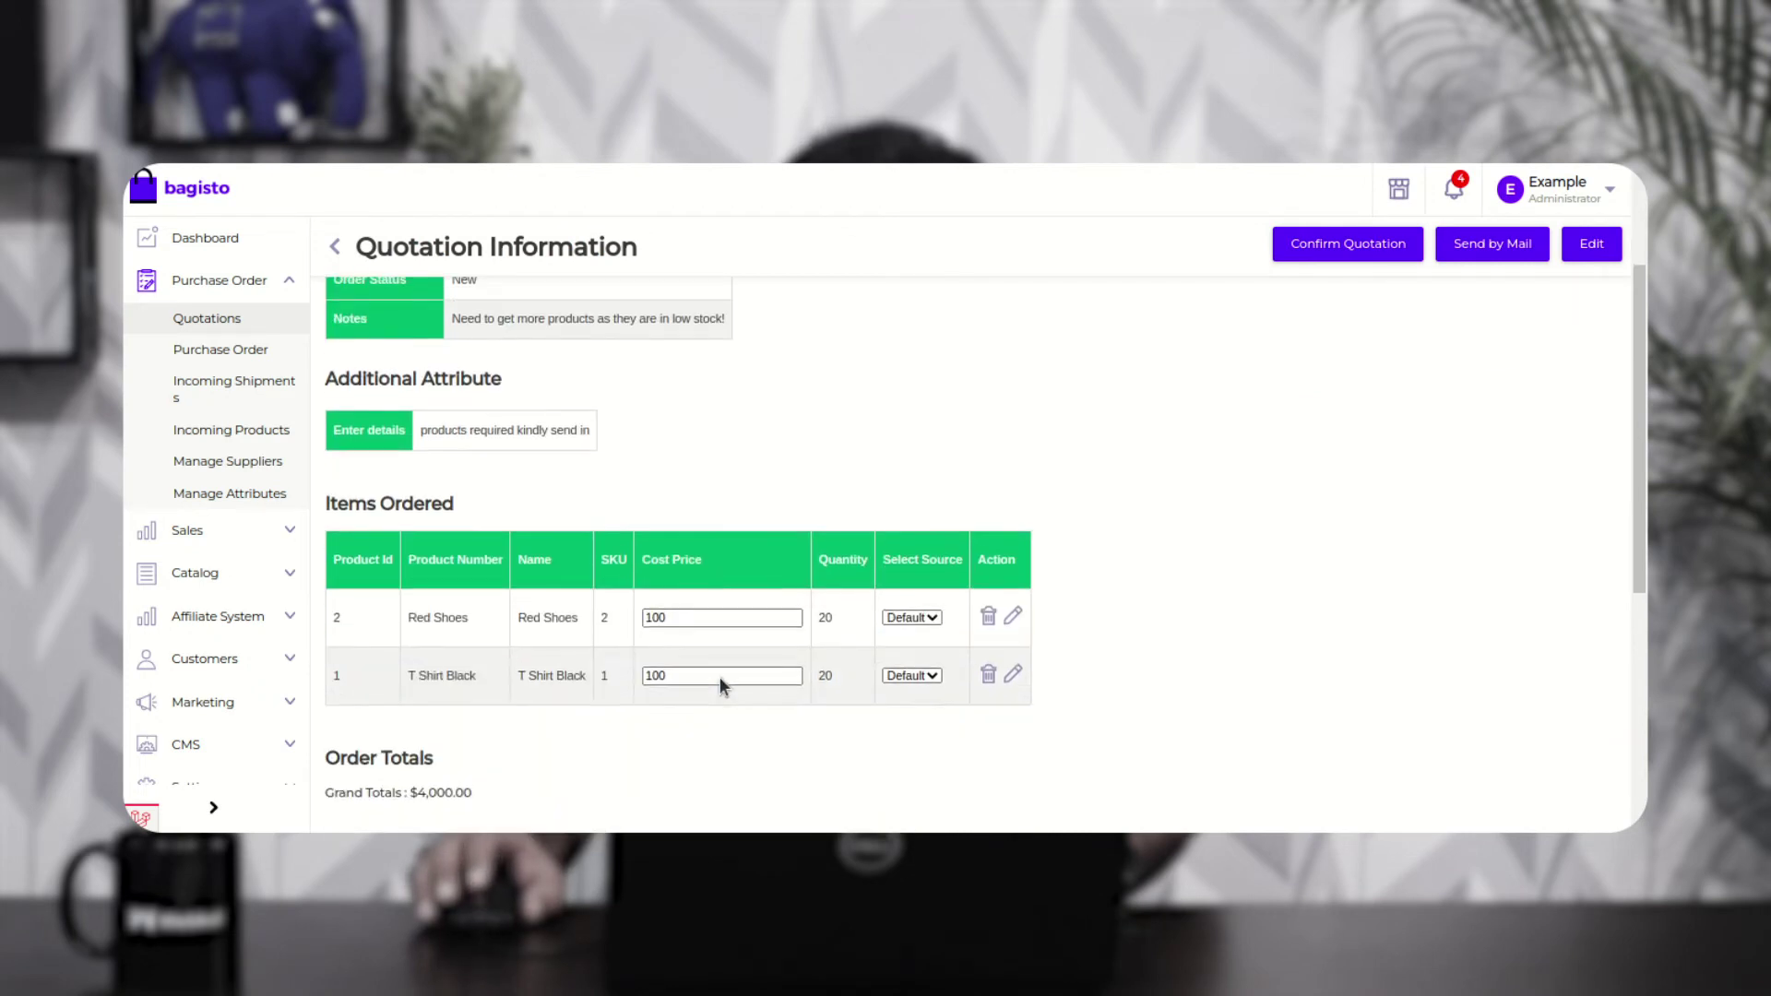
{"action": "scroll", "coordinate": [724, 682], "scroll_direction": "down", "scroll_amount": 1}
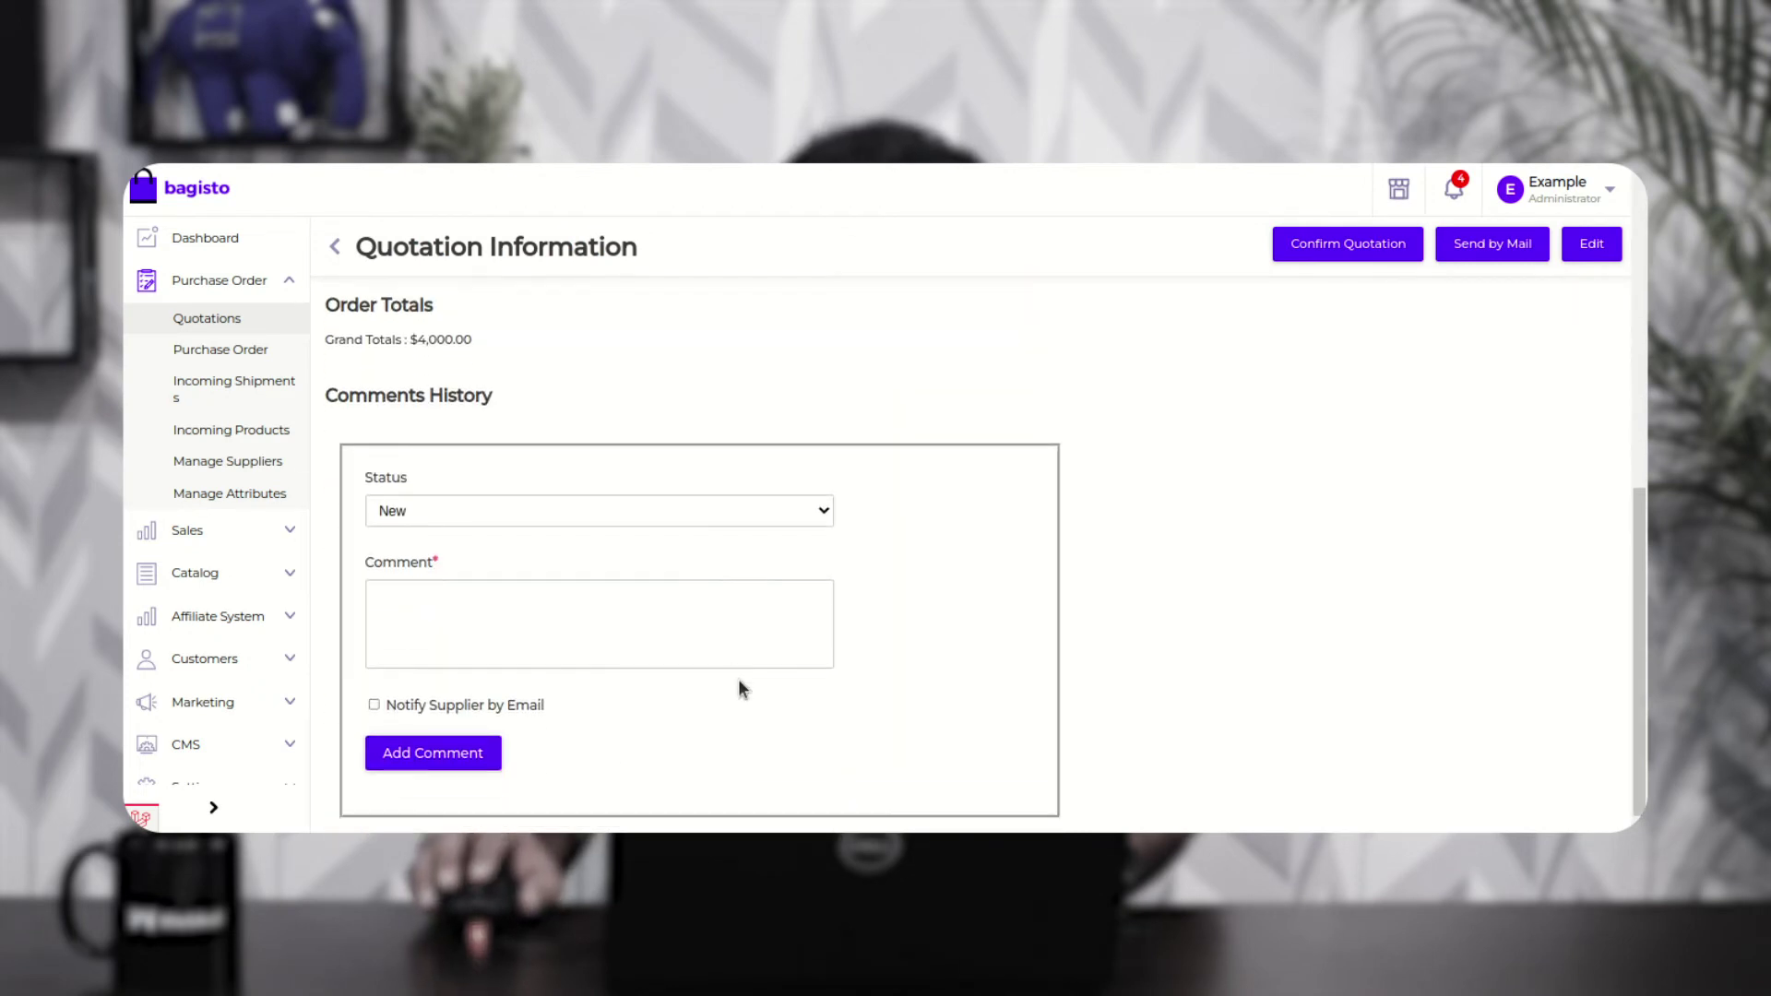
{"action": "left_click", "coordinate": [466, 609]}
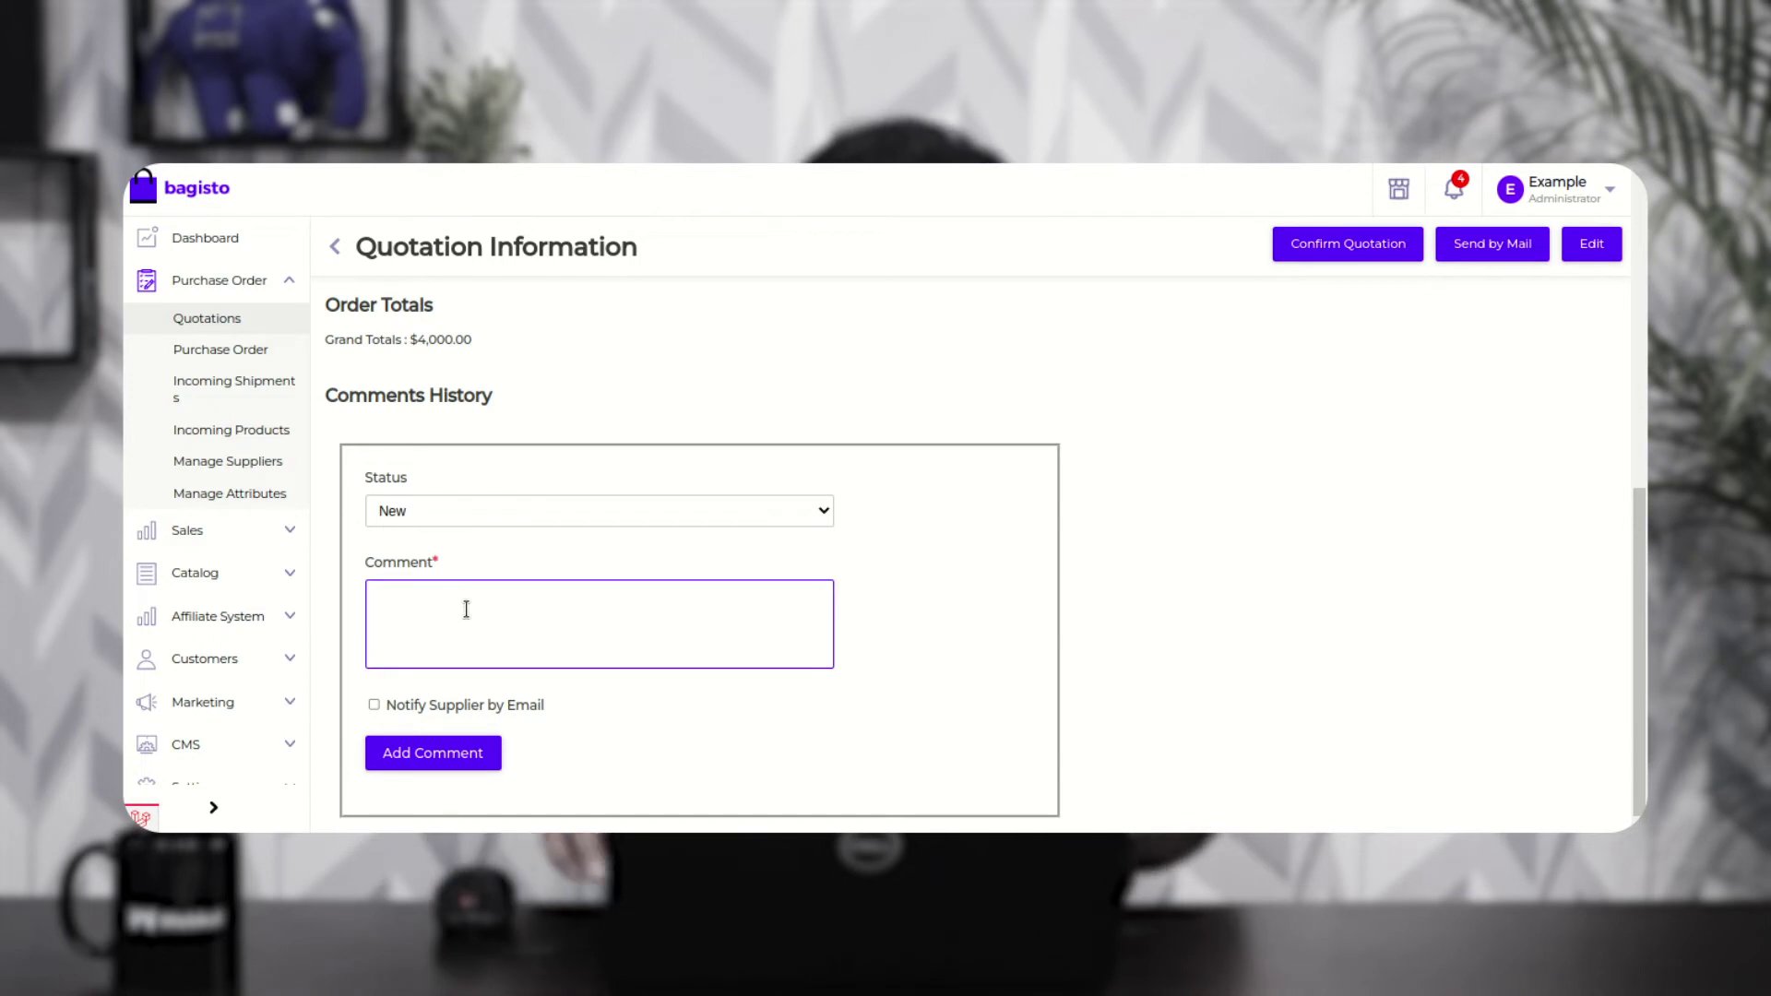
{"action": "type", "text": "sent in the"}
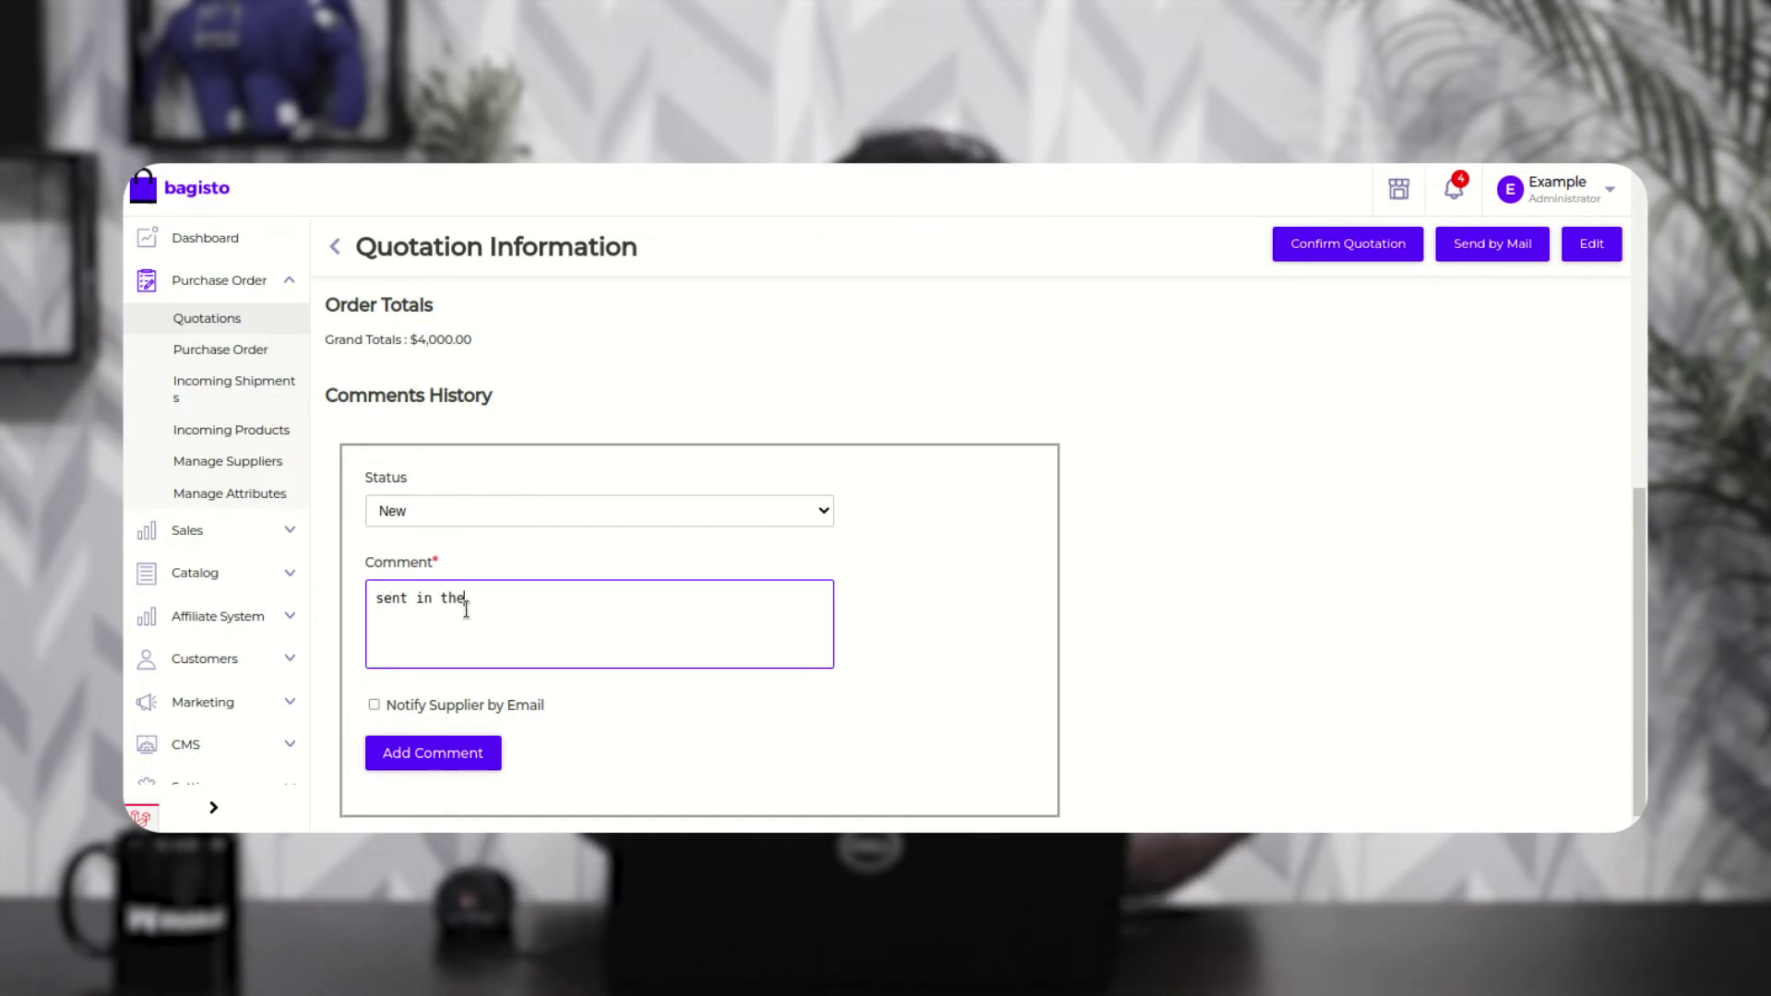
{"action": "type", "text": " quotatu=i"}
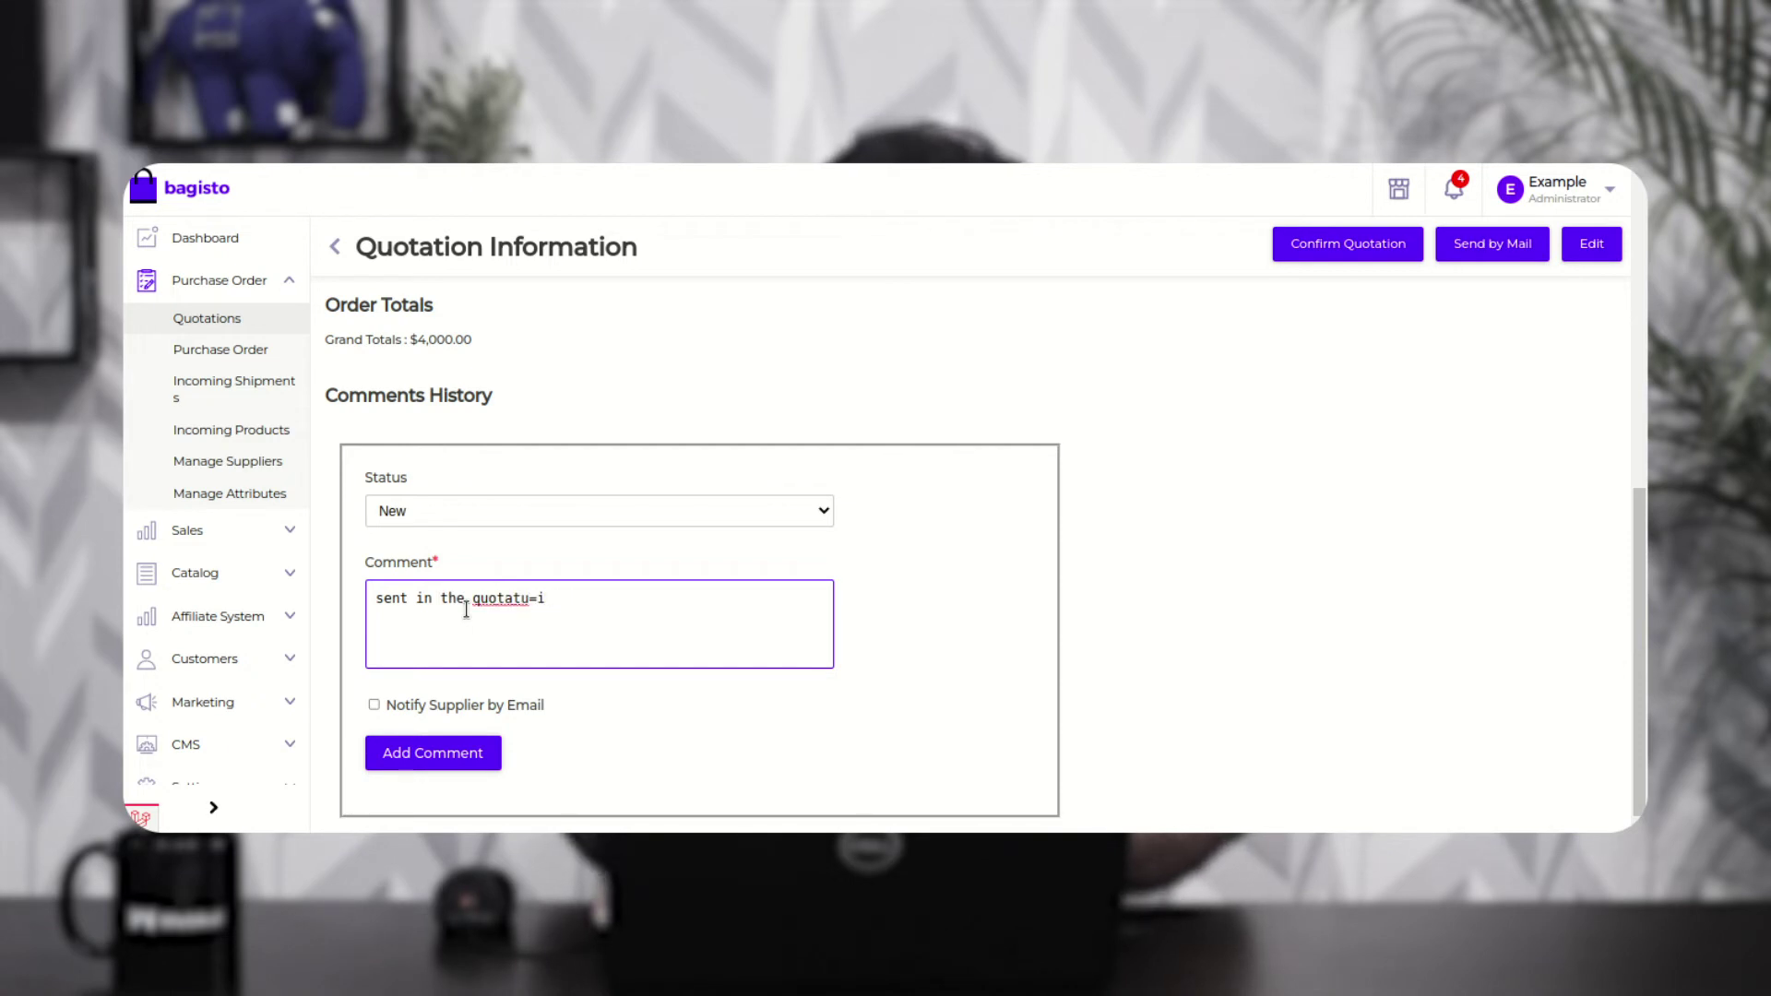
{"action": "type", "text": "onion kin"}
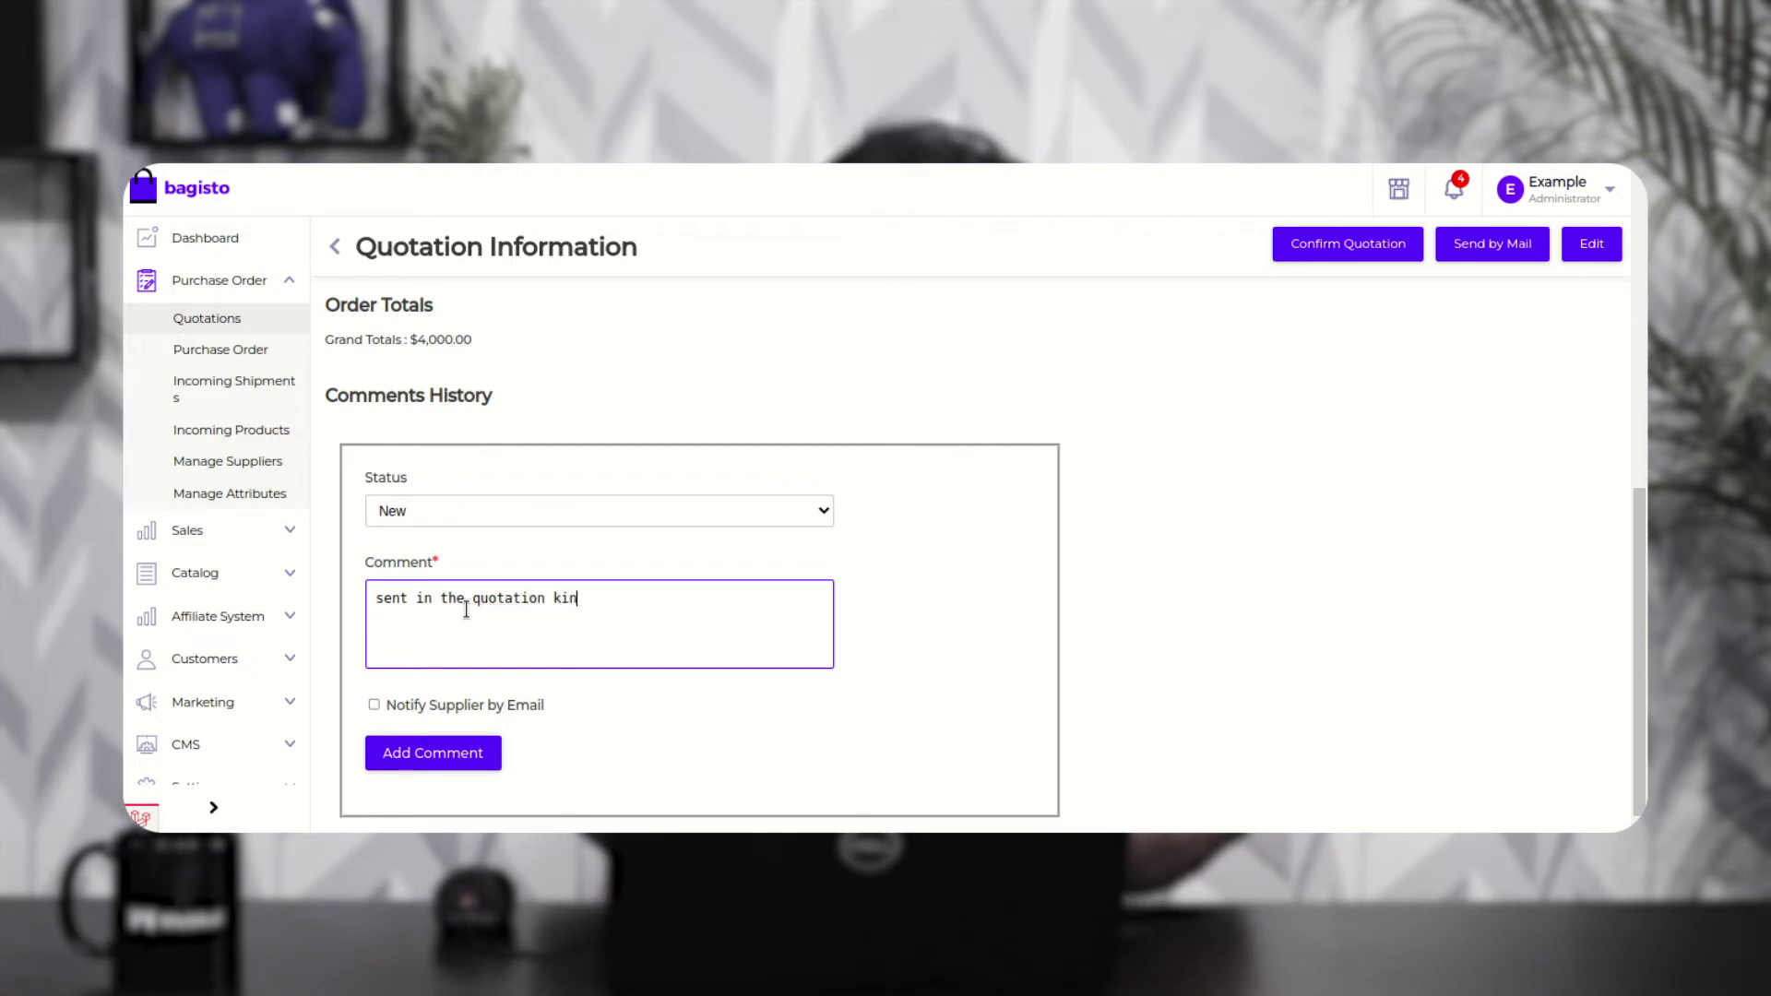
{"action": "type", "text": "dly check the same and we can proce"}
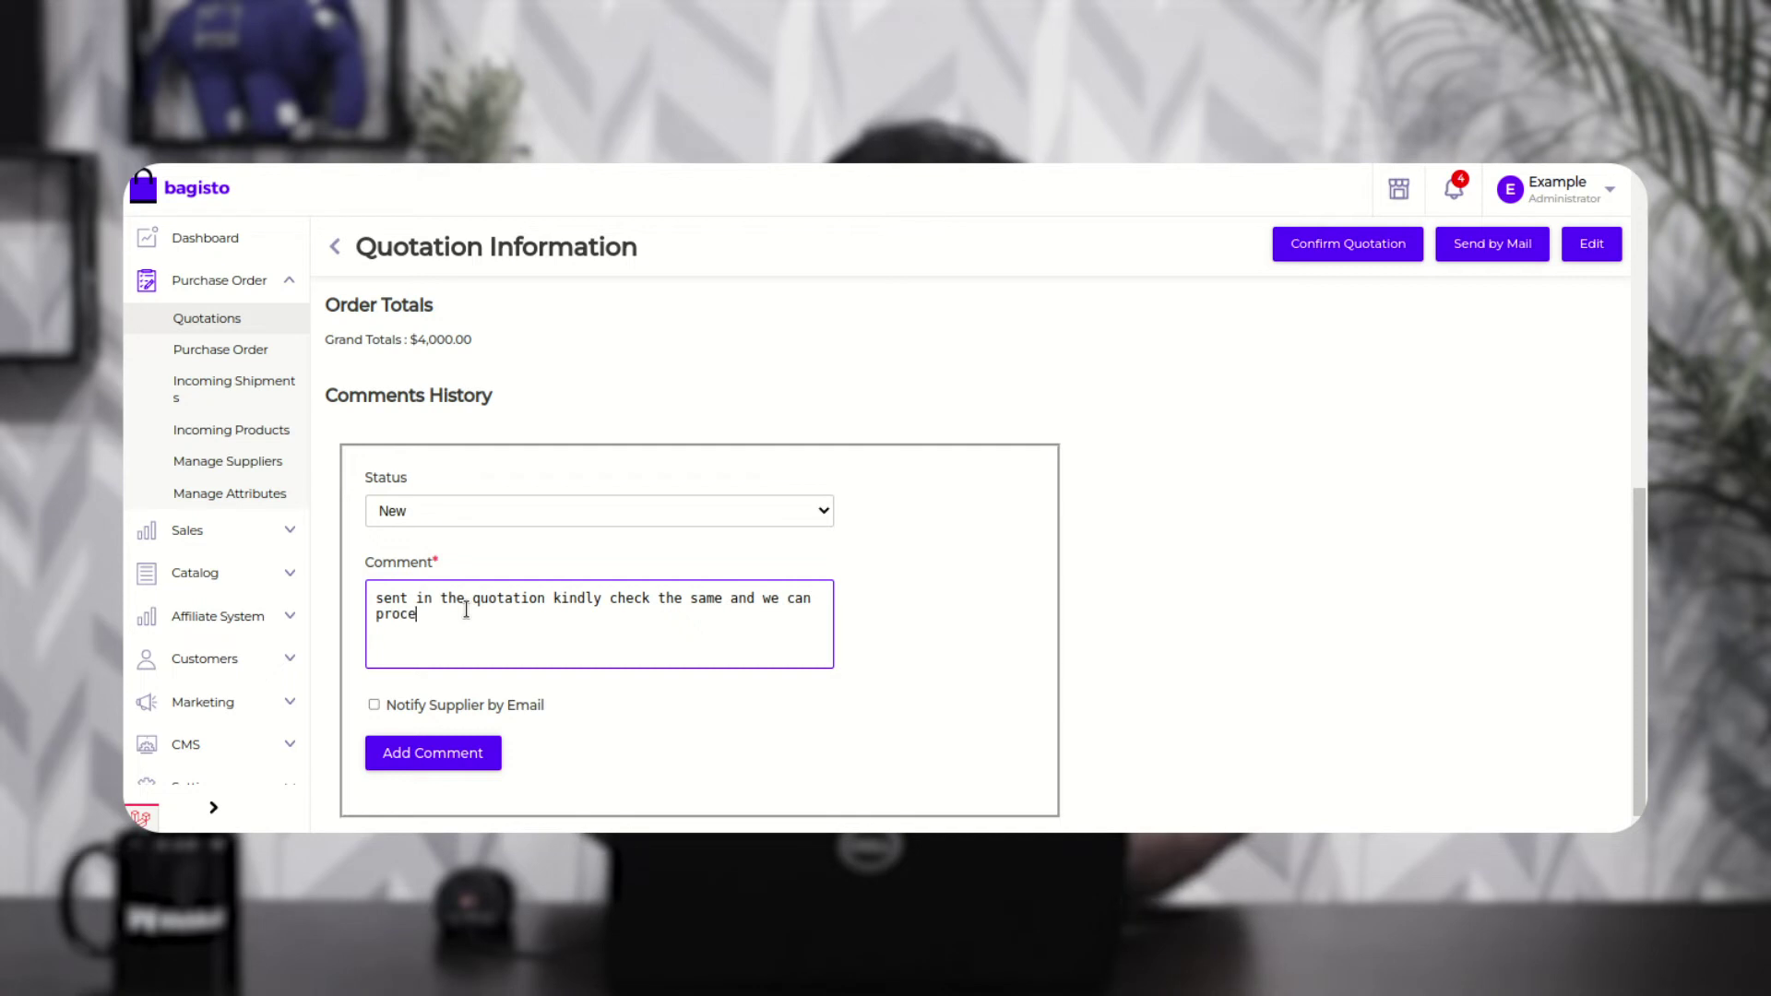
{"action": "type", "text": "furhjer"}
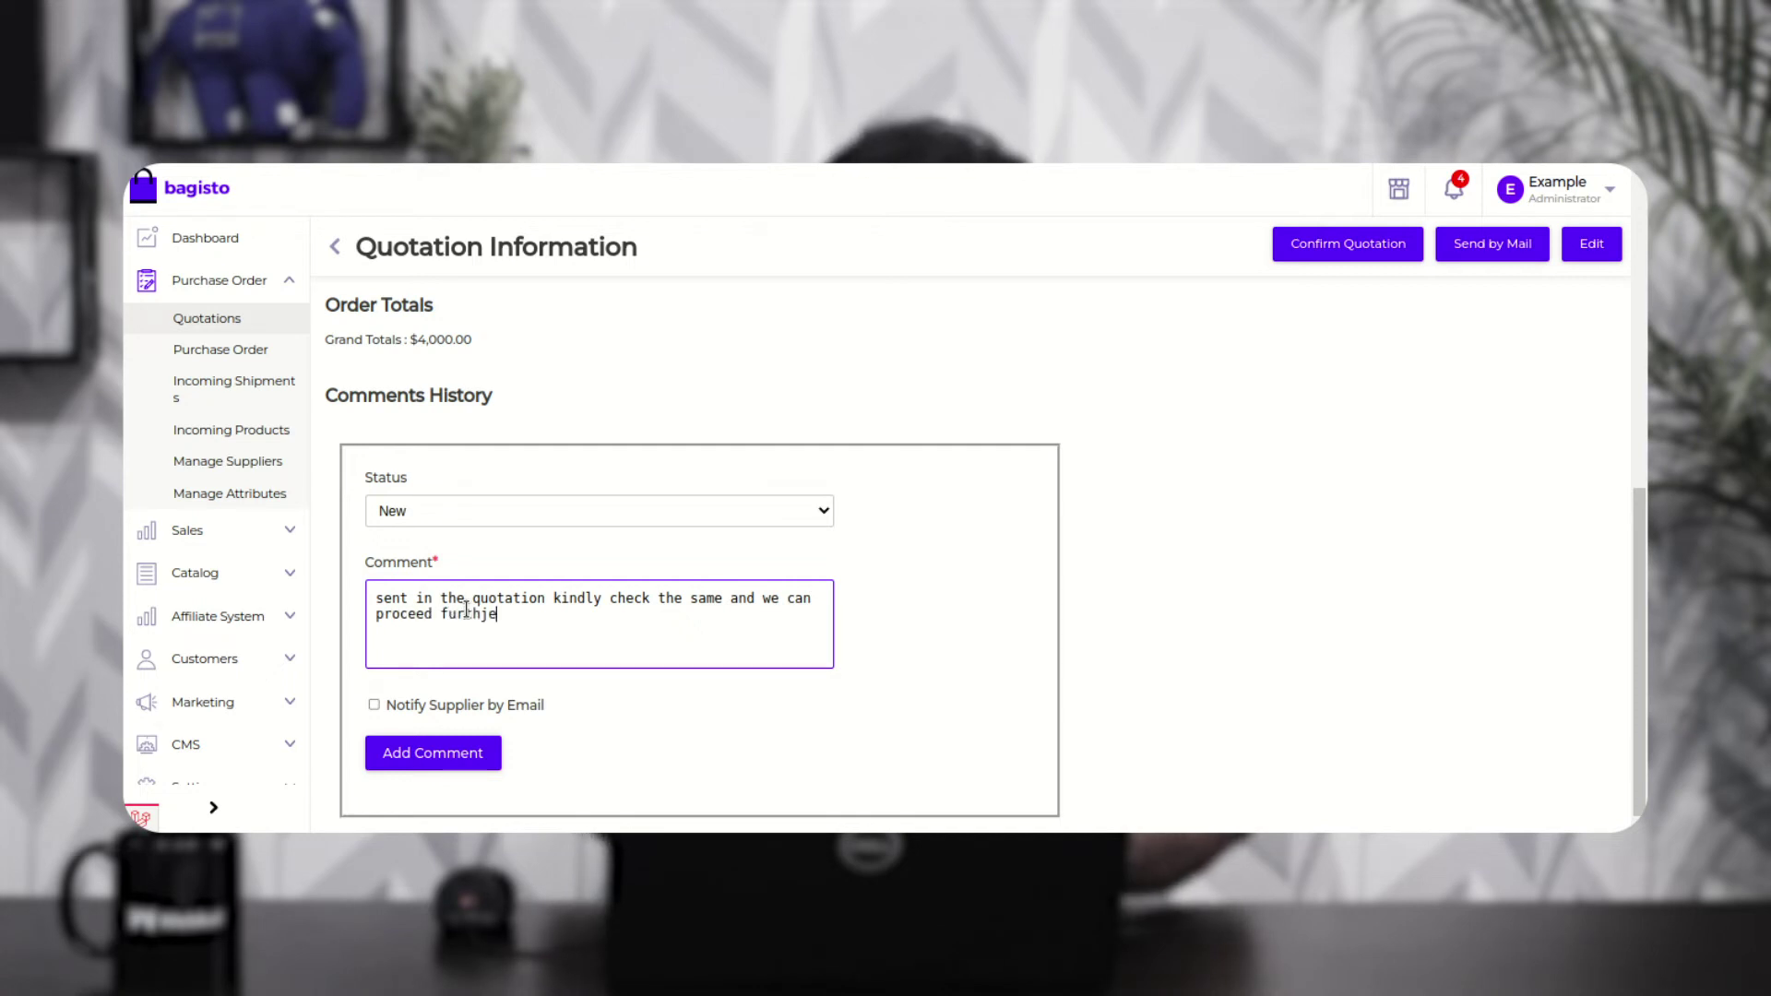
{"action": "key", "text": "BackSpace"}
{"action": "key", "text": "BackSpace"}
{"action": "key", "text": "BackSpace"}
{"action": "key", "text": "BackSpace"}
{"action": "key", "text": "BackSpace"}
{"action": "type", "text": "ther"}
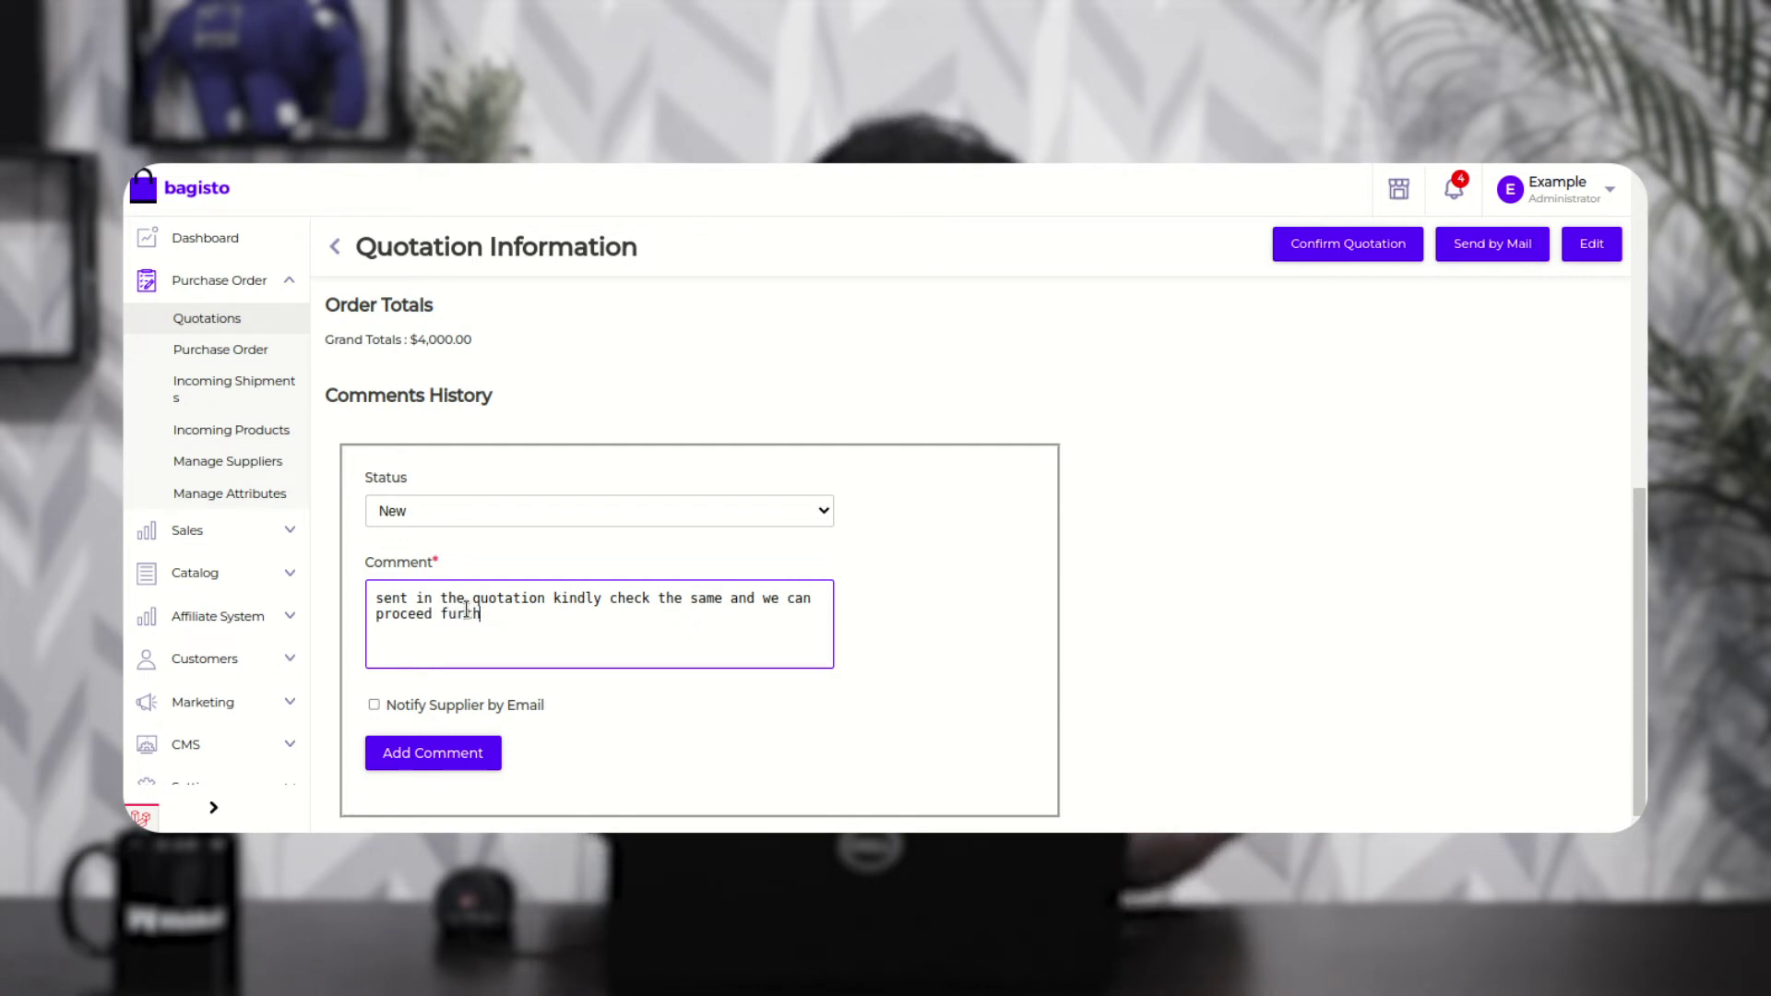
{"action": "type", "text": "!"}
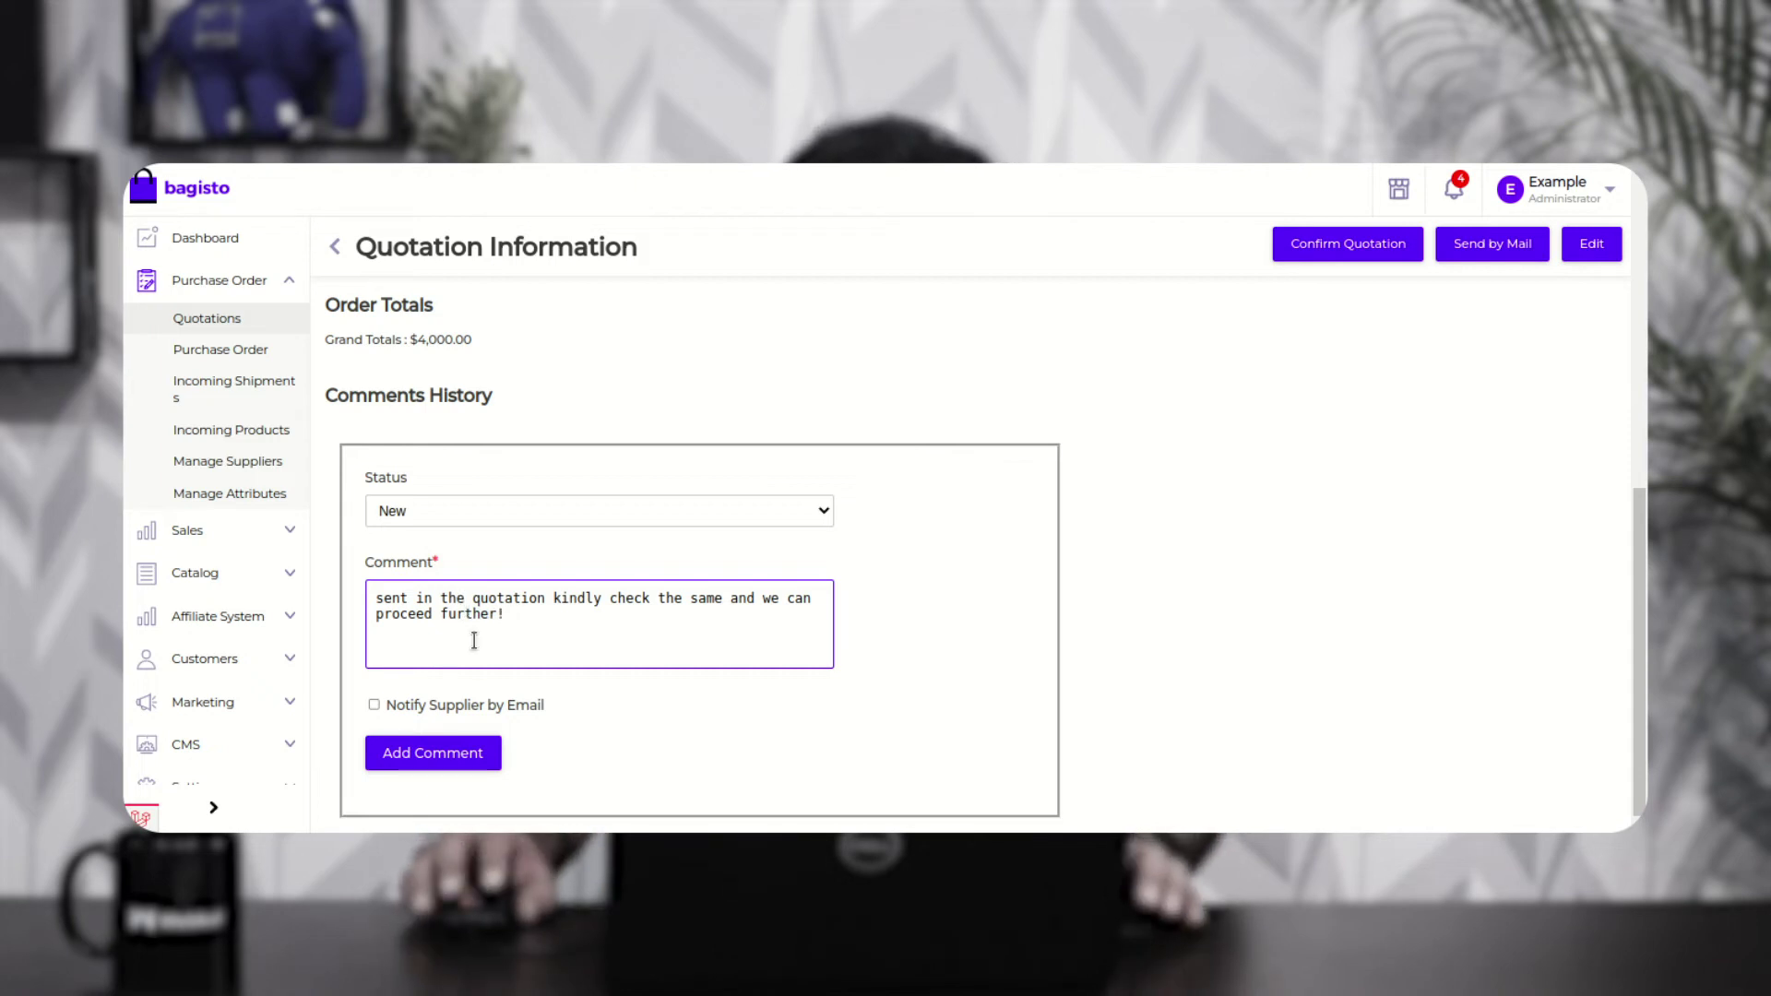
Step: Enable supplier notification by email, add the comment to the quotation and check its entry in the comments history
{"action": "left_click", "coordinate": [374, 706]}
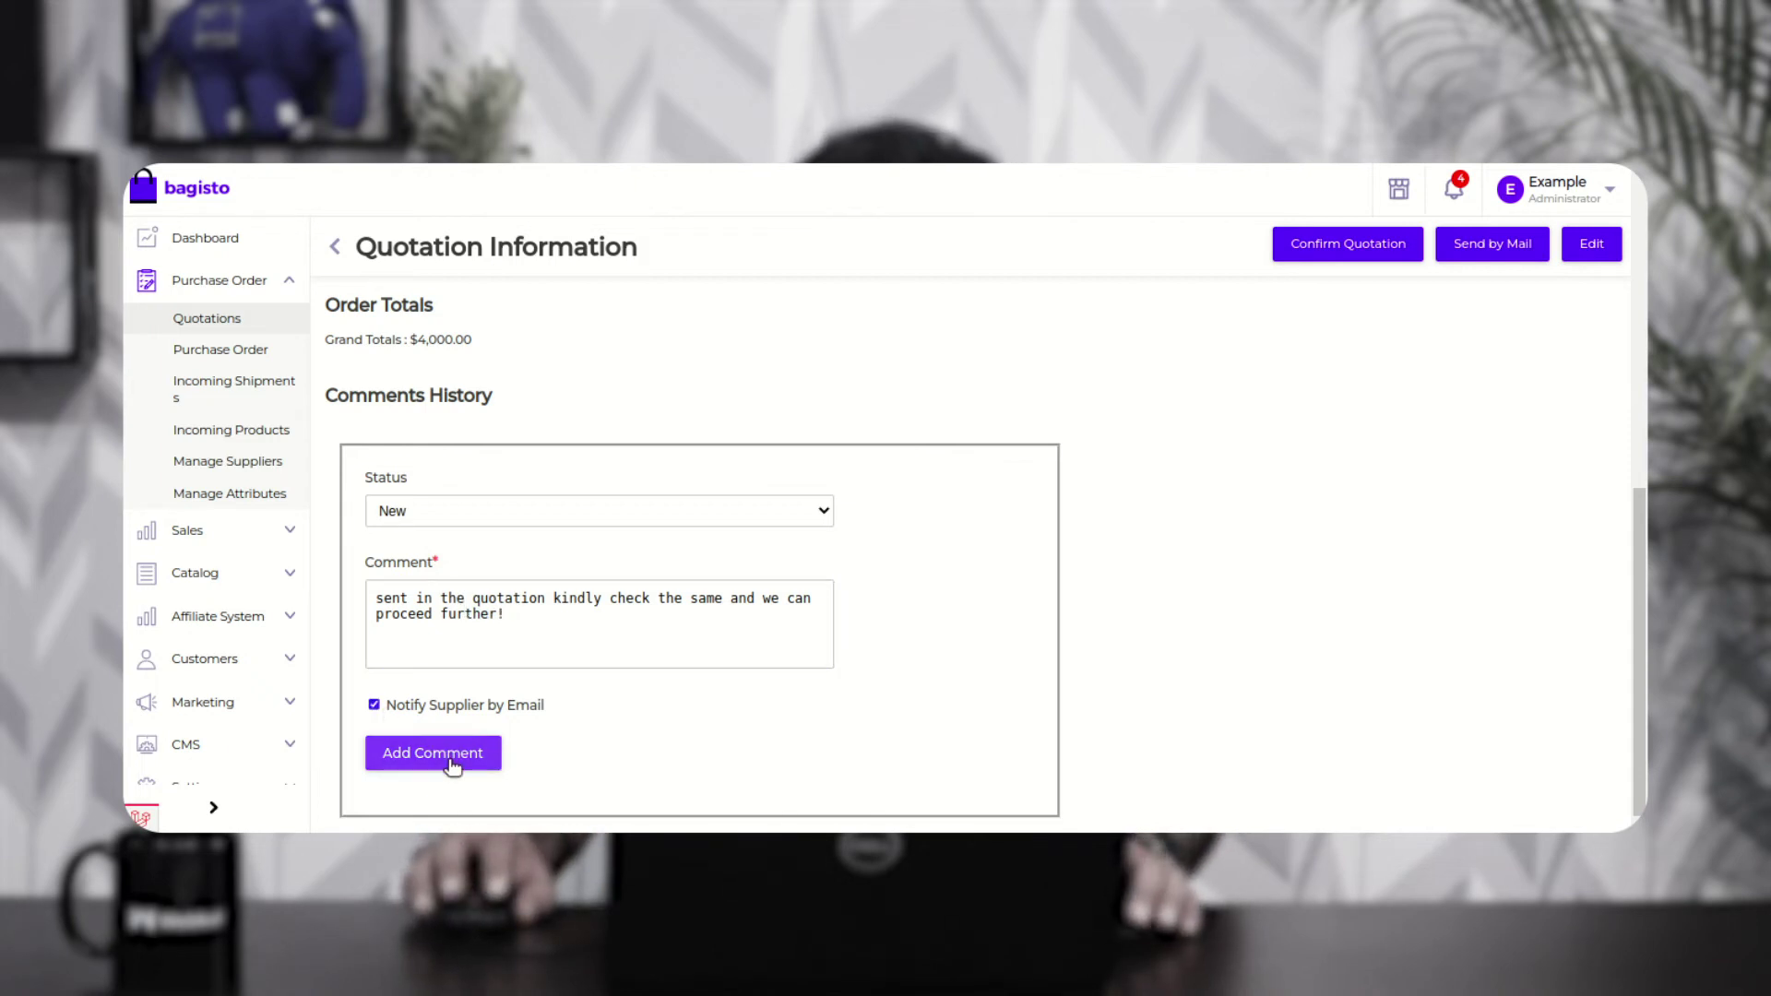
{"action": "left_click", "coordinate": [452, 767]}
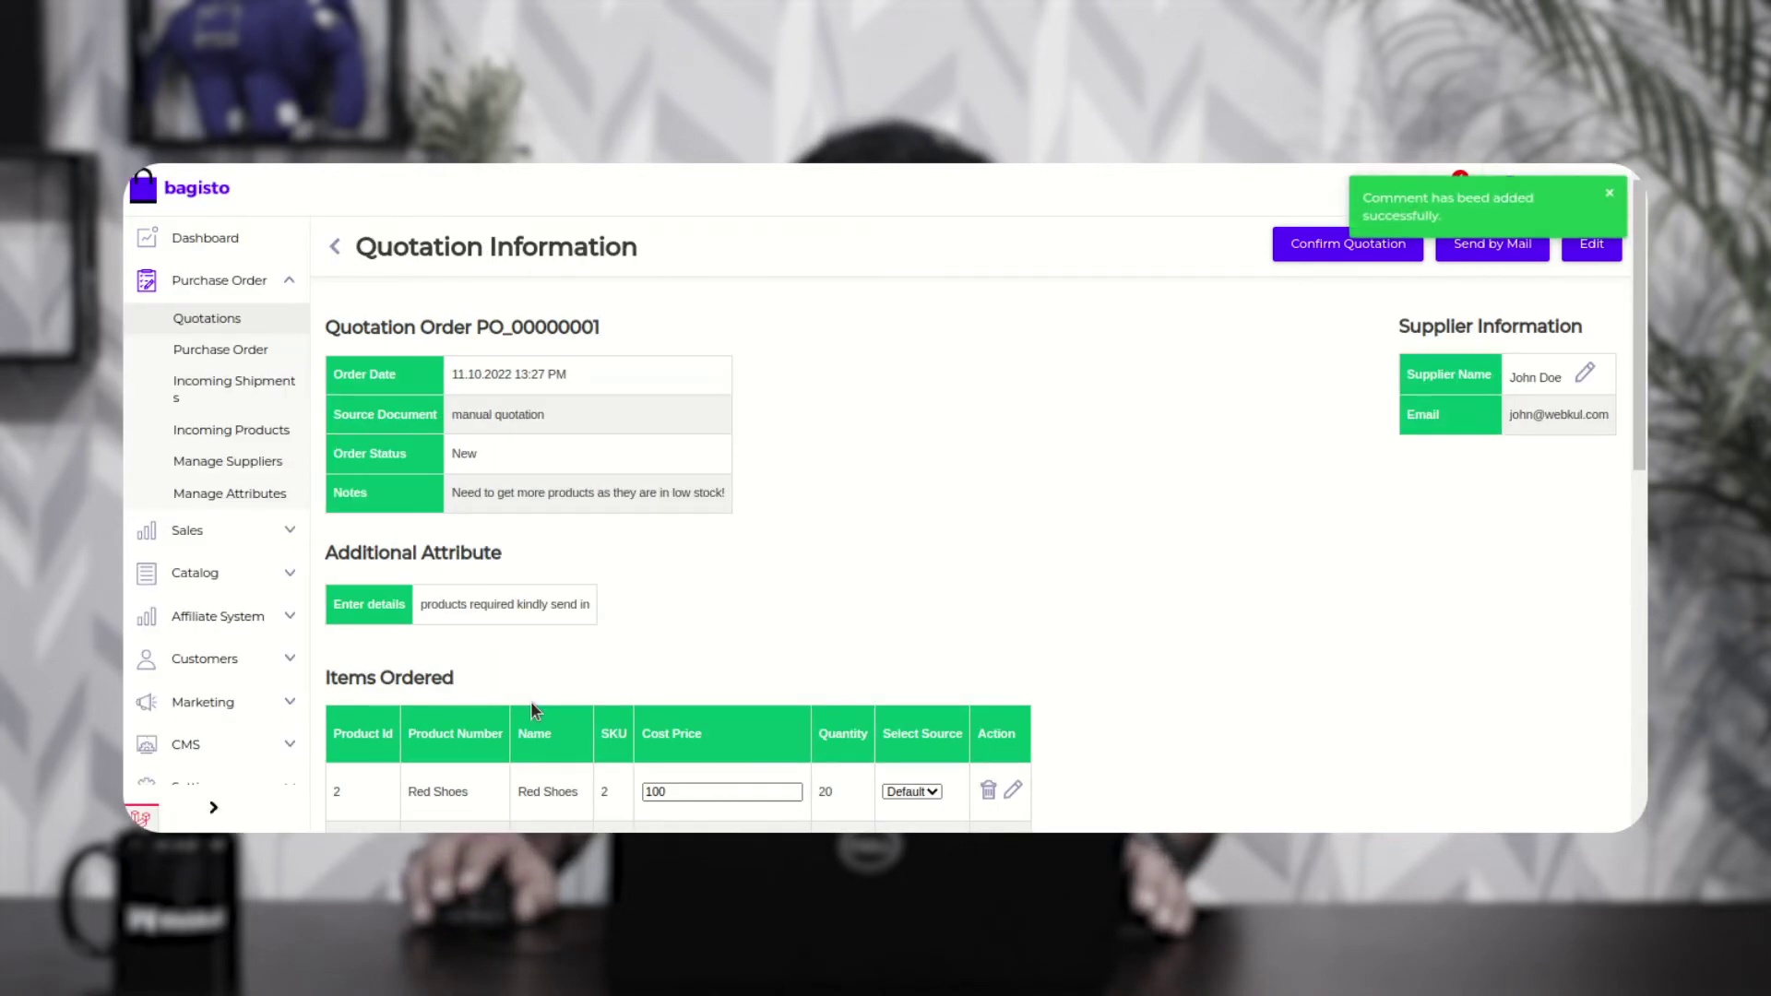
{"action": "scroll", "coordinate": [633, 661], "scroll_direction": "down", "scroll_amount": 9}
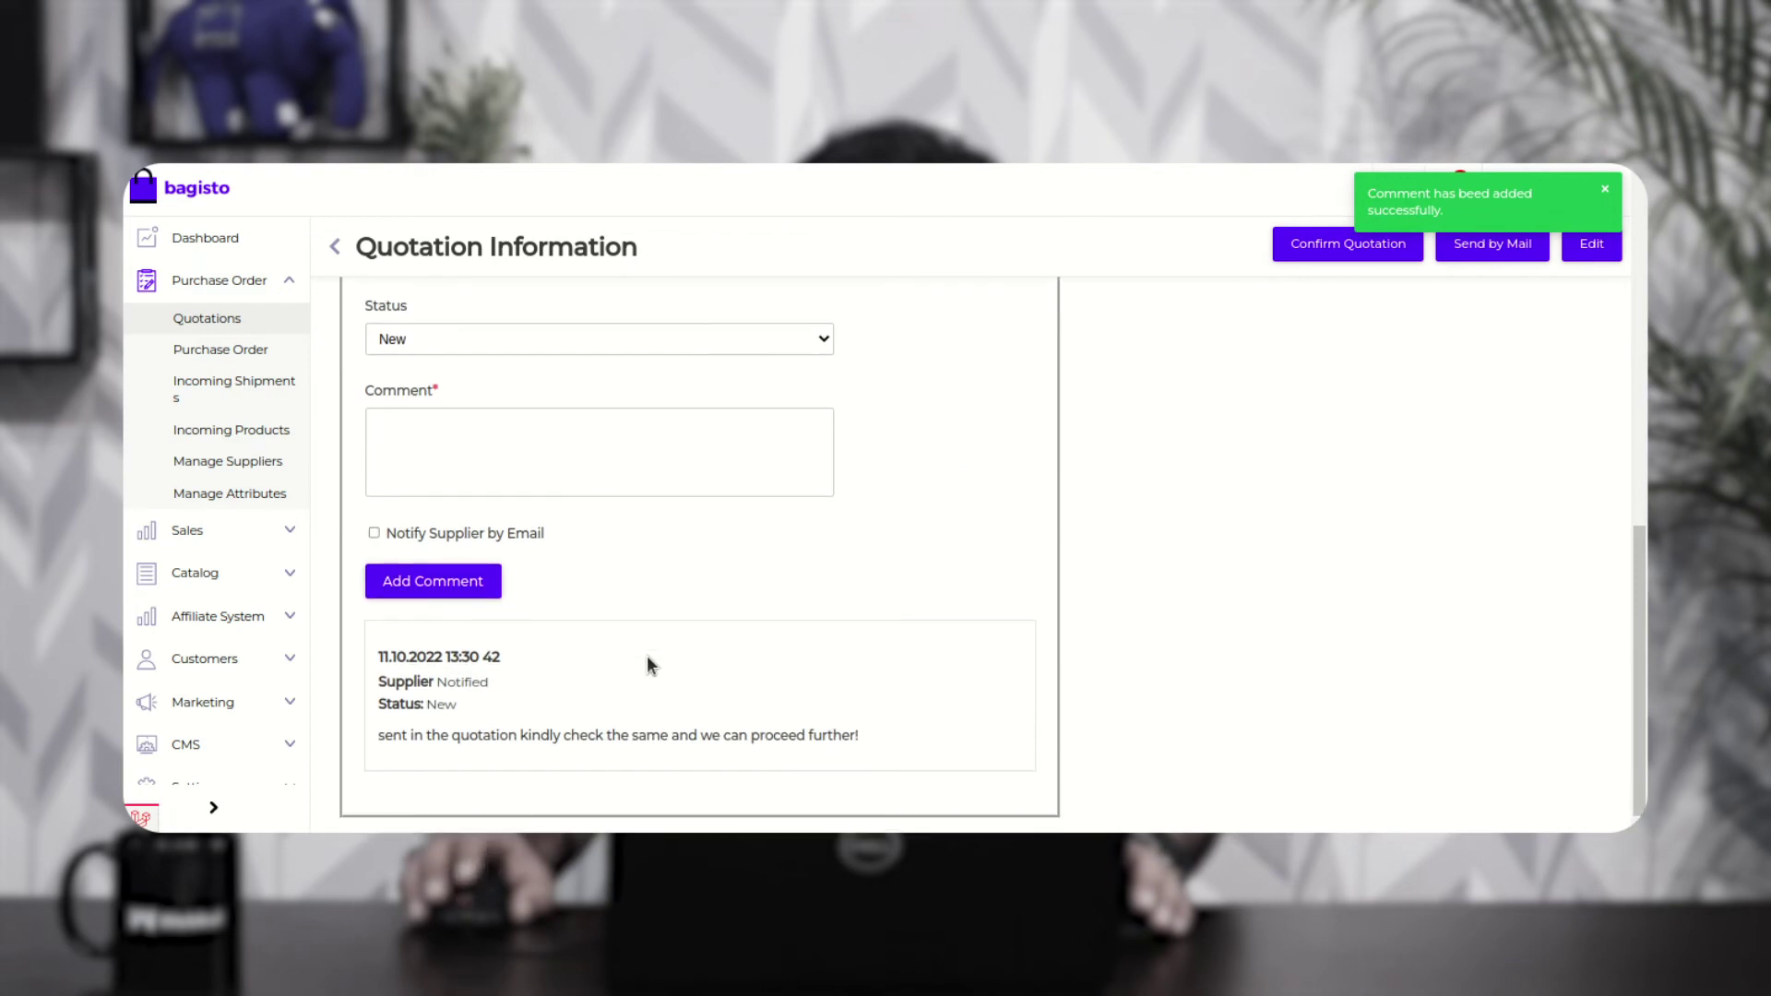
{"action": "left_click_drag", "start_coordinate": [393, 685], "coordinate": [842, 779]}
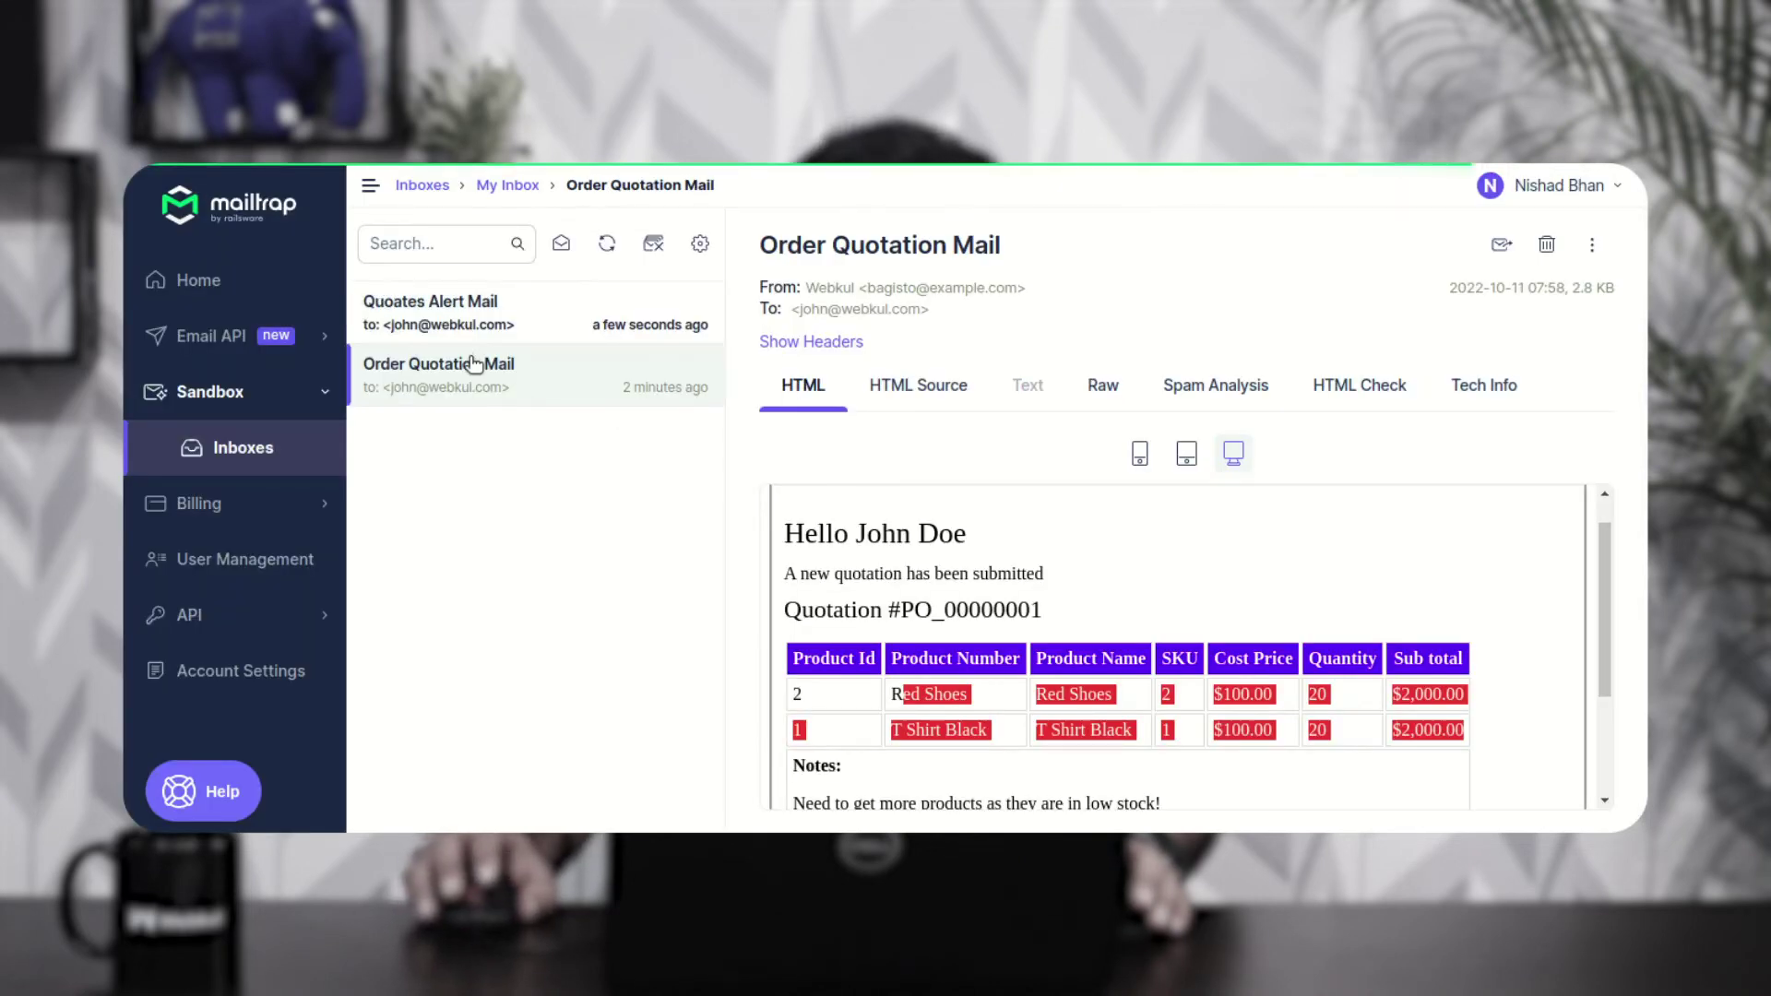
Step: Open the Quoates Alert Mail in the Mailtrap inbox and read its quotation reference and message
{"action": "left_click", "coordinate": [472, 325]}
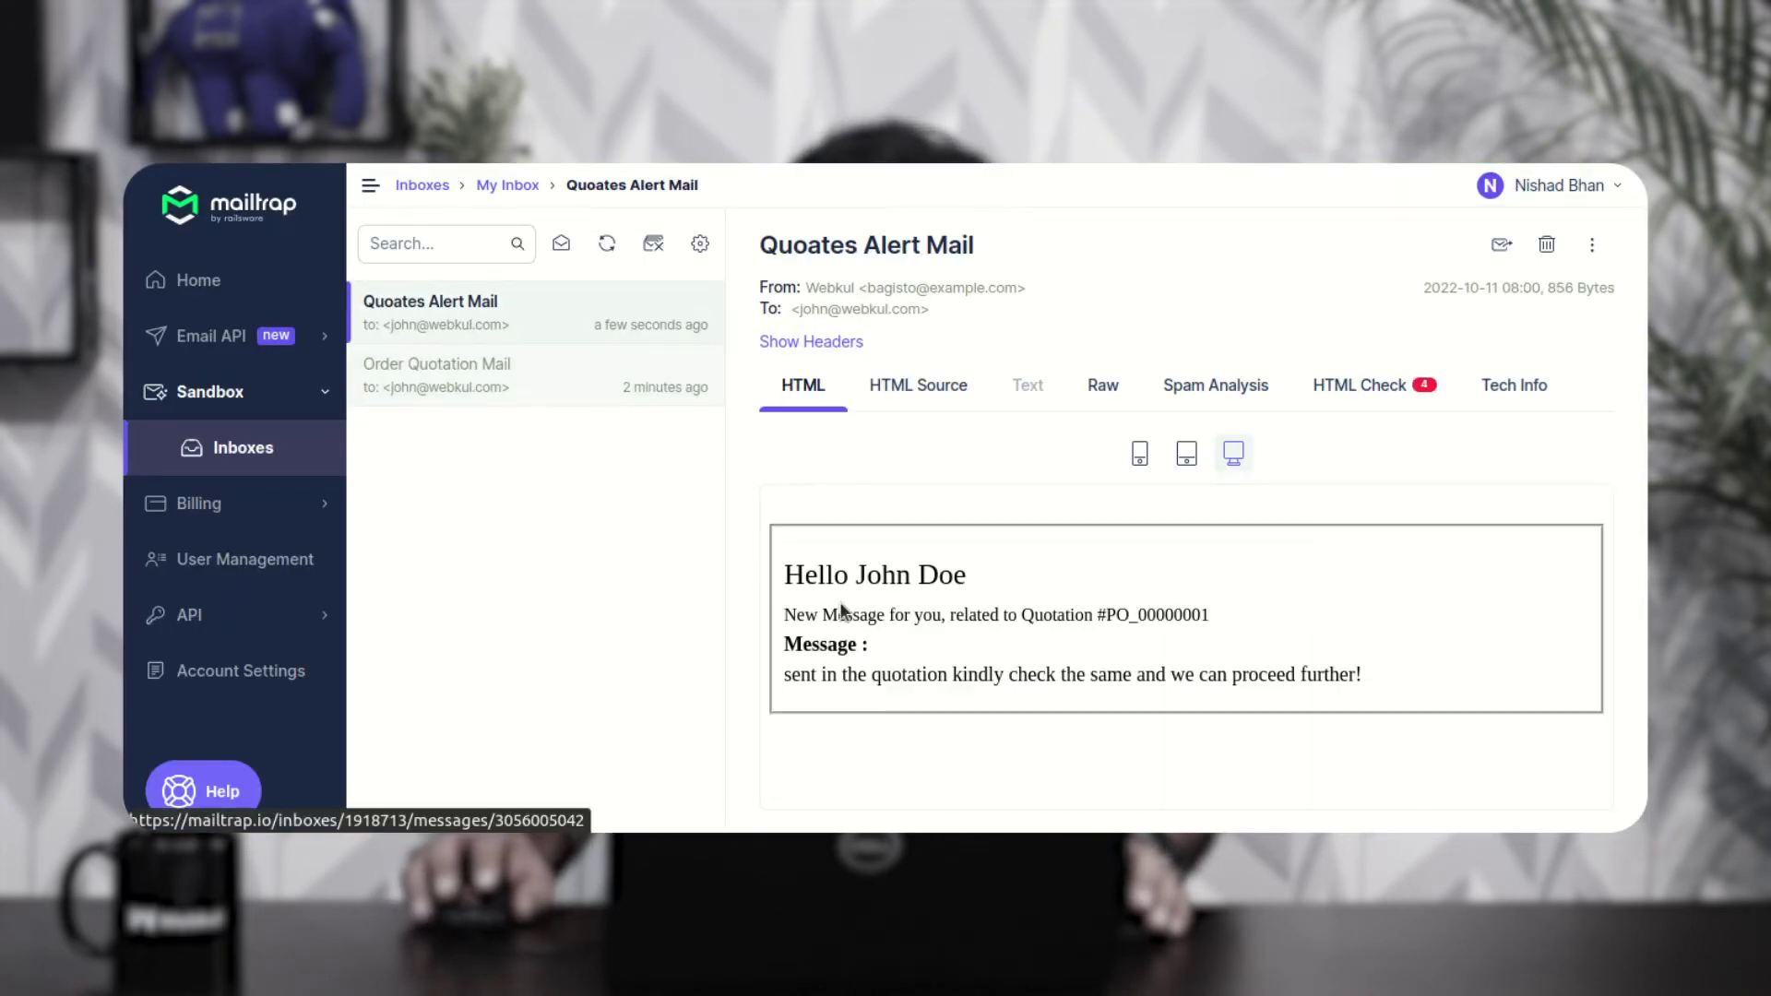
{"action": "left_click_drag", "start_coordinate": [874, 609], "coordinate": [1227, 630]}
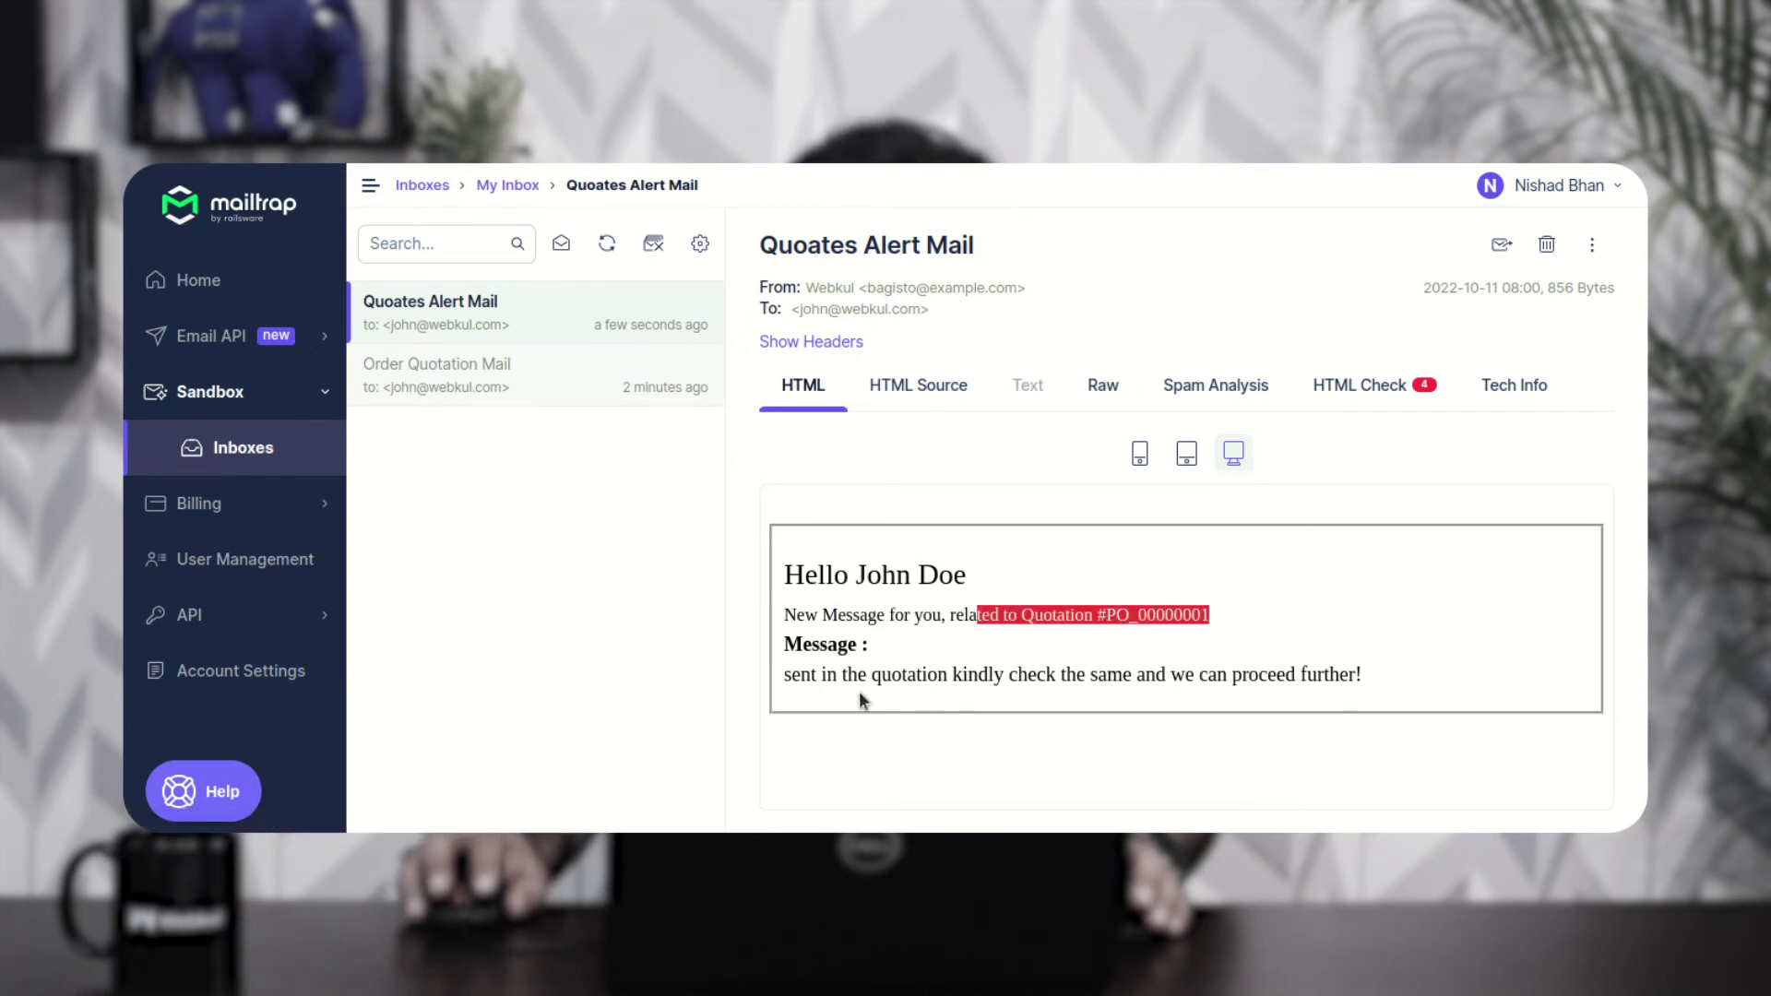
{"action": "left_click", "coordinate": [788, 676]}
{"action": "left_click", "coordinate": [815, 682]}
{"action": "left_click_drag", "start_coordinate": [793, 676], "coordinate": [1230, 702]}
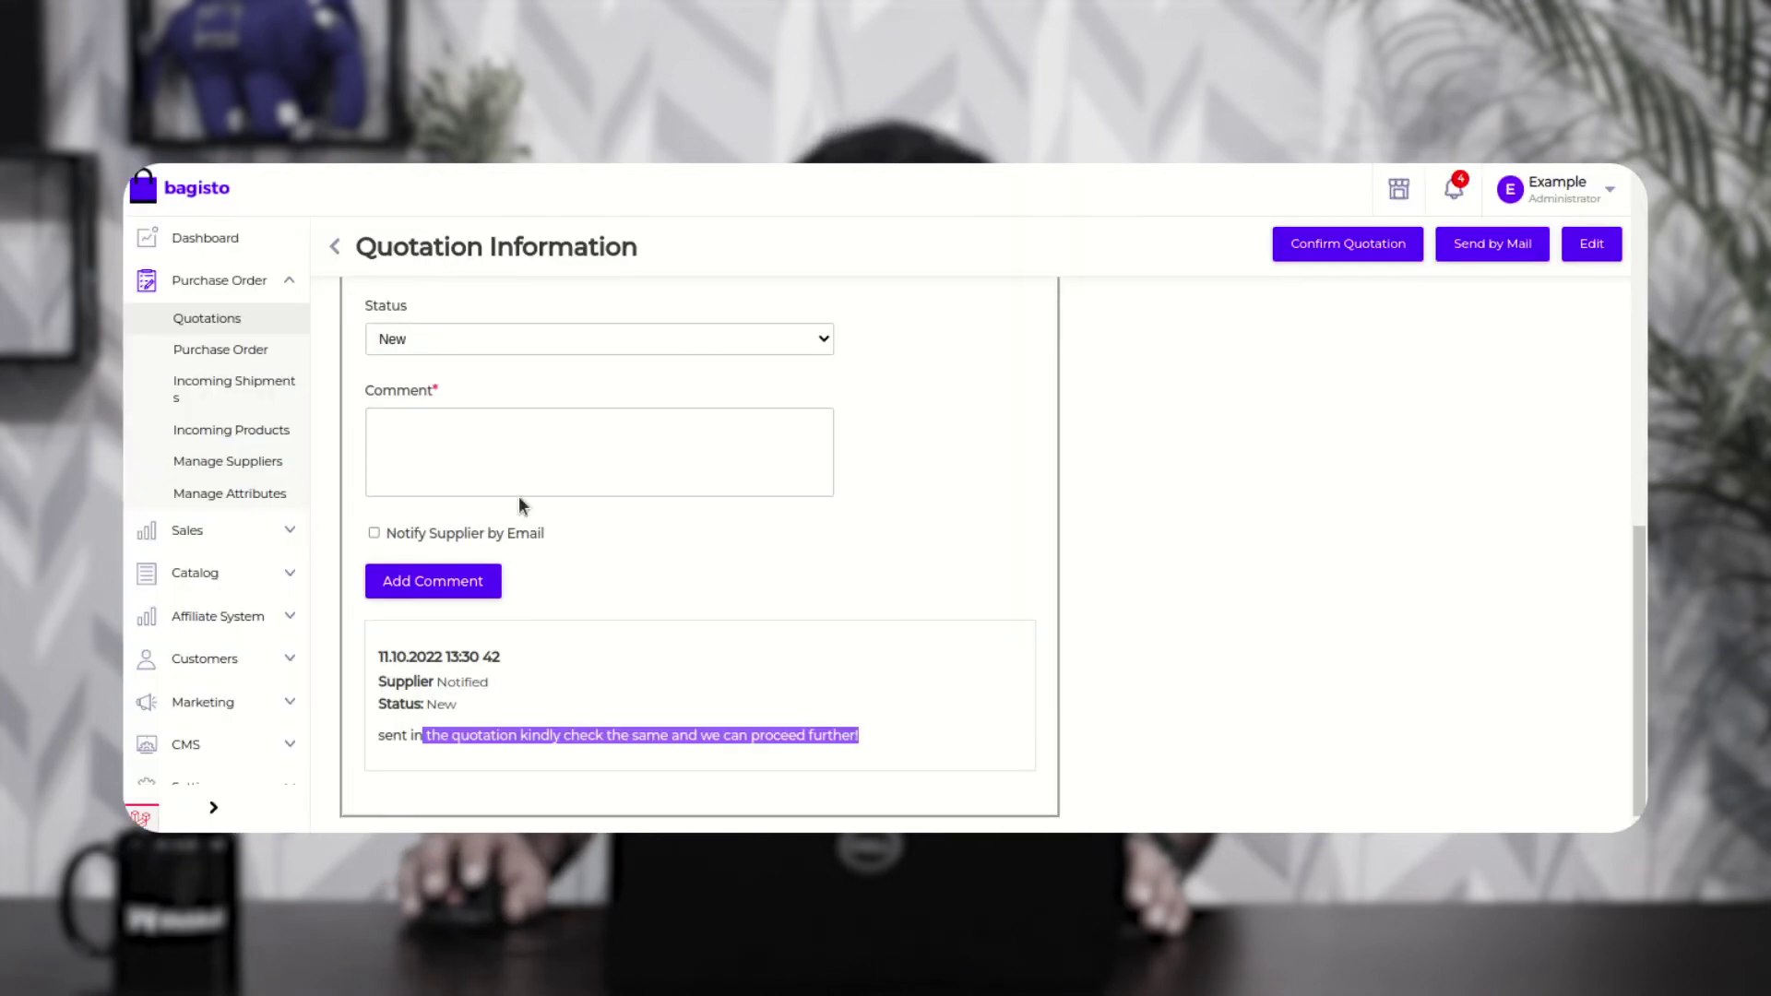
Step: Return to Bagisto, reopen the manual quotation from the quotations list and confirm the quotation
{"action": "left_click", "coordinate": [249, 321]}
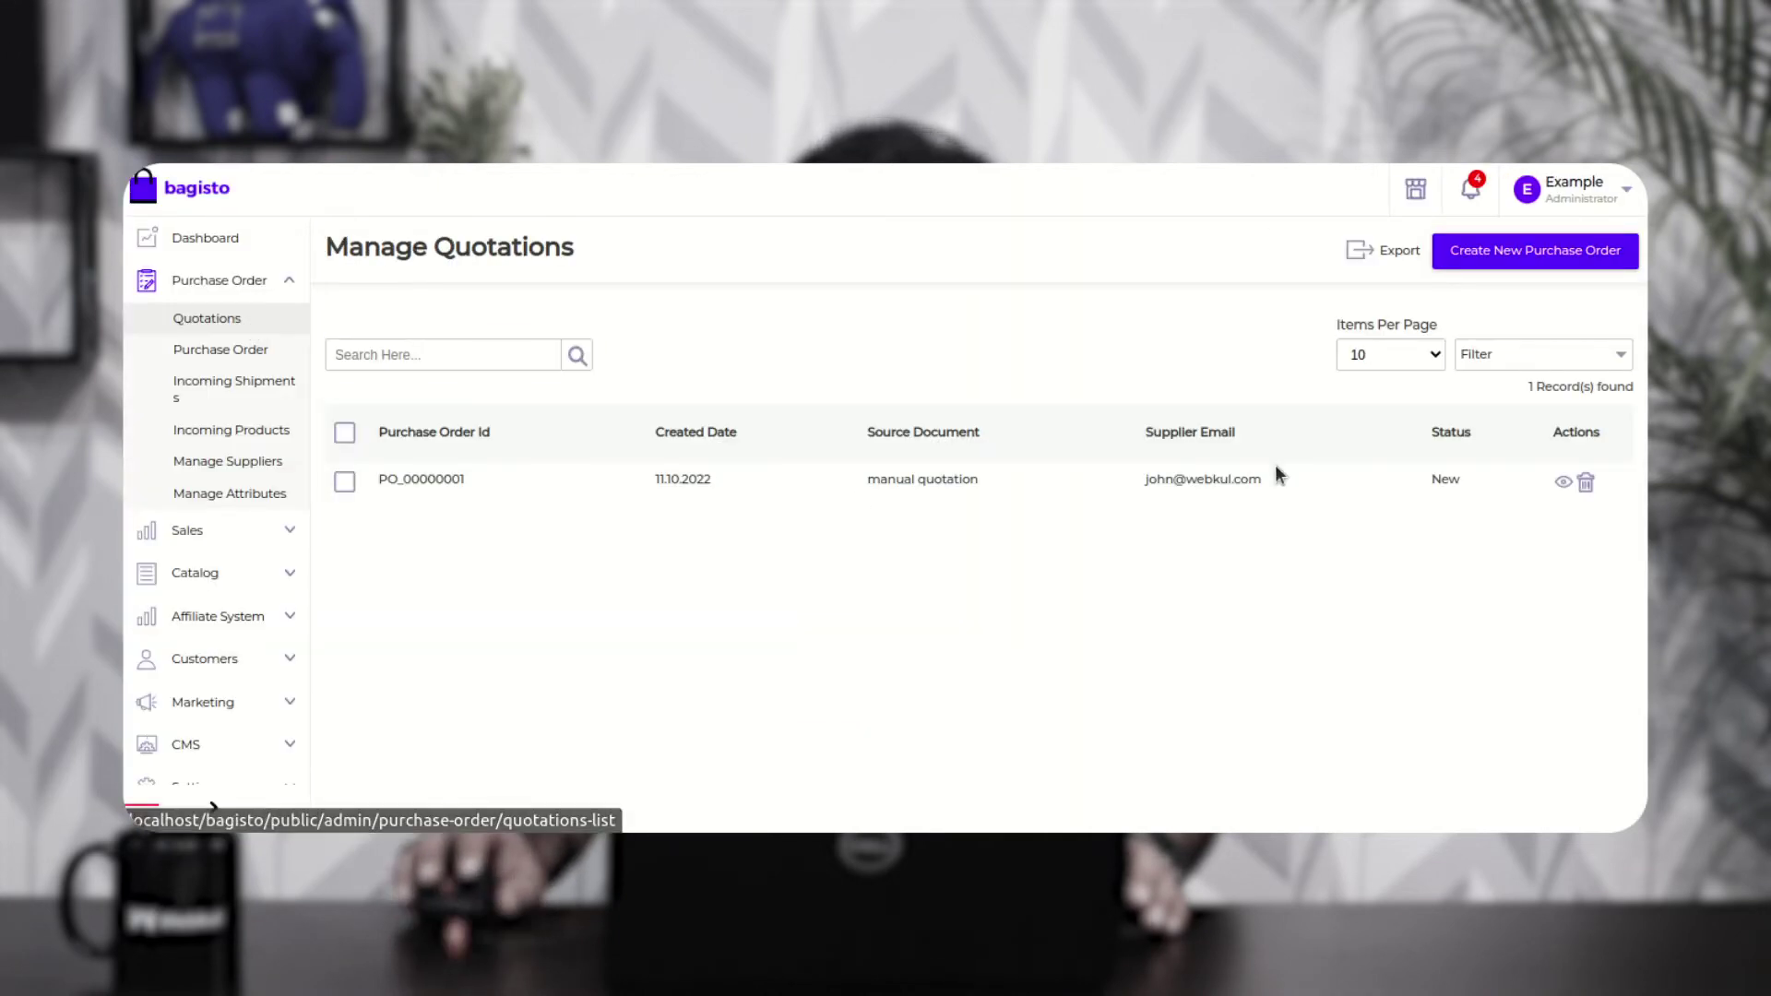
{"action": "left_click", "coordinate": [1565, 483]}
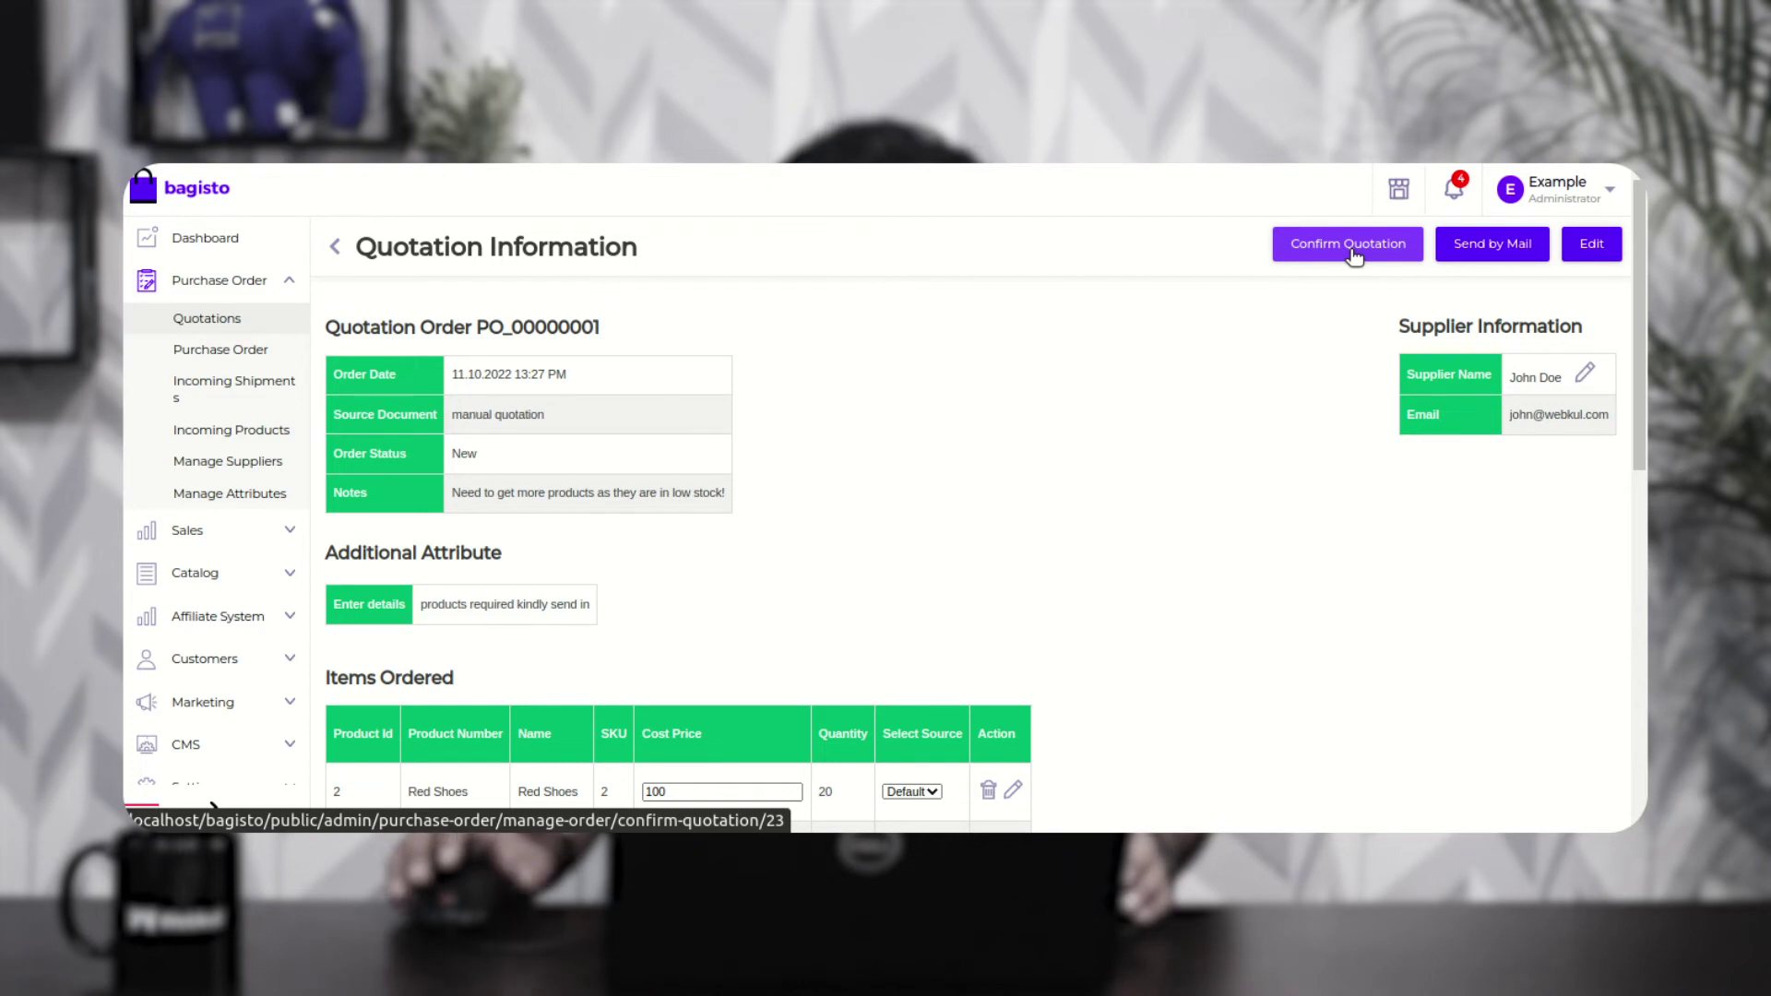
{"action": "scroll", "coordinate": [750, 481], "scroll_direction": "down", "scroll_amount": 2}
{"action": "scroll", "coordinate": [769, 498], "scroll_direction": "down", "scroll_amount": 6}
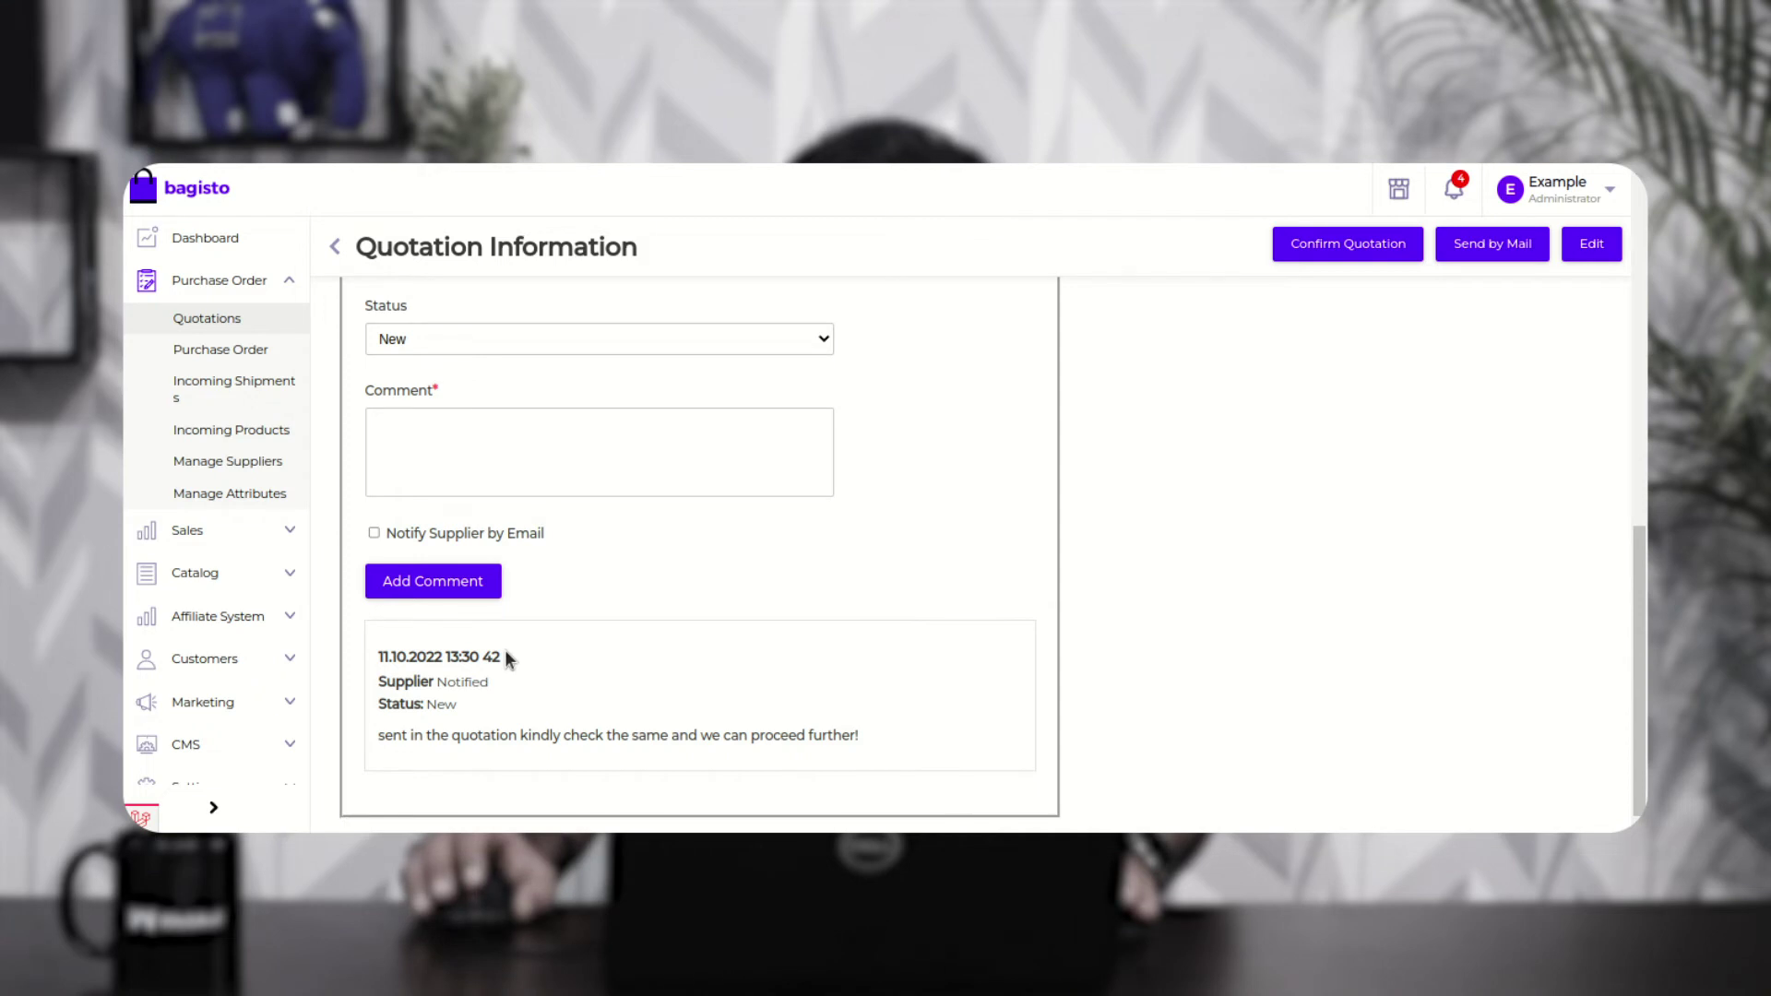
{"action": "scroll", "coordinate": [505, 650], "scroll_direction": "up", "scroll_amount": 4}
{"action": "scroll", "coordinate": [515, 638], "scroll_direction": "up", "scroll_amount": 5}
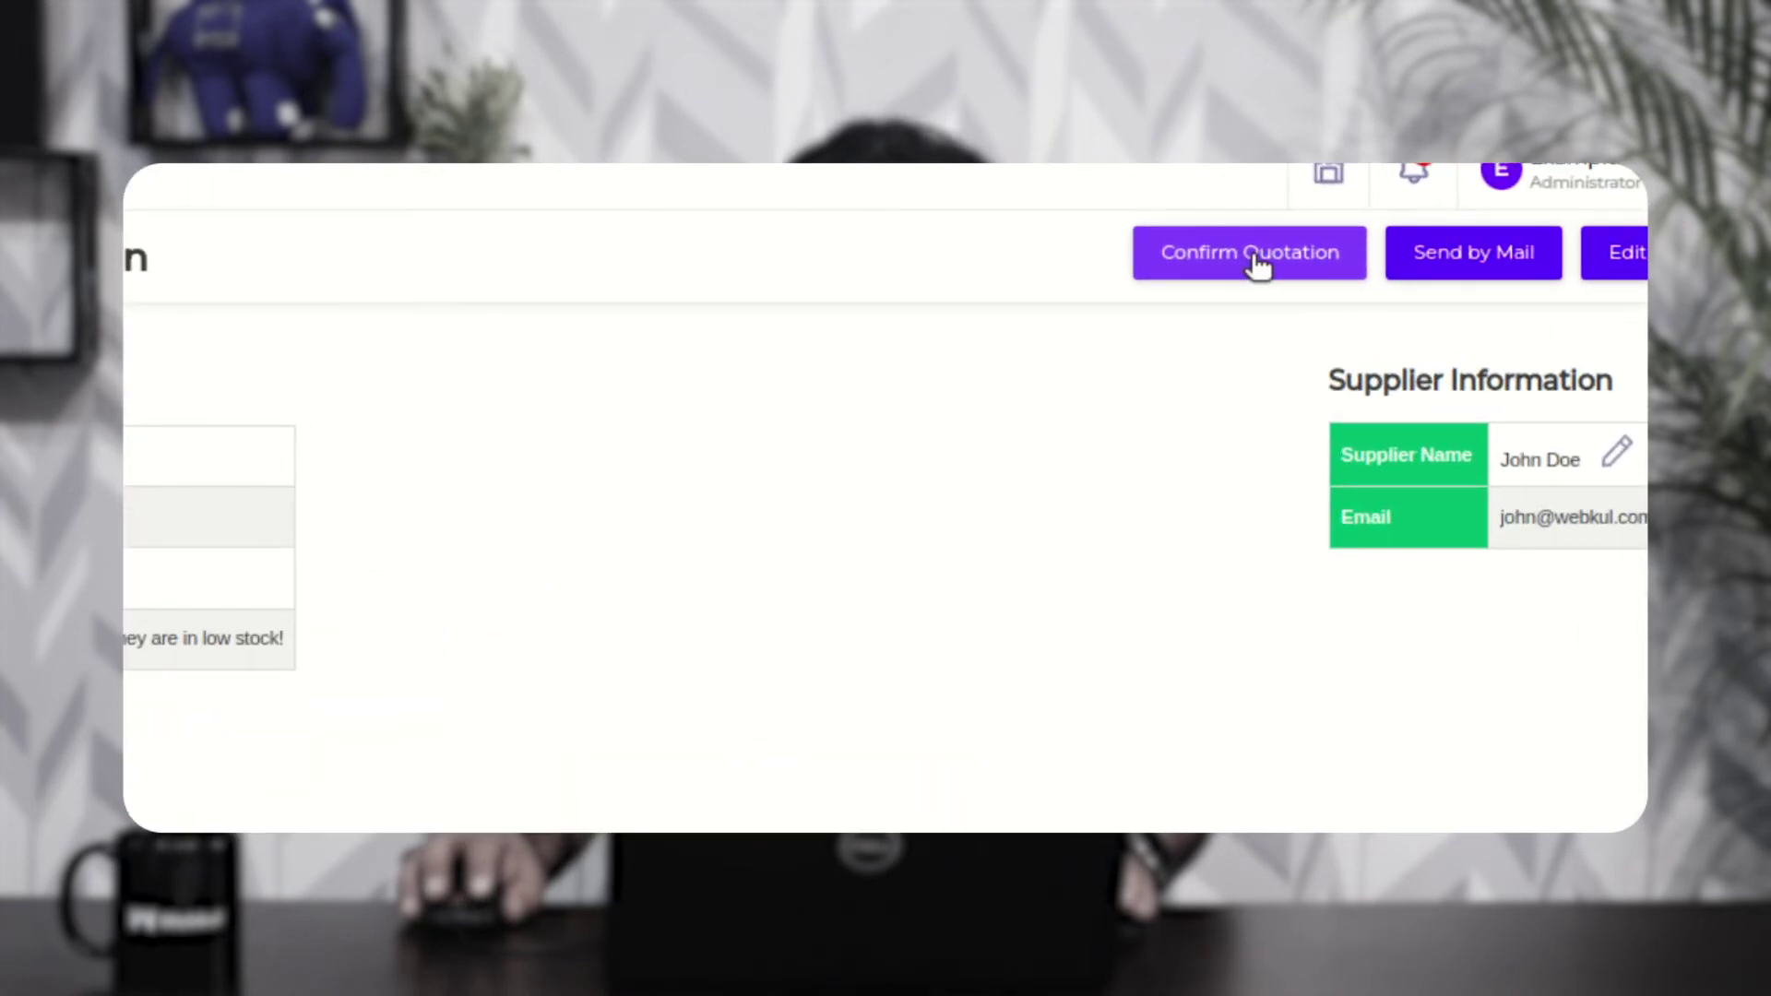
{"action": "left_click", "coordinate": [1259, 263]}
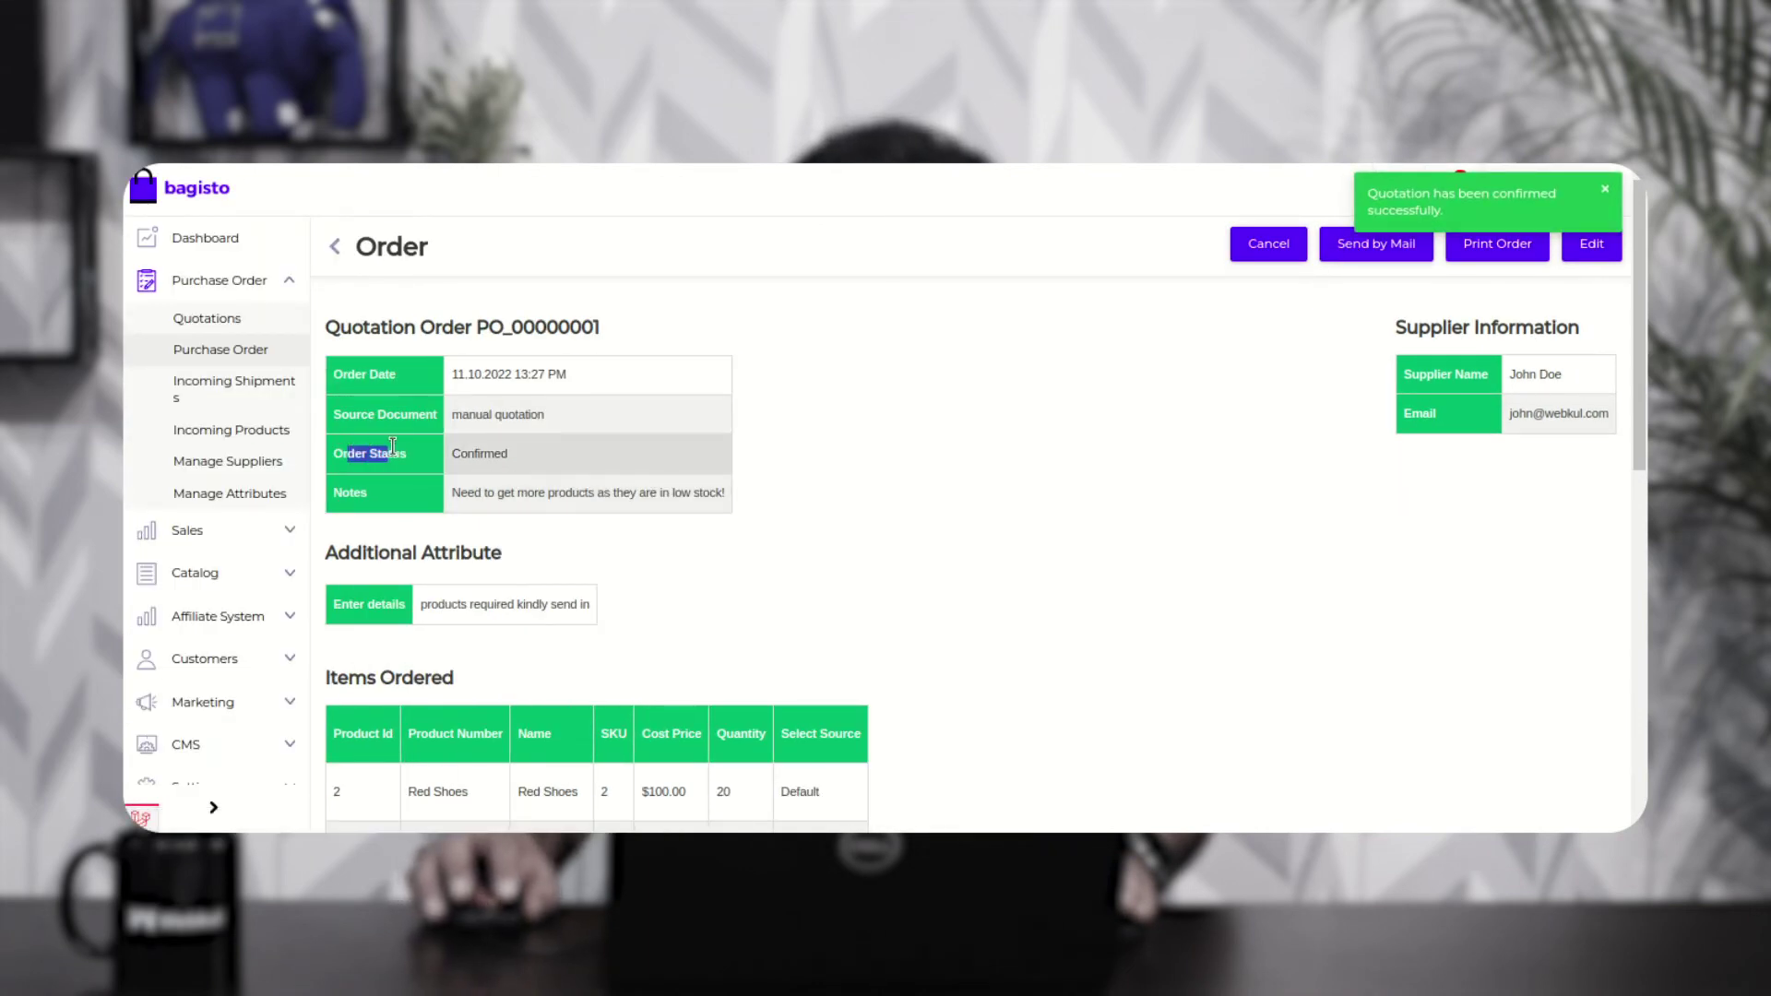
Step: Examine the confirmed order's status, details and comments history
{"action": "double_click", "coordinate": [484, 456]}
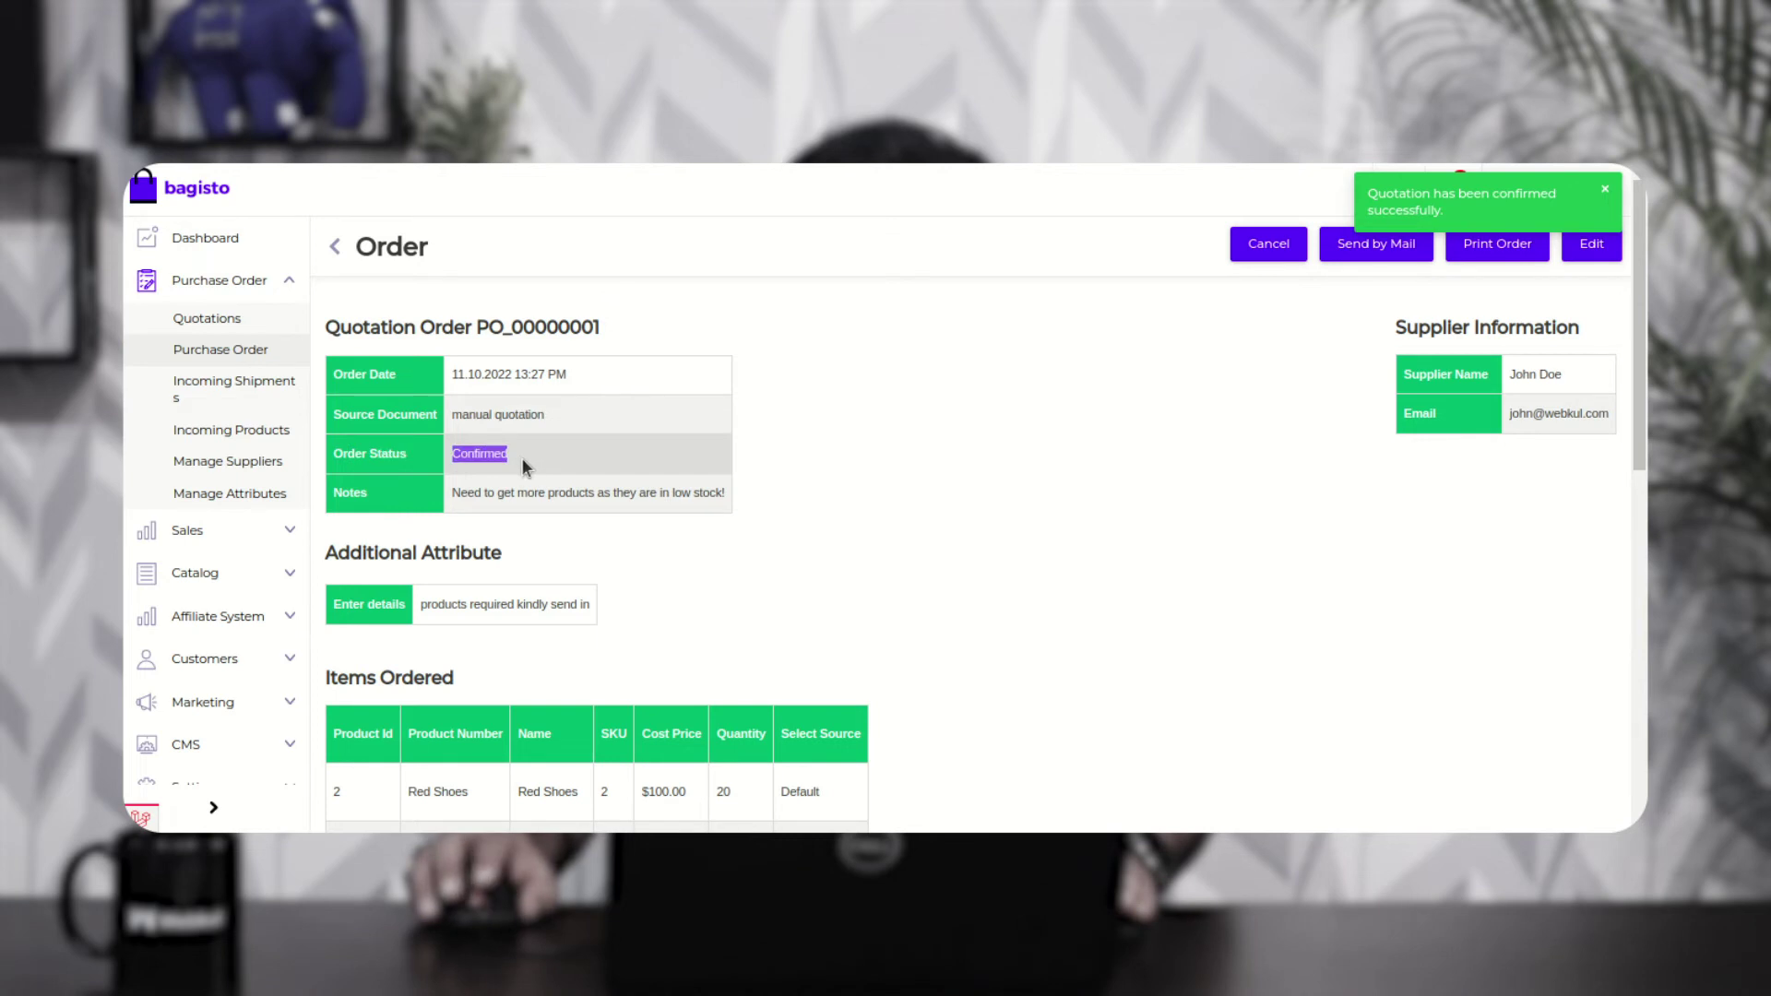
{"action": "scroll", "coordinate": [612, 498], "scroll_direction": "down", "scroll_amount": 2}
{"action": "scroll", "coordinate": [615, 507], "scroll_direction": "down", "scroll_amount": 7}
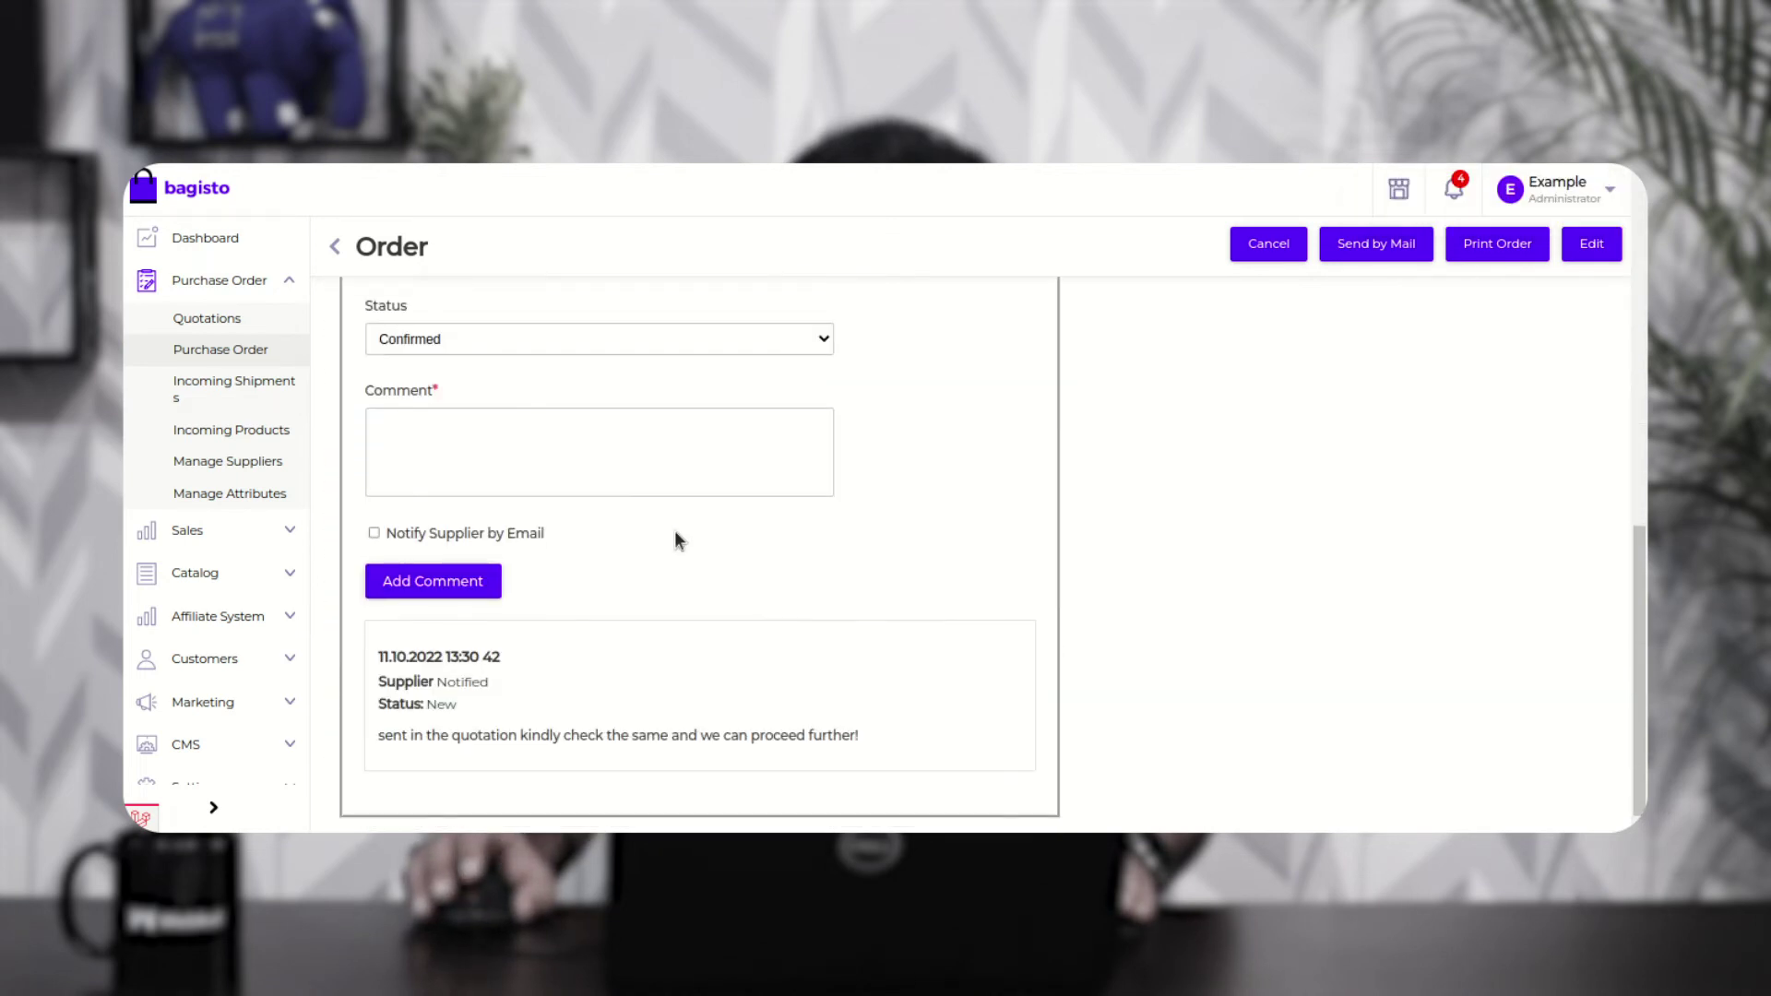
{"action": "scroll", "coordinate": [474, 617], "scroll_direction": "up", "scroll_amount": 2}
{"action": "scroll", "coordinate": [478, 605], "scroll_direction": "down", "scroll_amount": 2}
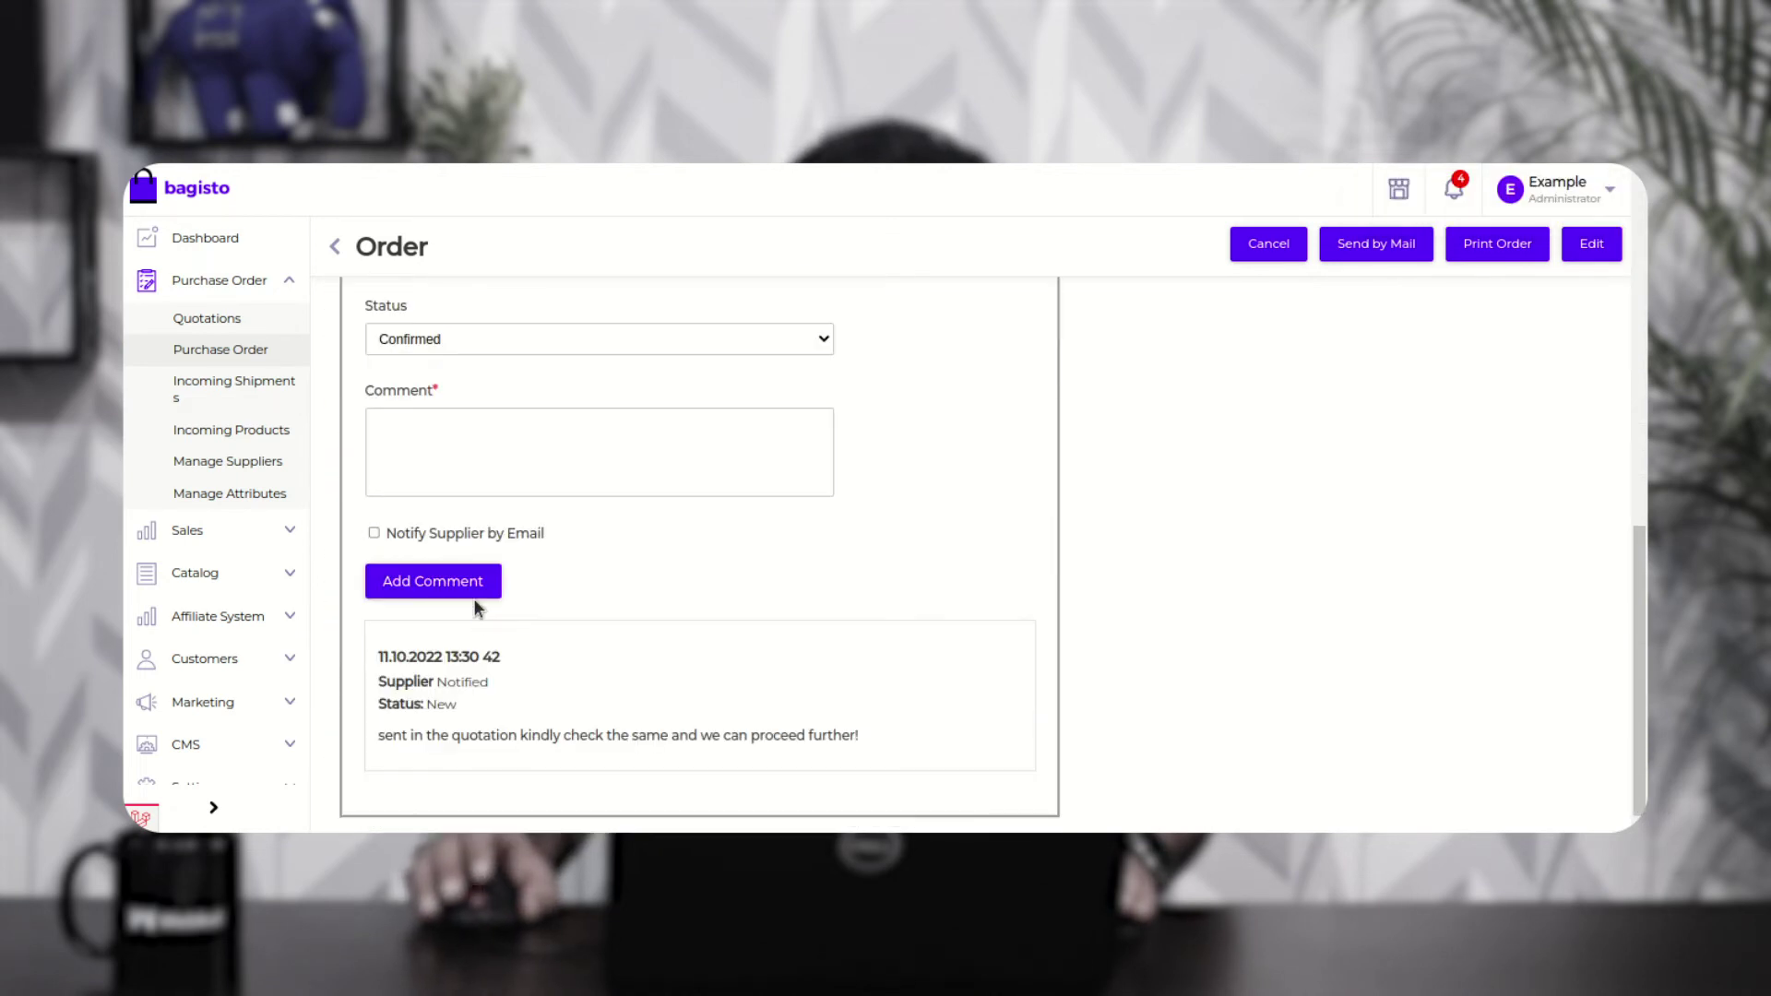
Step: Try to add an empty comment to the confirmed order with supplier notification by email
{"action": "left_click", "coordinate": [434, 440]}
{"action": "left_click", "coordinate": [424, 581]}
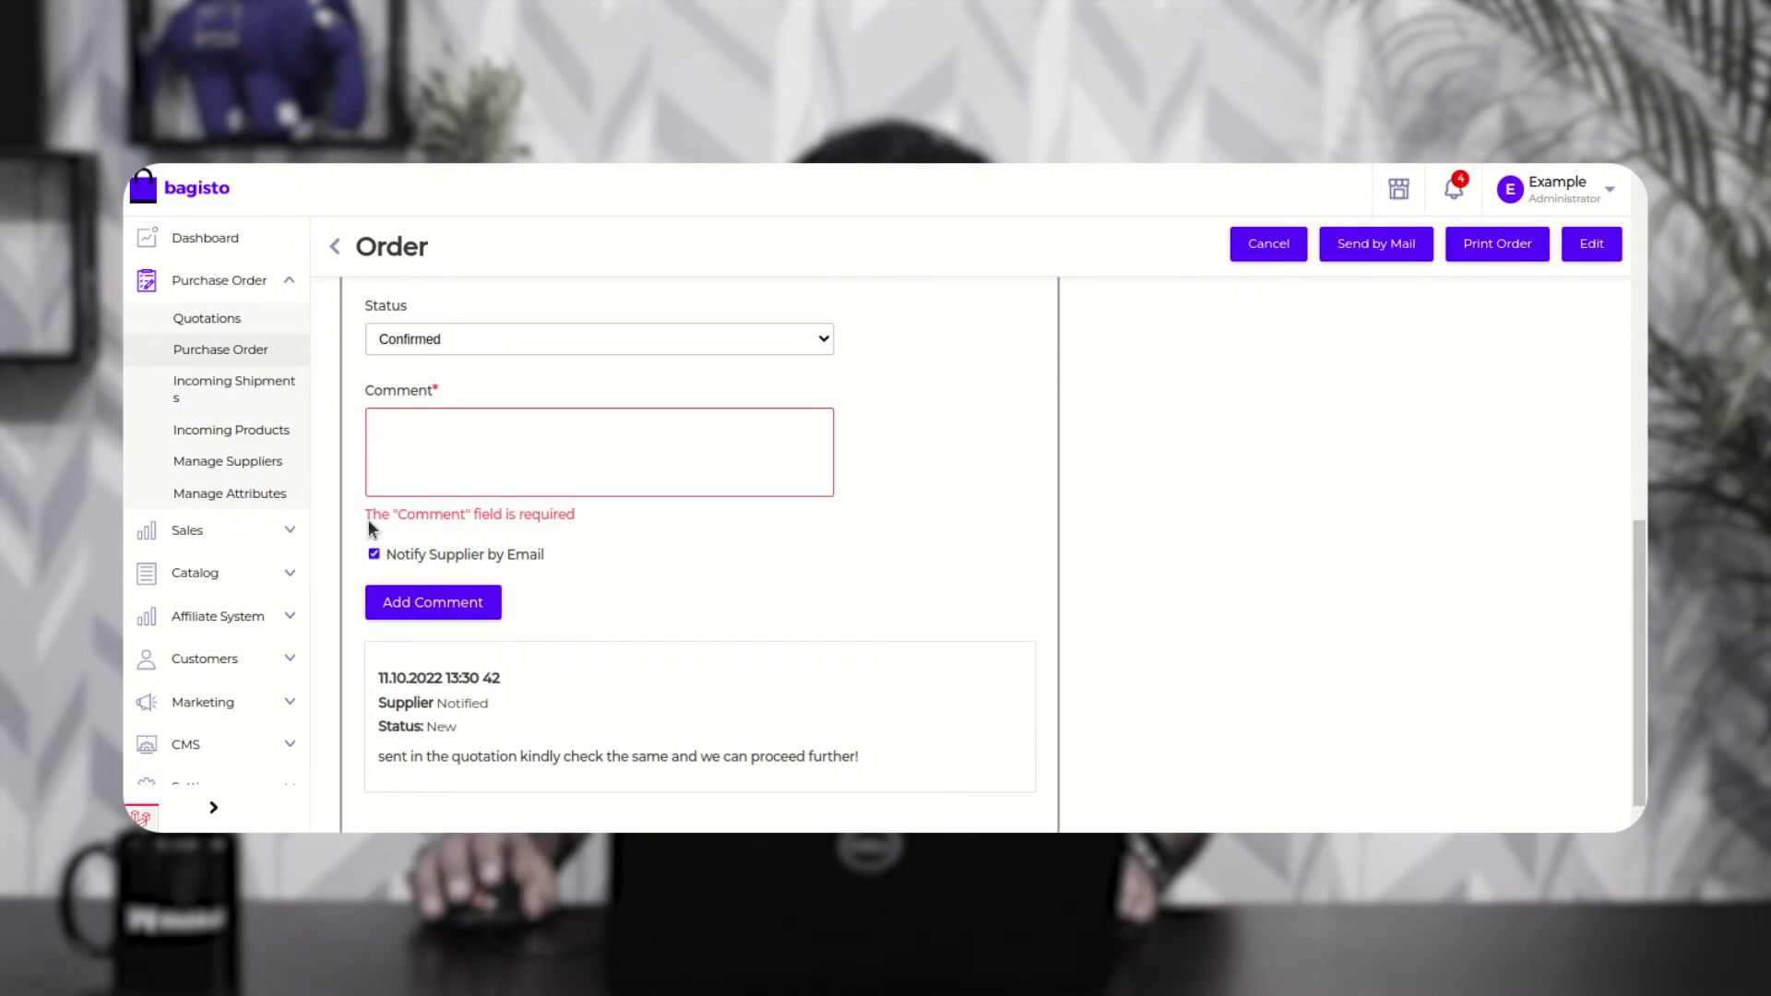
Step: Check the quotations list and open the confirmed manual quotation order from the purchase order list
{"action": "left_click", "coordinate": [242, 327]}
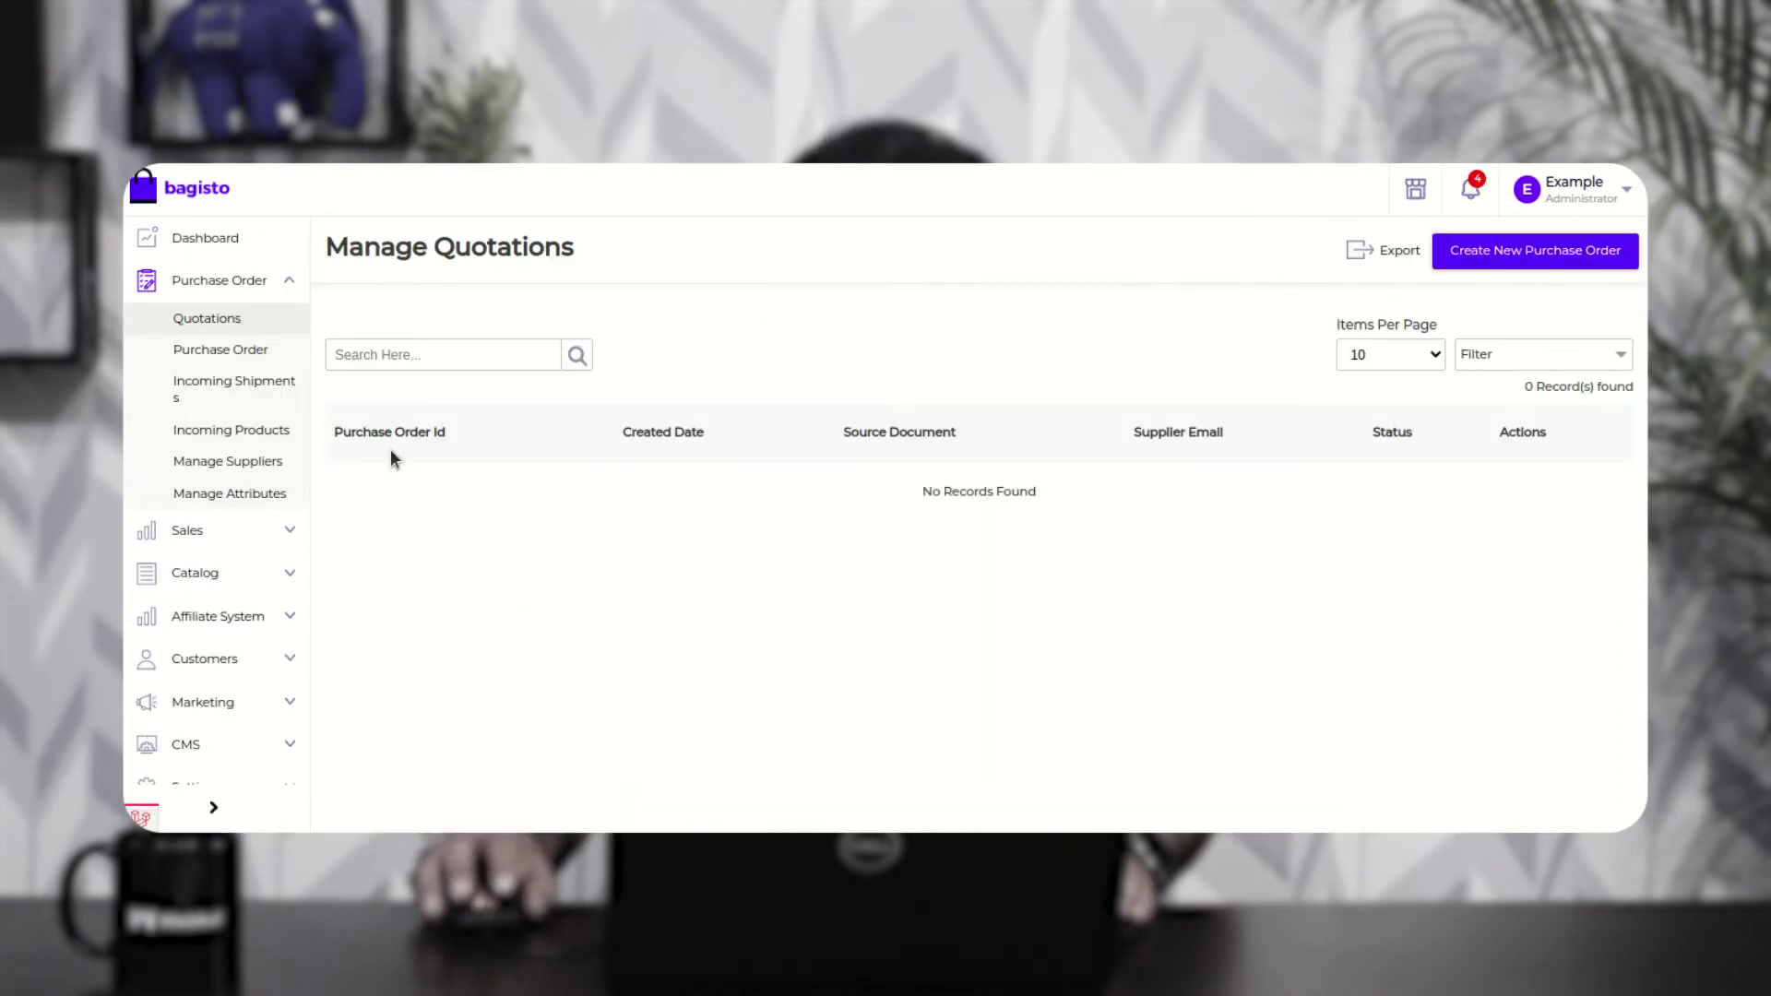
{"action": "left_click", "coordinate": [245, 355]}
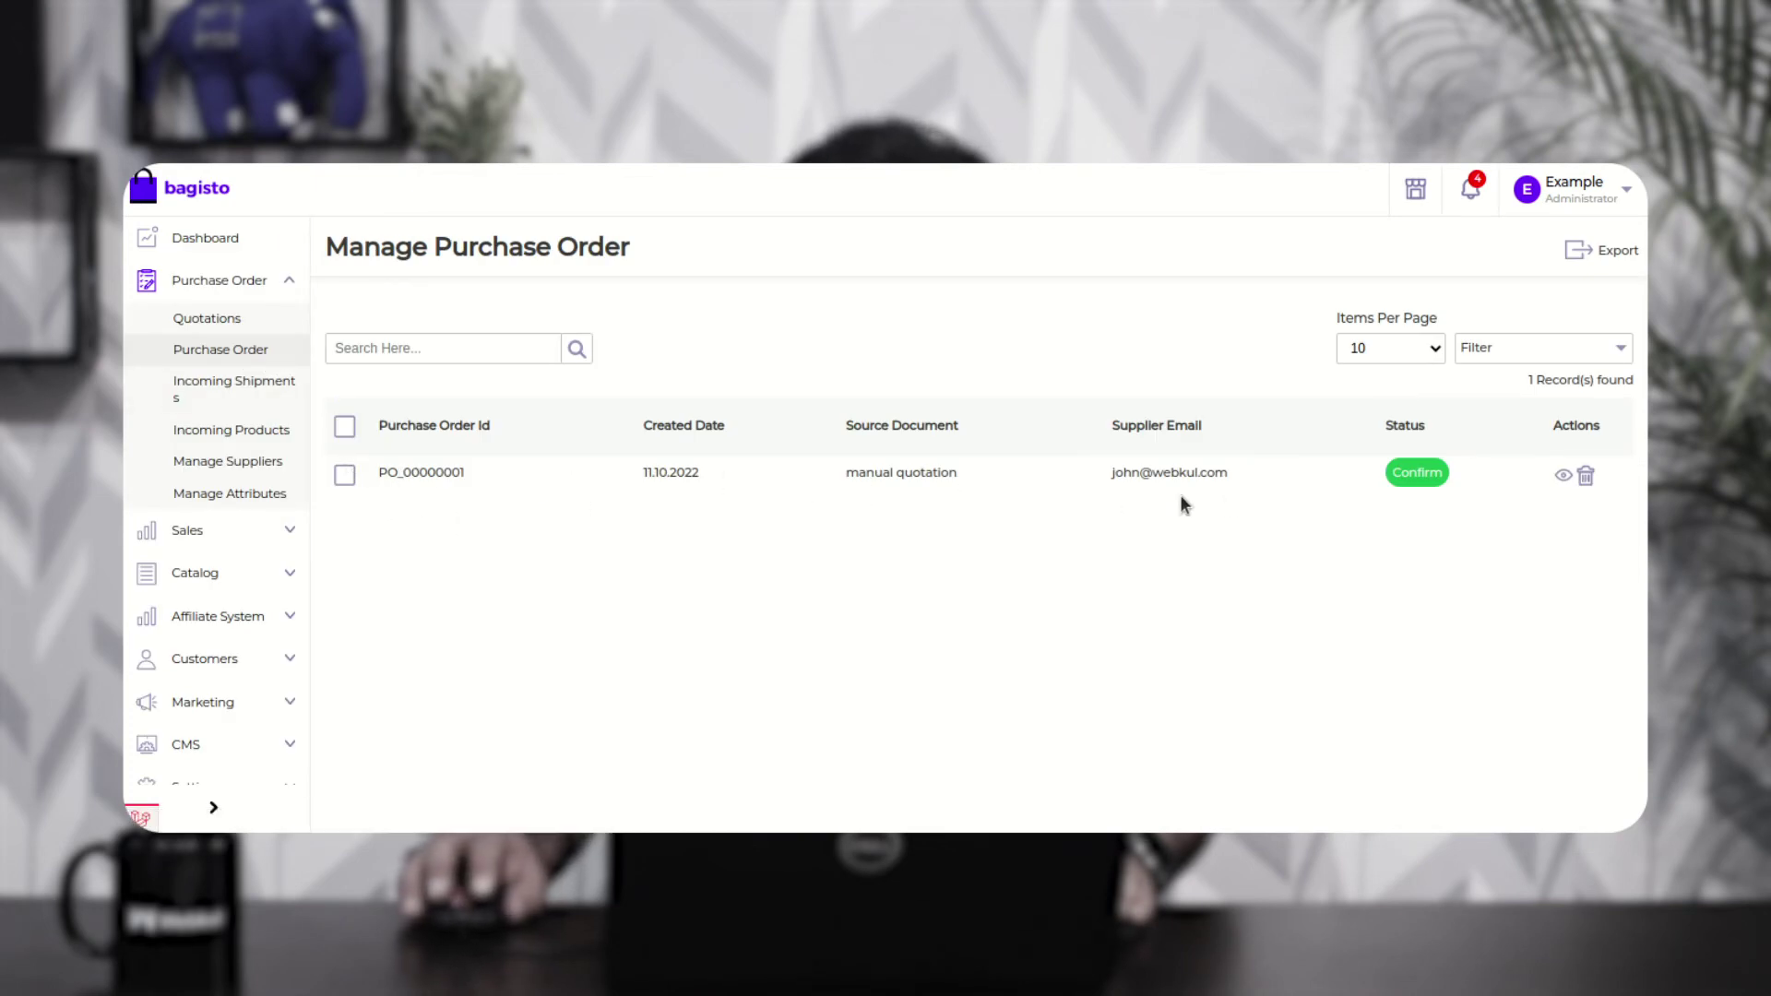
{"action": "left_click", "coordinate": [1564, 477]}
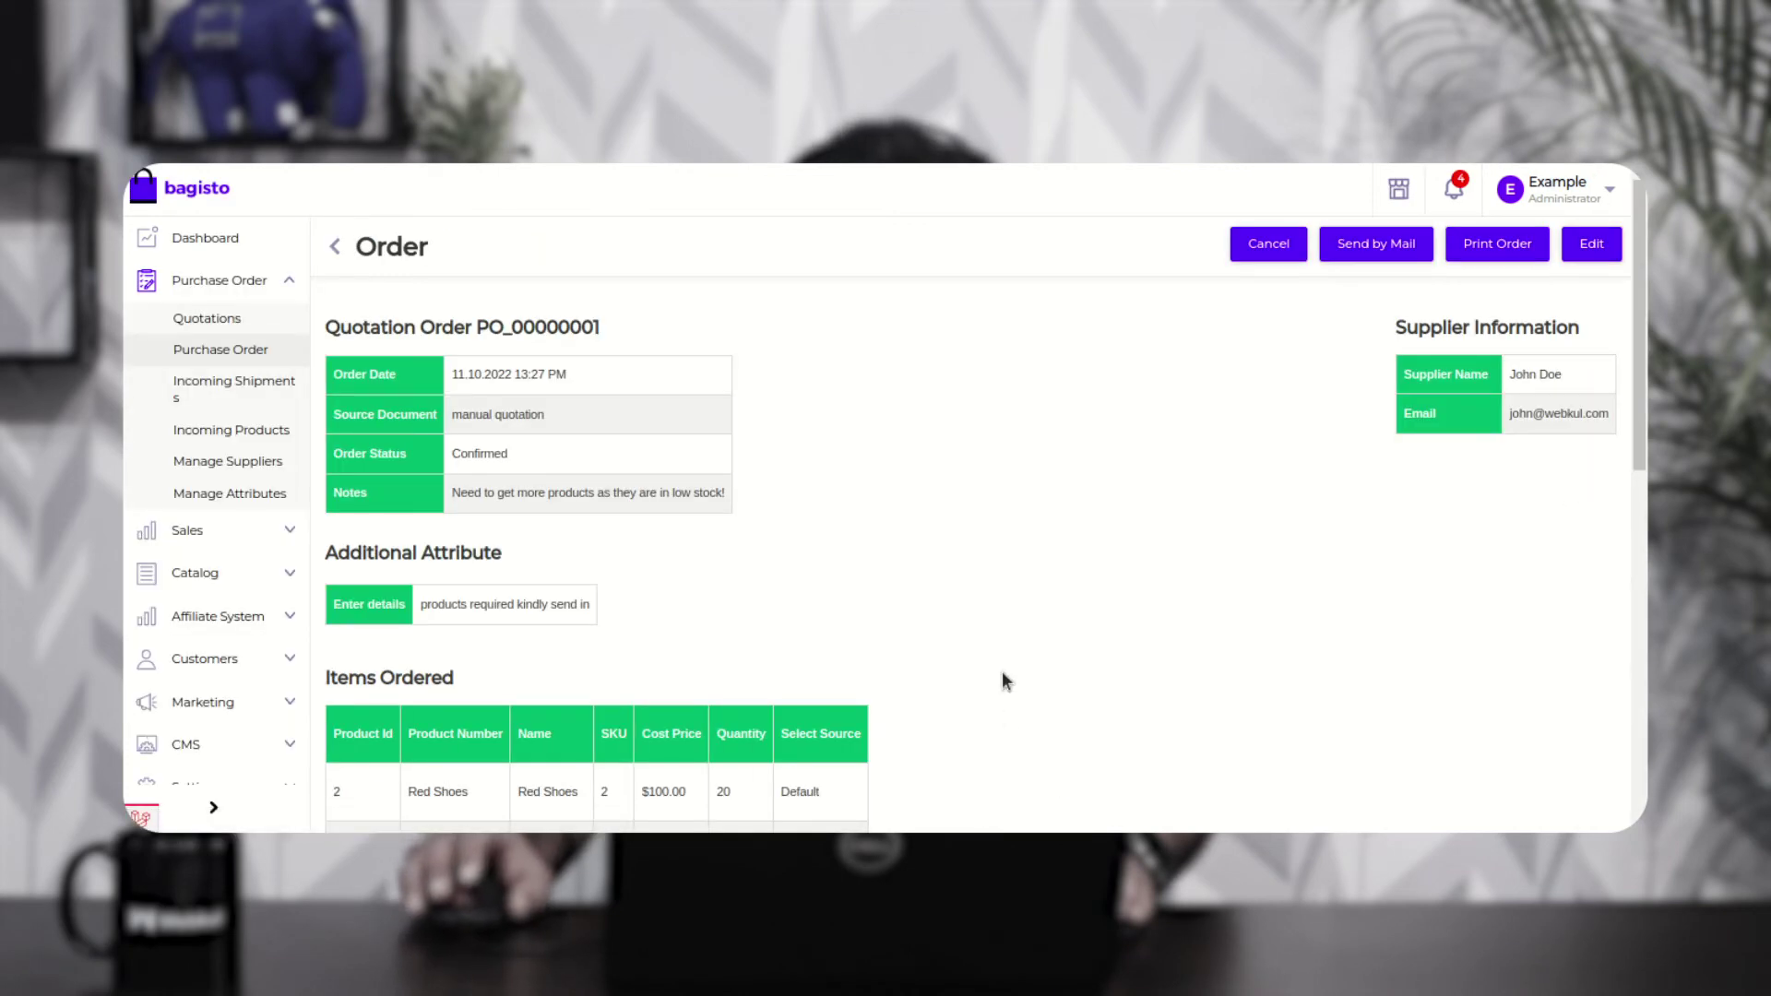
Step: Print the purchase order and open the downloaded PDF to check its product lines and additional attributes
{"action": "left_click", "coordinate": [1498, 247]}
{"action": "left_click", "coordinate": [232, 801]}
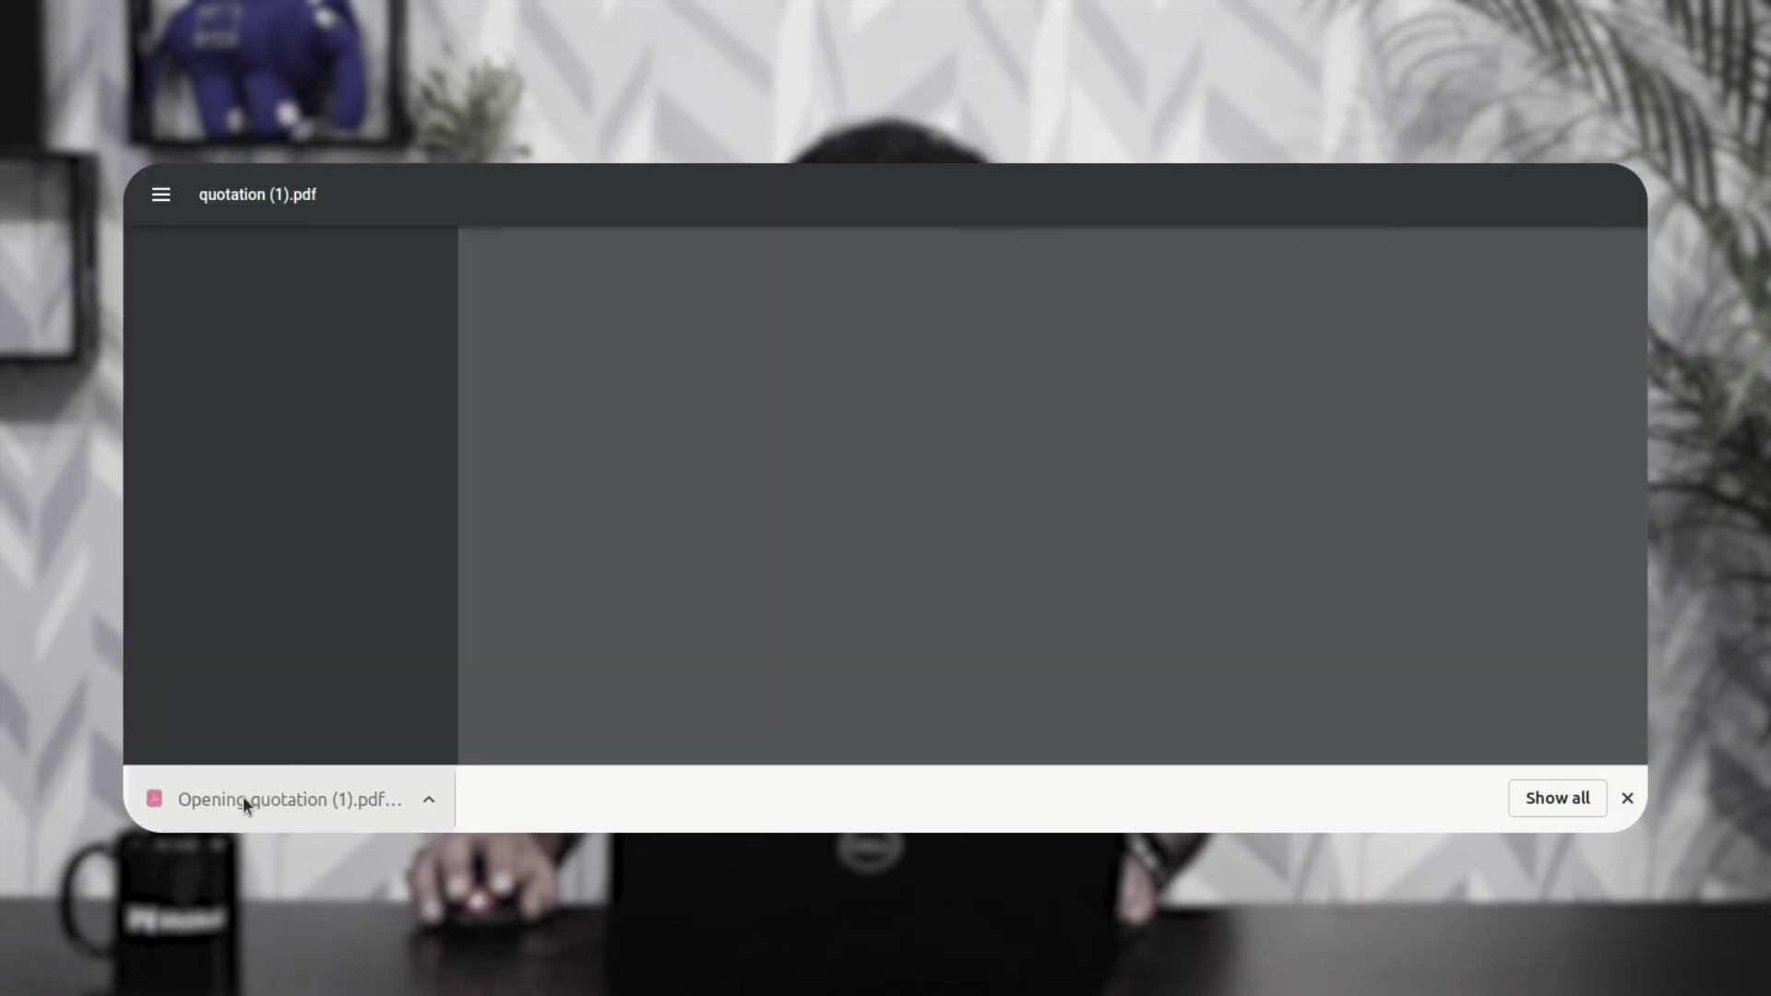
{"action": "scroll", "coordinate": [871, 466], "scroll_direction": "down", "scroll_amount": 1}
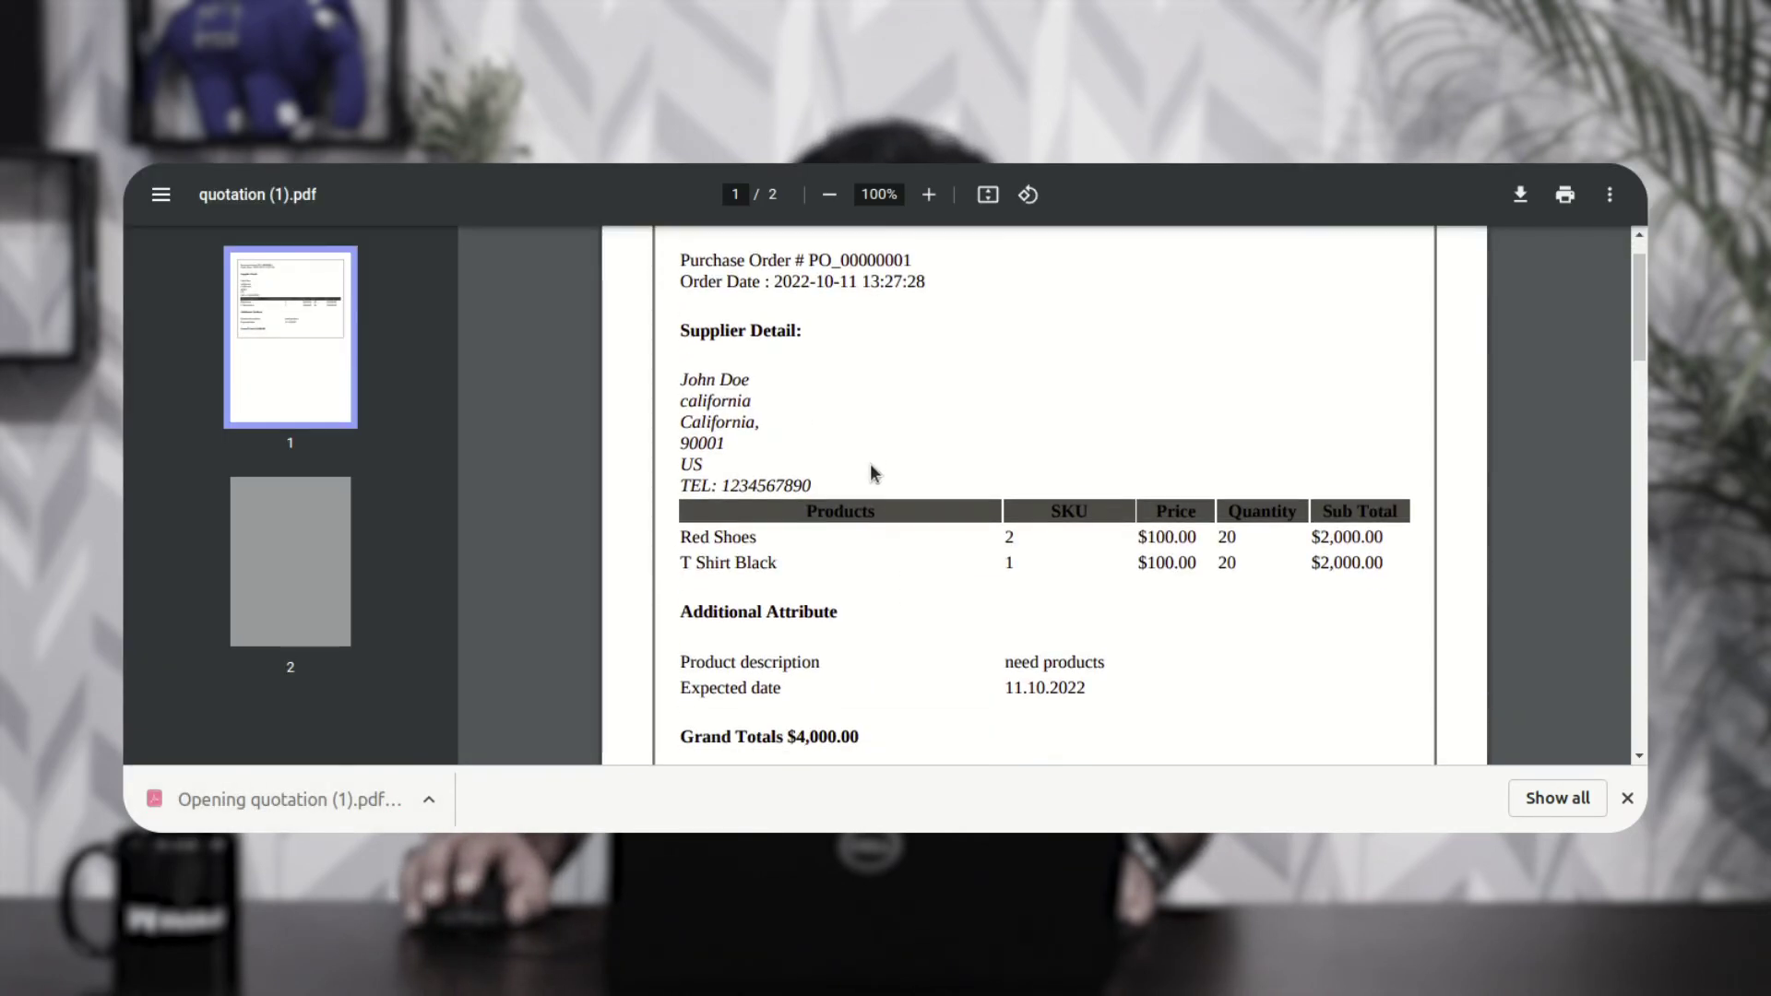
{"action": "scroll", "coordinate": [871, 463], "scroll_direction": "down", "scroll_amount": 1}
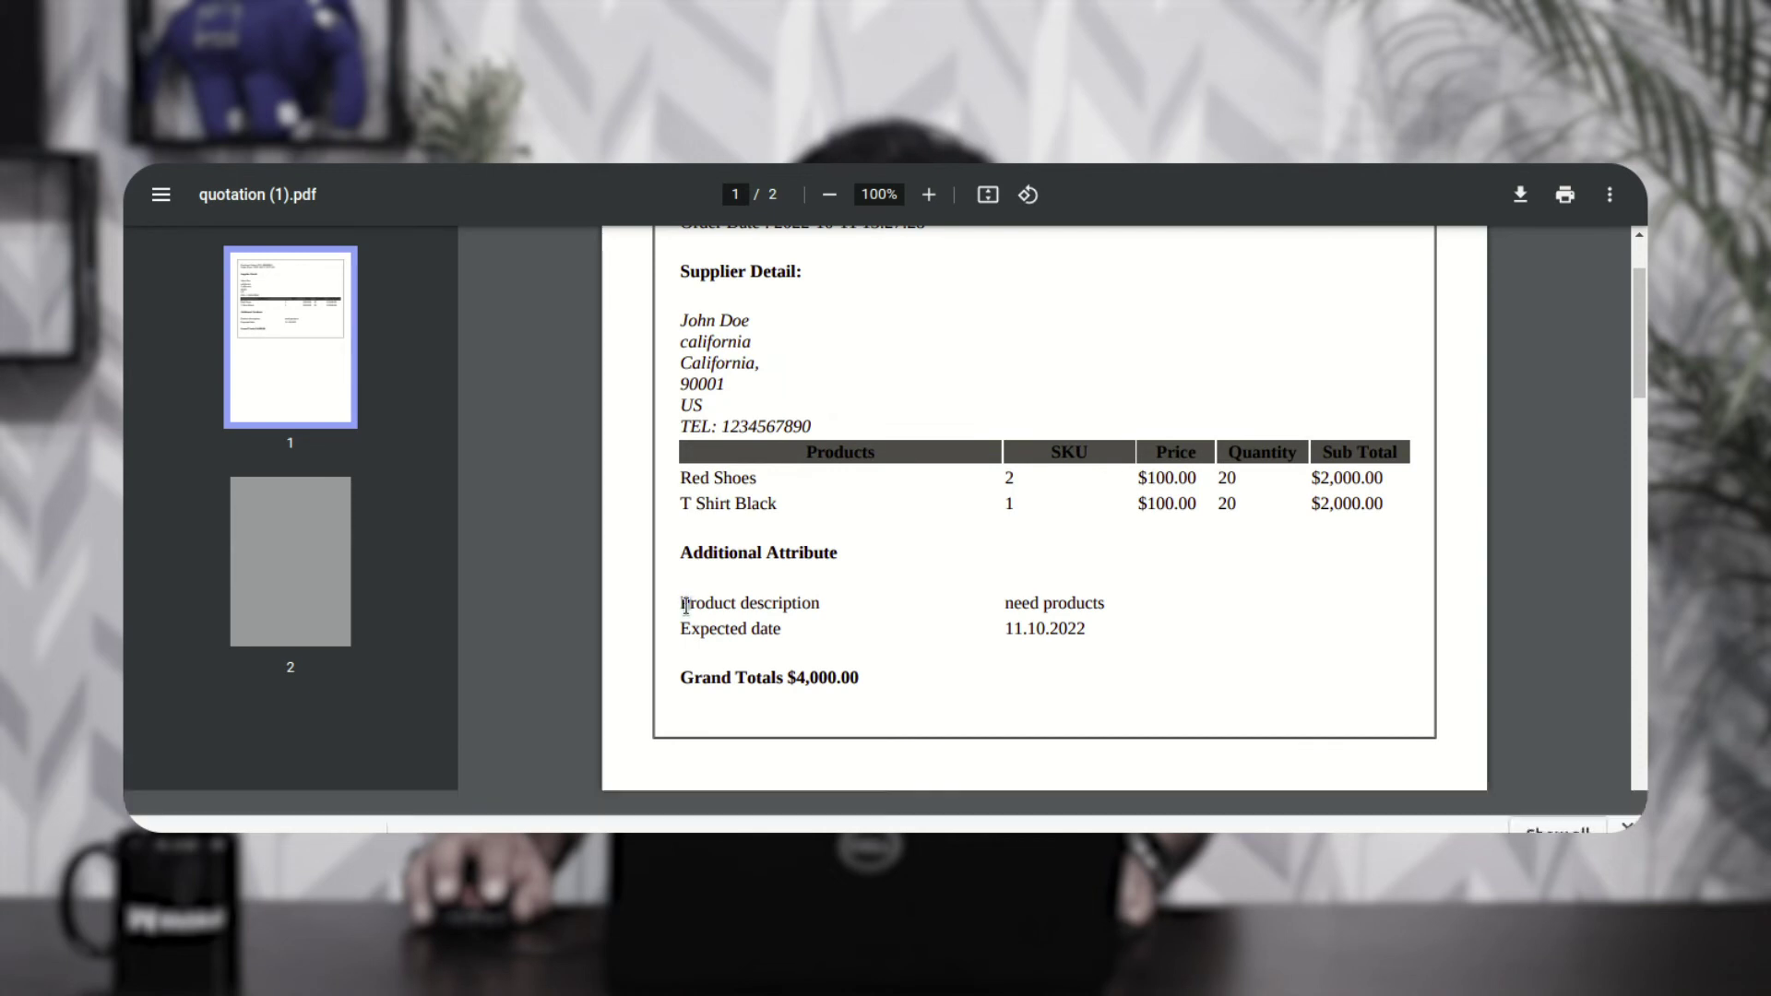
{"action": "left_click_drag", "start_coordinate": [684, 604], "coordinate": [822, 605]}
{"action": "left_click_drag", "start_coordinate": [1003, 604], "coordinate": [1099, 628]}
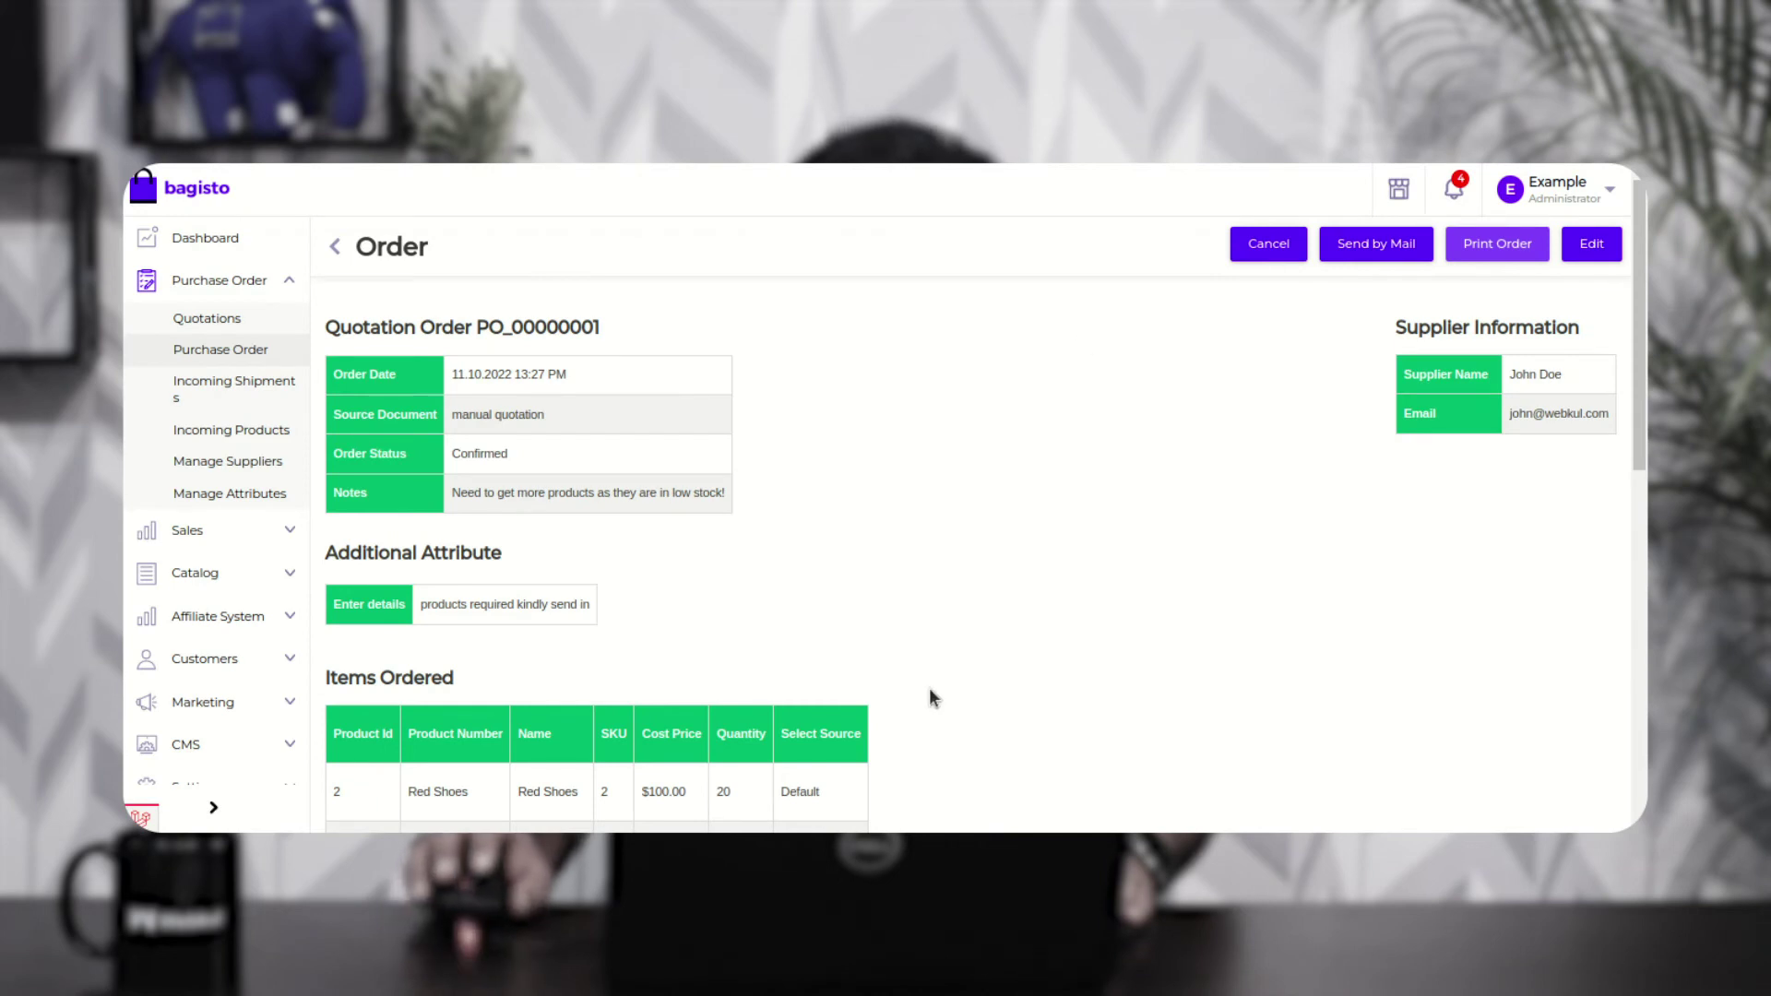
Step: Open the confirmed purchase order for editing, review its products, attributes and supplier details, and save it
{"action": "left_click", "coordinate": [1594, 248]}
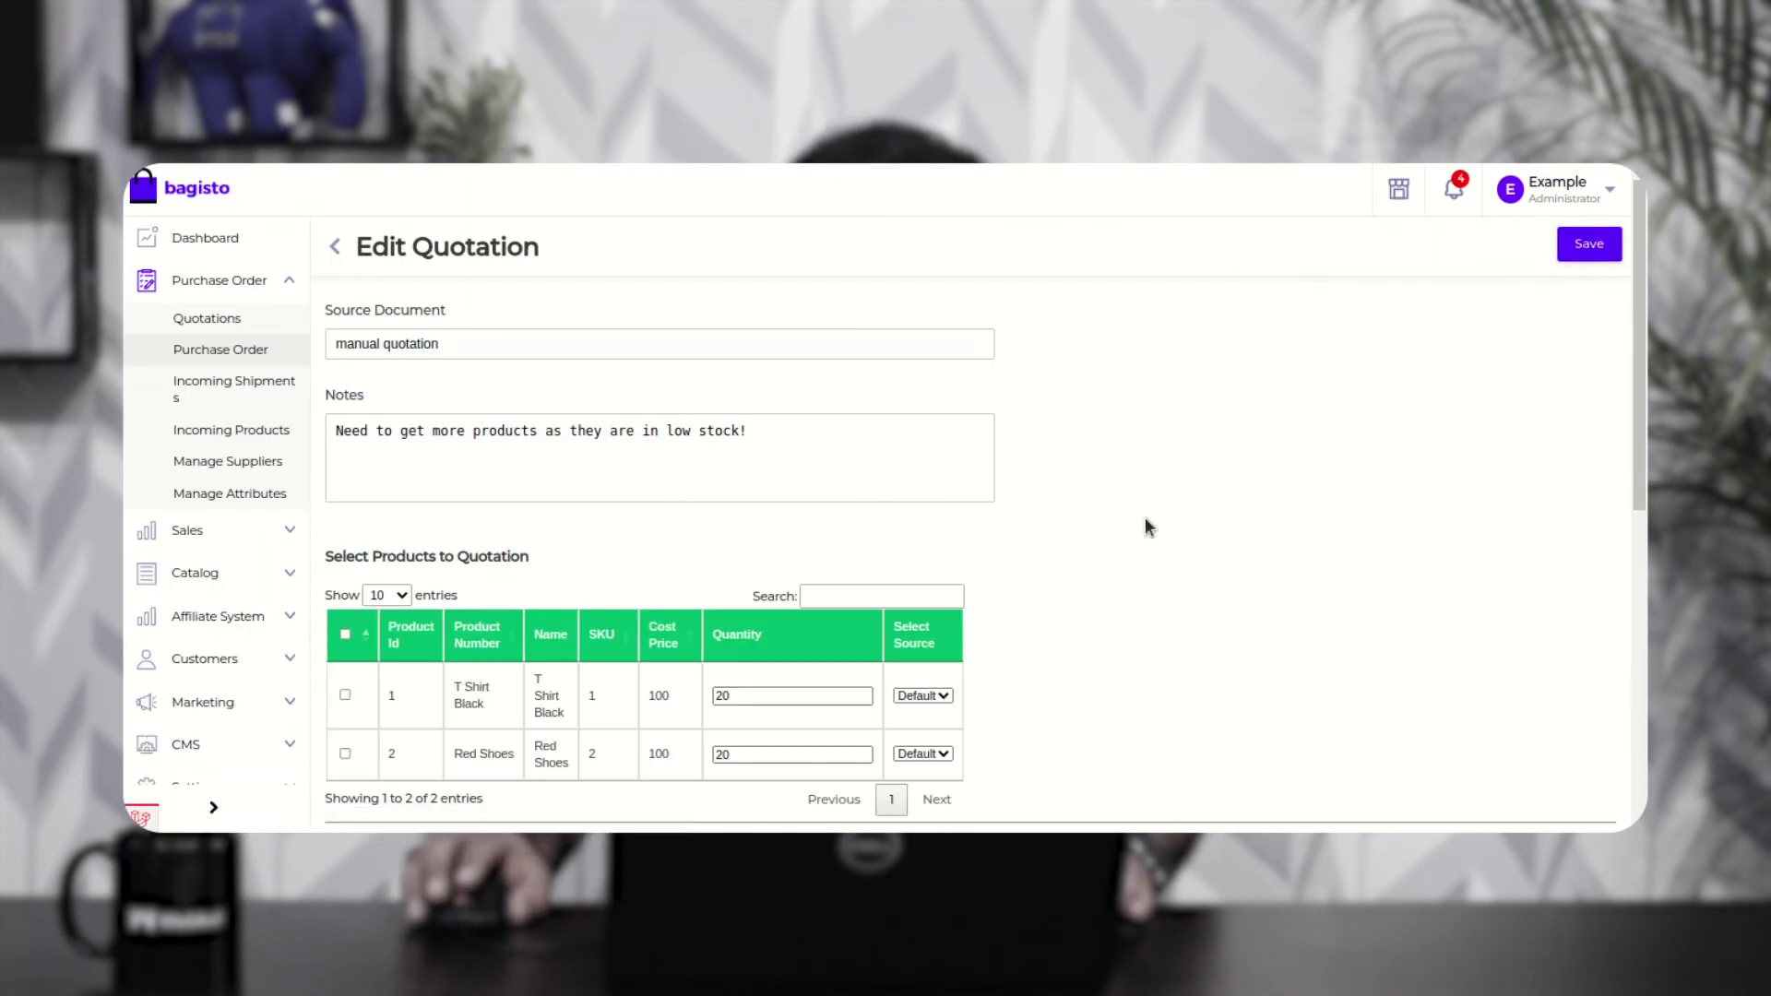
{"action": "scroll", "coordinate": [867, 560], "scroll_direction": "down", "scroll_amount": 2}
{"action": "scroll", "coordinate": [865, 561], "scroll_direction": "down", "scroll_amount": 3}
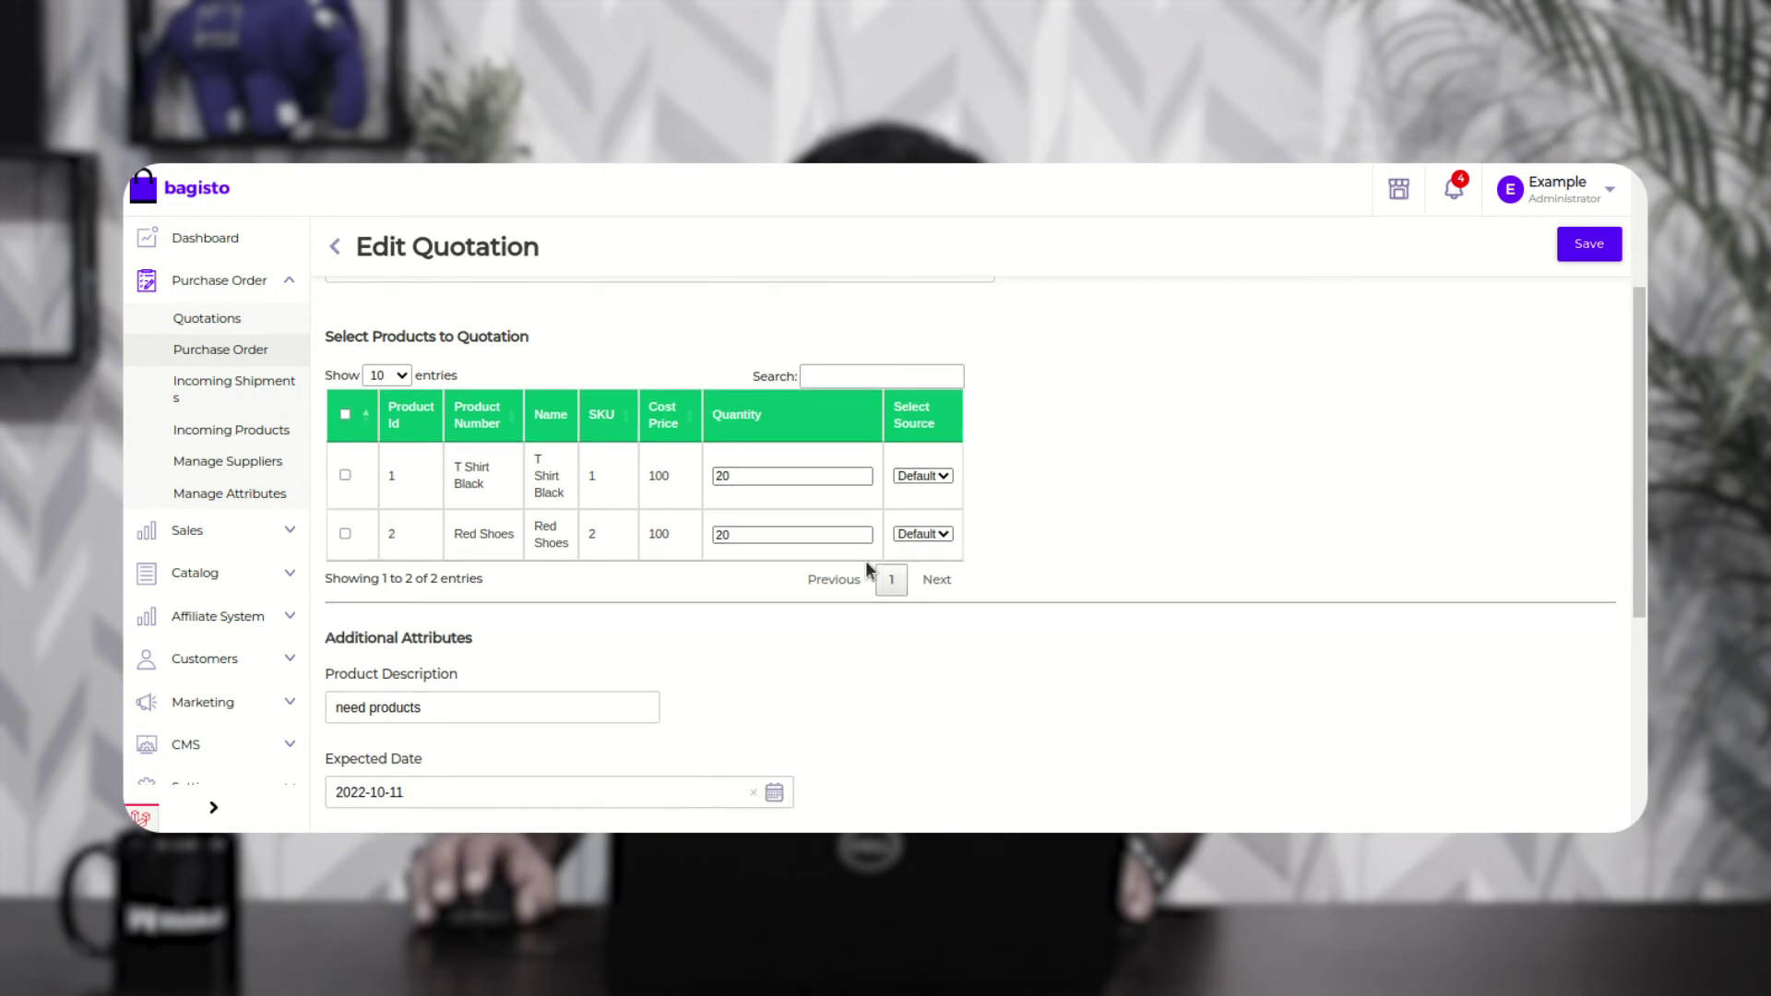
{"action": "scroll", "coordinate": [865, 565], "scroll_direction": "down", "scroll_amount": 2}
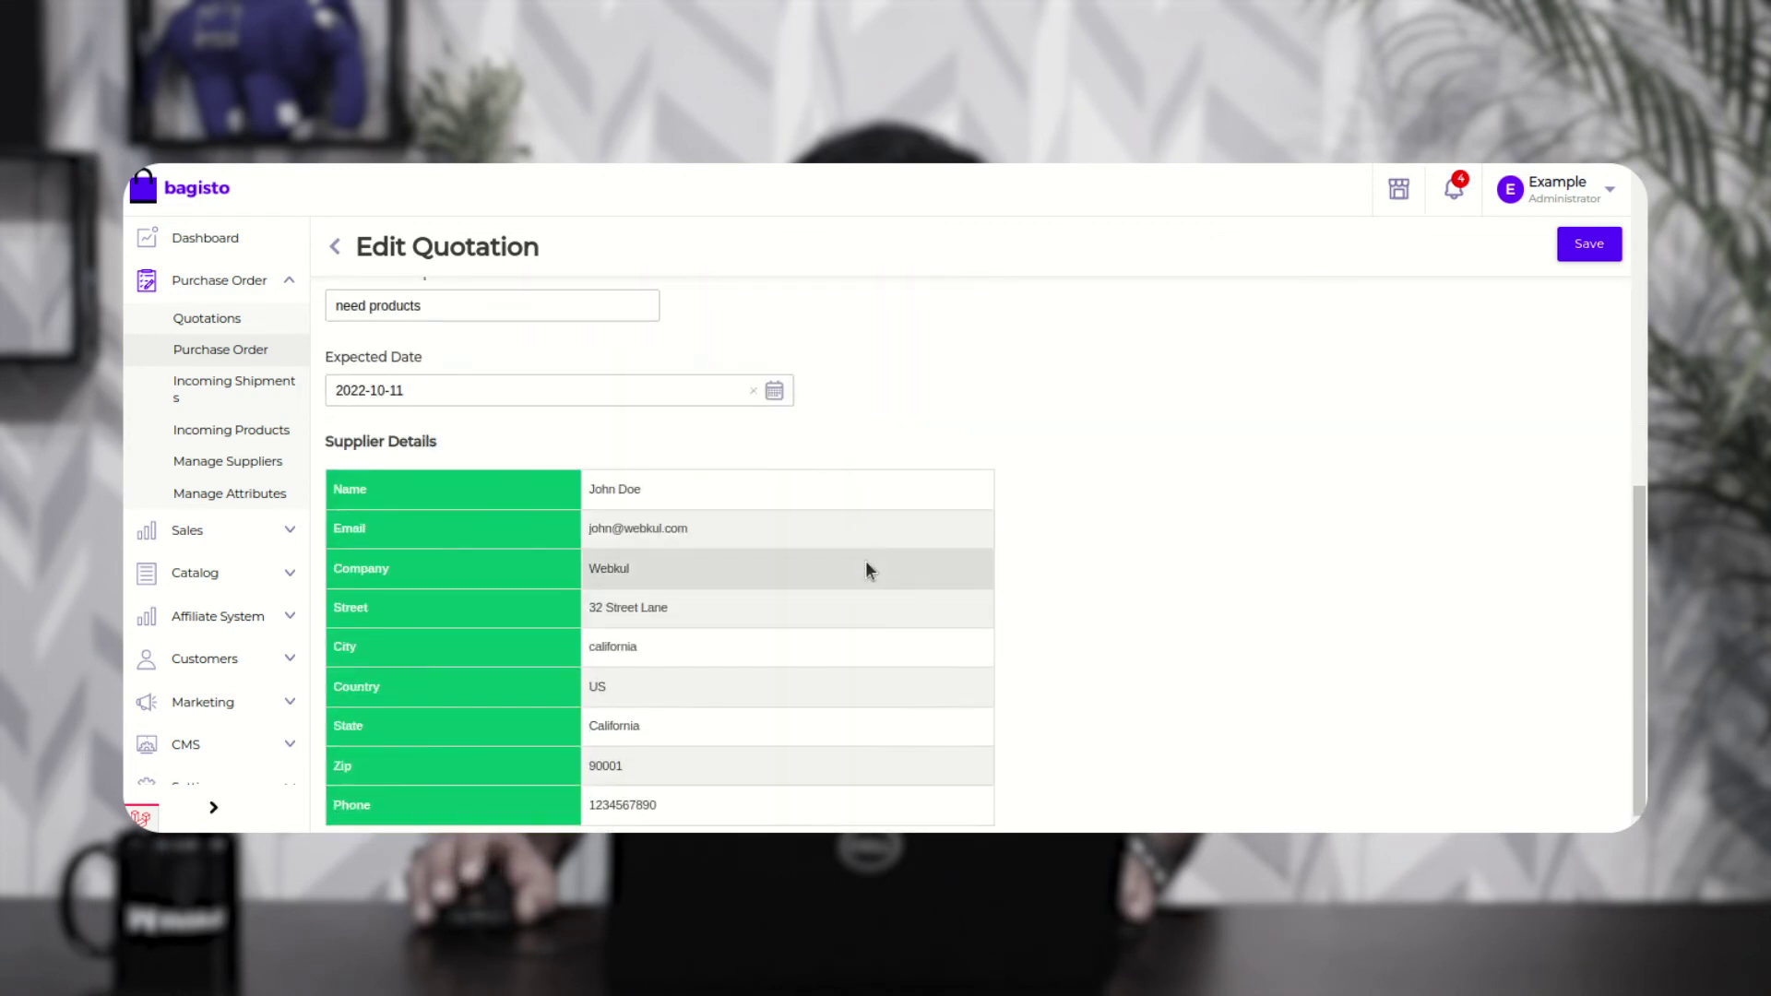
{"action": "left_click", "coordinate": [1581, 254]}
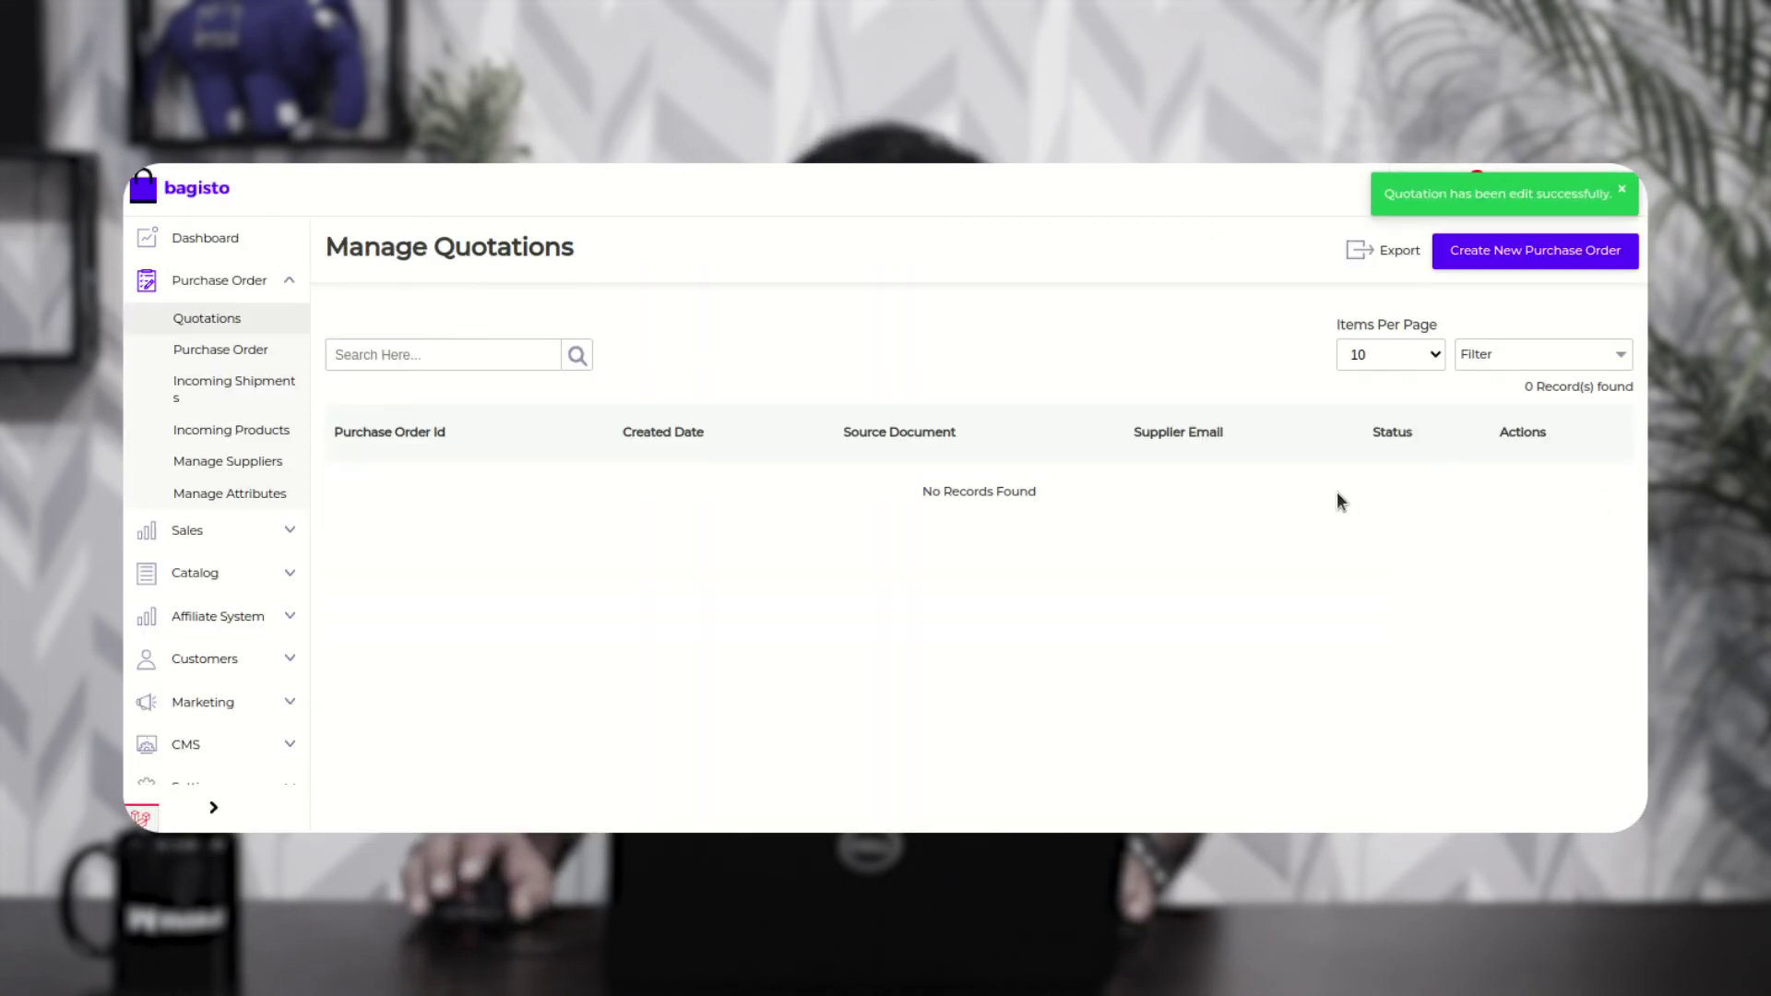
Step: Check the purchase orders, incoming products and incoming shipments lists, including the shipment's schedule date and status
{"action": "left_click", "coordinate": [229, 350]}
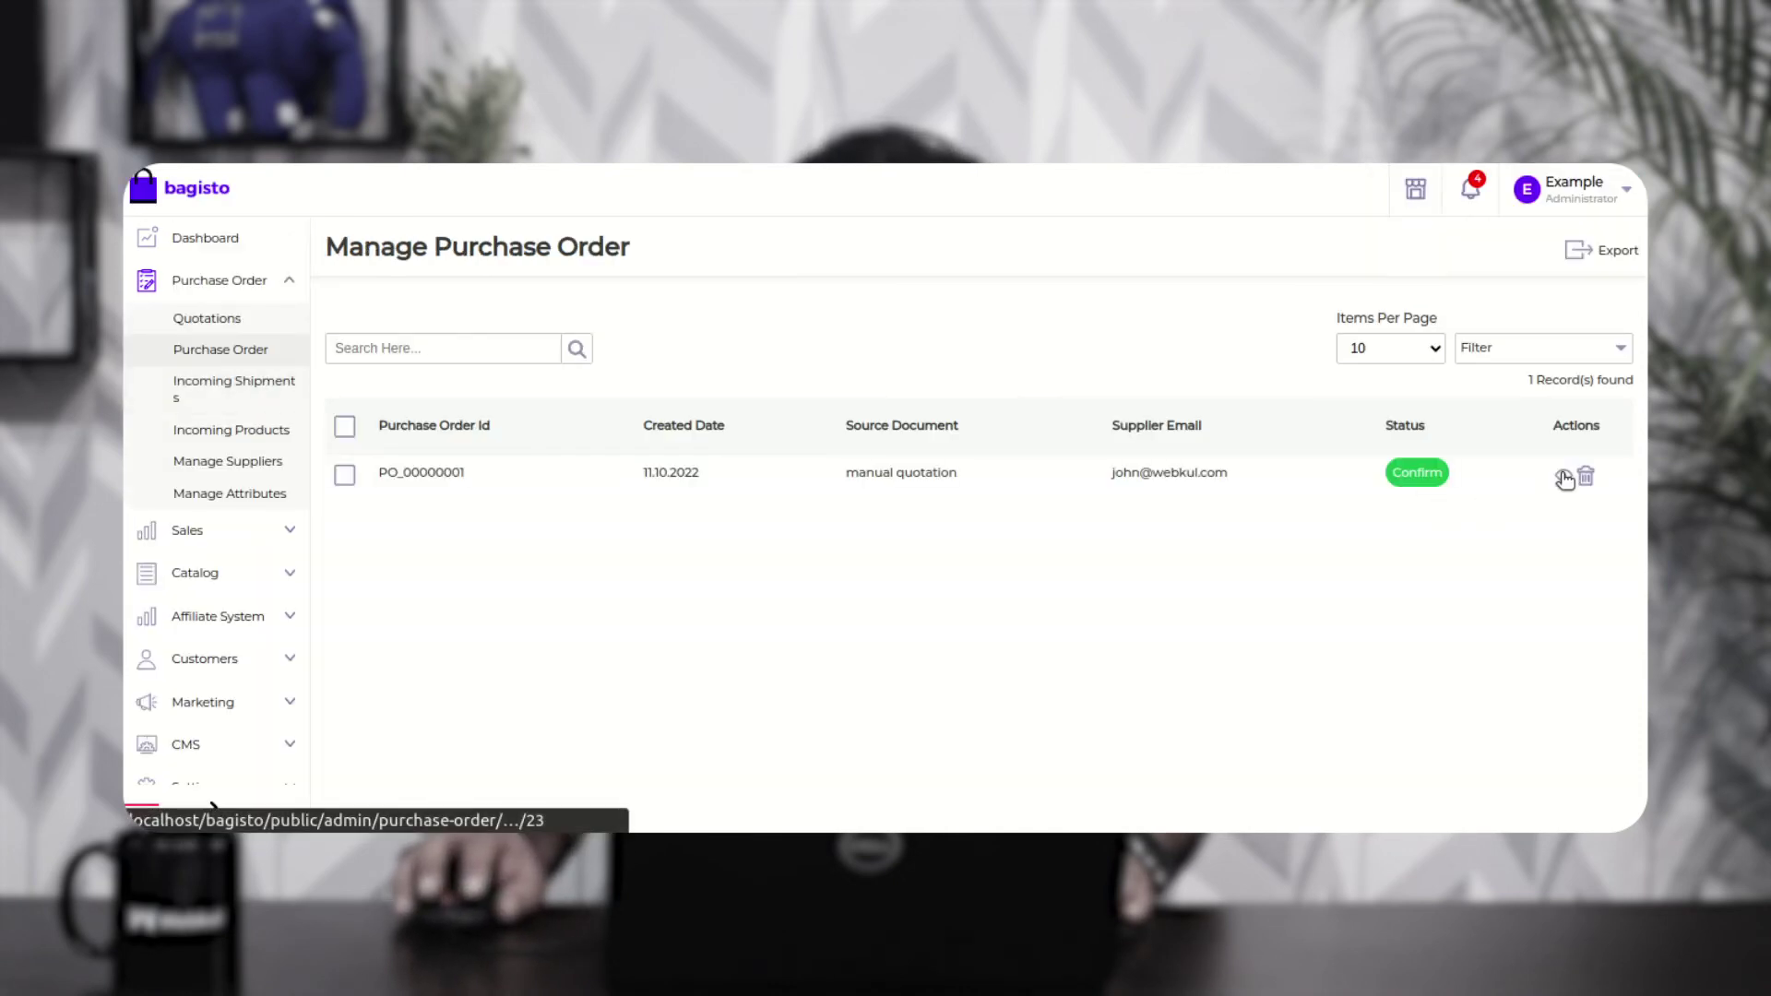
{"action": "left_click", "coordinate": [228, 433]}
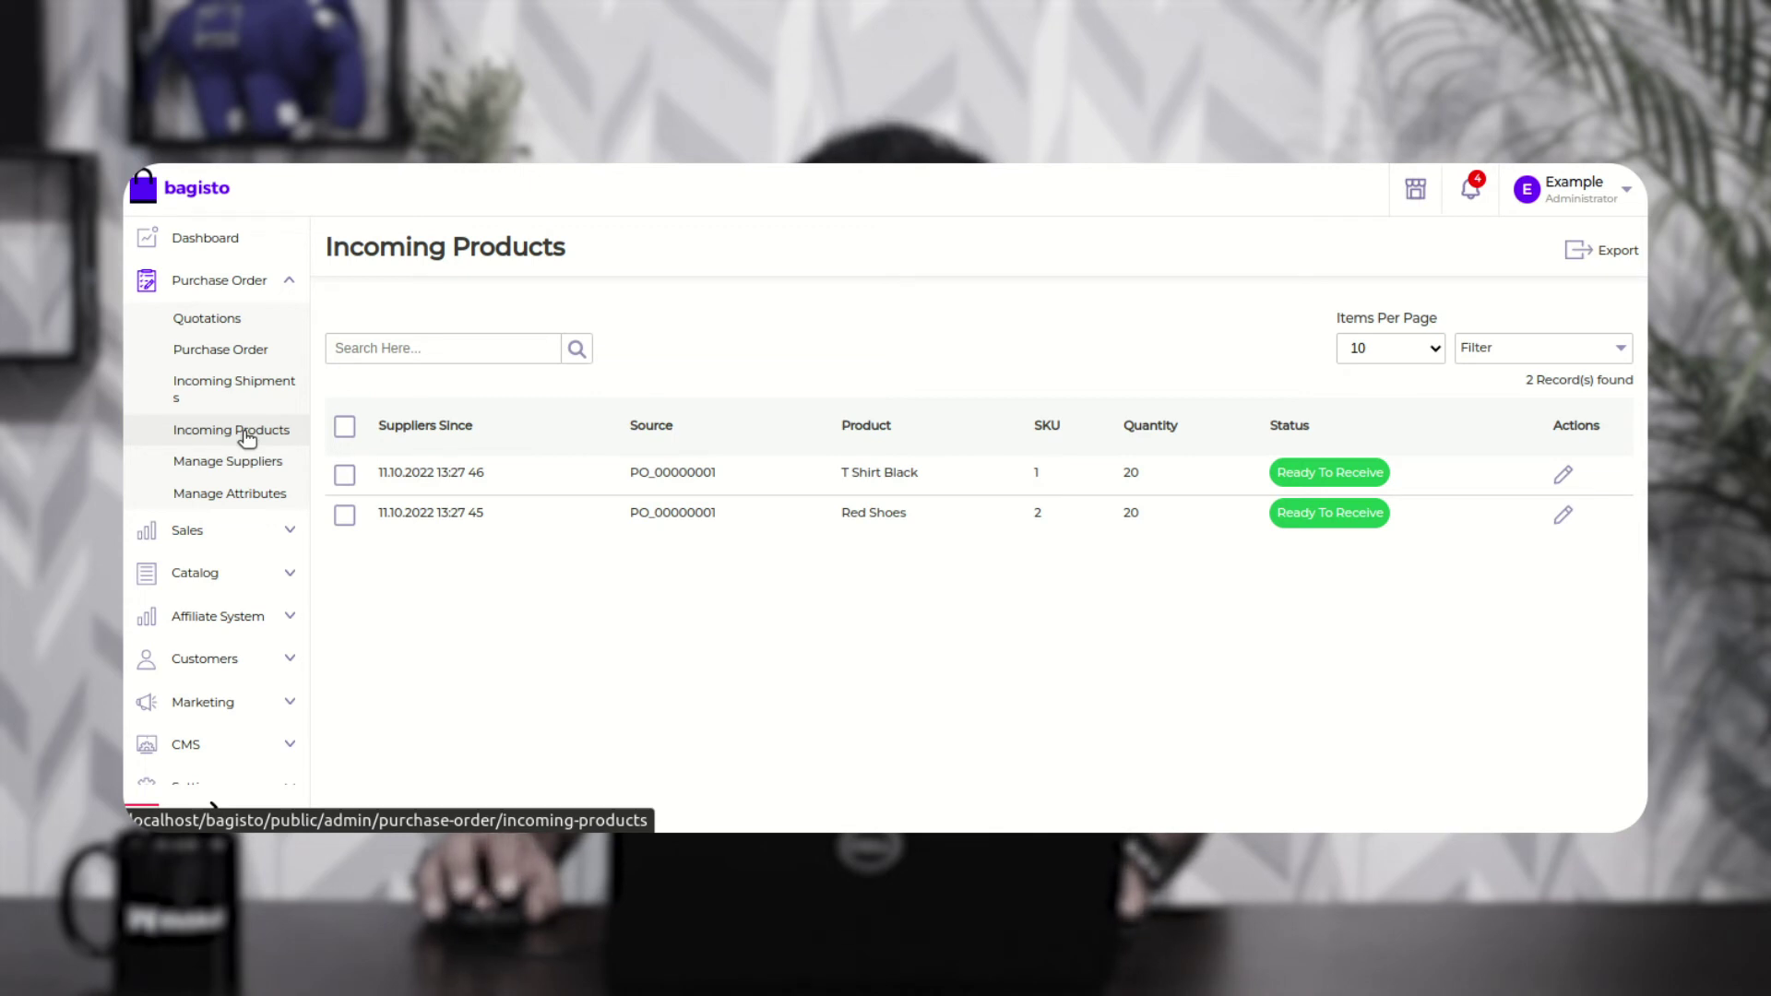
{"action": "left_click", "coordinate": [248, 382]}
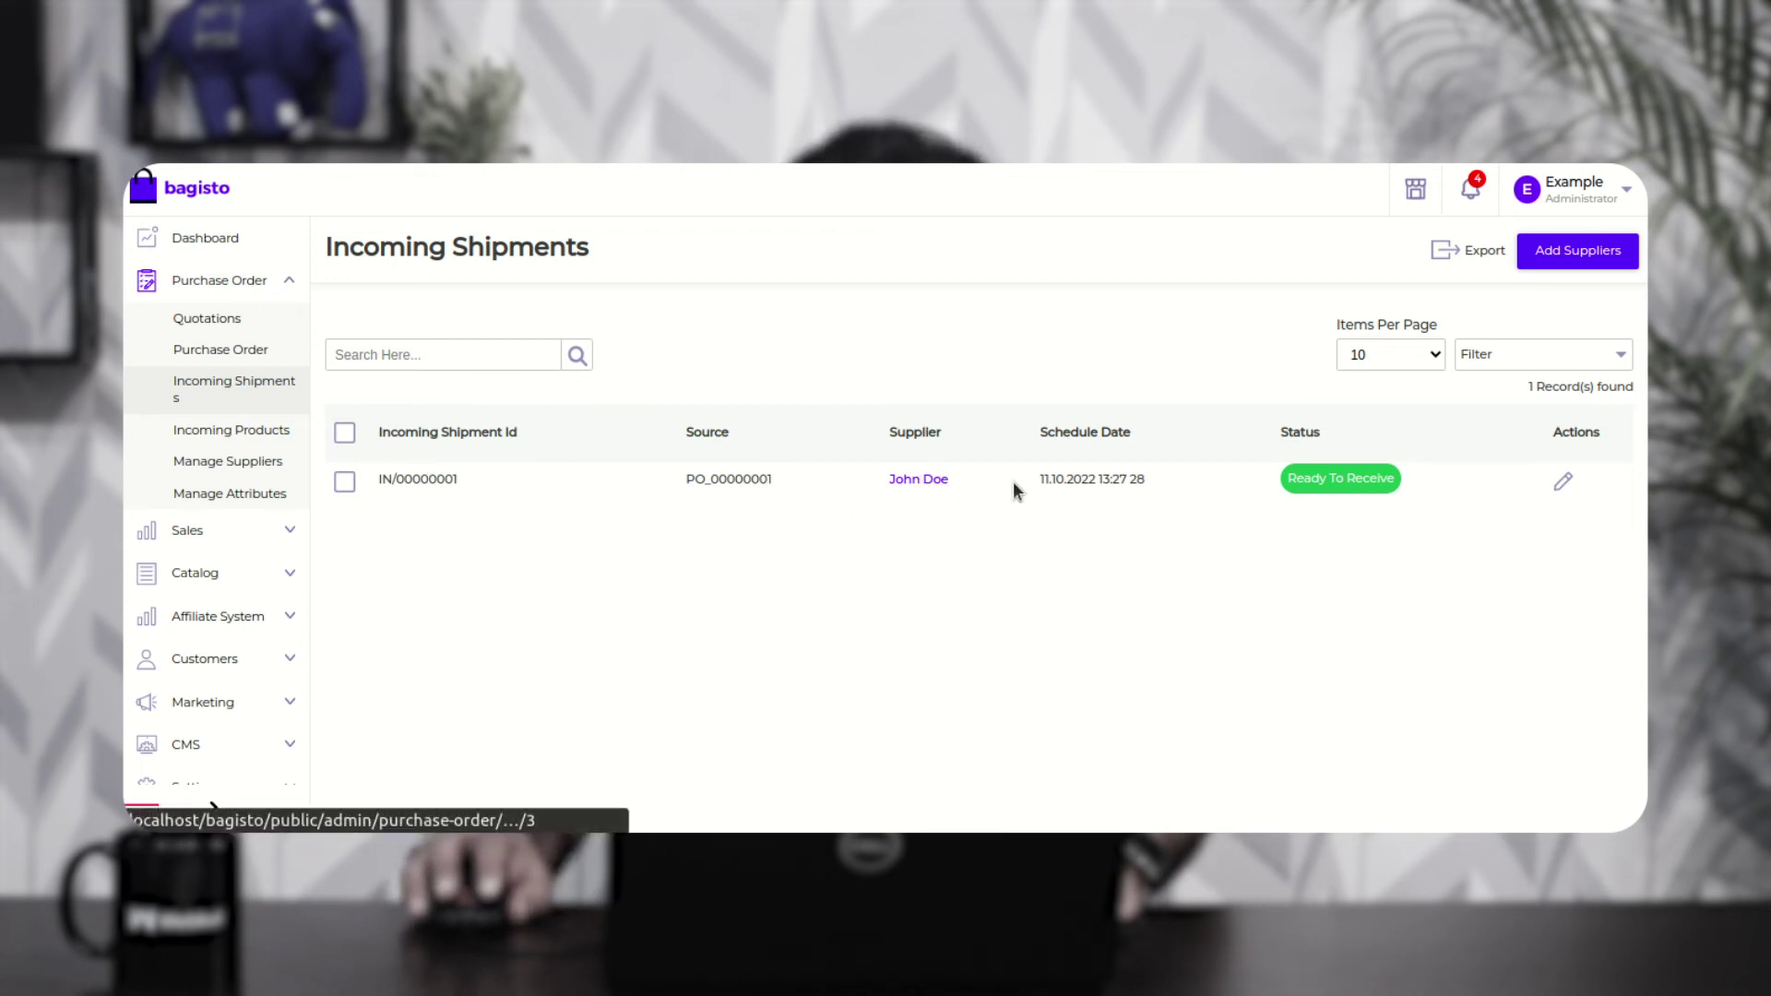
{"action": "left_click_drag", "start_coordinate": [1046, 484], "coordinate": [1123, 472]}
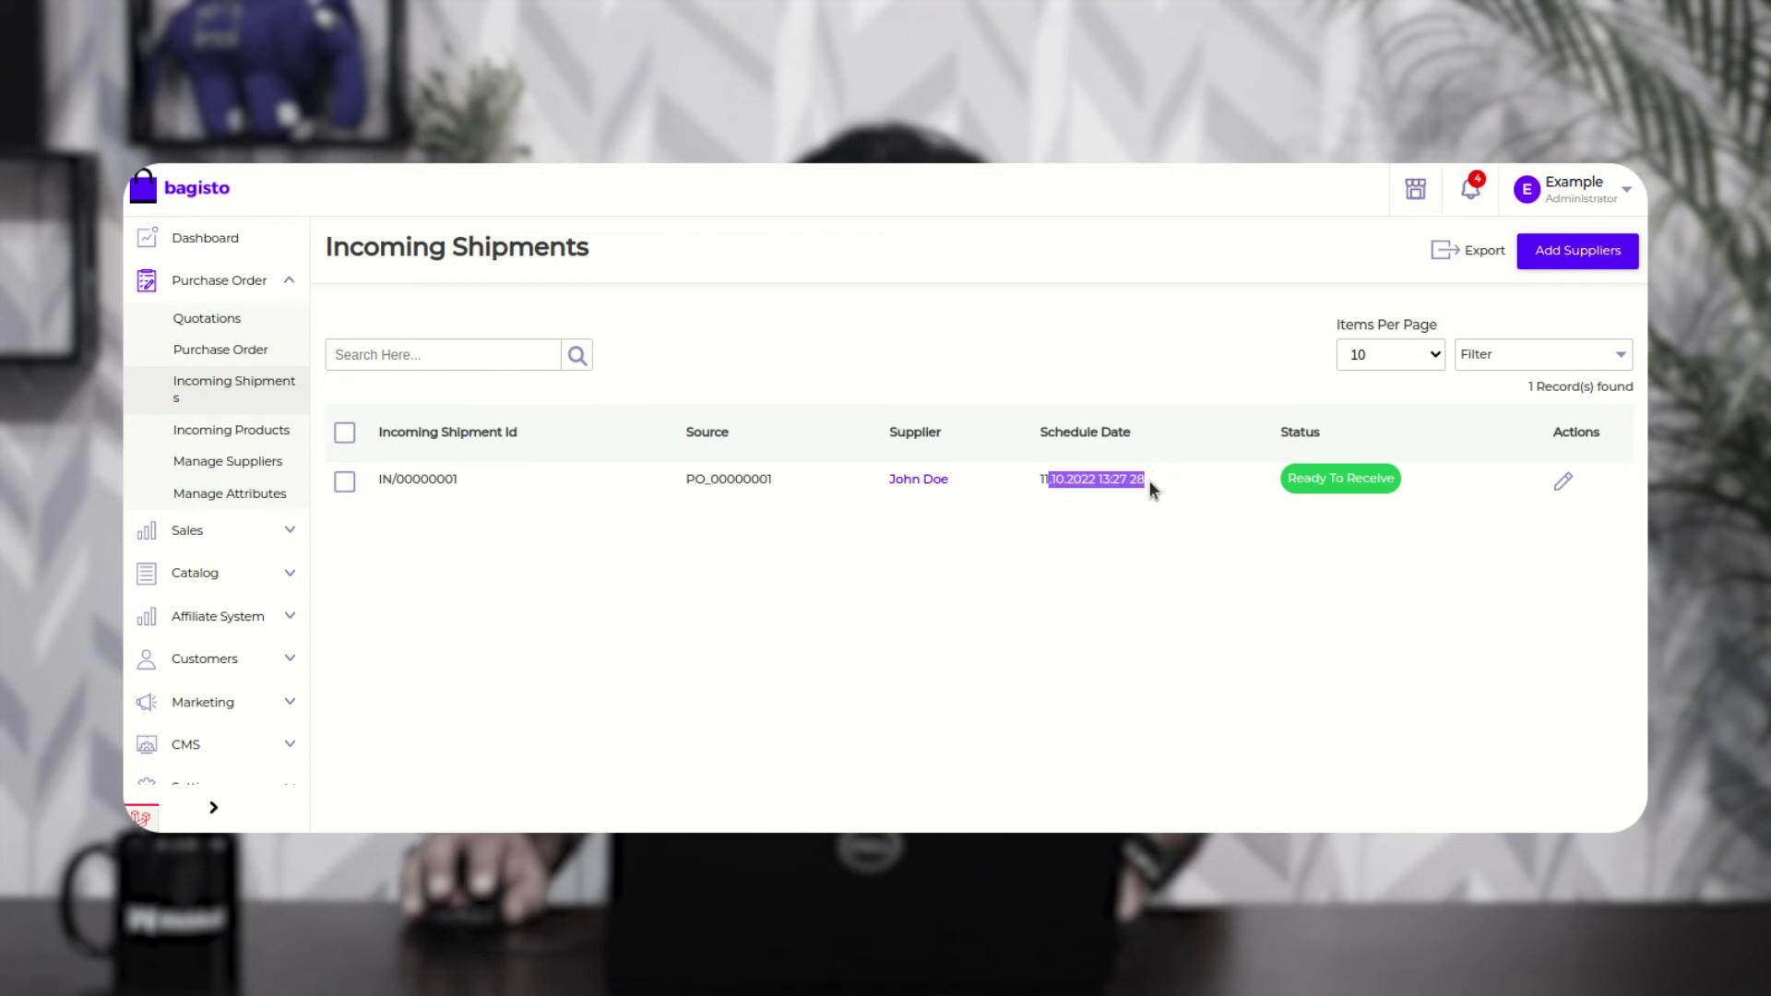
{"action": "left_click_drag", "start_coordinate": [1295, 481], "coordinate": [1396, 481]}
Step: Open the incoming shipment for editing and review its shipment number, source order and picking status
{"action": "left_click", "coordinate": [1565, 484]}
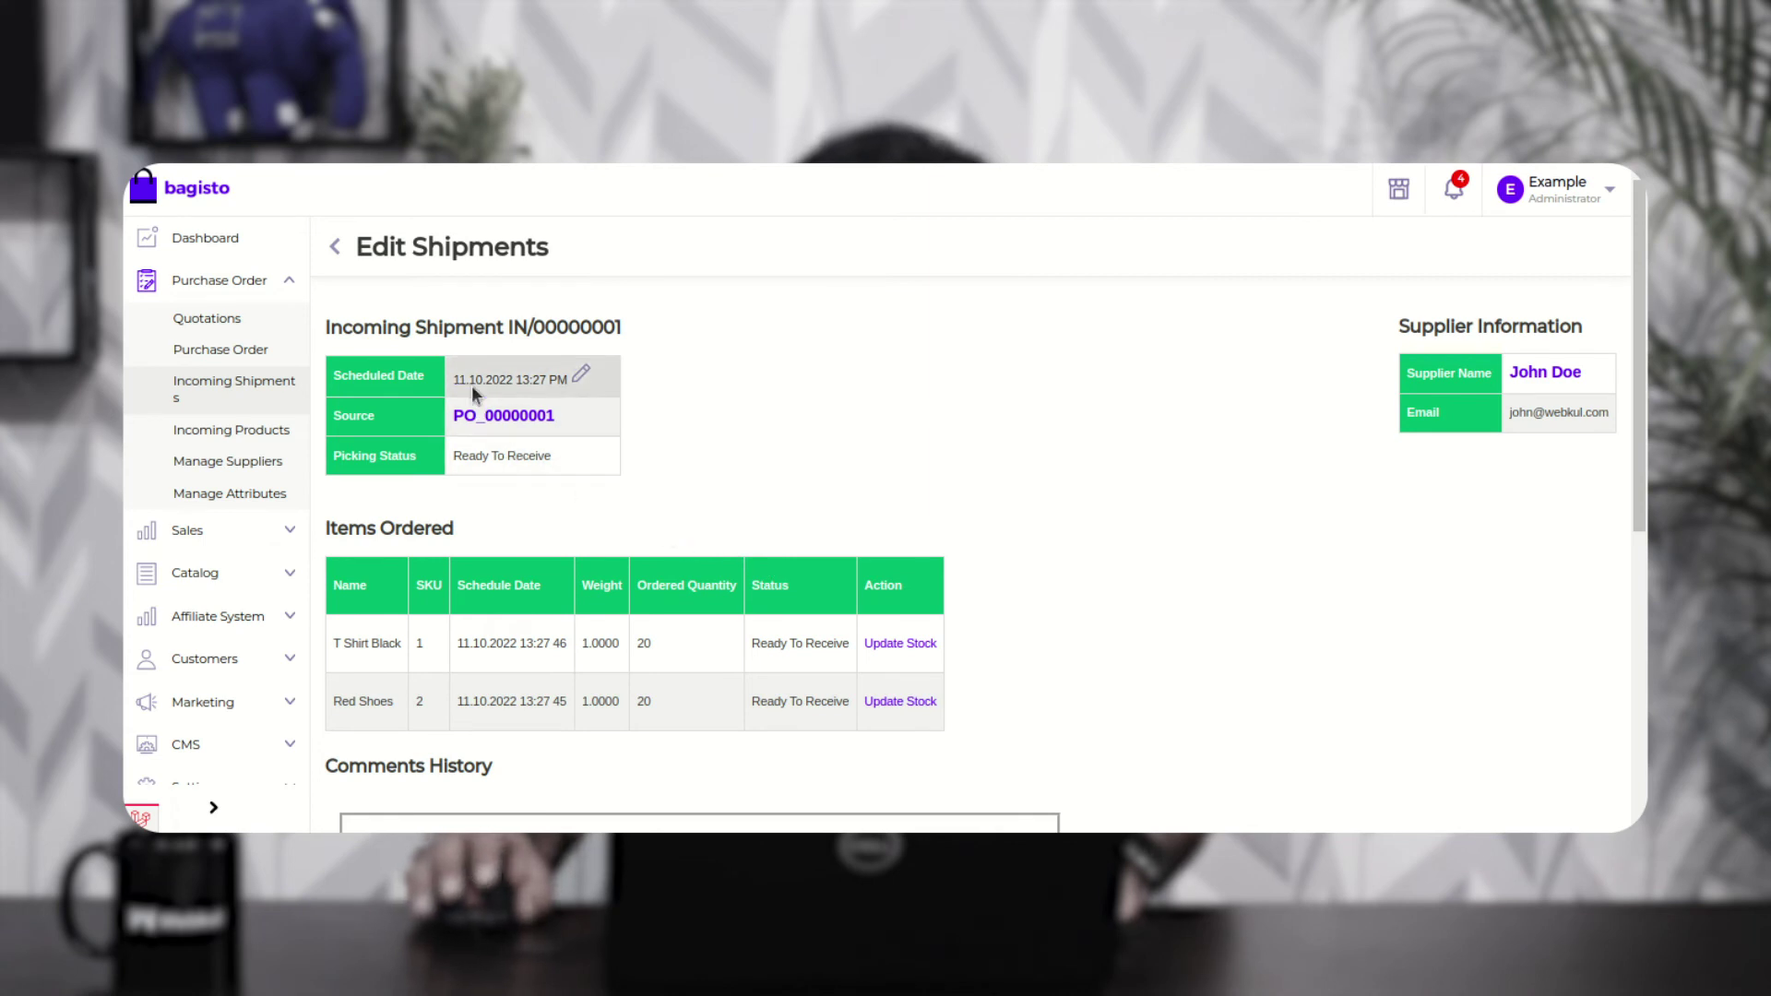
{"action": "left_click_drag", "start_coordinate": [329, 328], "coordinate": [544, 334]}
{"action": "left_click", "coordinate": [571, 340]}
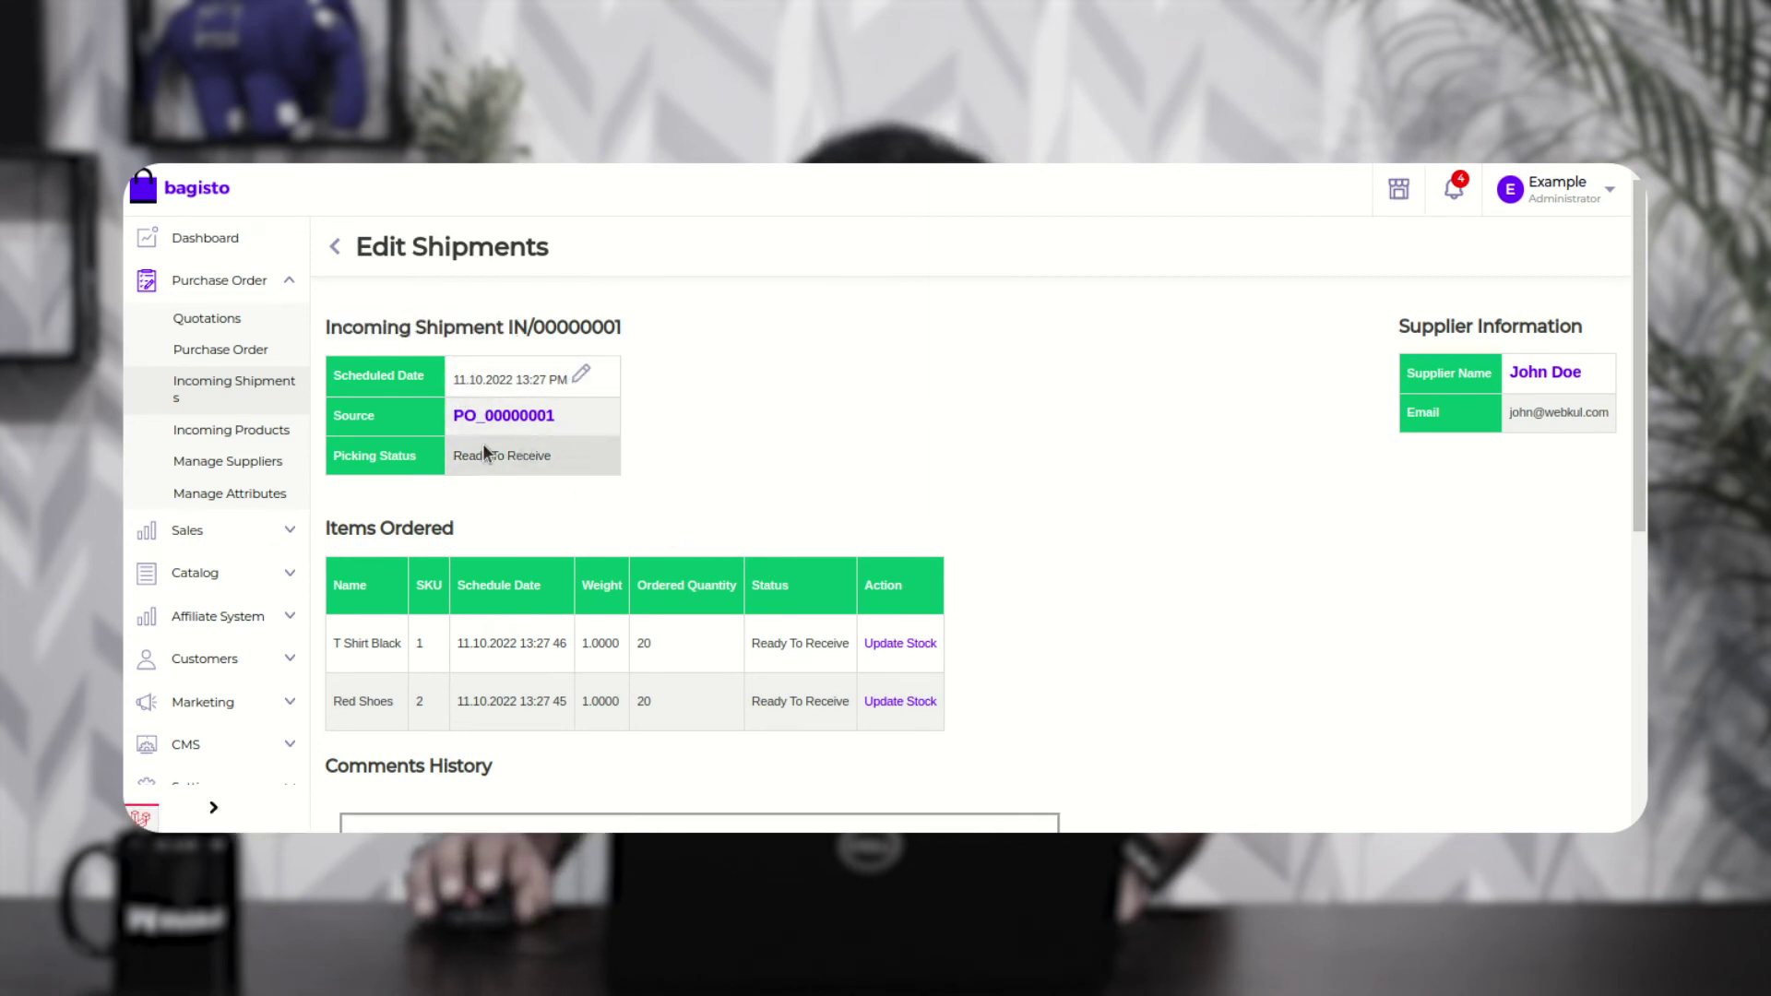
{"action": "left_click_drag", "start_coordinate": [531, 461], "coordinate": [549, 463]}
Step: Try to add an empty comment to the incoming shipment with supplier notification by email
{"action": "scroll", "coordinate": [661, 583], "scroll_direction": "down", "scroll_amount": 5}
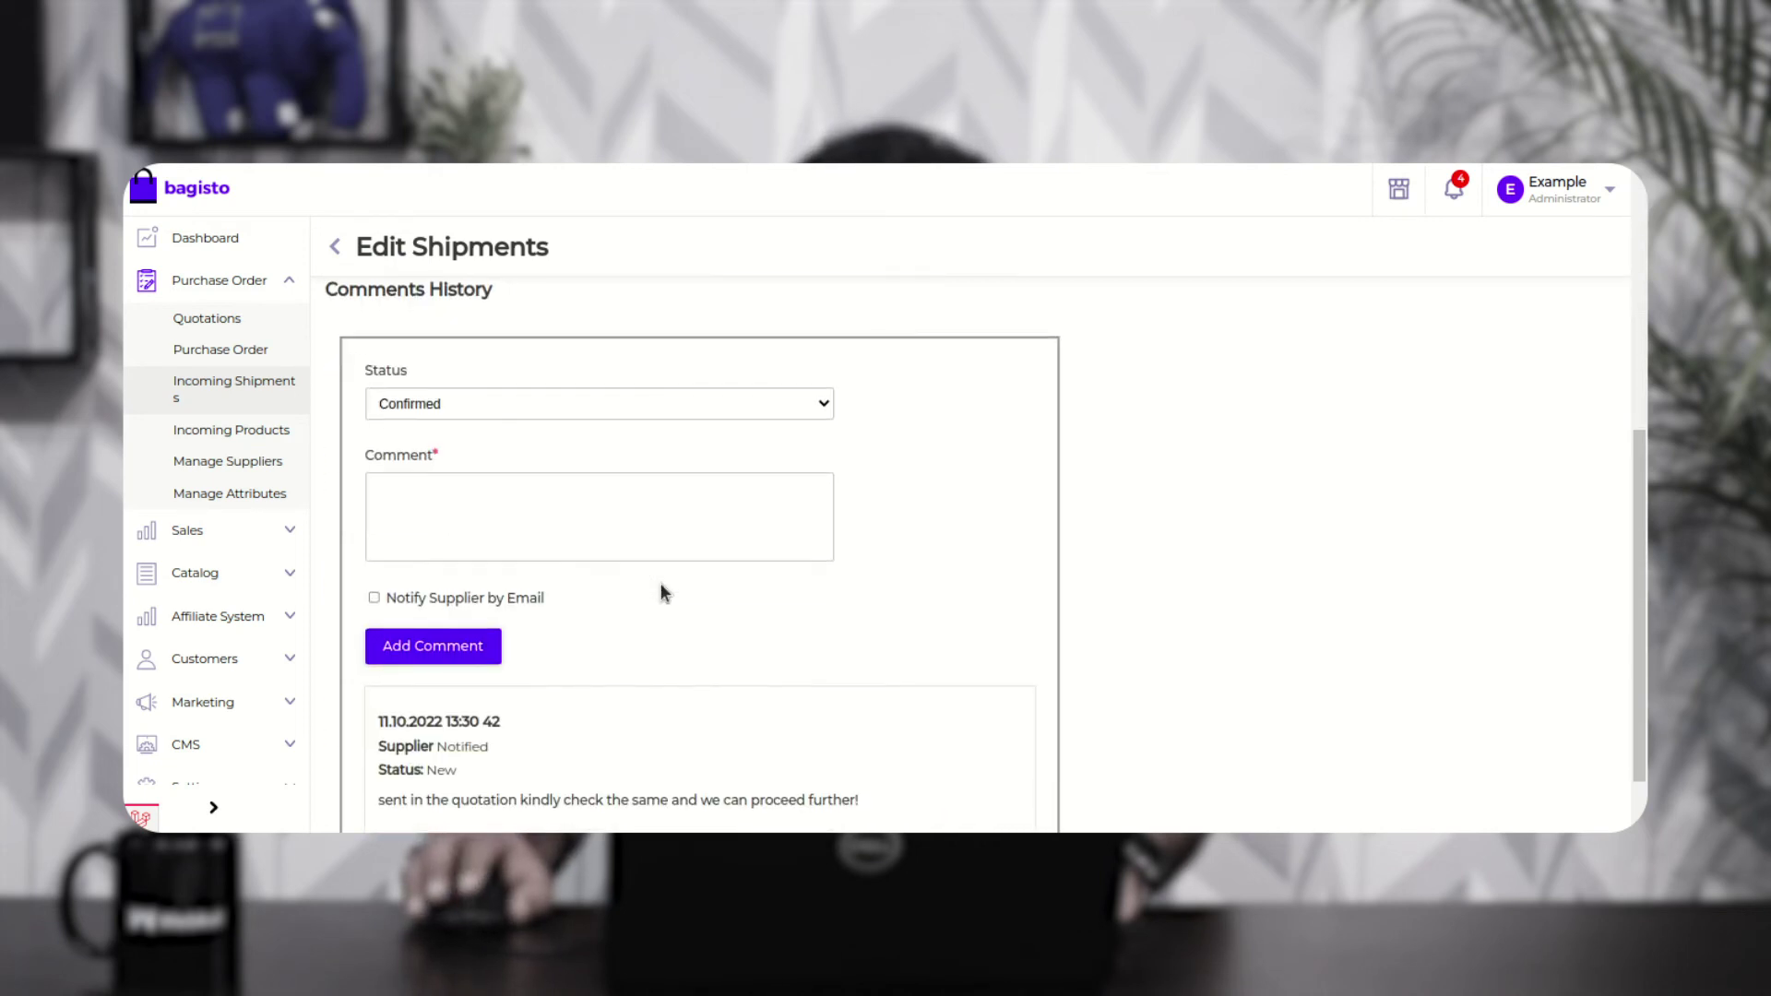
{"action": "scroll", "coordinate": [661, 592], "scroll_direction": "down", "scroll_amount": 1}
{"action": "left_click", "coordinate": [448, 451]}
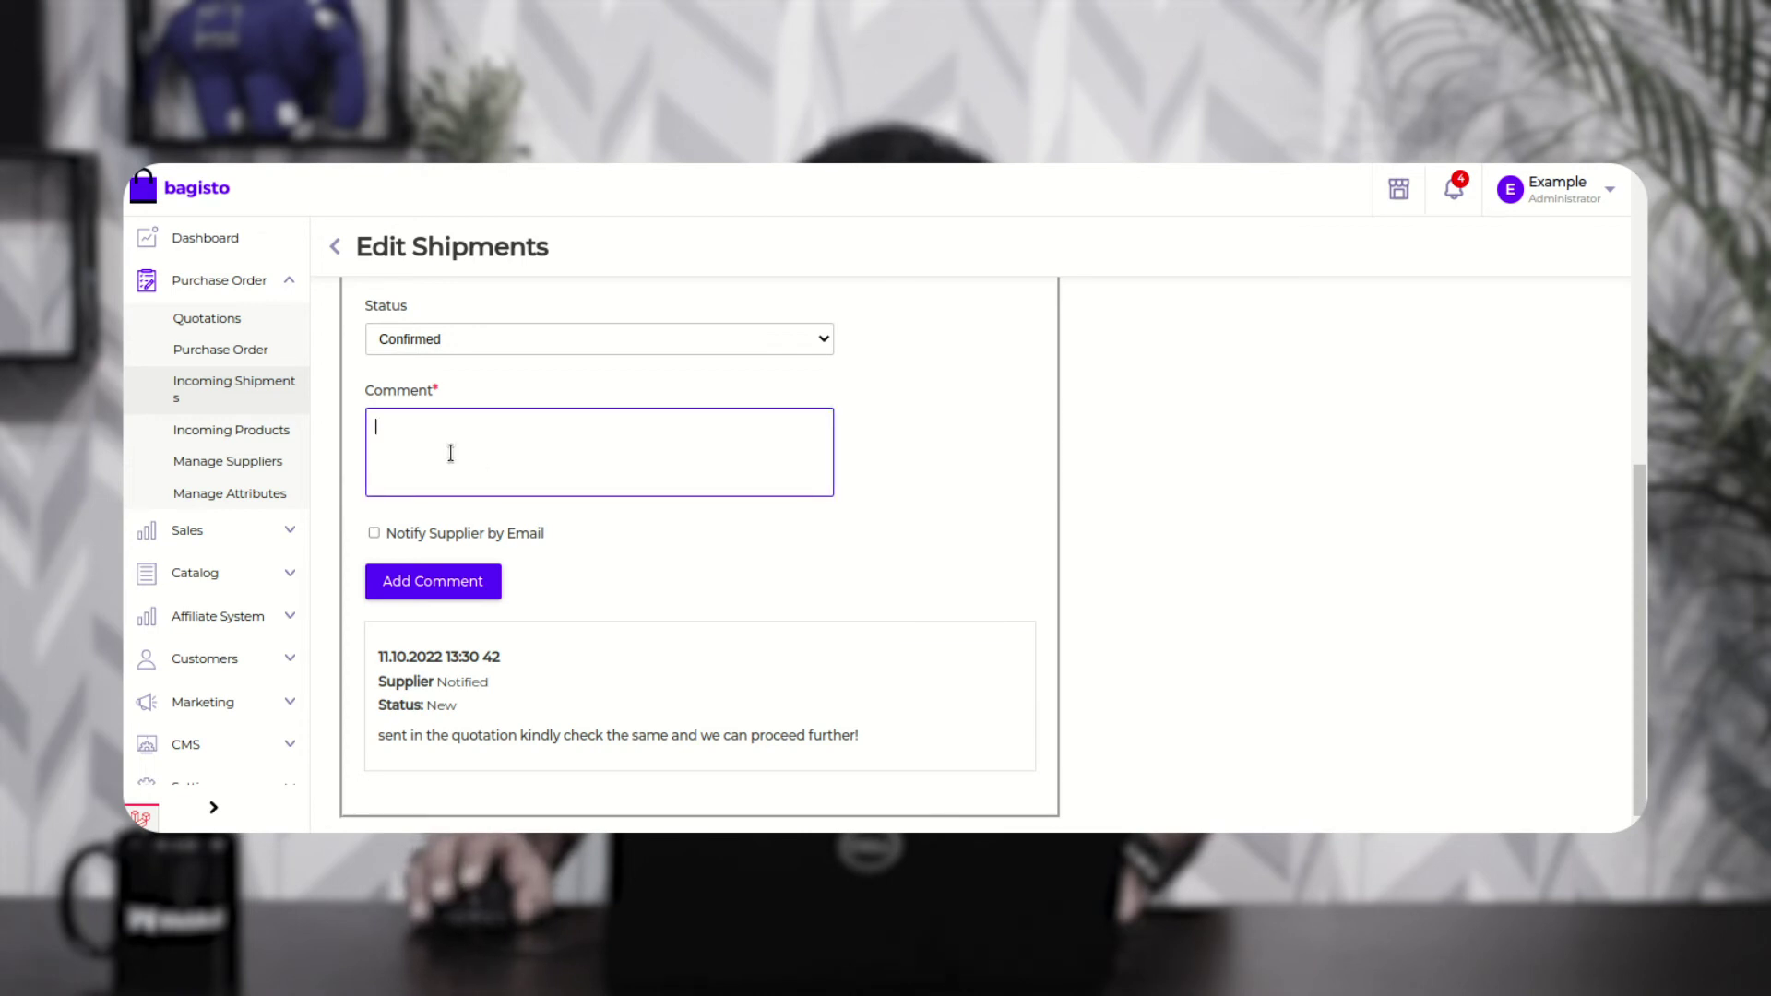
{"action": "left_click", "coordinate": [372, 535]}
{"action": "left_click", "coordinate": [373, 556]}
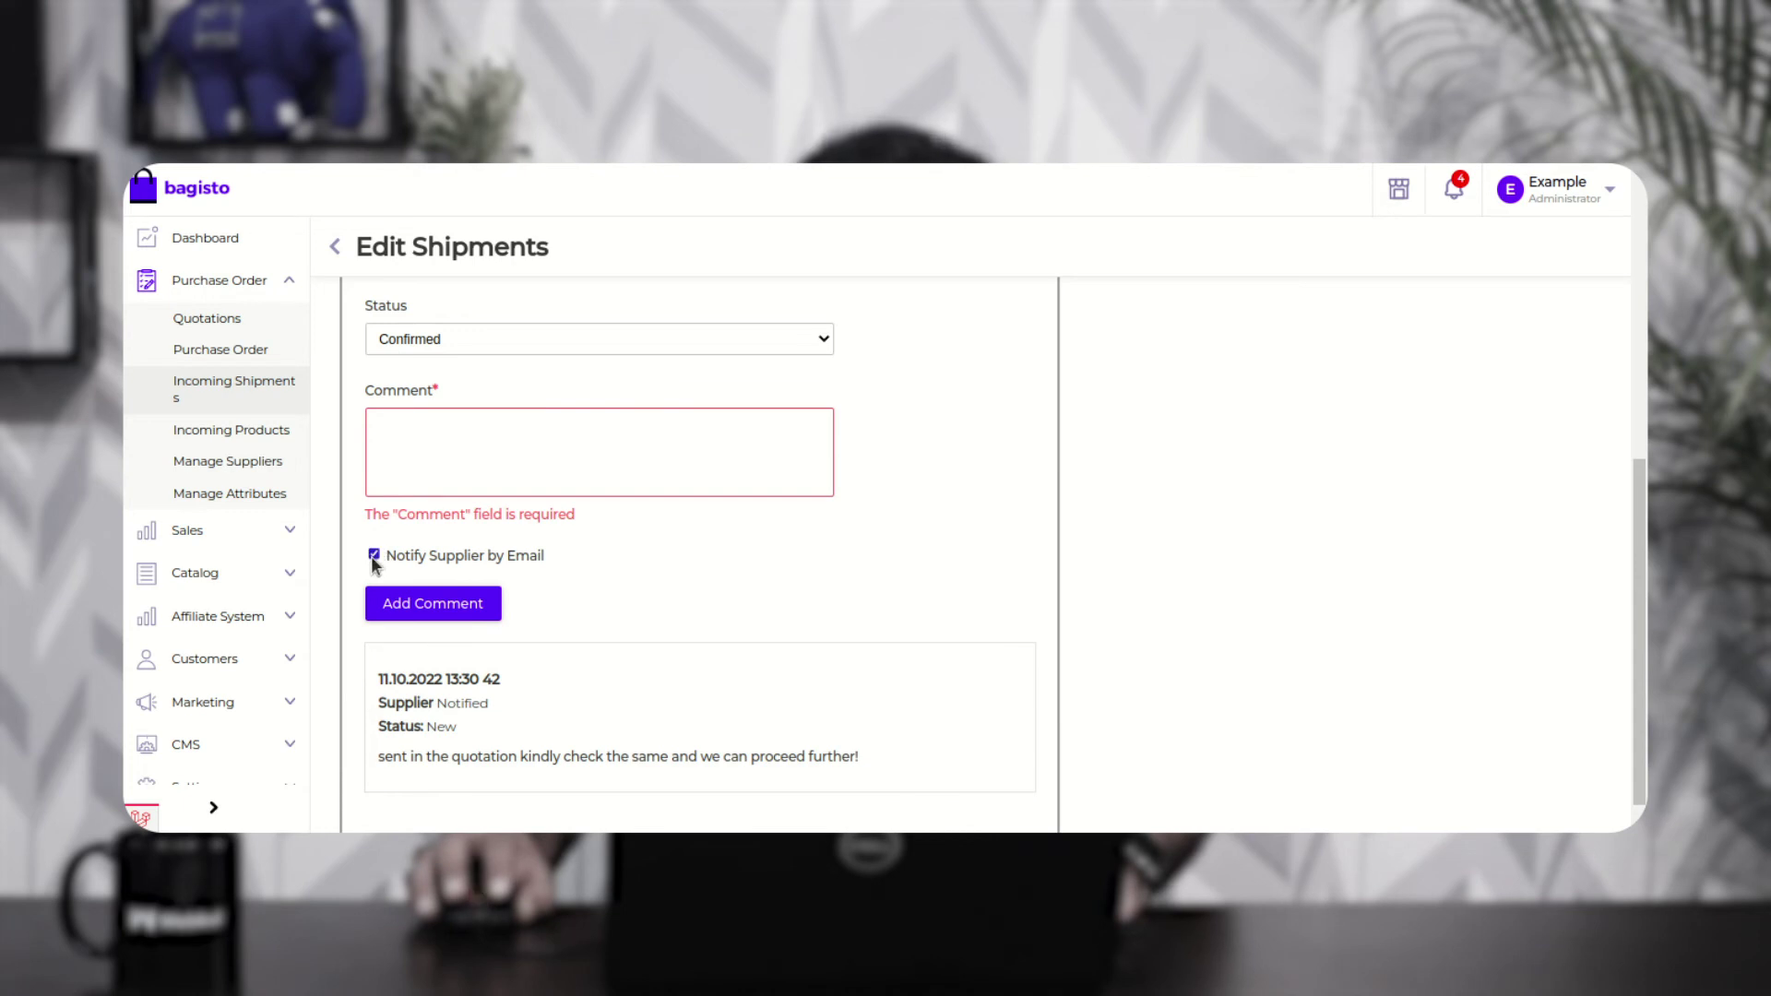
{"action": "left_click", "coordinate": [462, 605]}
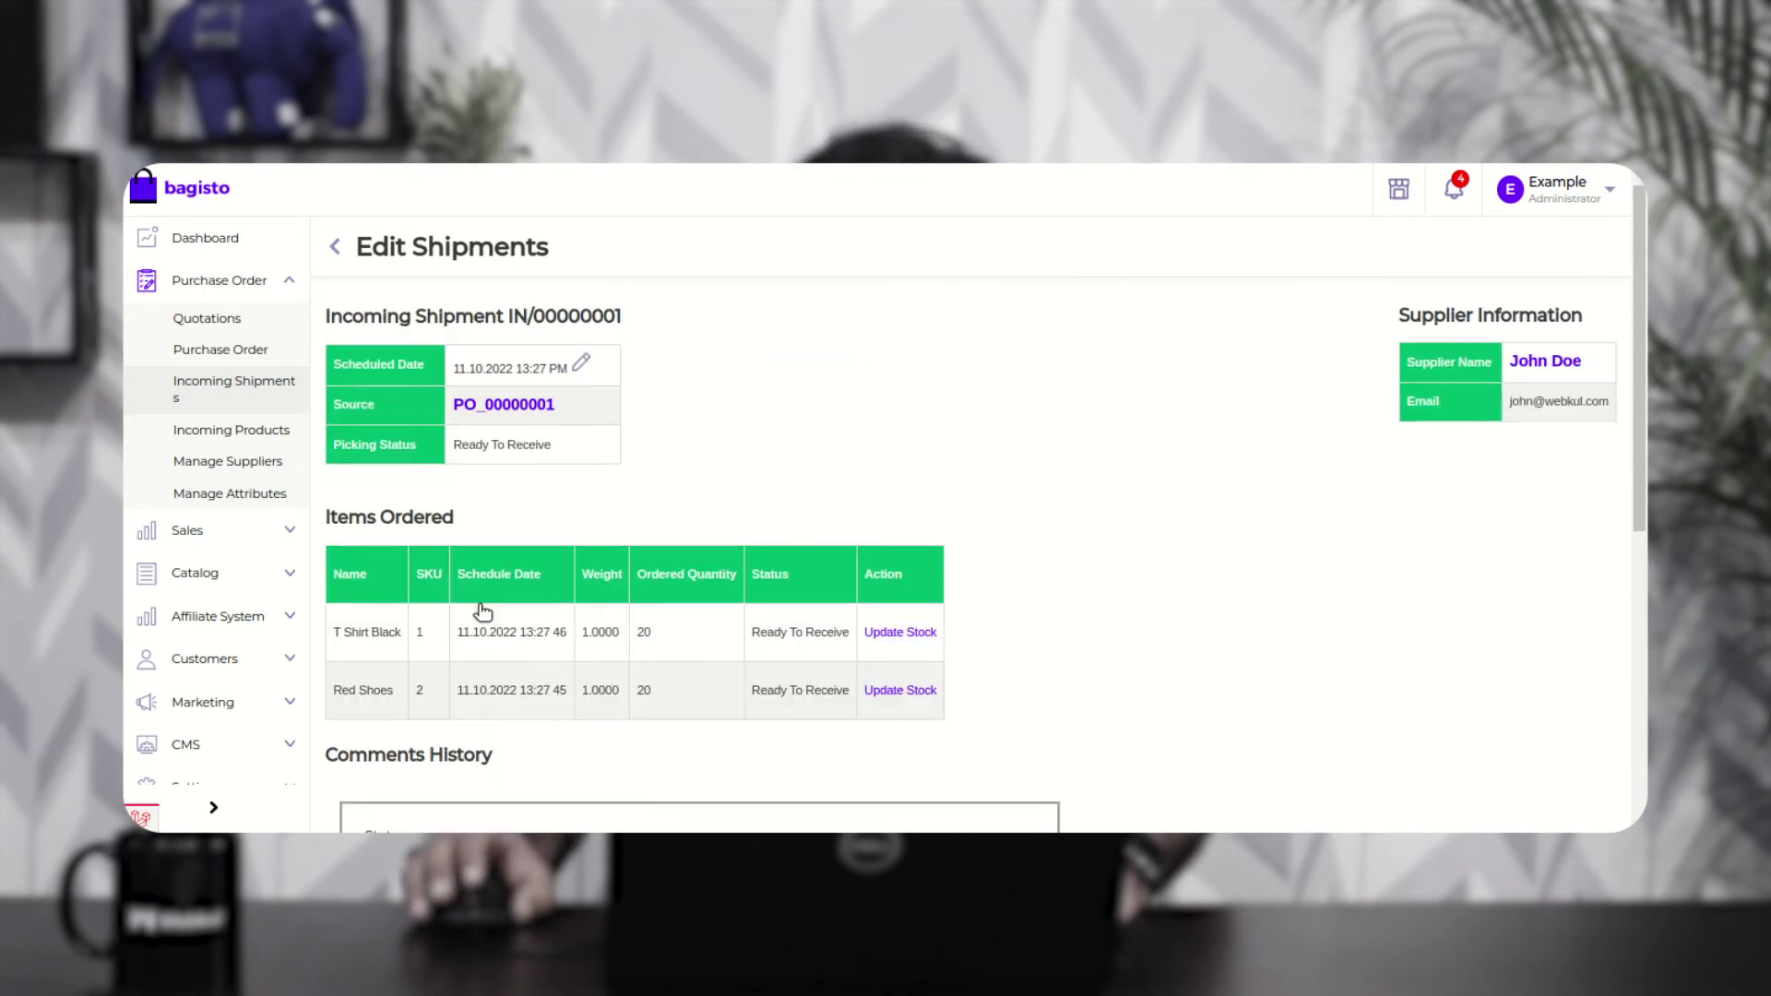
{"action": "left_click", "coordinate": [582, 380]}
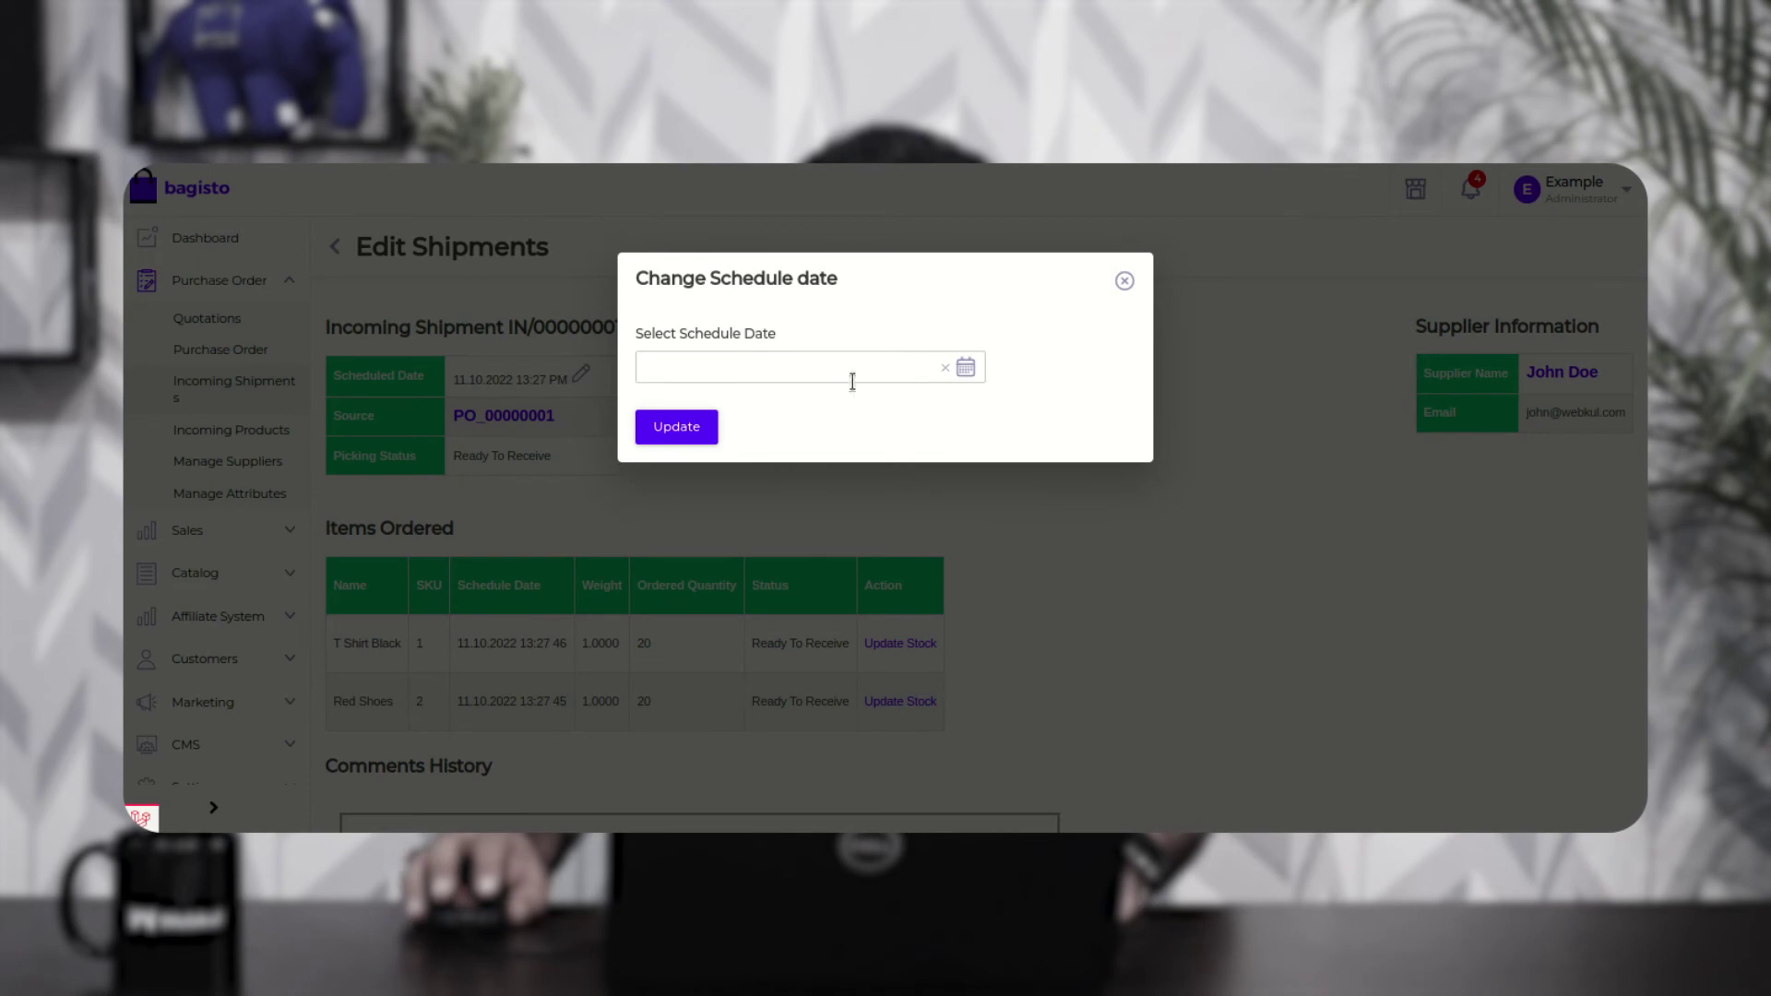
{"action": "left_click", "coordinate": [966, 367]}
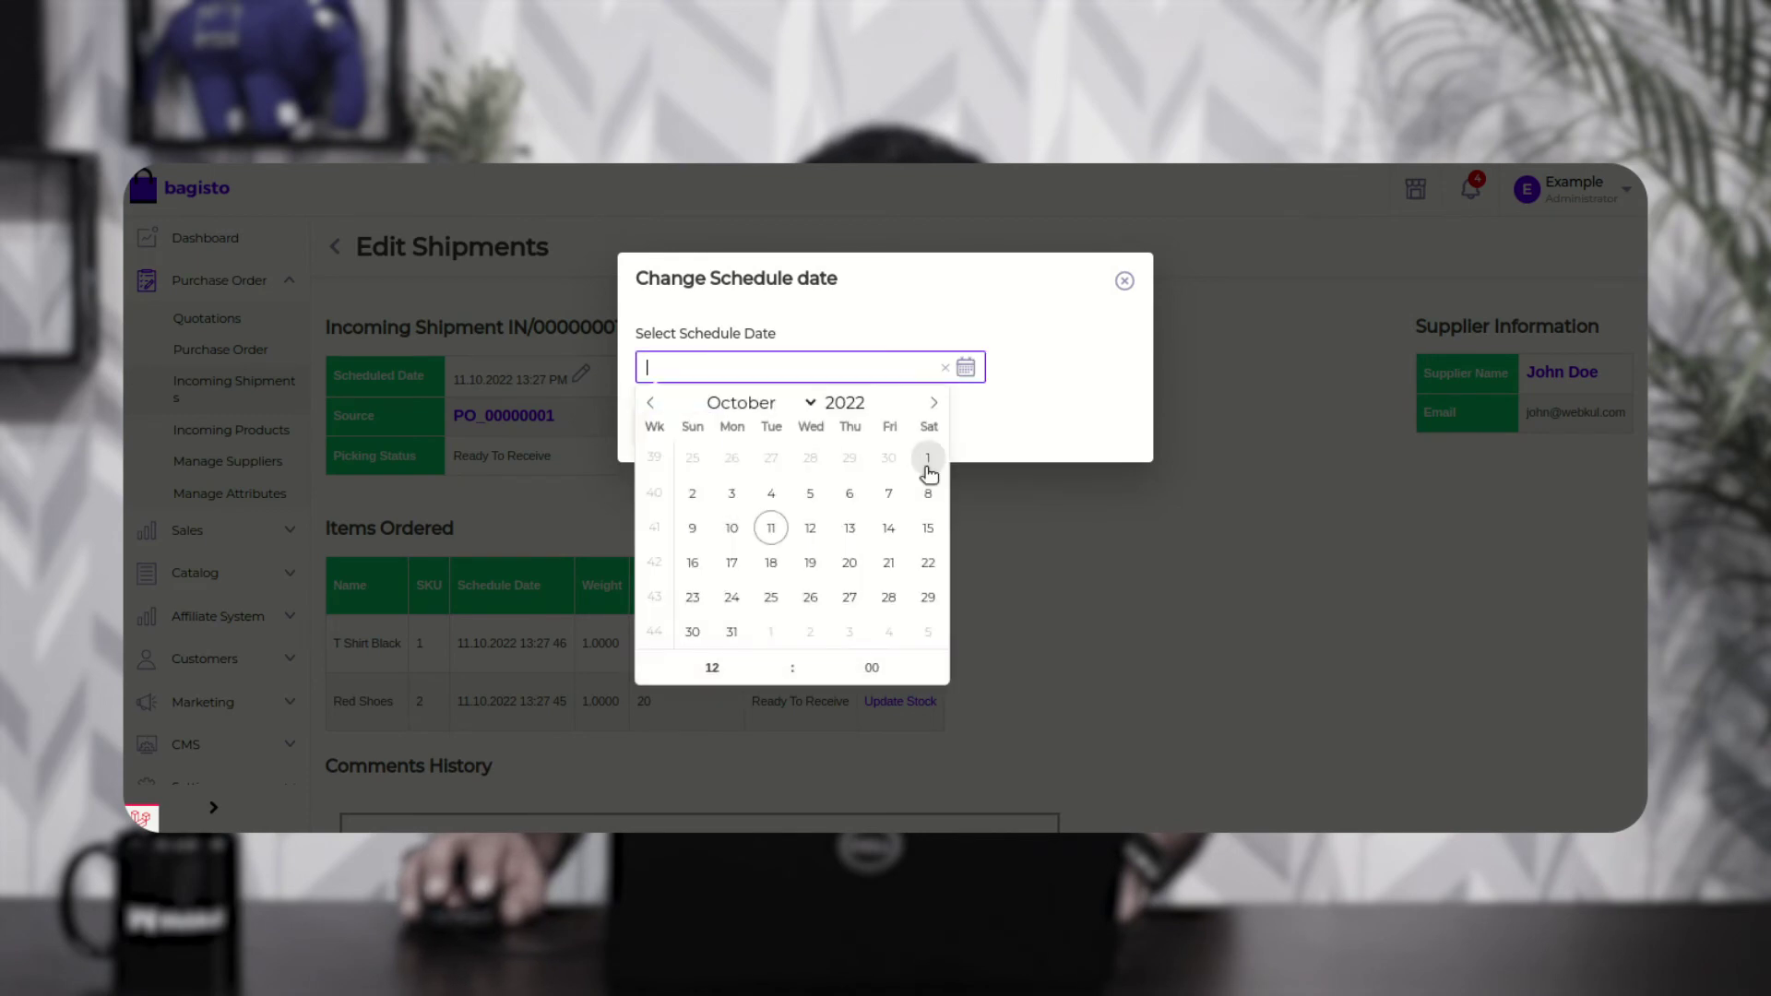
{"action": "left_click", "coordinate": [888, 528]}
{"action": "left_click", "coordinate": [971, 466]}
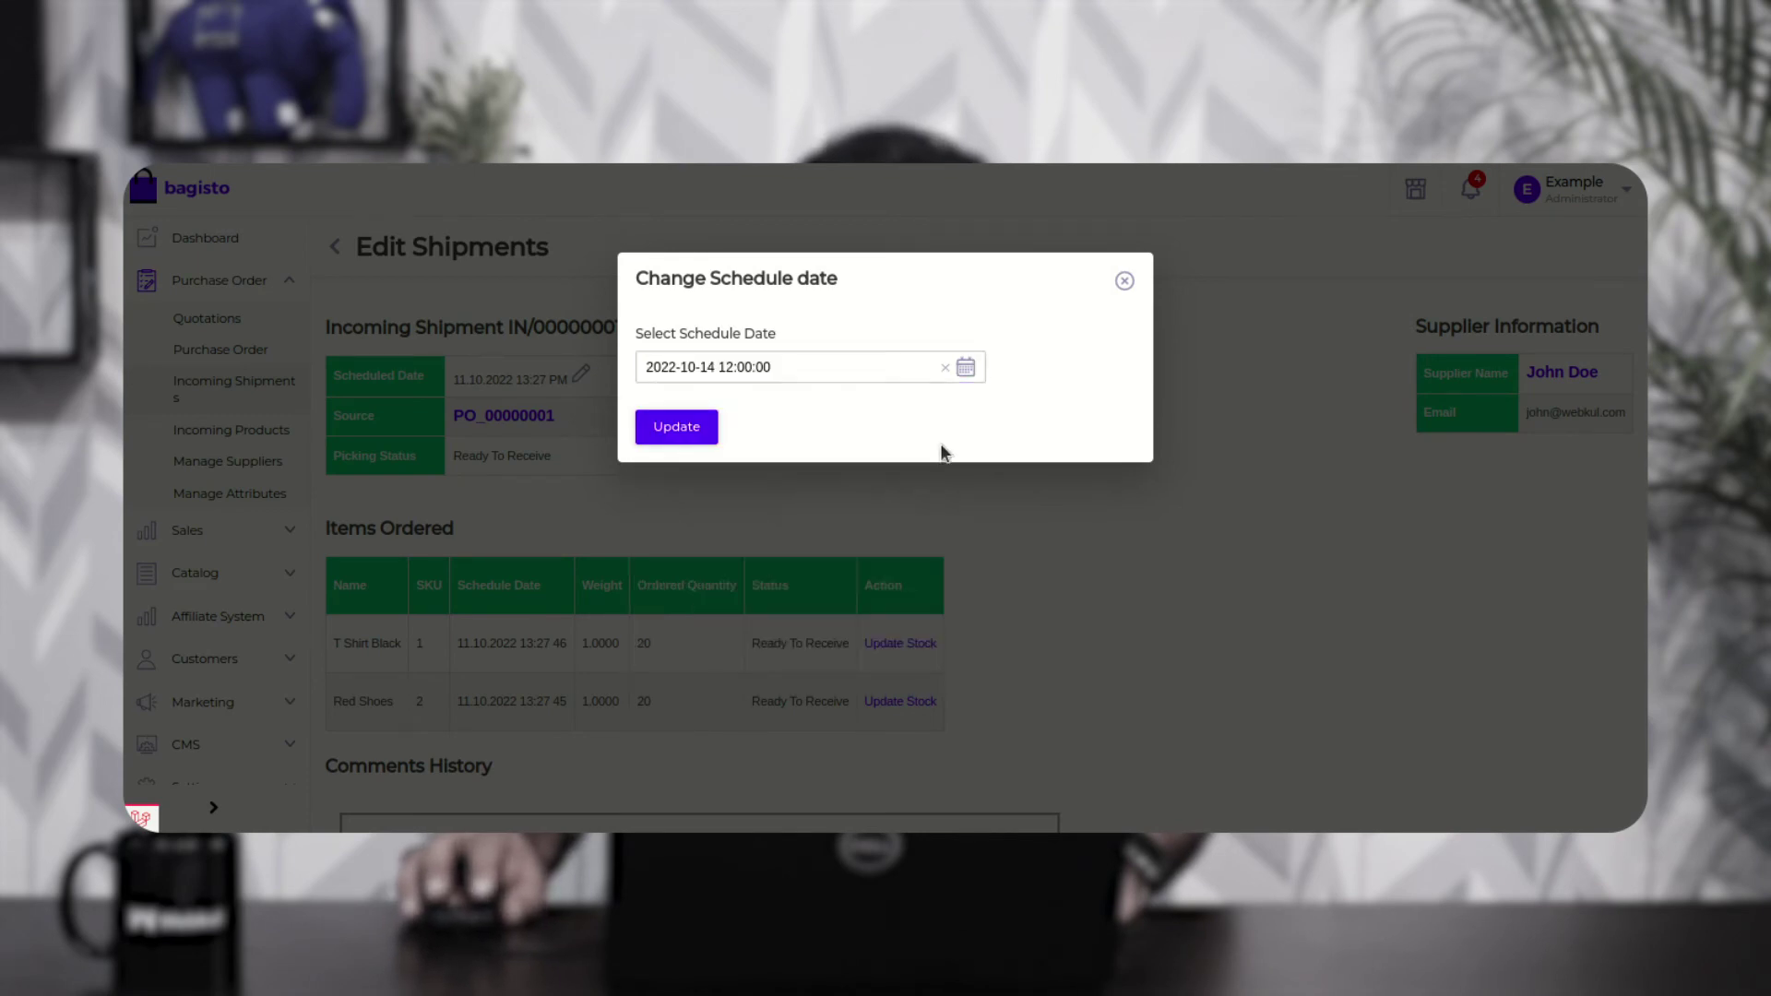
{"action": "left_click", "coordinate": [670, 432]}
{"action": "left_click_drag", "start_coordinate": [455, 379], "coordinate": [552, 379]}
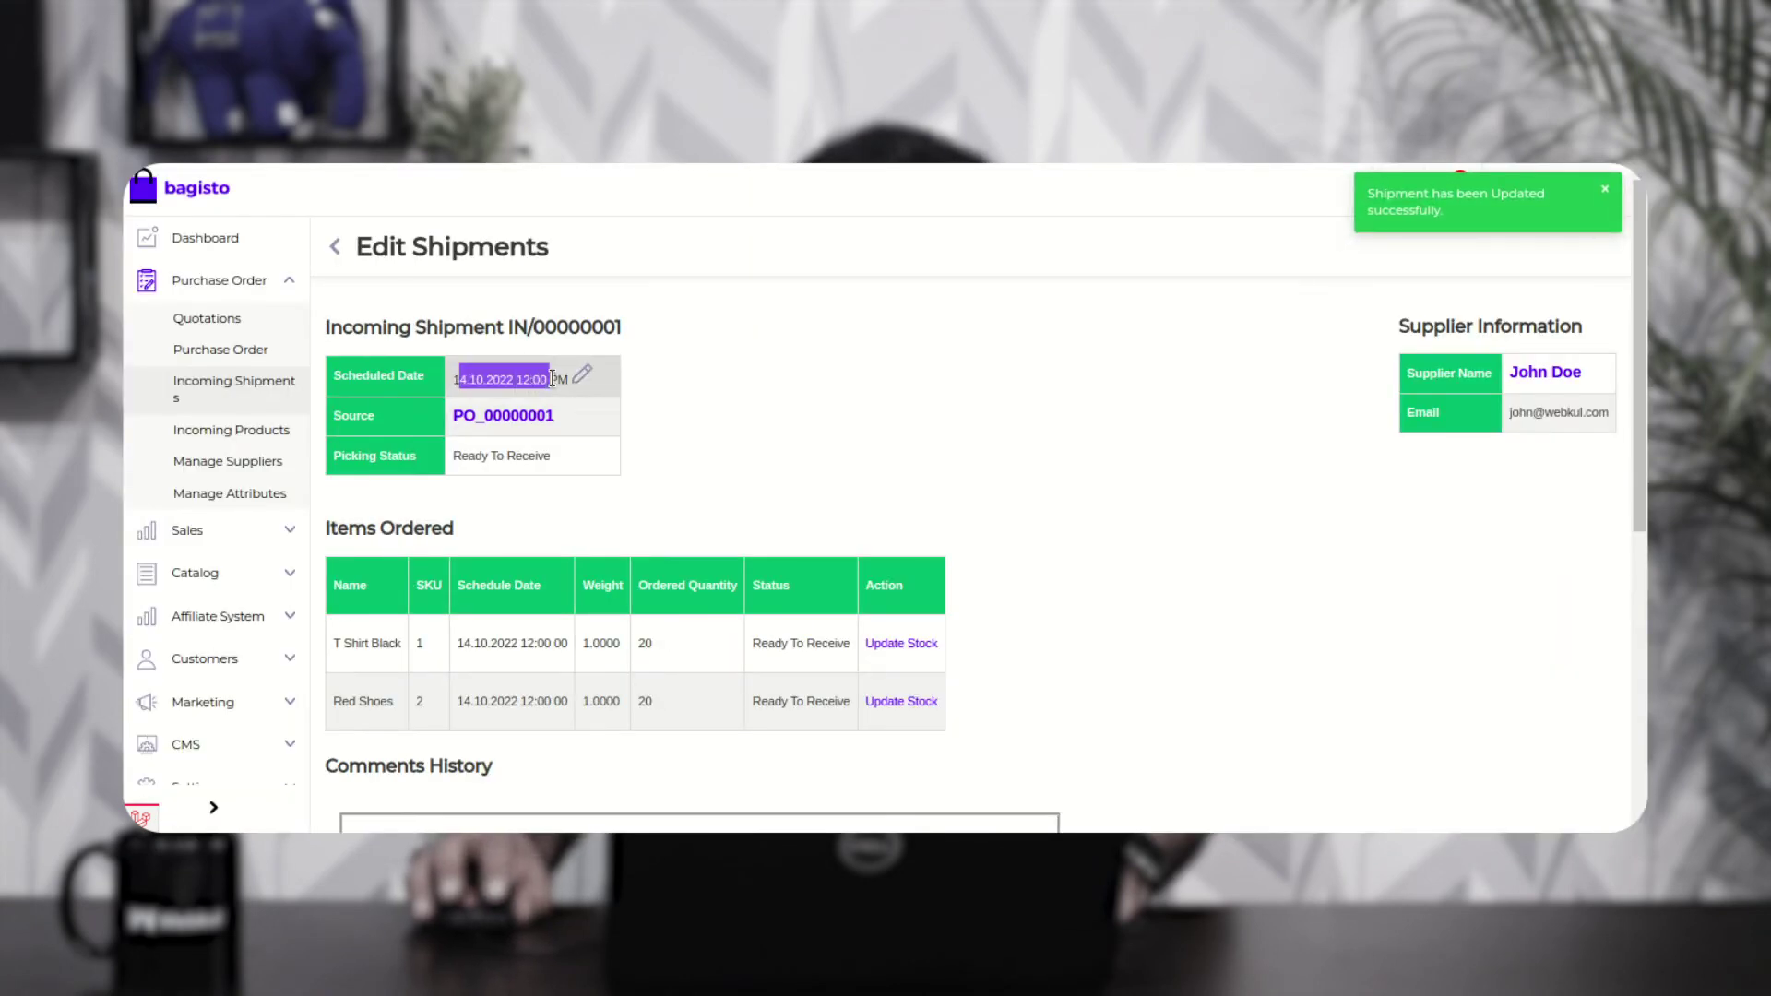
{"action": "left_click", "coordinate": [553, 379]}
Step: Update the stock of T Shirt Black in the shipment's ordered items and check its status
{"action": "scroll", "coordinate": [856, 548], "scroll_direction": "down", "scroll_amount": 1}
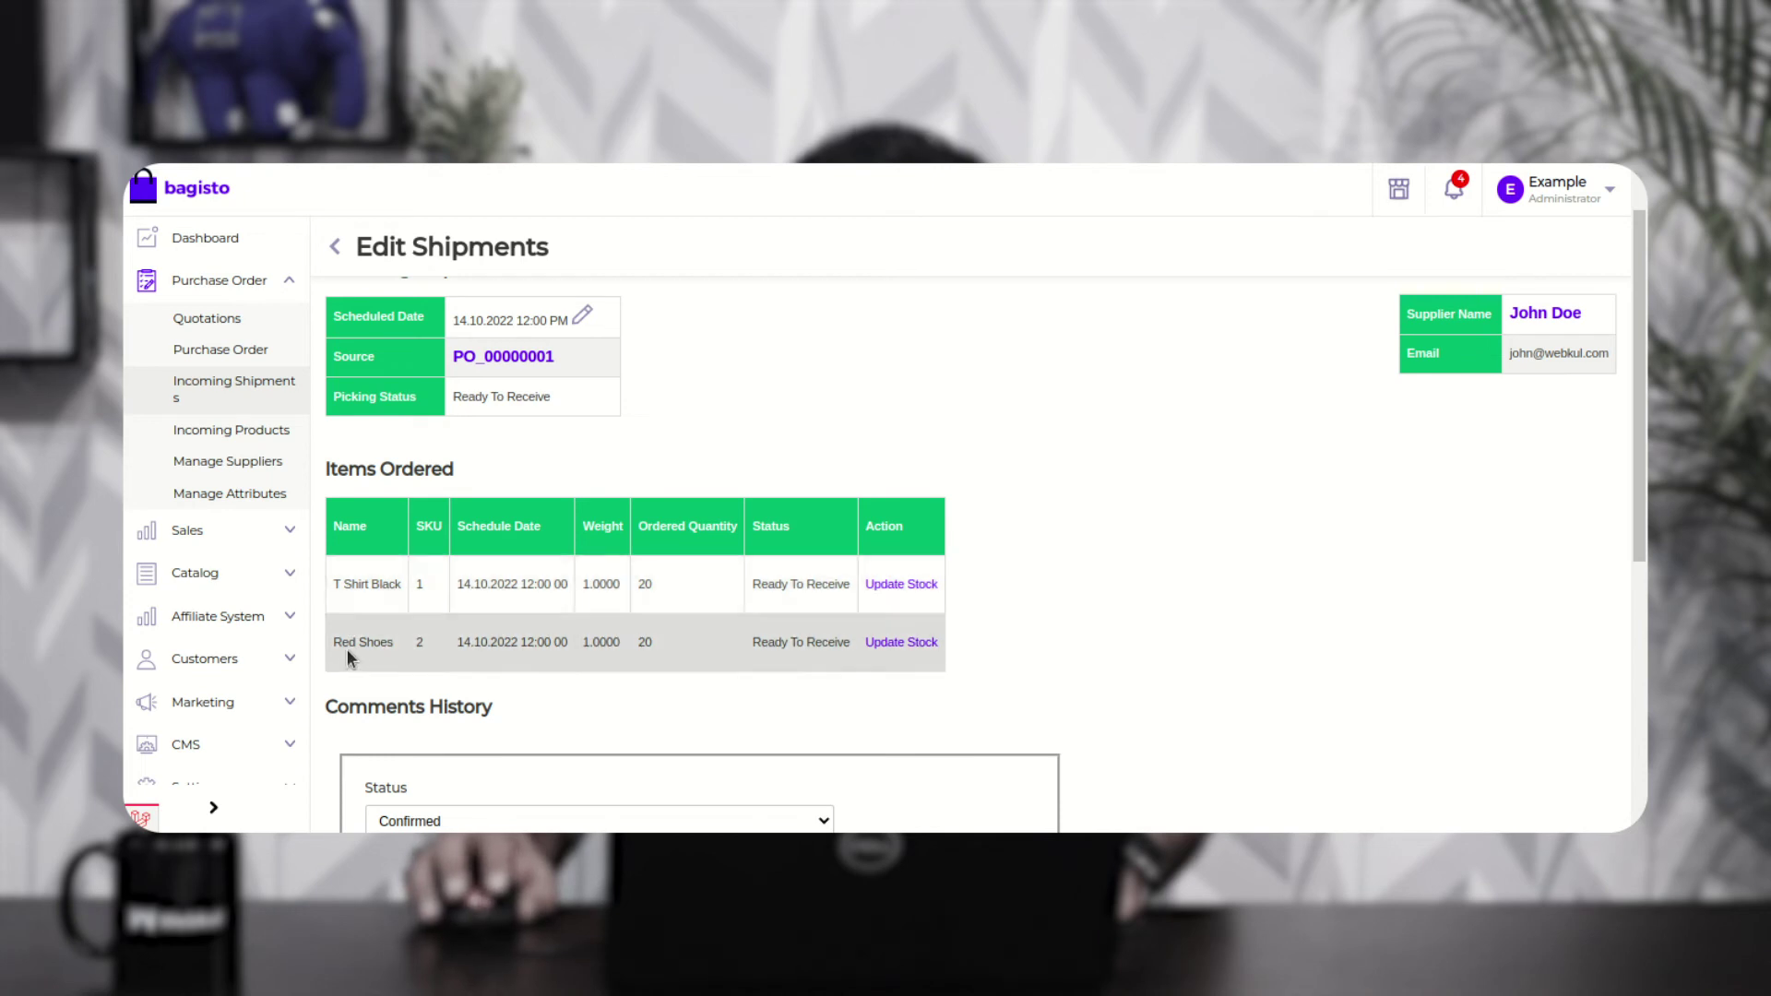
{"action": "left_click", "coordinate": [901, 585]}
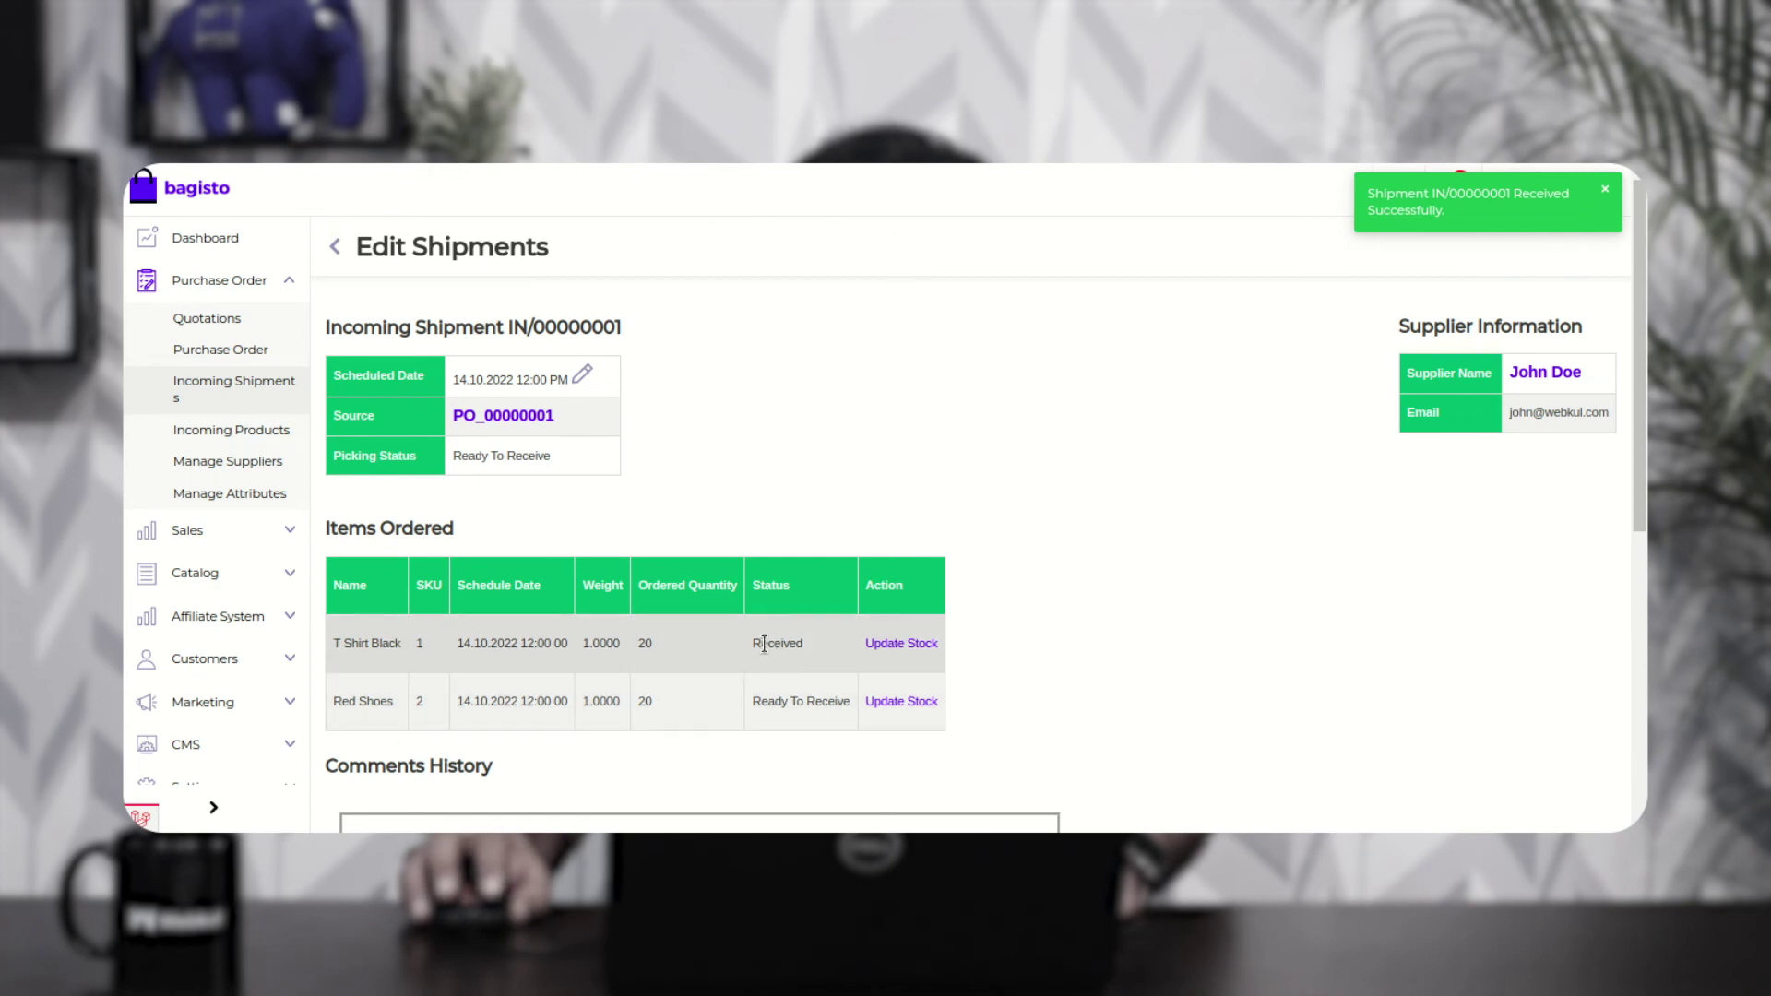
{"action": "left_click_drag", "start_coordinate": [776, 644], "coordinate": [804, 644]}
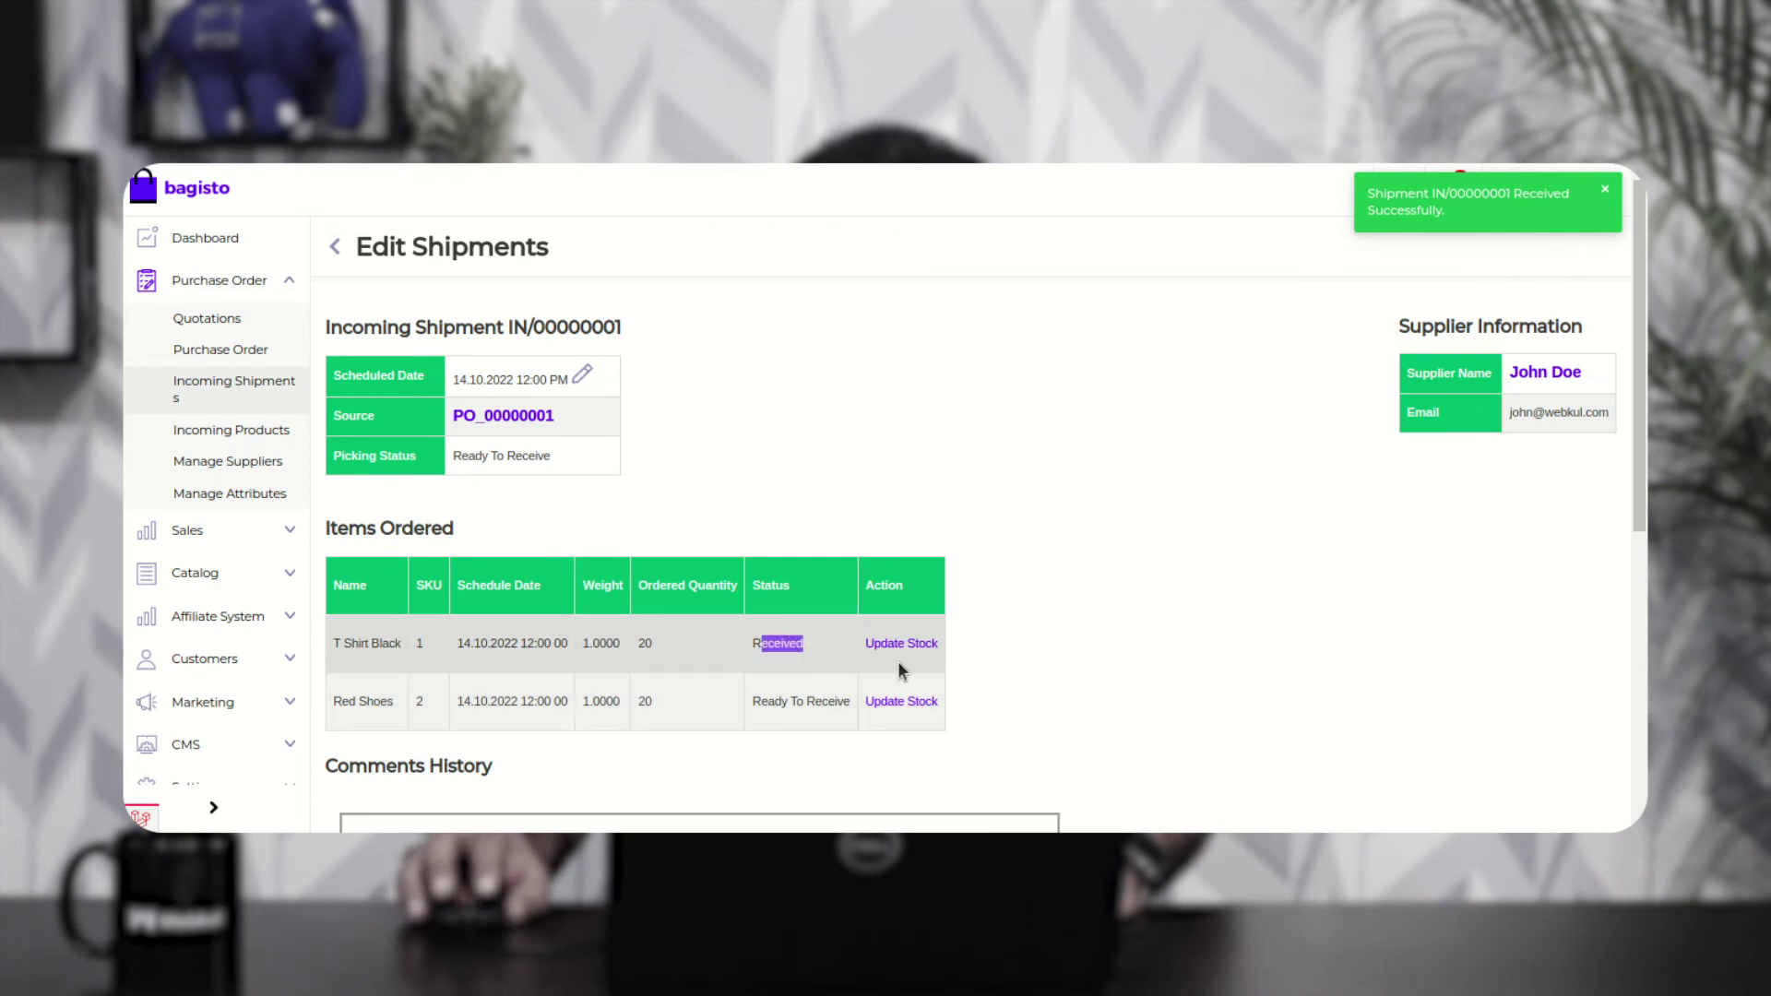
{"action": "left_click", "coordinate": [788, 656]}
Step: Update the stock of Red Shoes in the shipment's ordered items and check the shipment's picking status
{"action": "scroll", "coordinate": [789, 656], "scroll_direction": "down", "scroll_amount": 2}
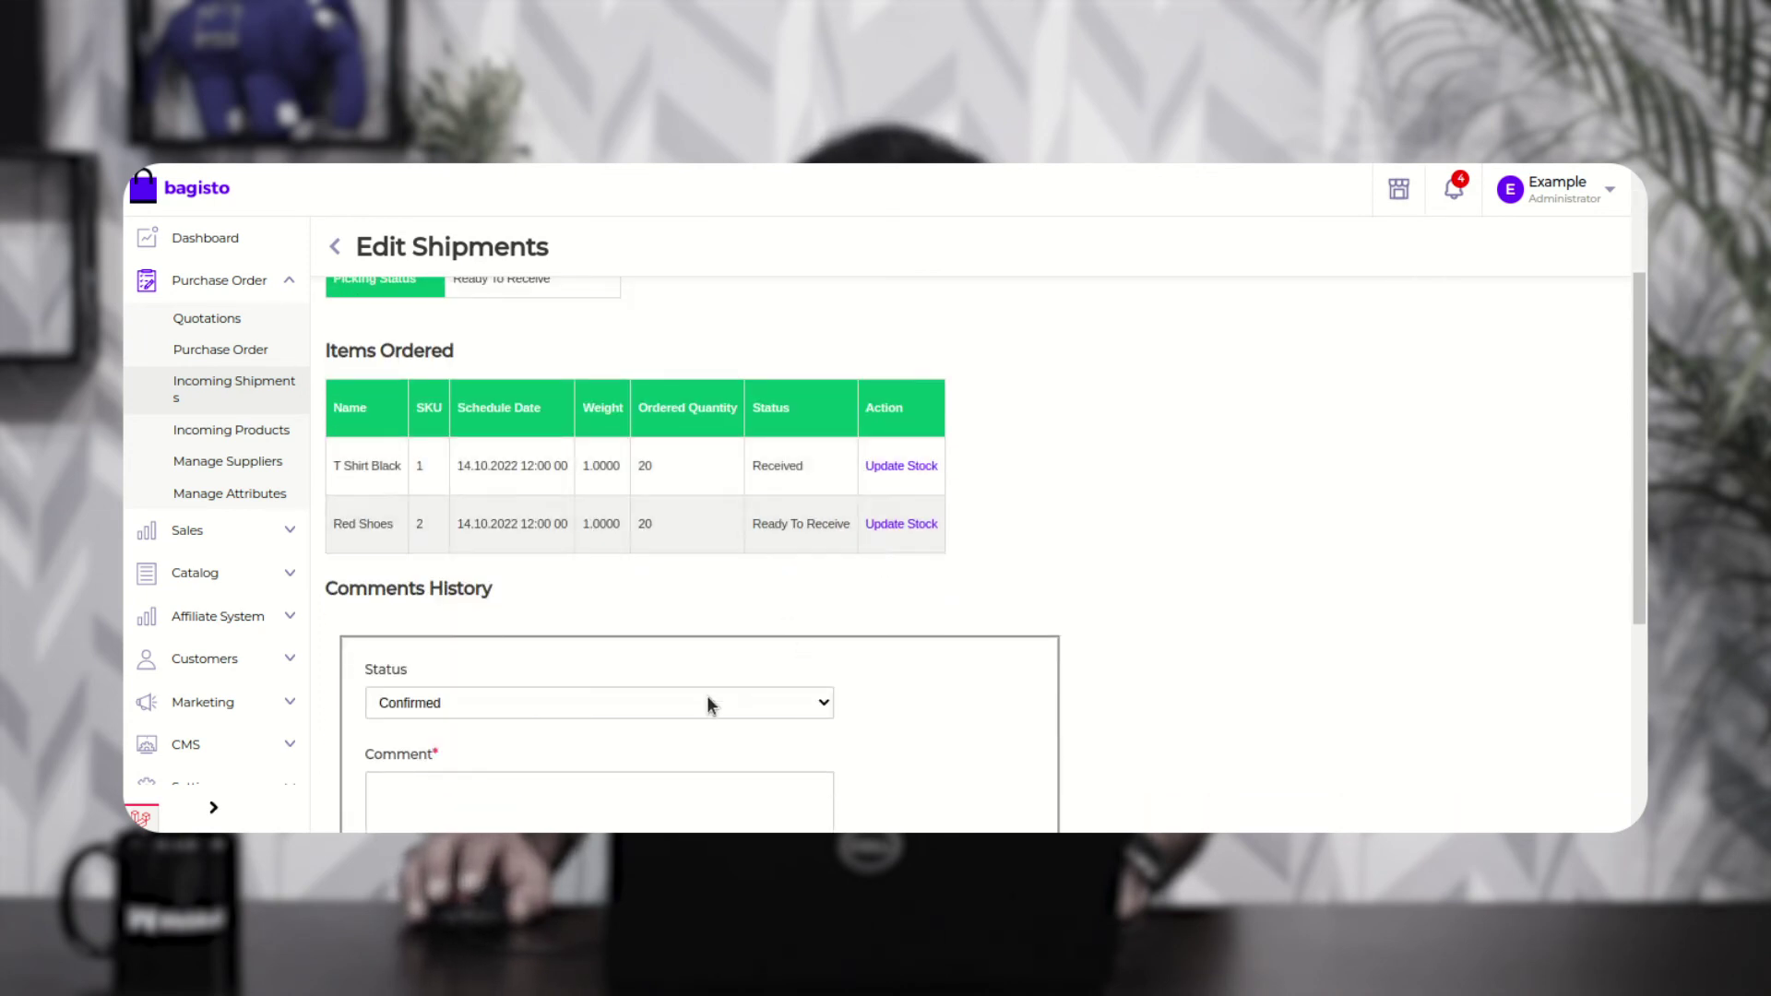
{"action": "scroll", "coordinate": [706, 696], "scroll_direction": "down", "scroll_amount": 1}
{"action": "scroll", "coordinate": [707, 695], "scroll_direction": "down", "scroll_amount": 2}
{"action": "left_click", "coordinate": [459, 635]}
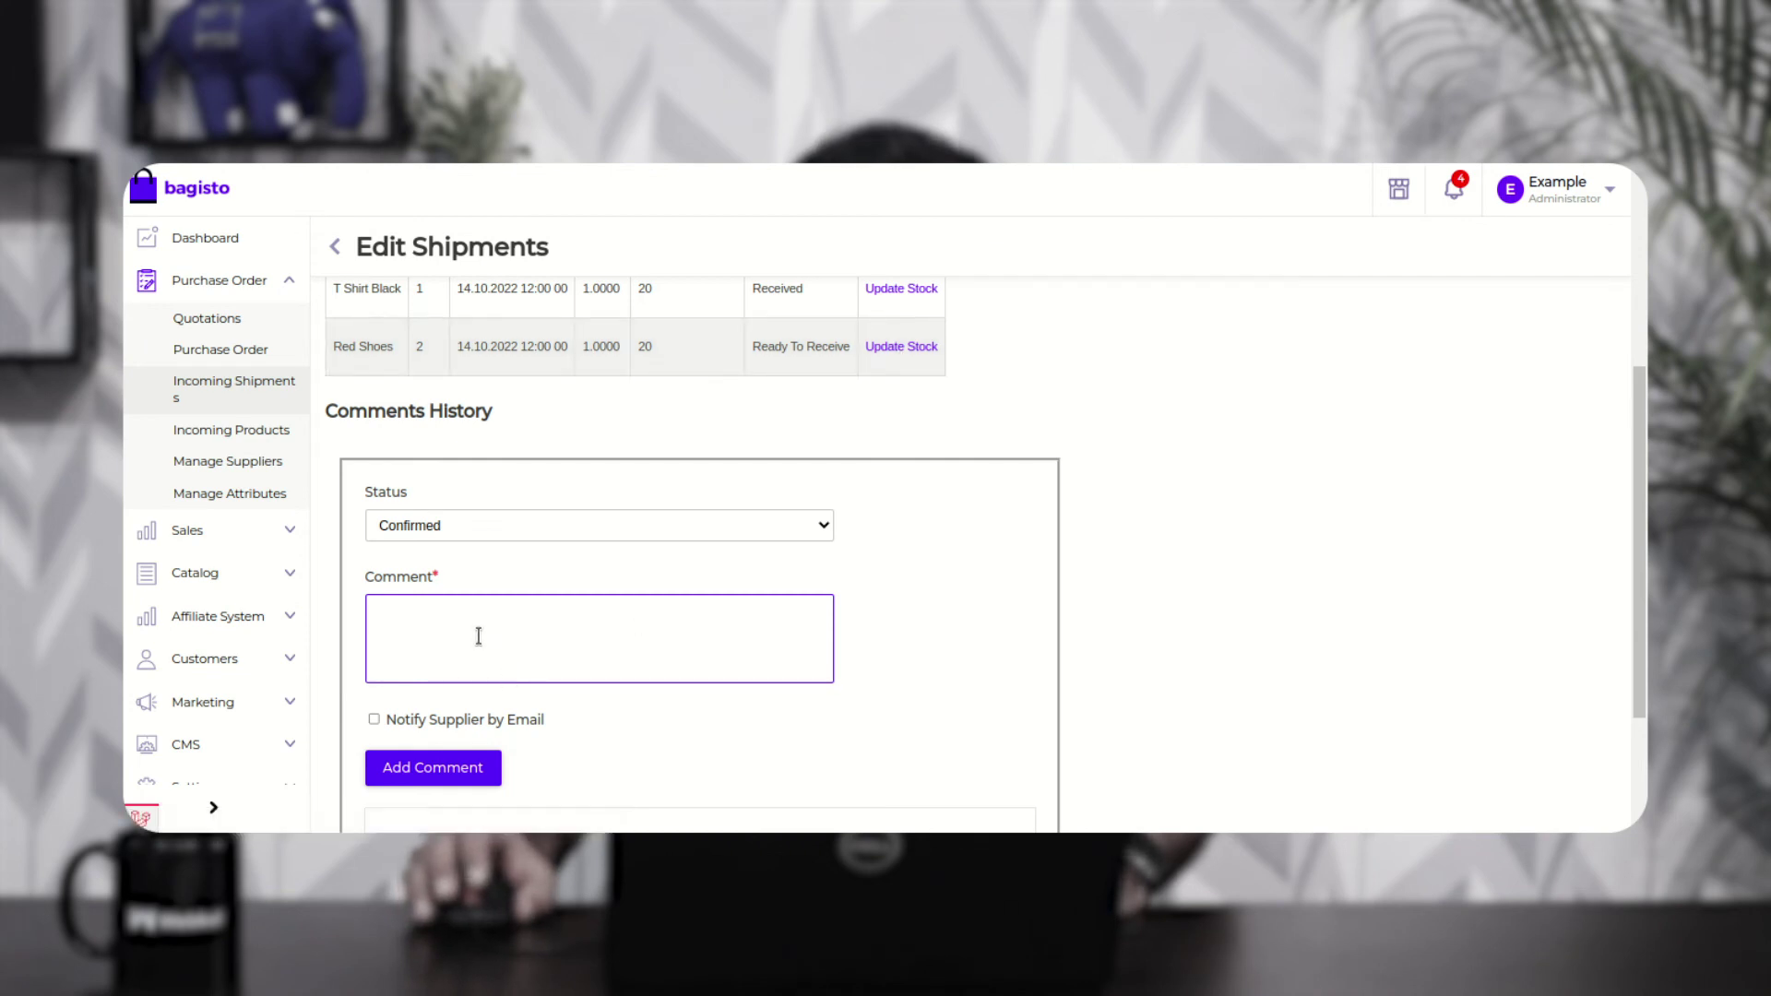
{"action": "scroll", "coordinate": [479, 637], "scroll_direction": "up", "scroll_amount": 4}
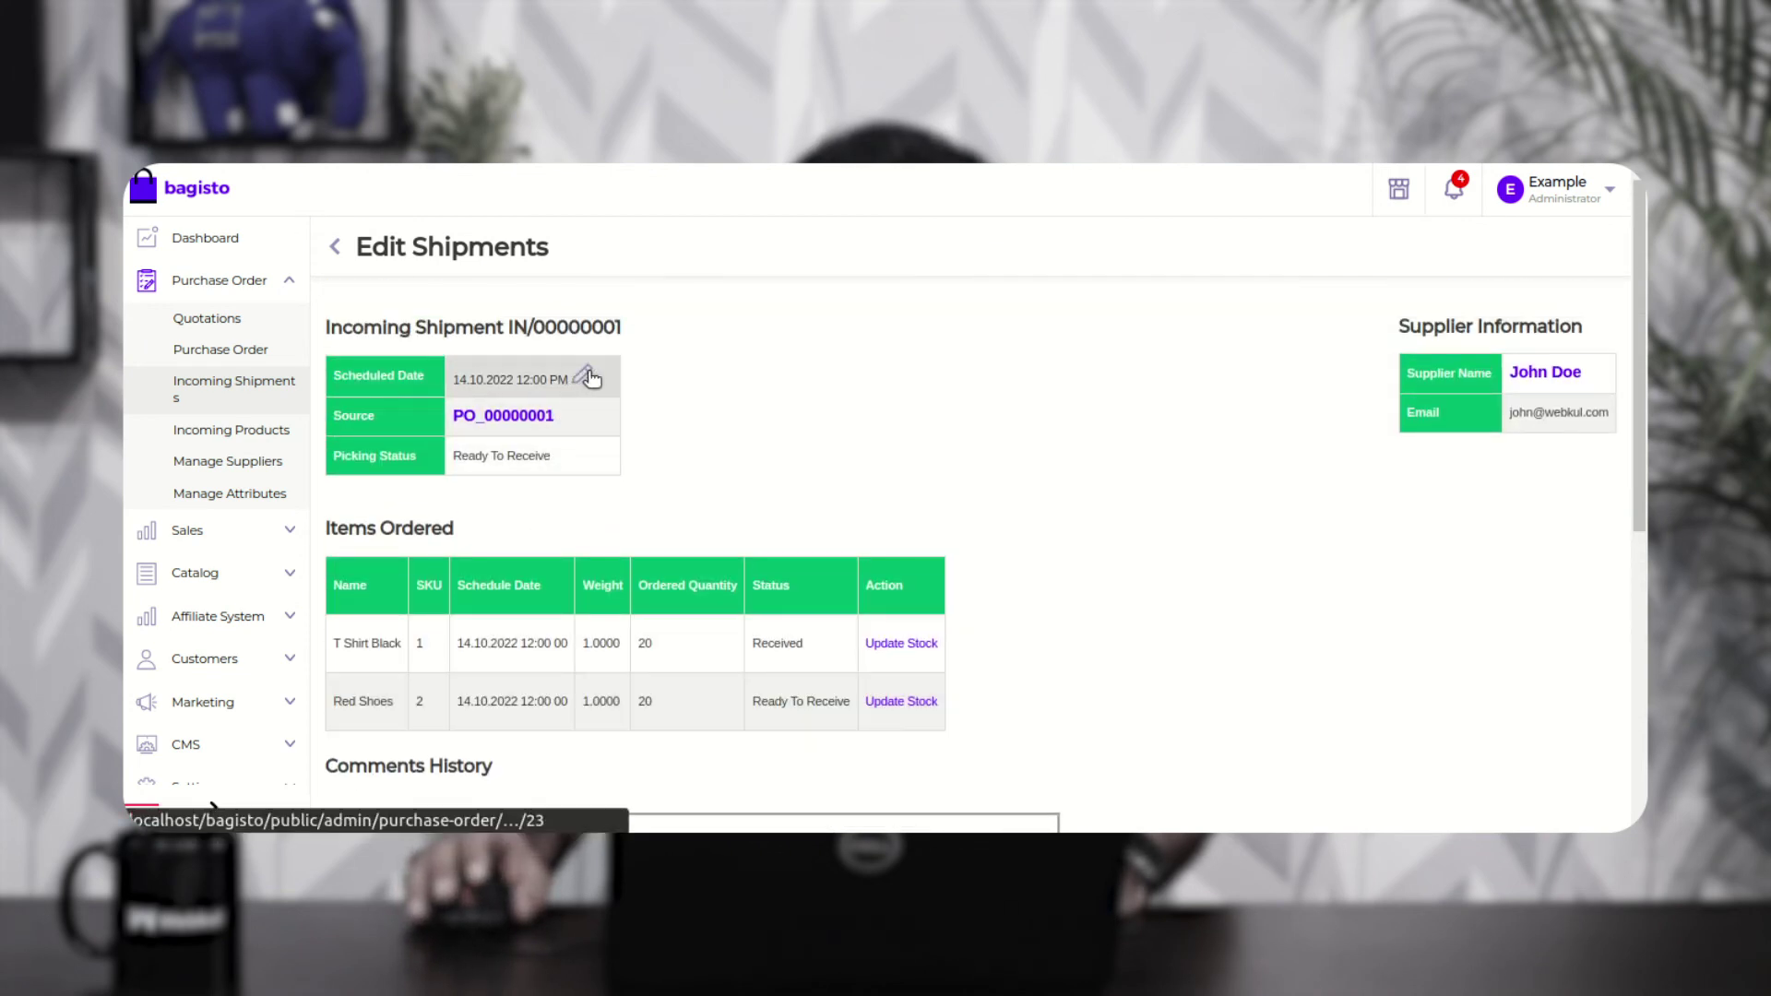
{"action": "scroll", "coordinate": [672, 552], "scroll_direction": "down", "scroll_amount": 3}
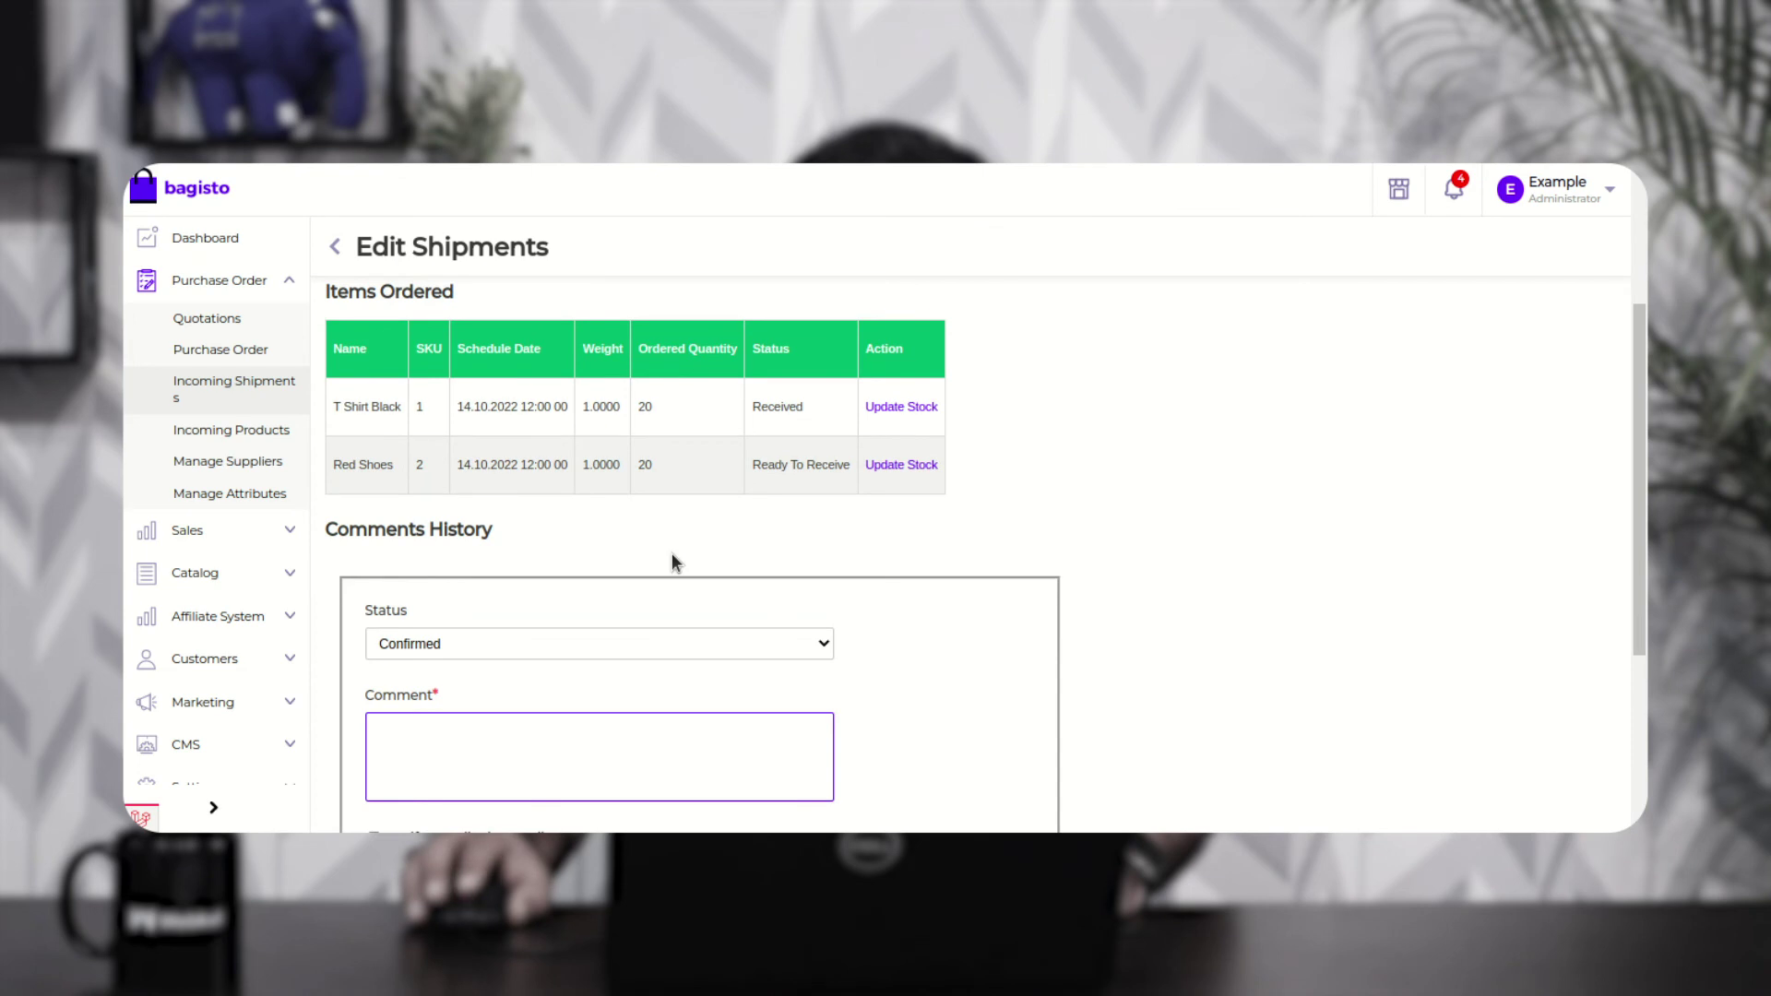
{"action": "left_click", "coordinate": [911, 467]}
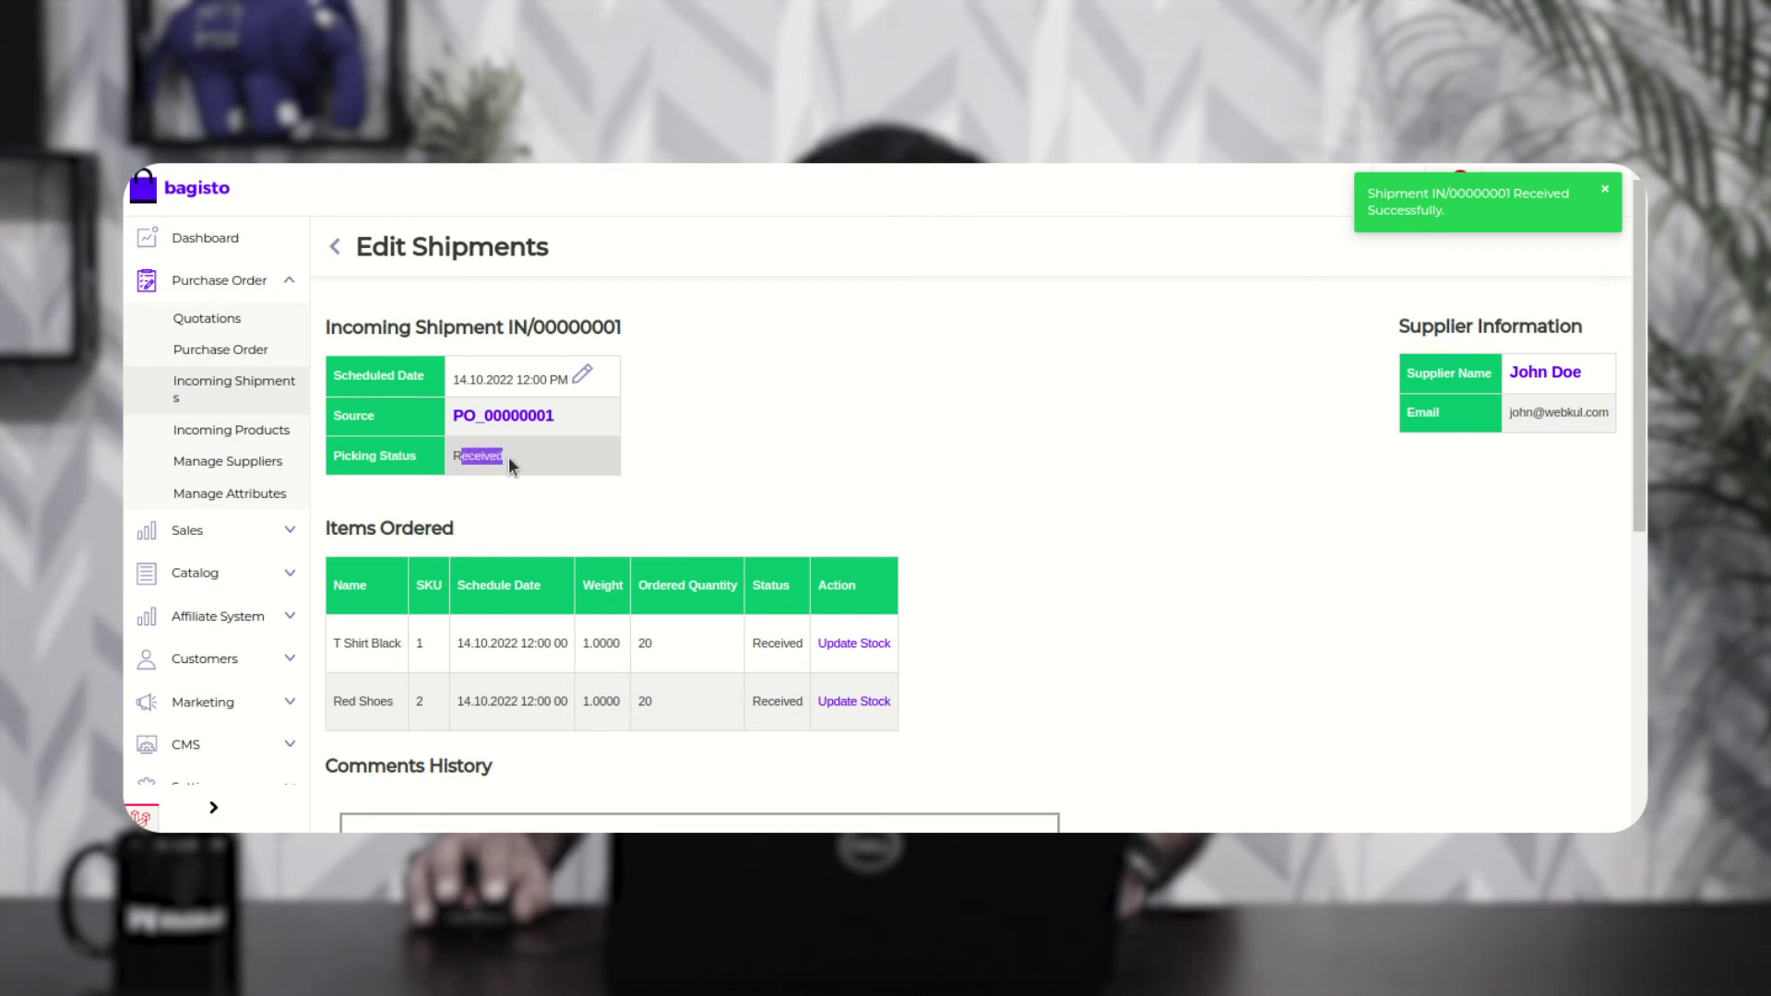
{"action": "left_click", "coordinate": [540, 458]}
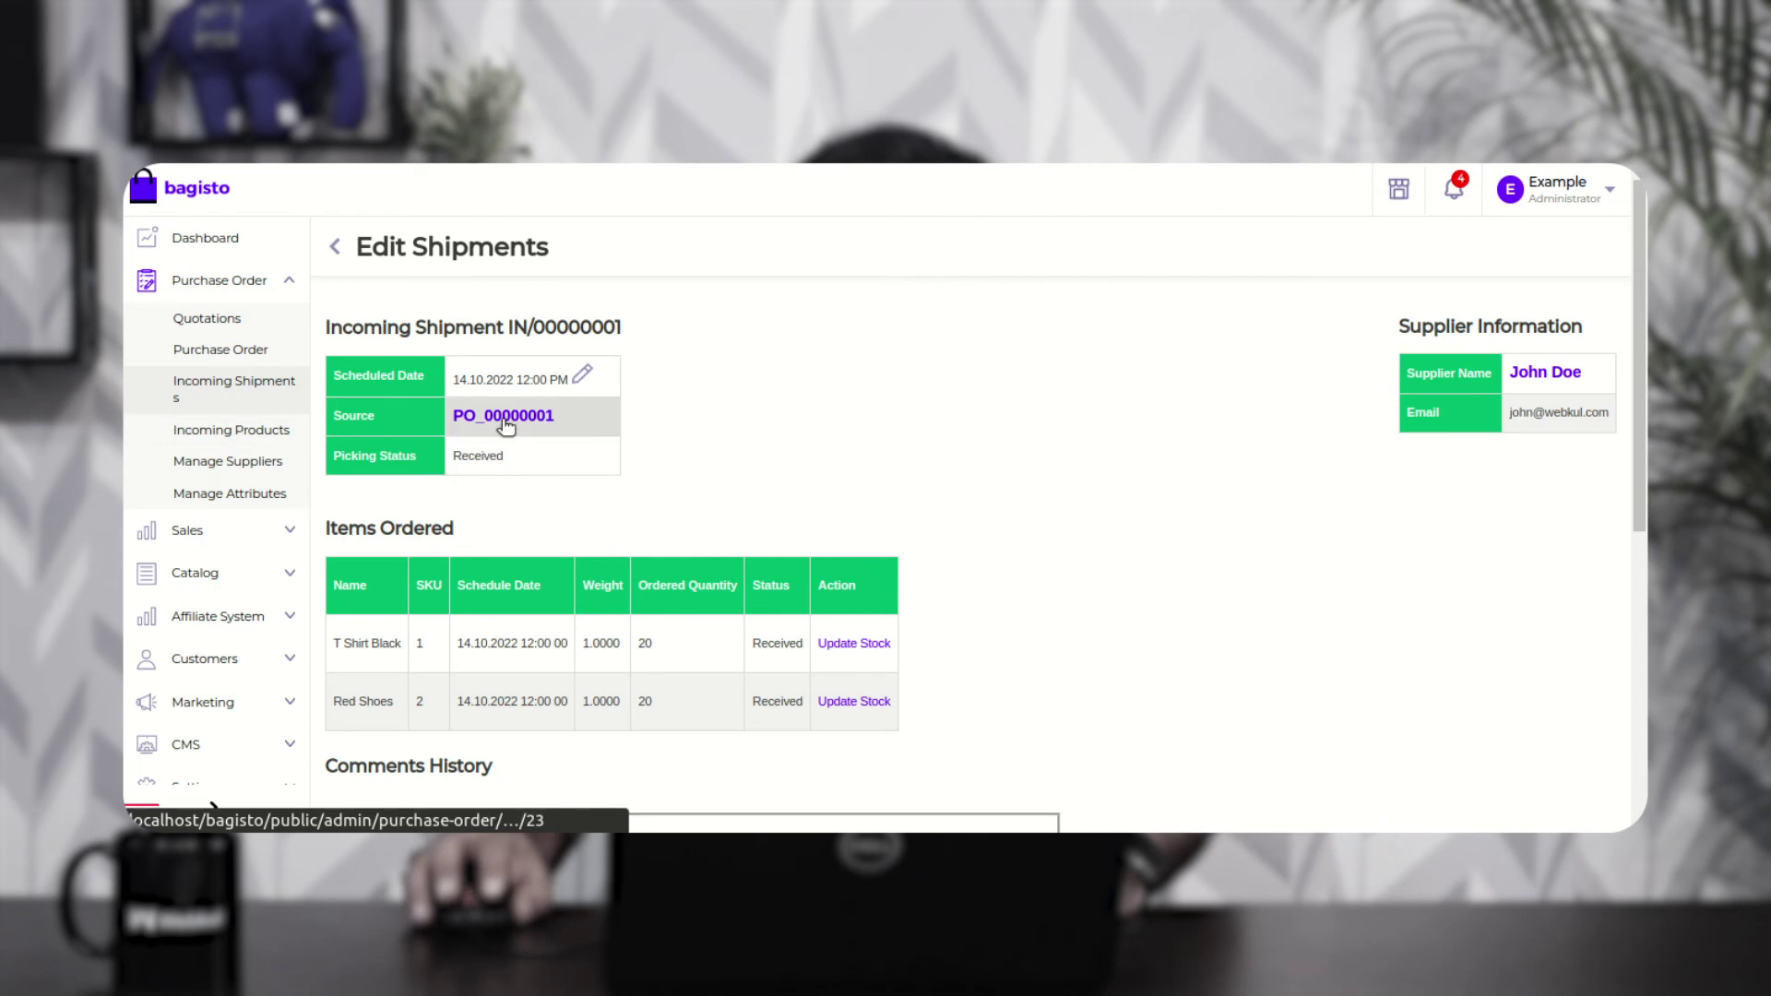
Step: Open the T Shirt Black entry in the incoming products list and review its incoming information and additional attribute
{"action": "left_click", "coordinate": [262, 431]}
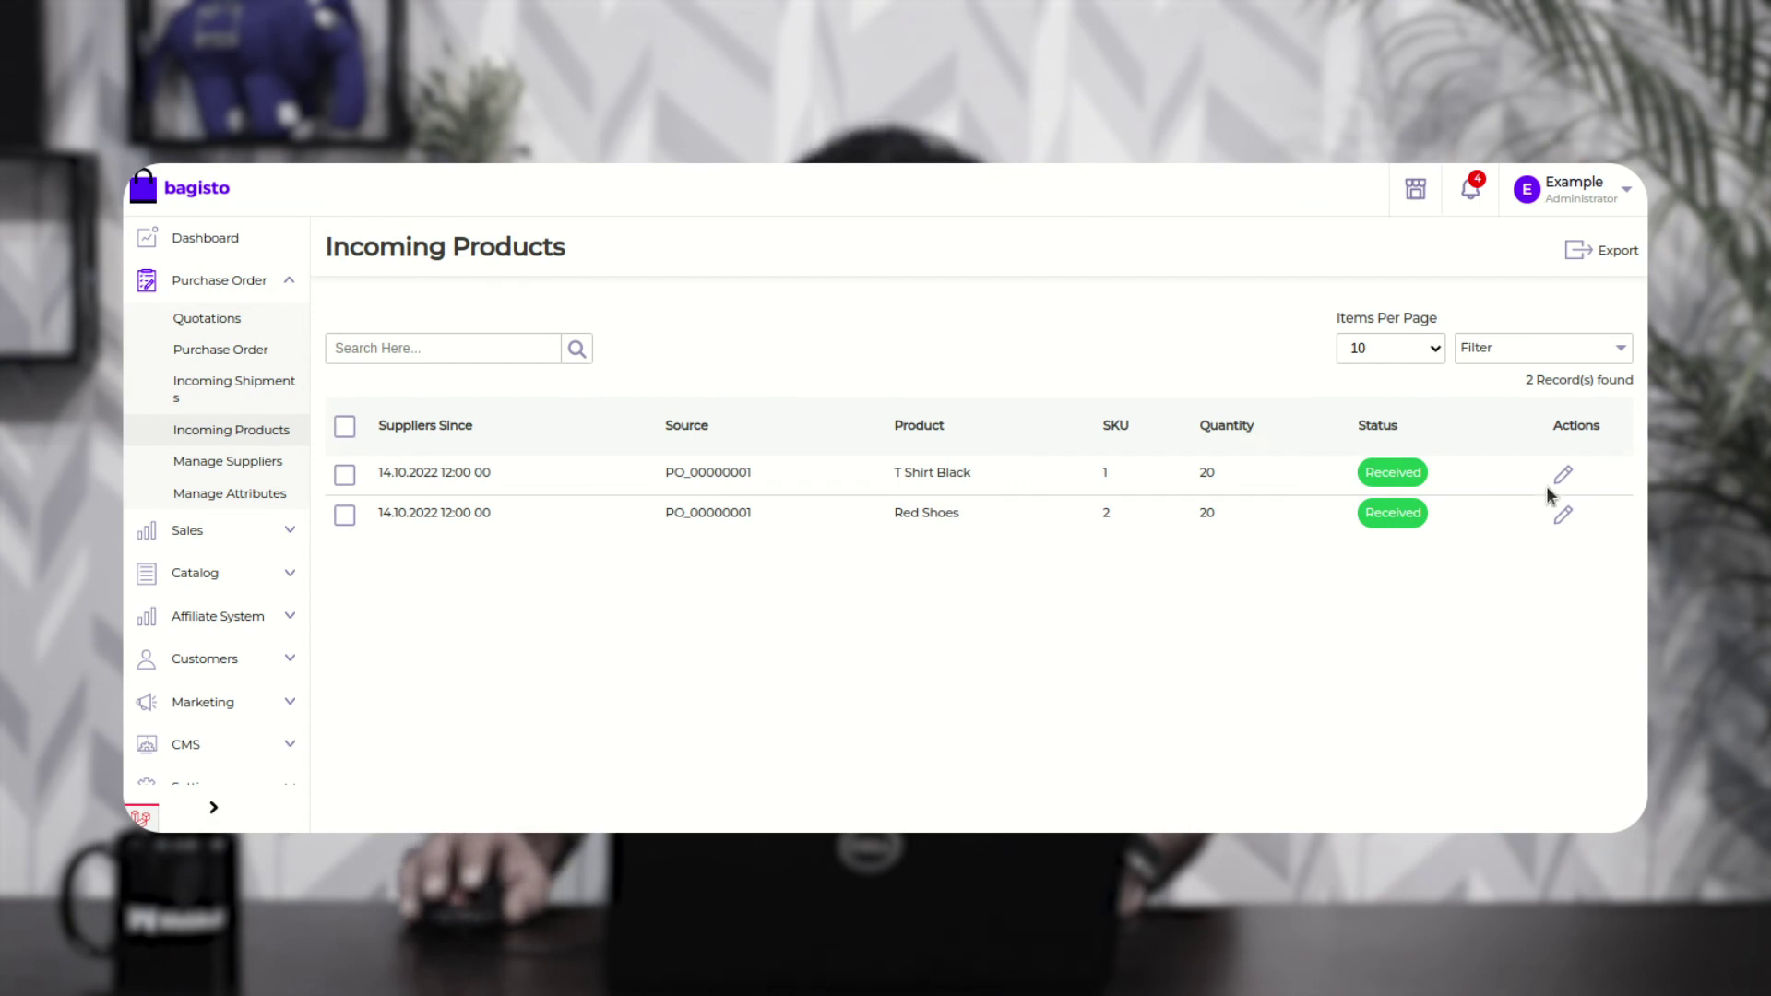
{"action": "left_click", "coordinate": [1564, 477]}
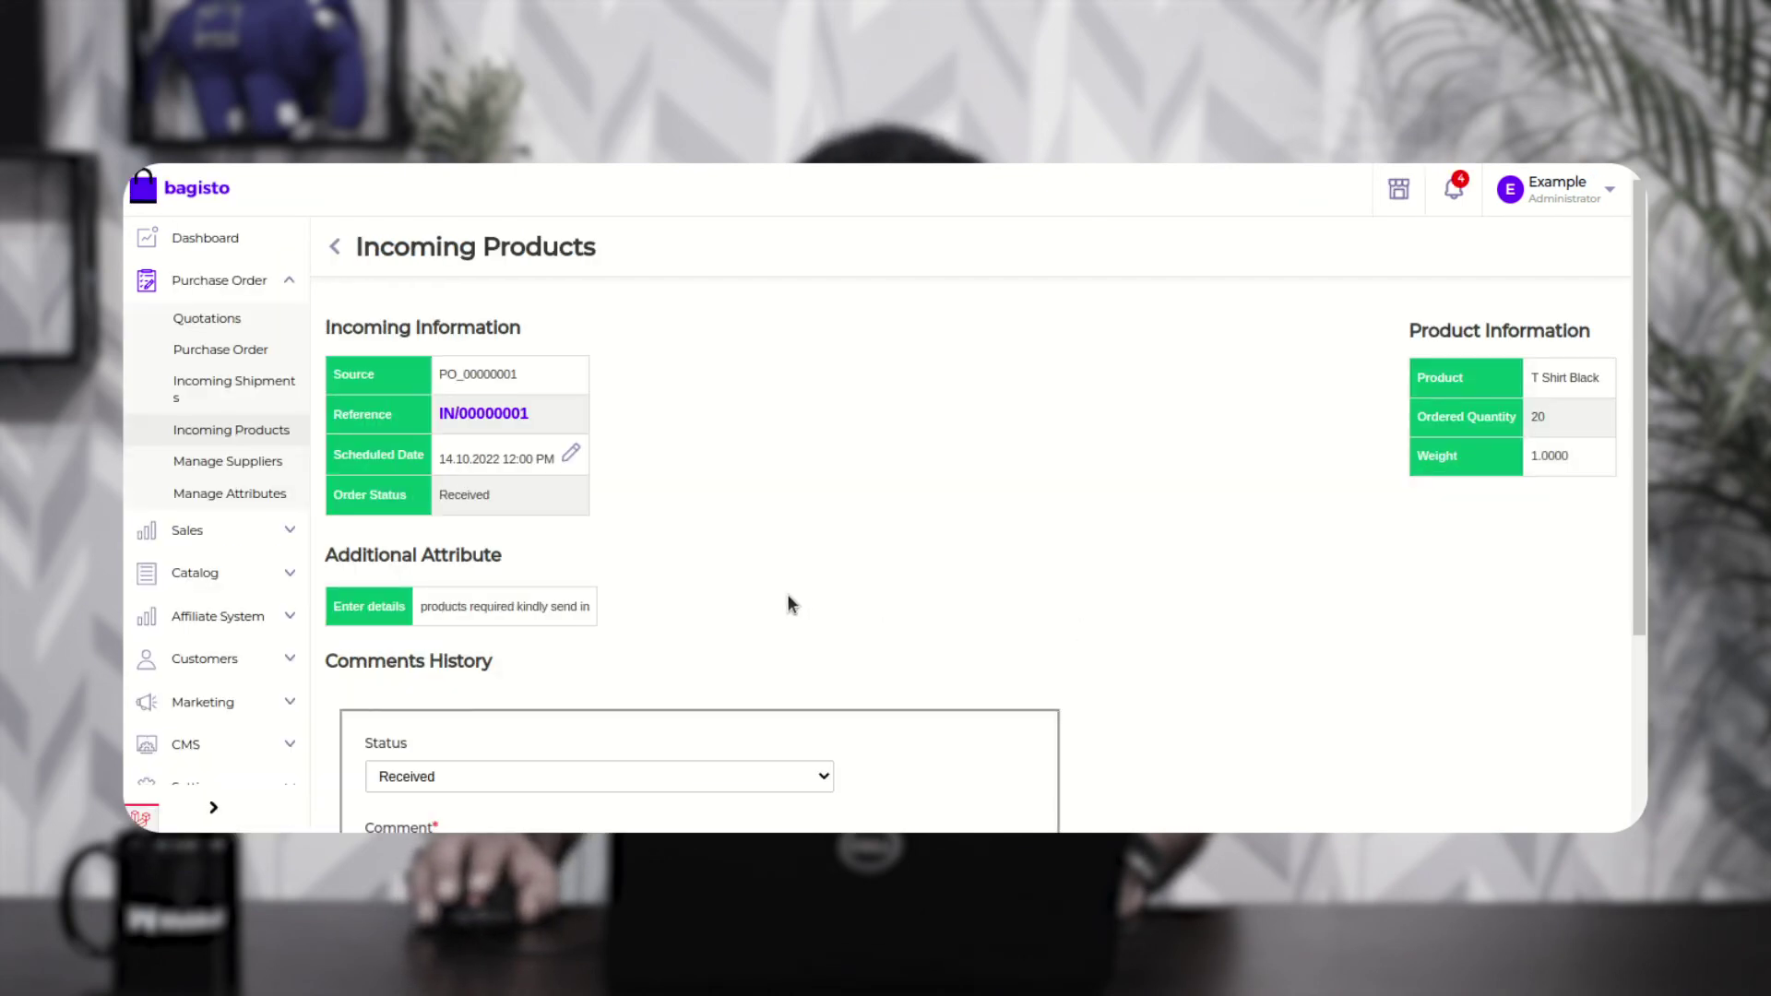
{"action": "scroll", "coordinate": [787, 598], "scroll_direction": "down", "scroll_amount": 2}
{"action": "scroll", "coordinate": [540, 647], "scroll_direction": "down", "scroll_amount": 1}
Step: Add the comment "products received kindly close this!" to the T Shirt Black incoming product, notifying the supplier by email
{"action": "left_click", "coordinate": [443, 613]}
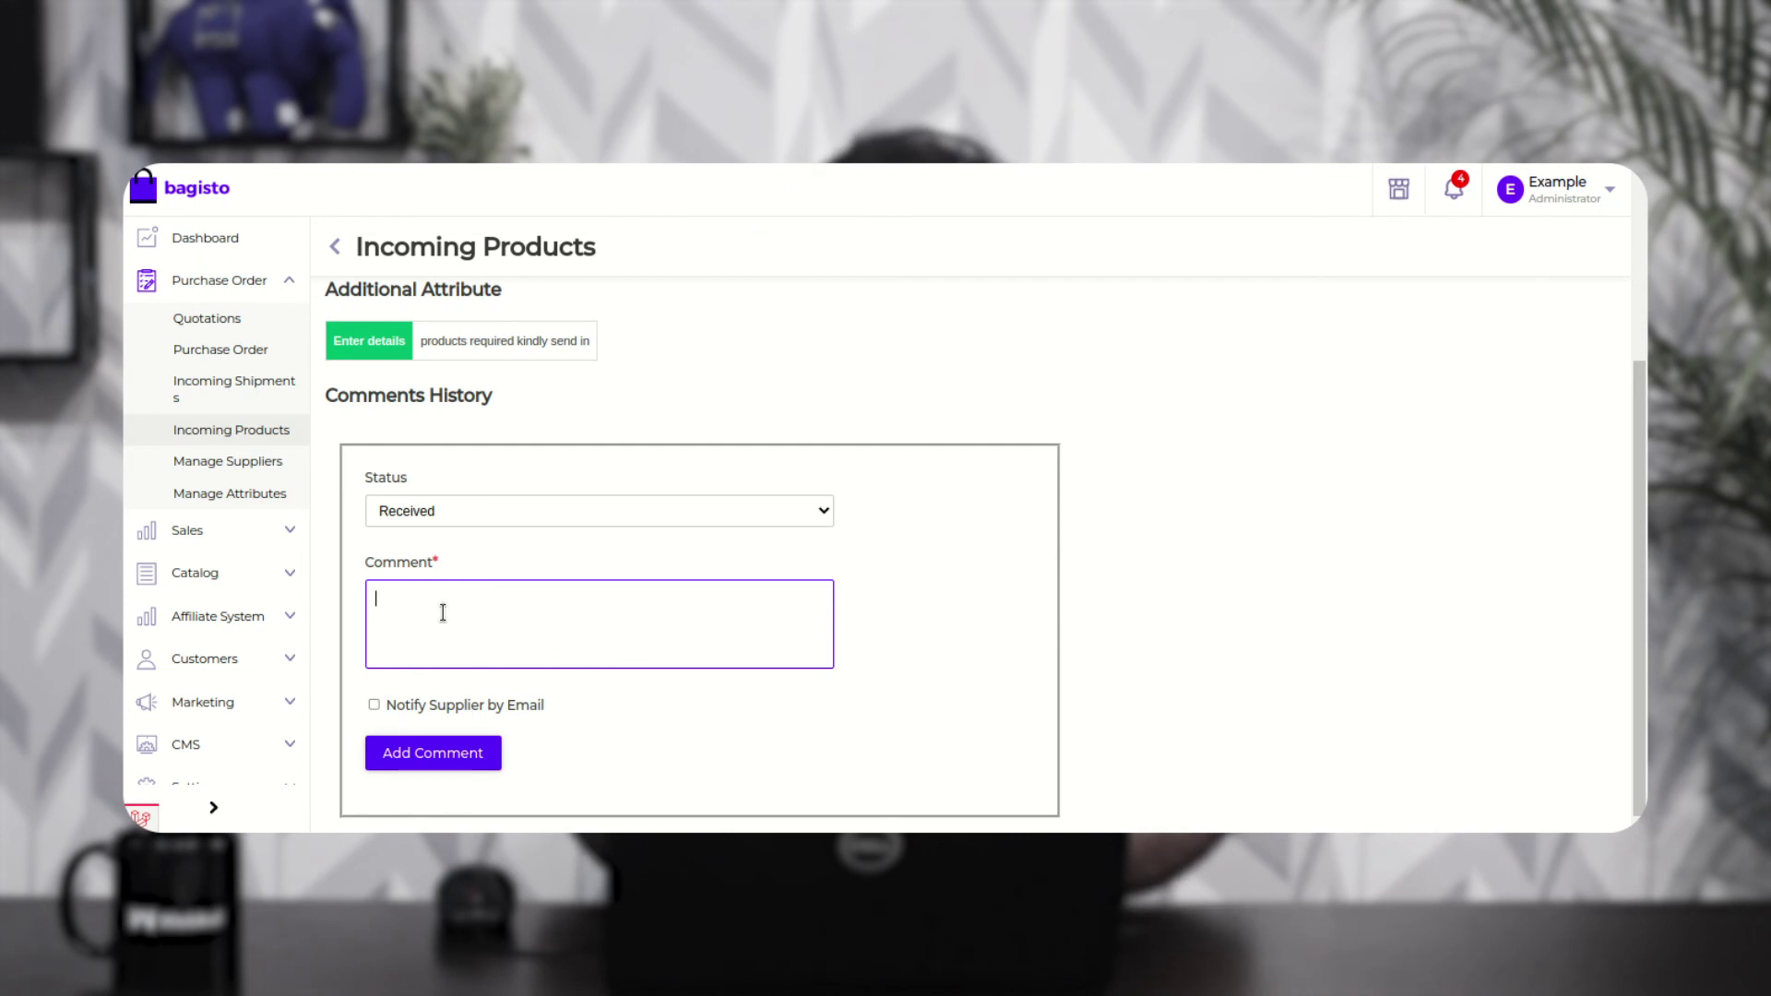
{"action": "type", "text": "ducts received ki"}
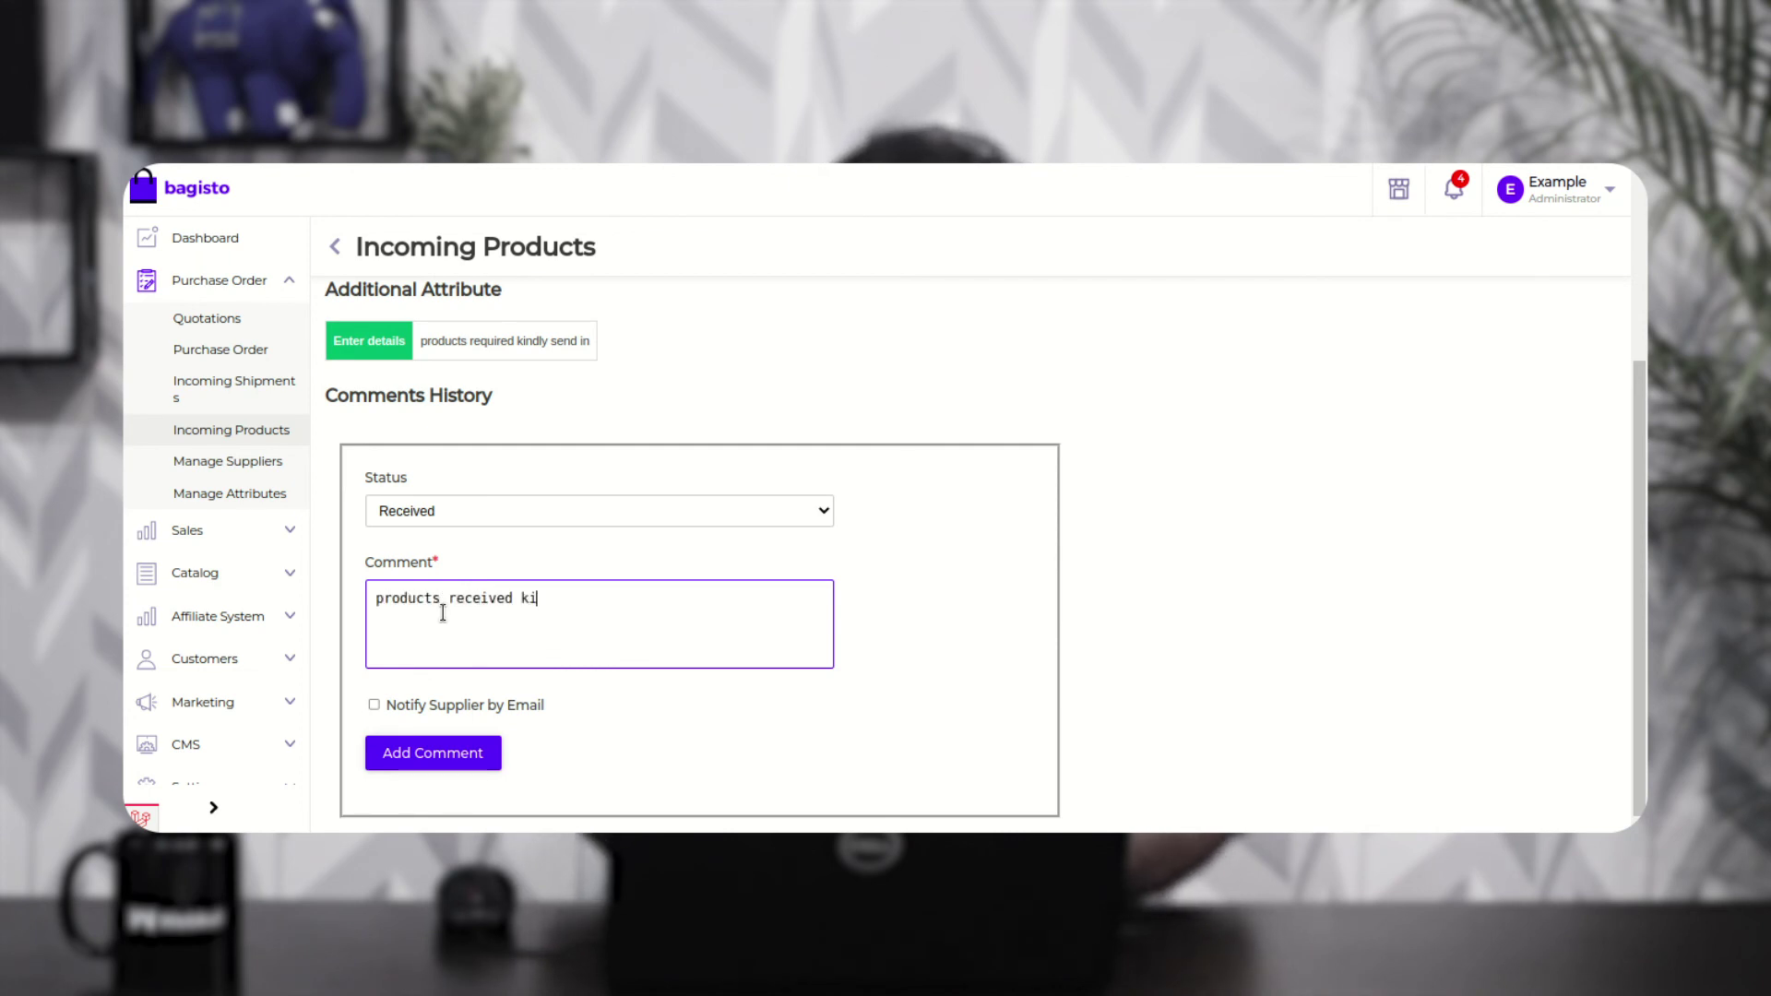
{"action": "type", "text": " th"}
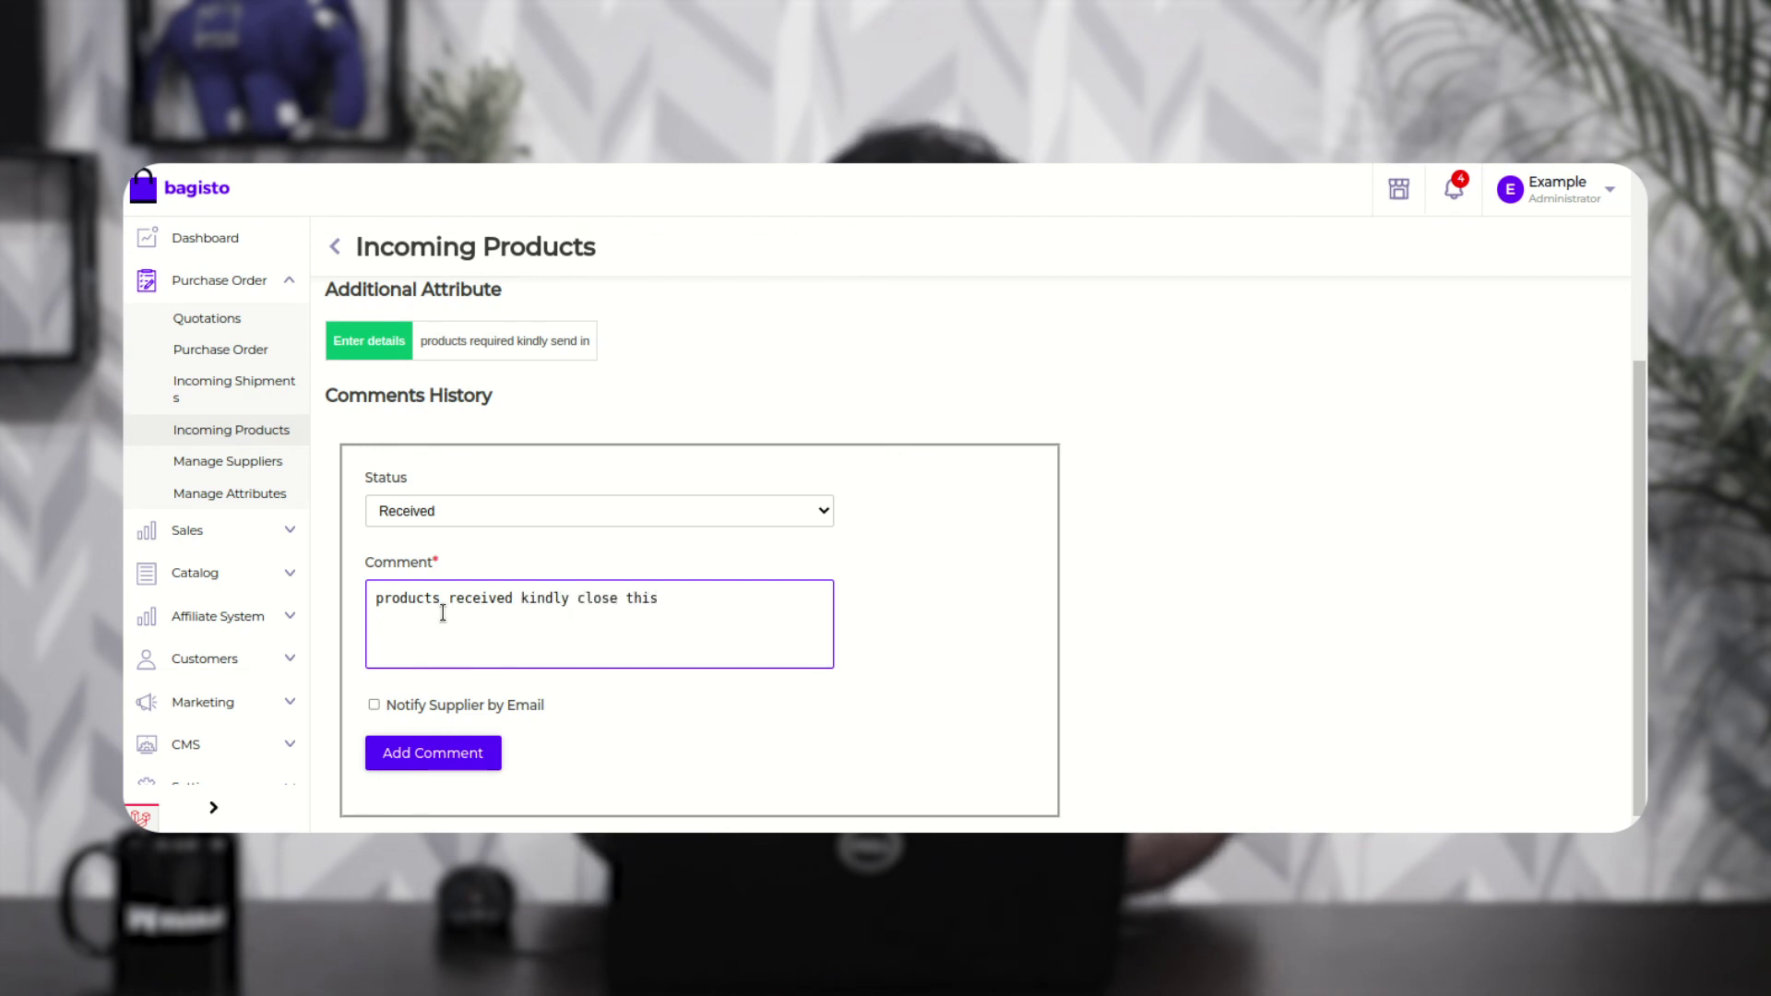
{"action": "type", "text": "is!"}
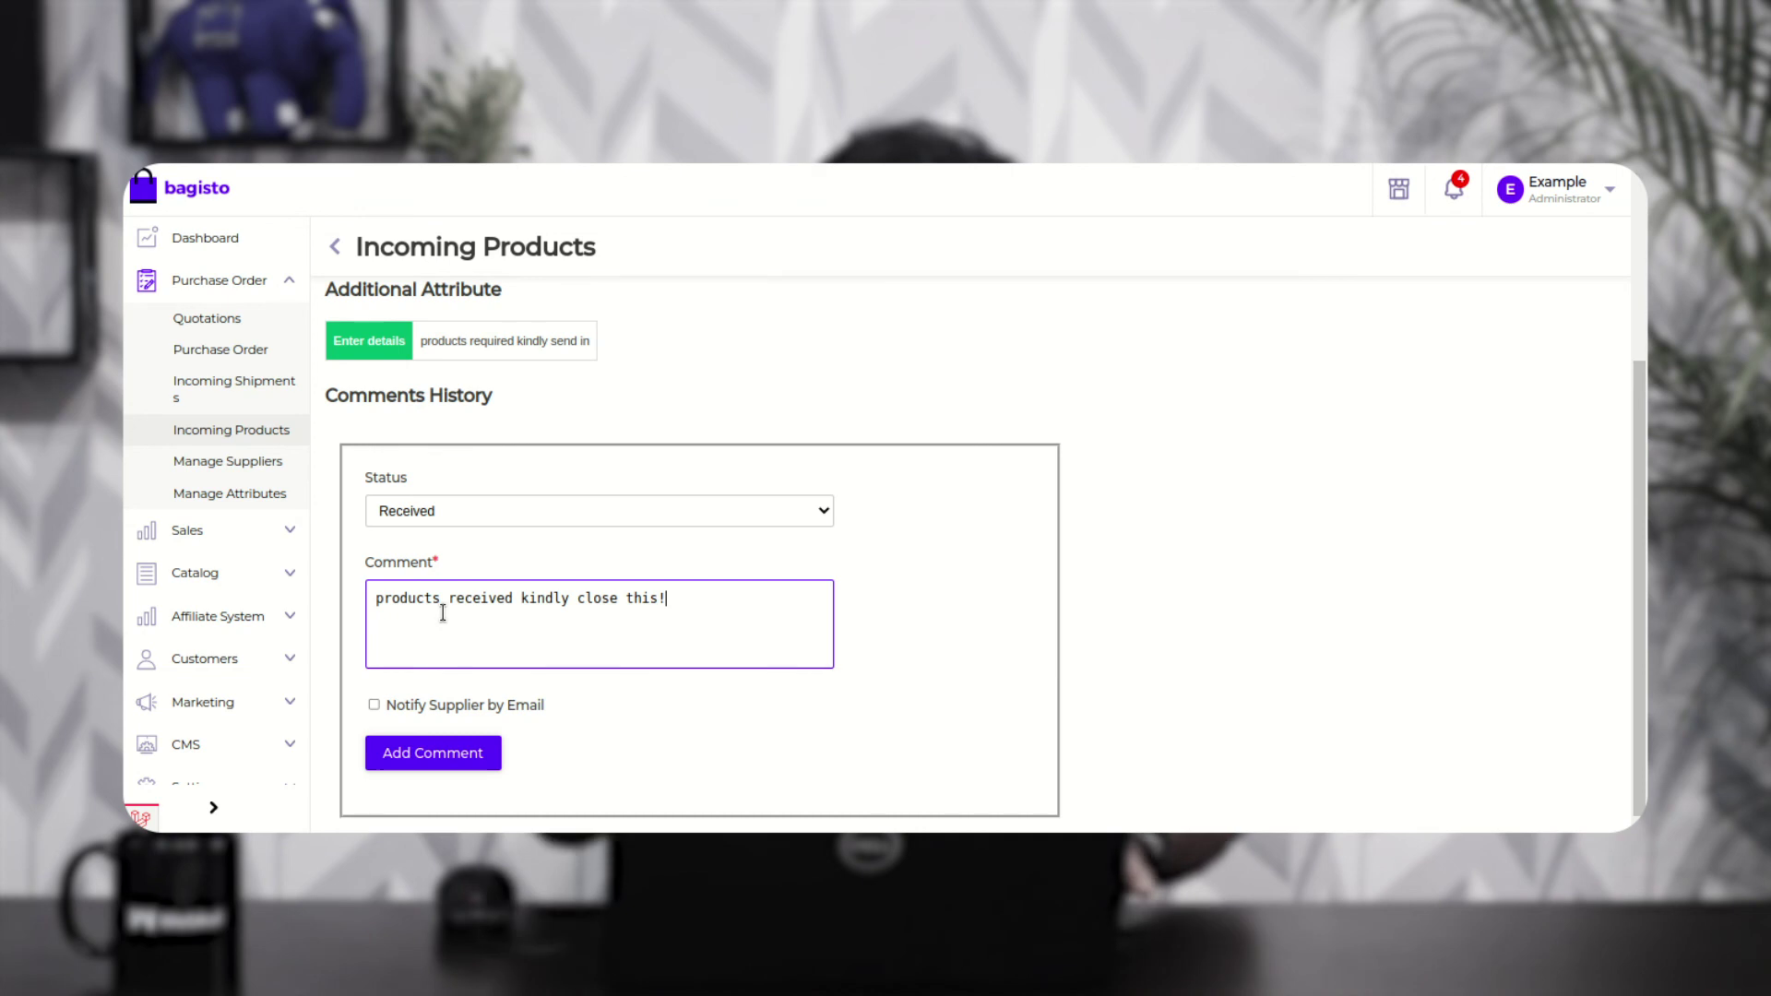
{"action": "left_click", "coordinate": [374, 706]}
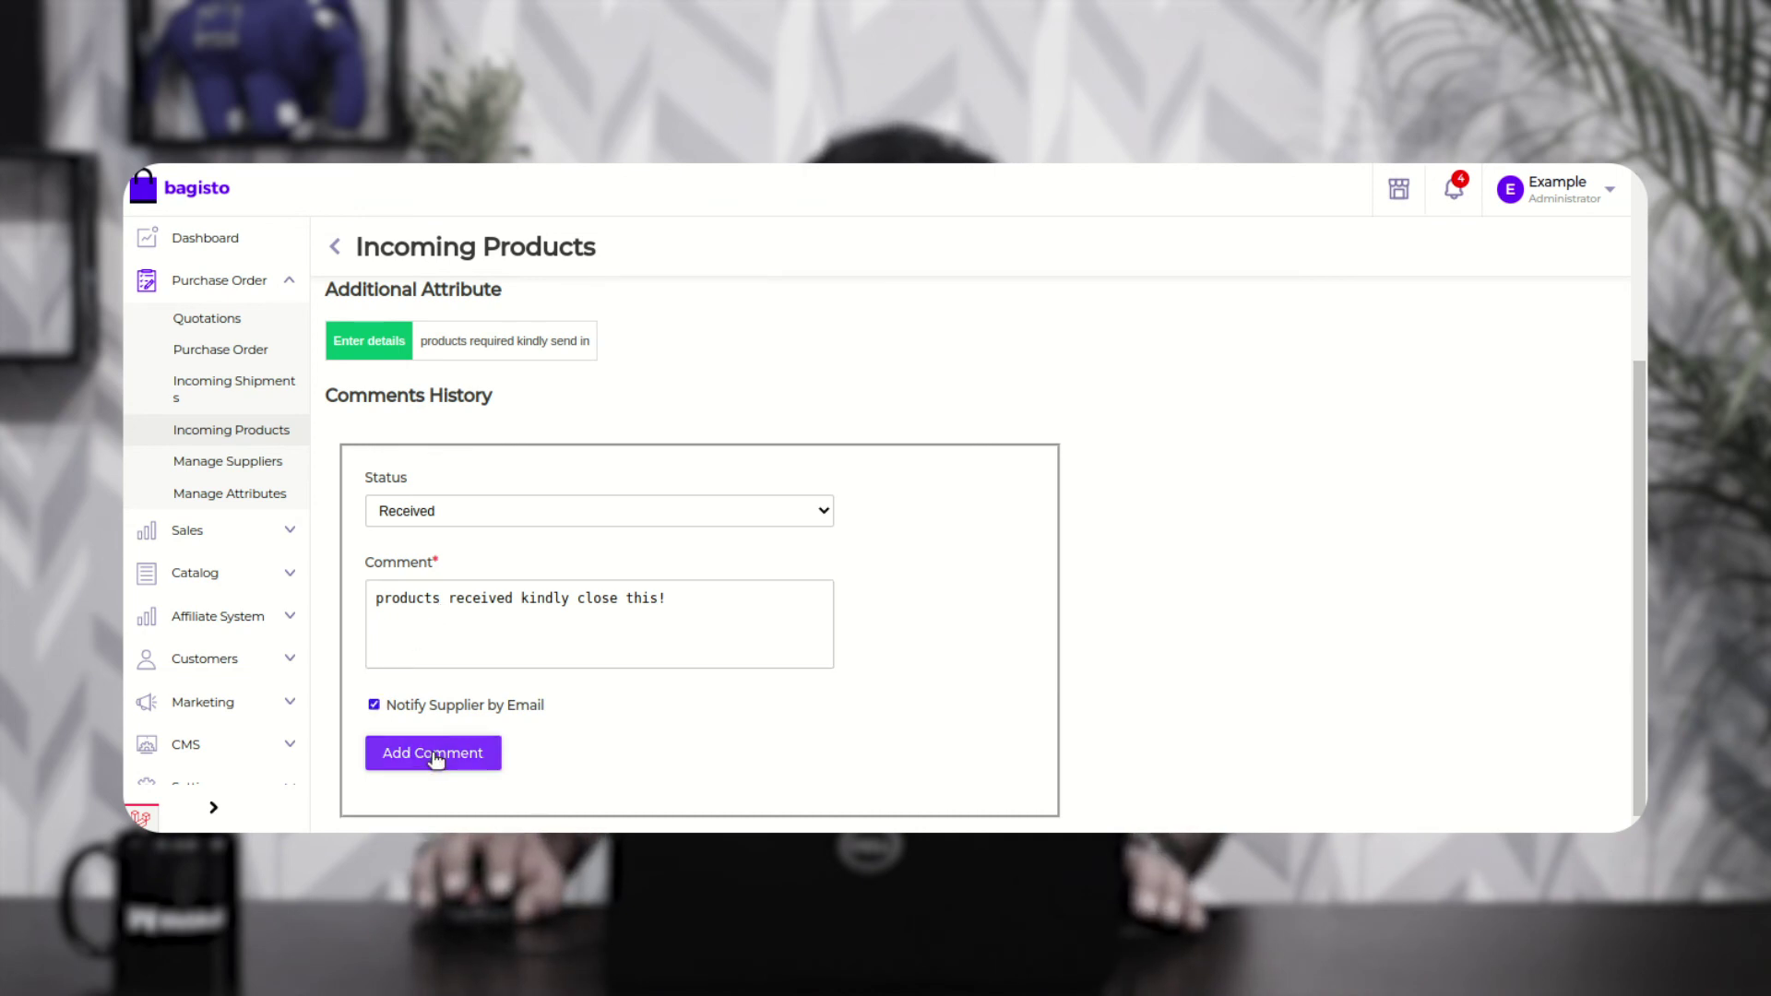
{"action": "left_click", "coordinate": [451, 756]}
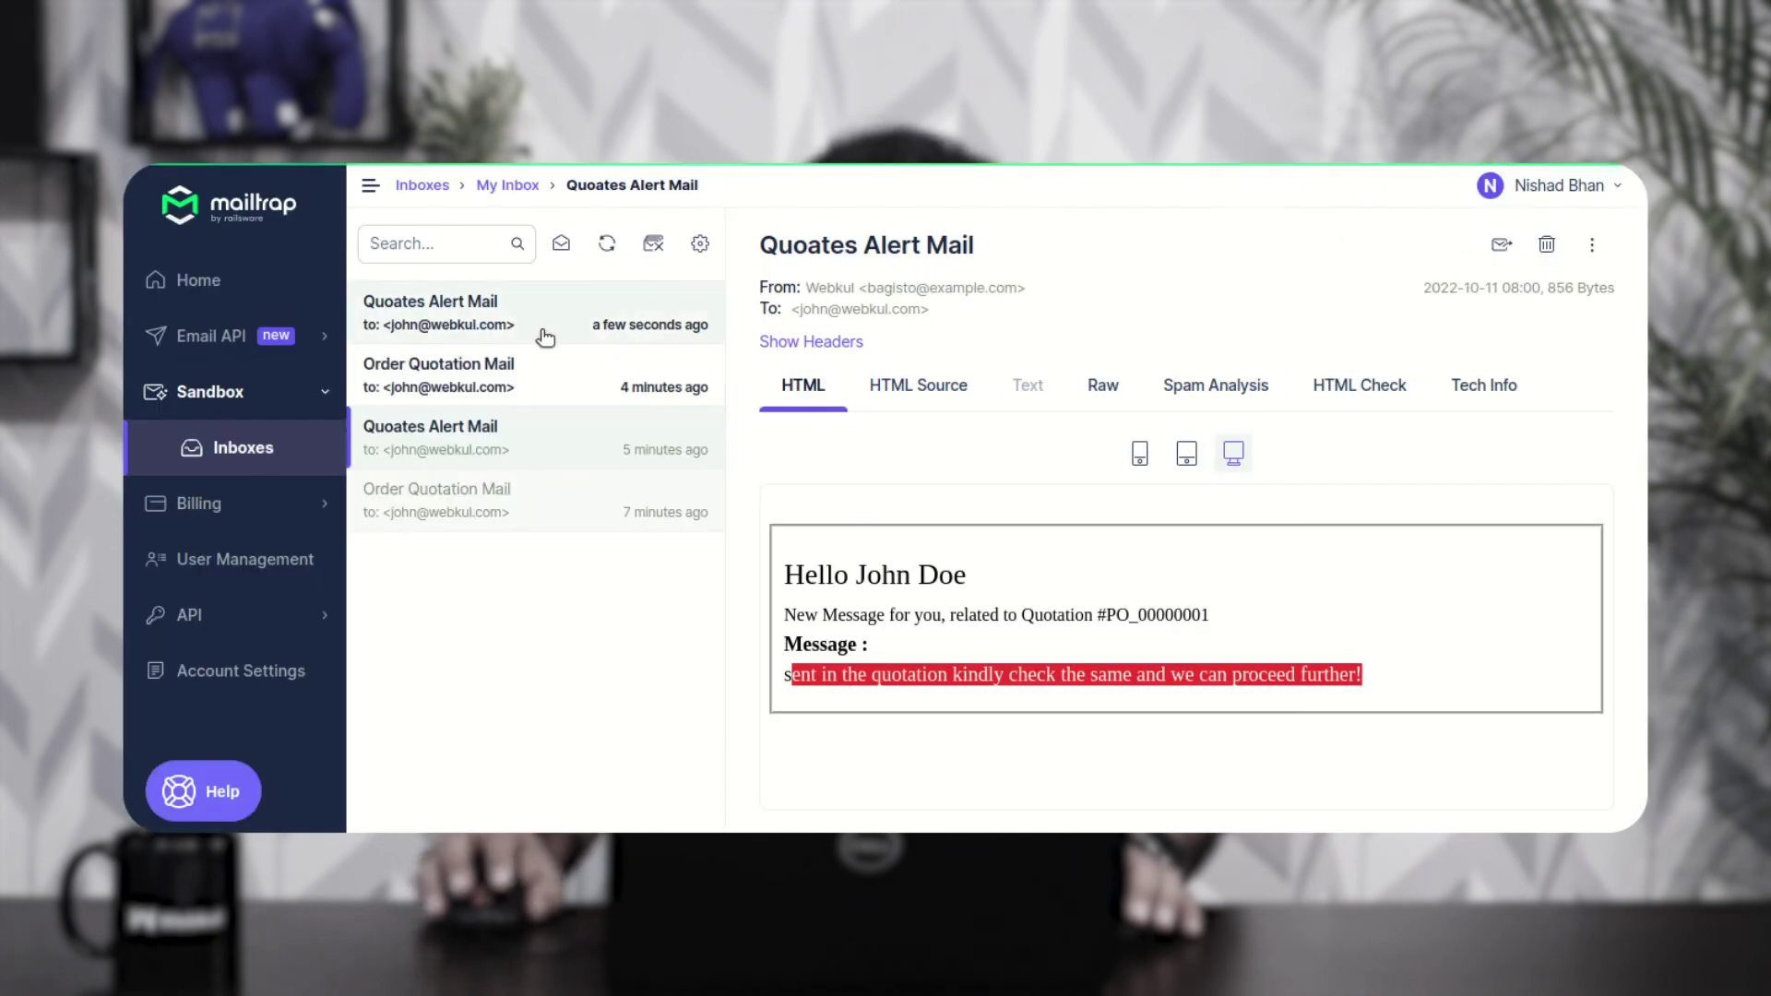
Step: Open the newest Quoates Alert Mail in the Mailtrap inbox and check its message text and quotation number
{"action": "left_click", "coordinate": [542, 330]}
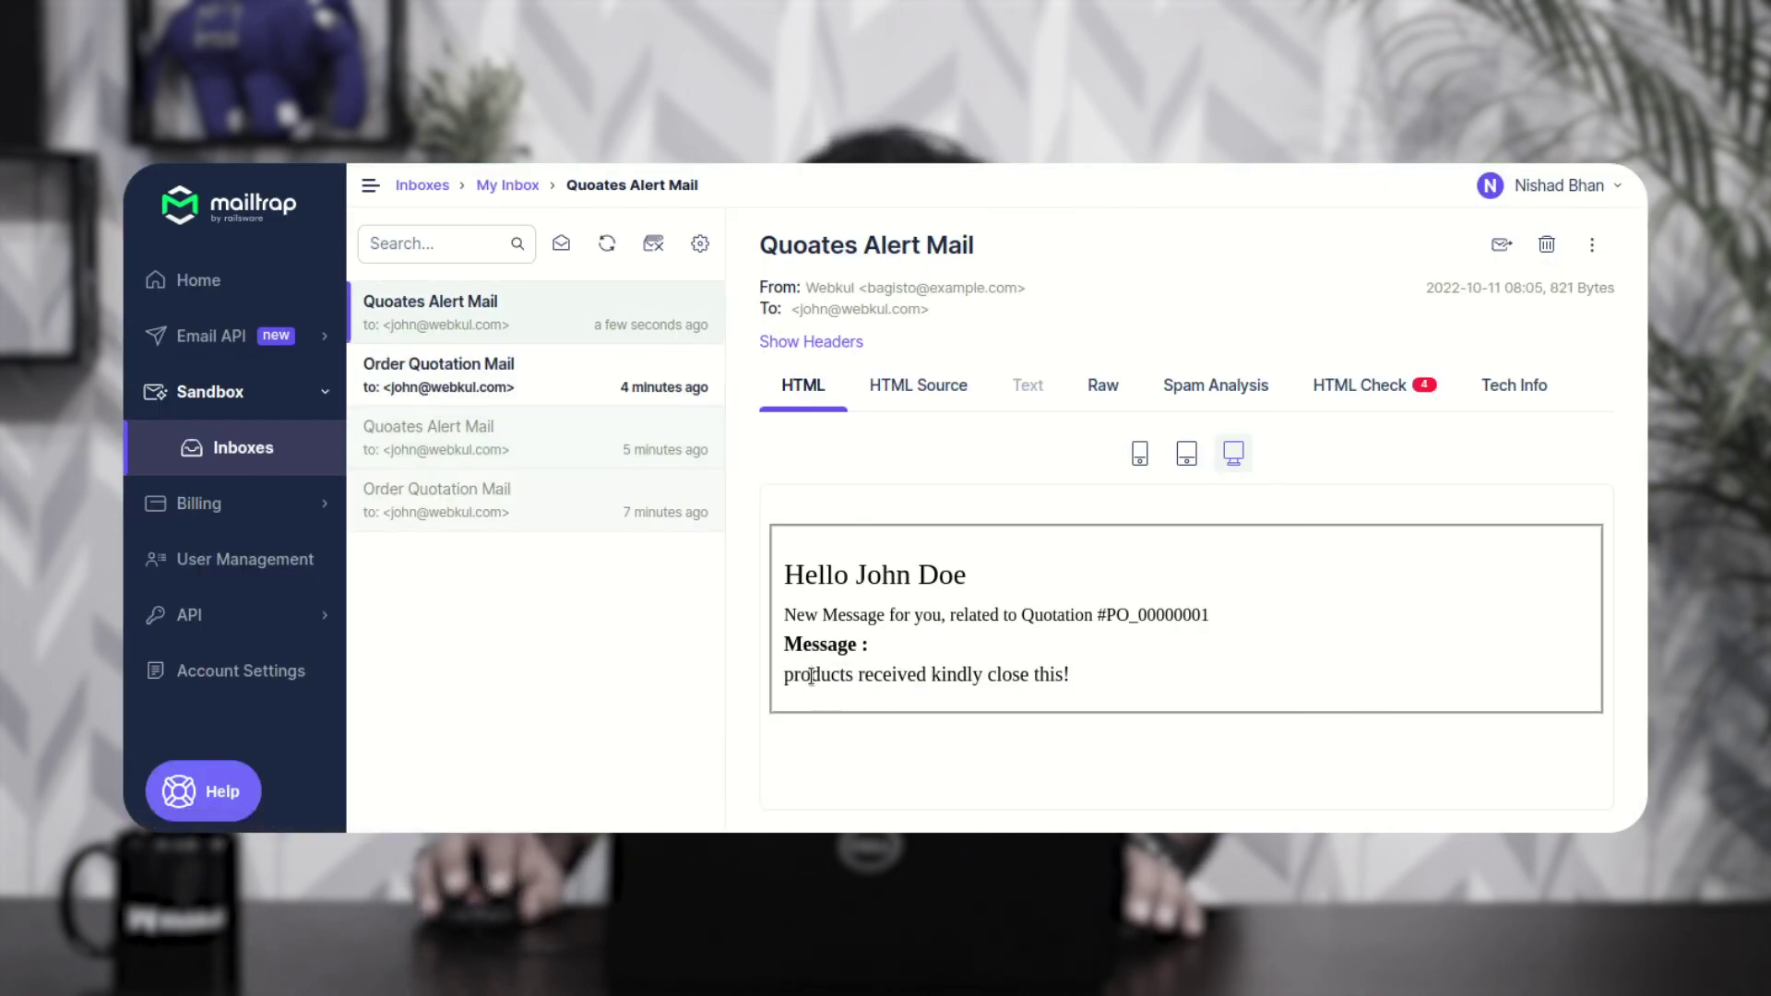
{"action": "left_click_drag", "start_coordinate": [811, 674], "coordinate": [931, 697]}
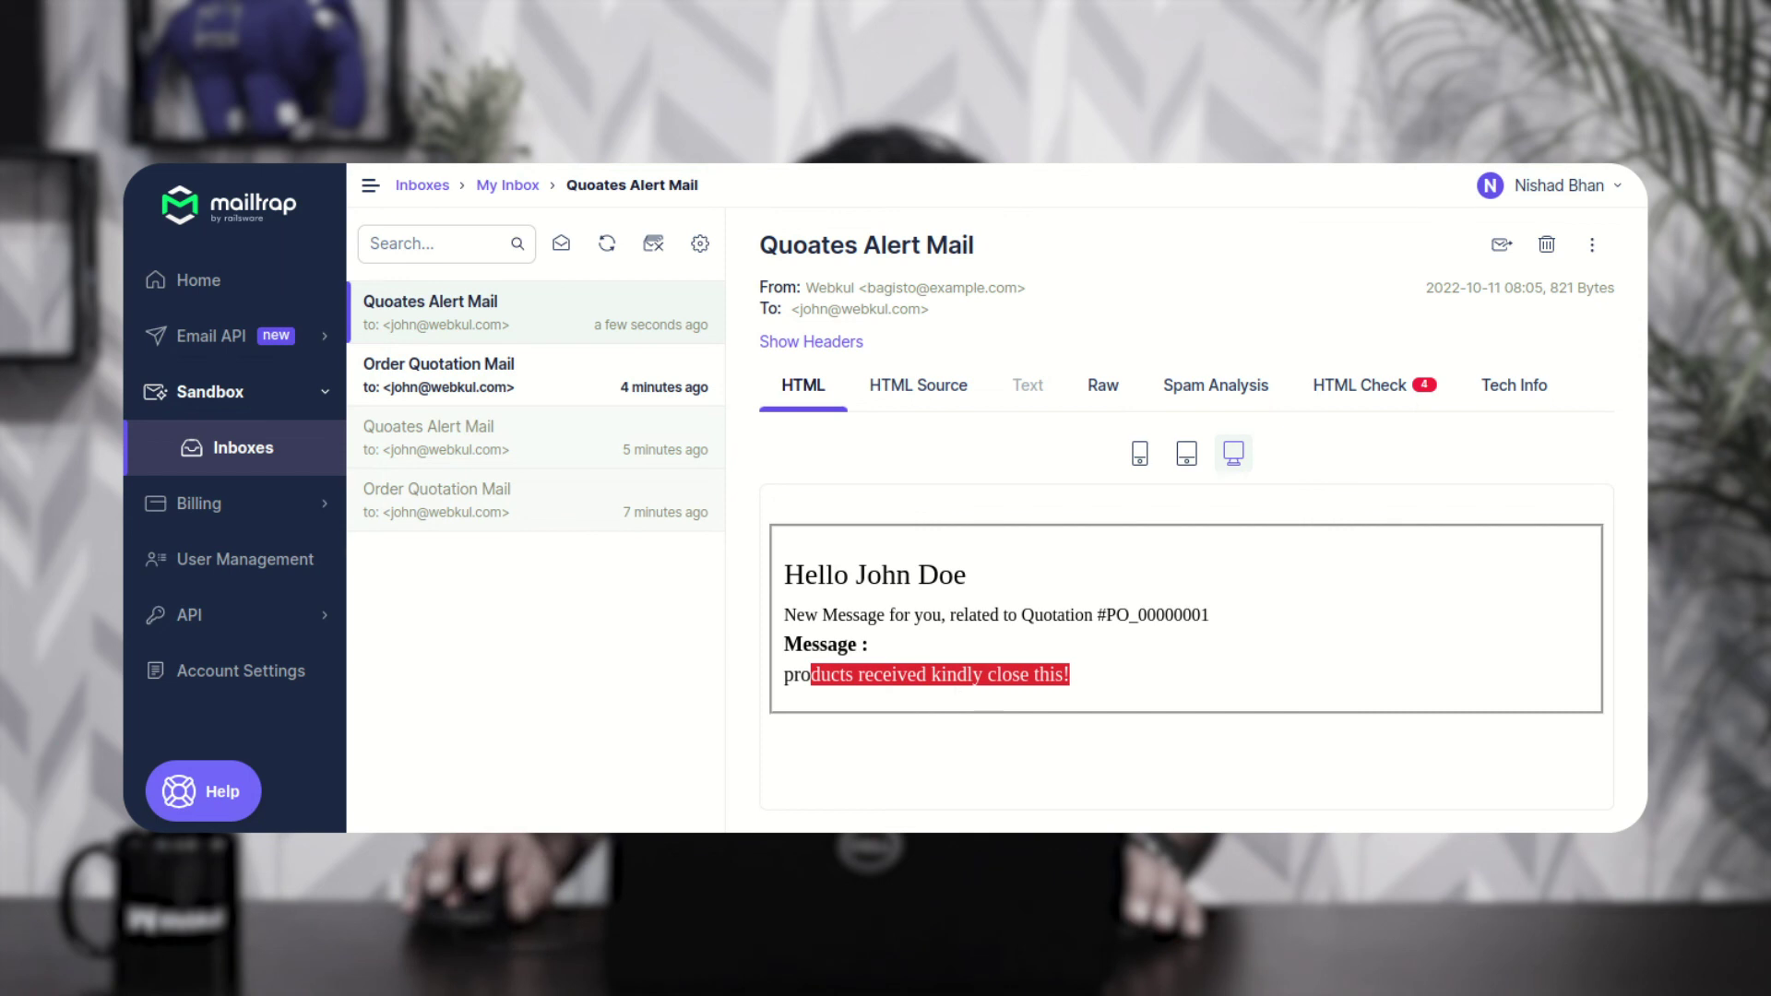
{"action": "left_click_drag", "start_coordinate": [955, 614], "coordinate": [1109, 622]}
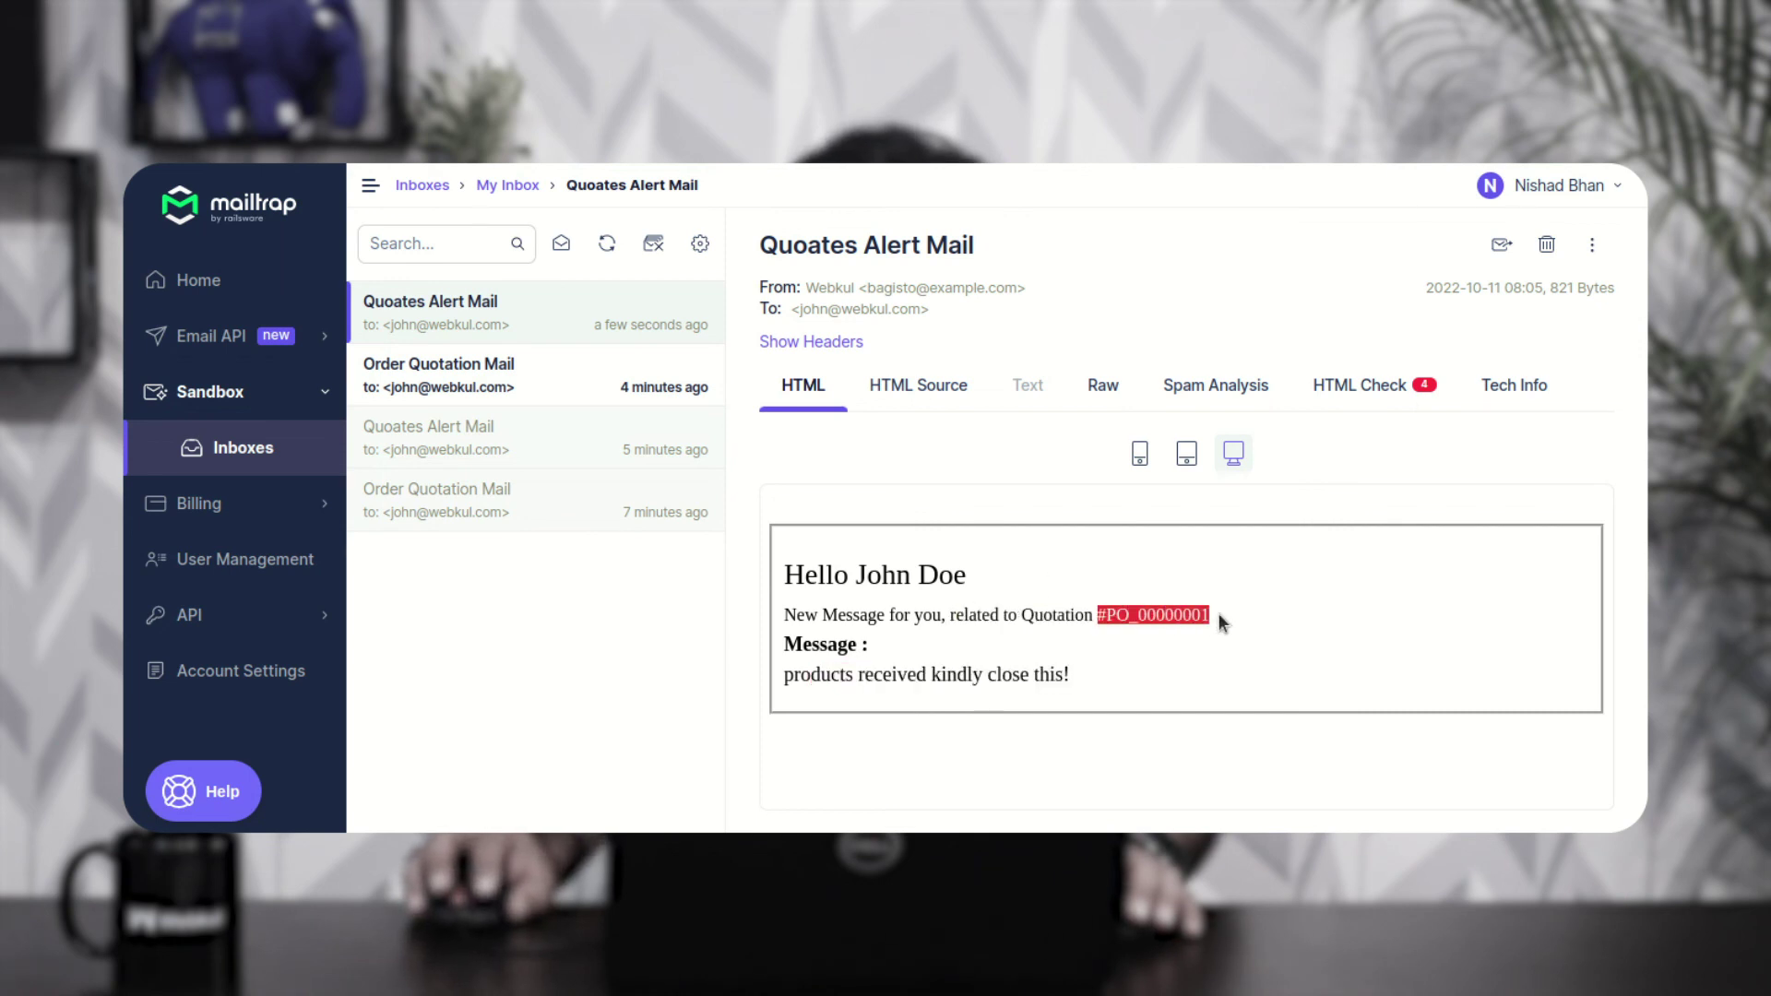
{"action": "left_click_drag", "start_coordinate": [1096, 616], "coordinate": [1208, 615]}
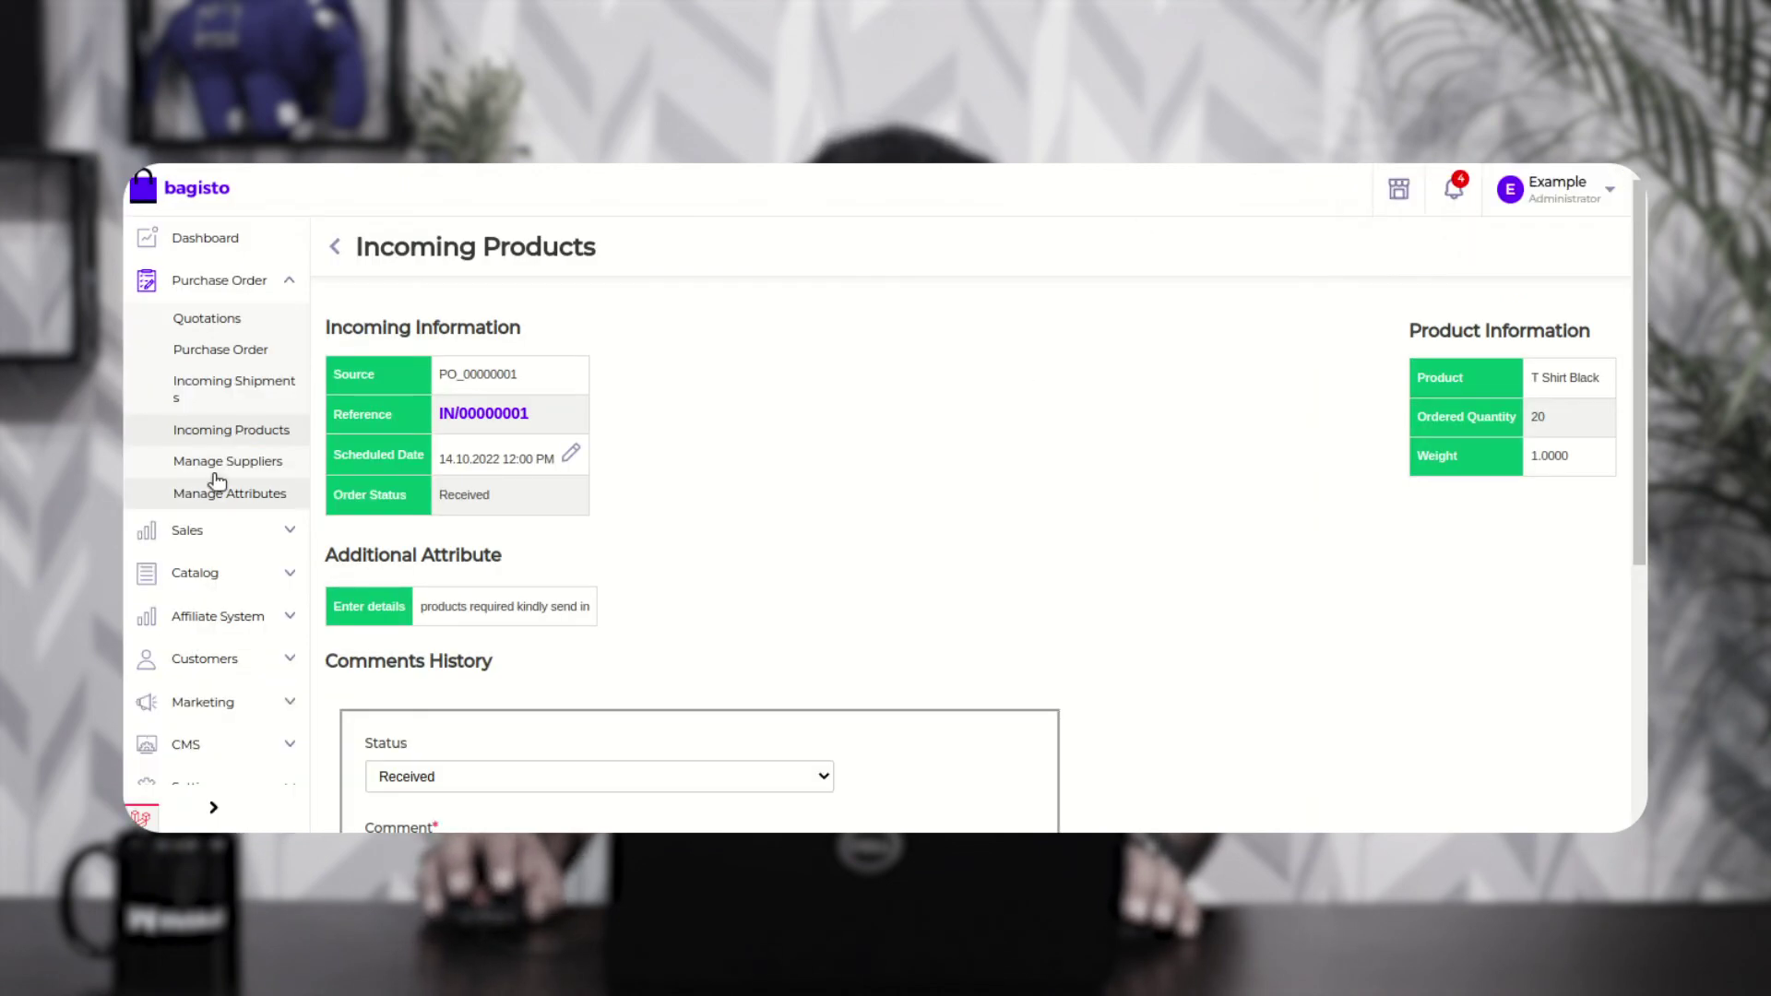
Step: Open the Red Shoes entry in Bagisto's incoming products list and review its incoming information and comment form
{"action": "left_click", "coordinate": [275, 439]}
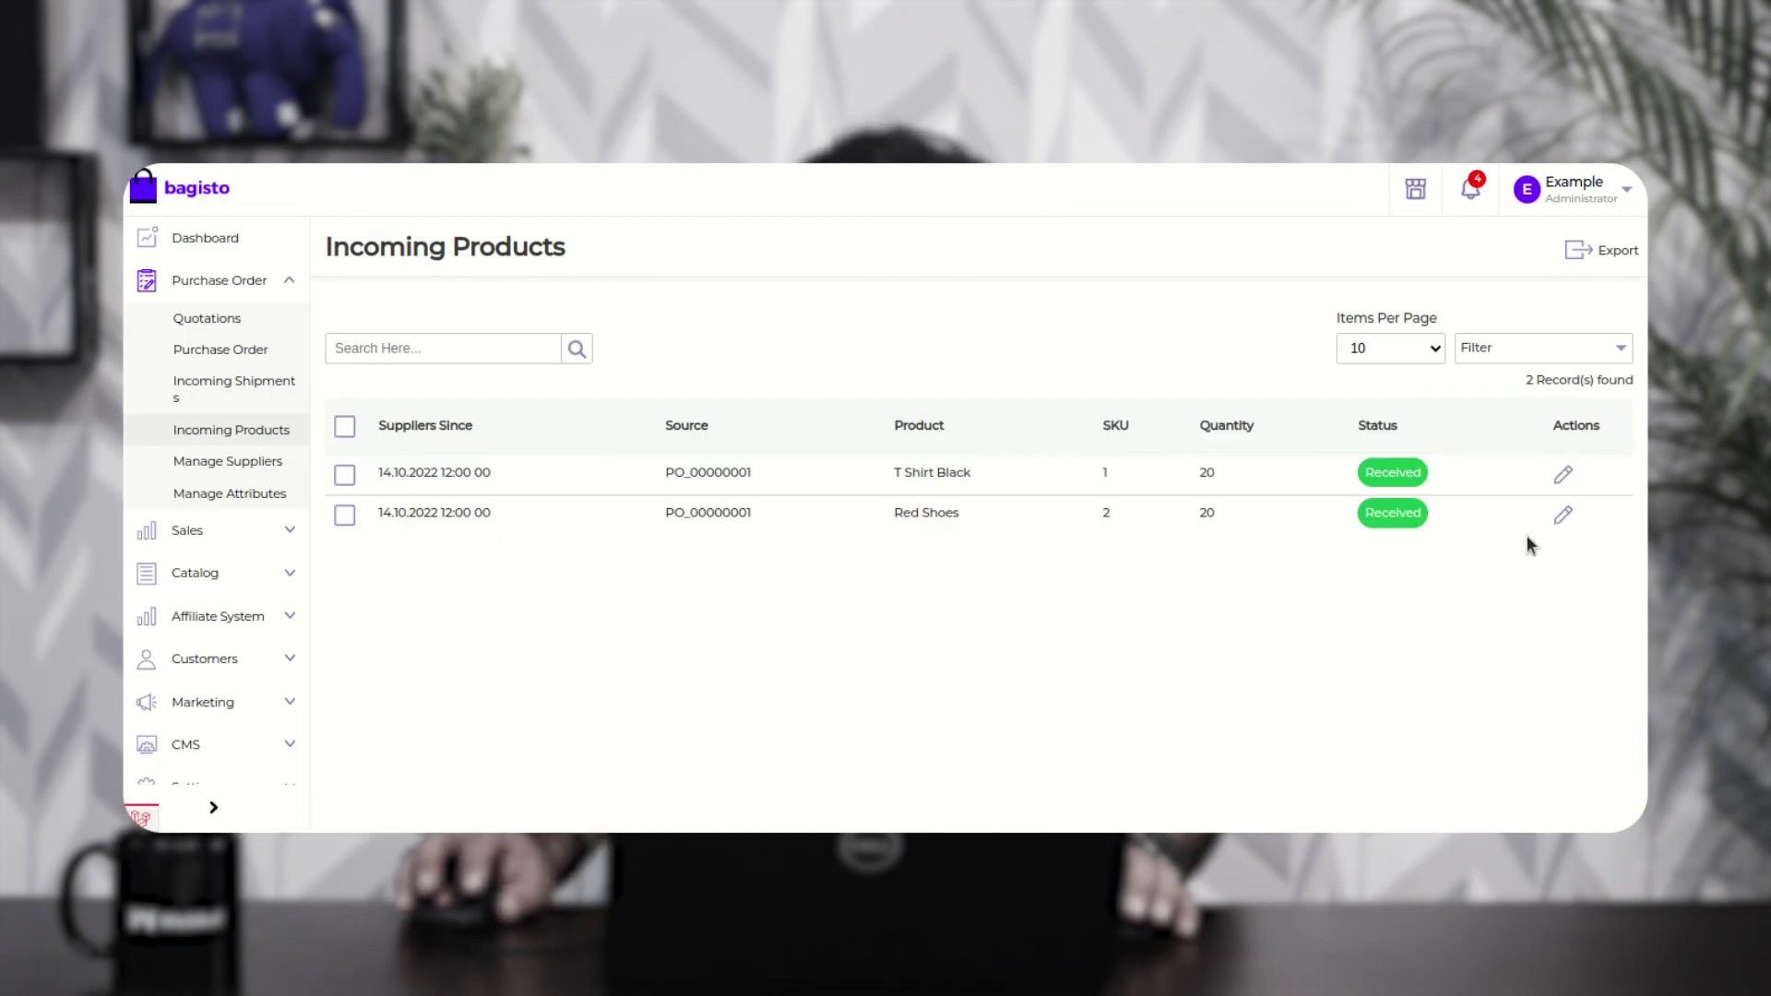
{"action": "left_click", "coordinate": [1565, 519]}
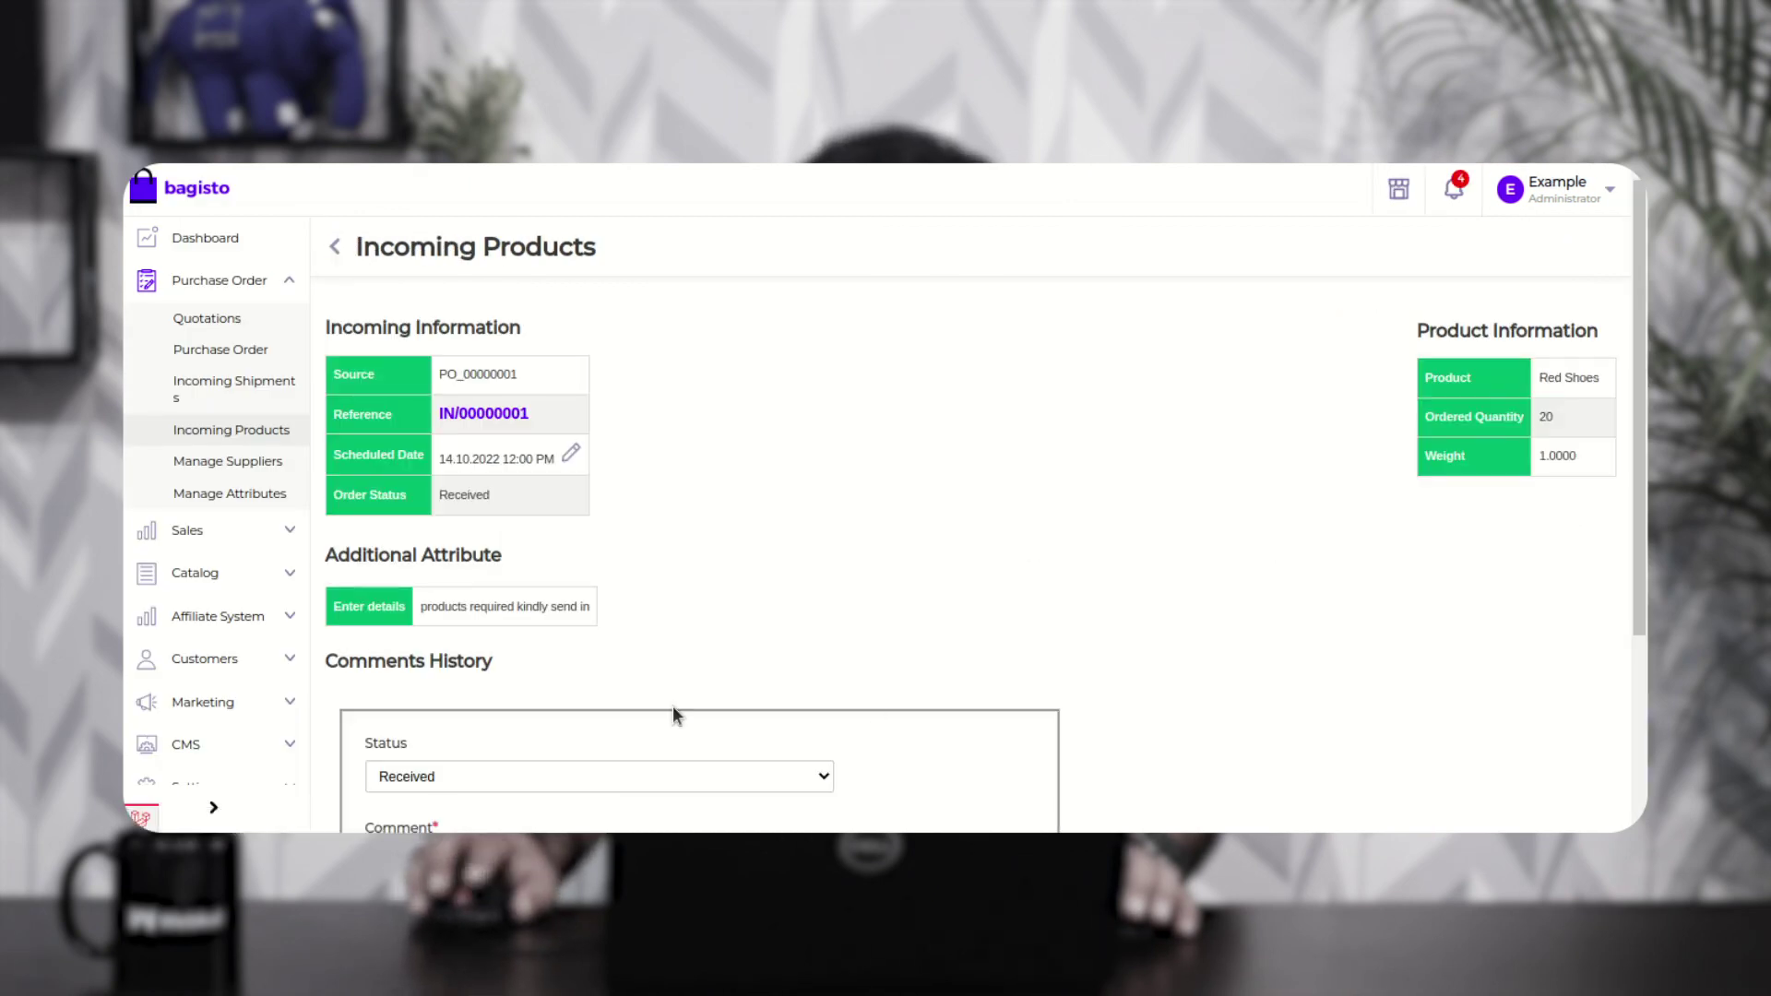
{"action": "scroll", "coordinate": [671, 708], "scroll_direction": "down", "scroll_amount": 3}
{"action": "scroll", "coordinate": [517, 738], "scroll_direction": "down", "scroll_amount": 1}
{"action": "left_click", "coordinate": [479, 645]}
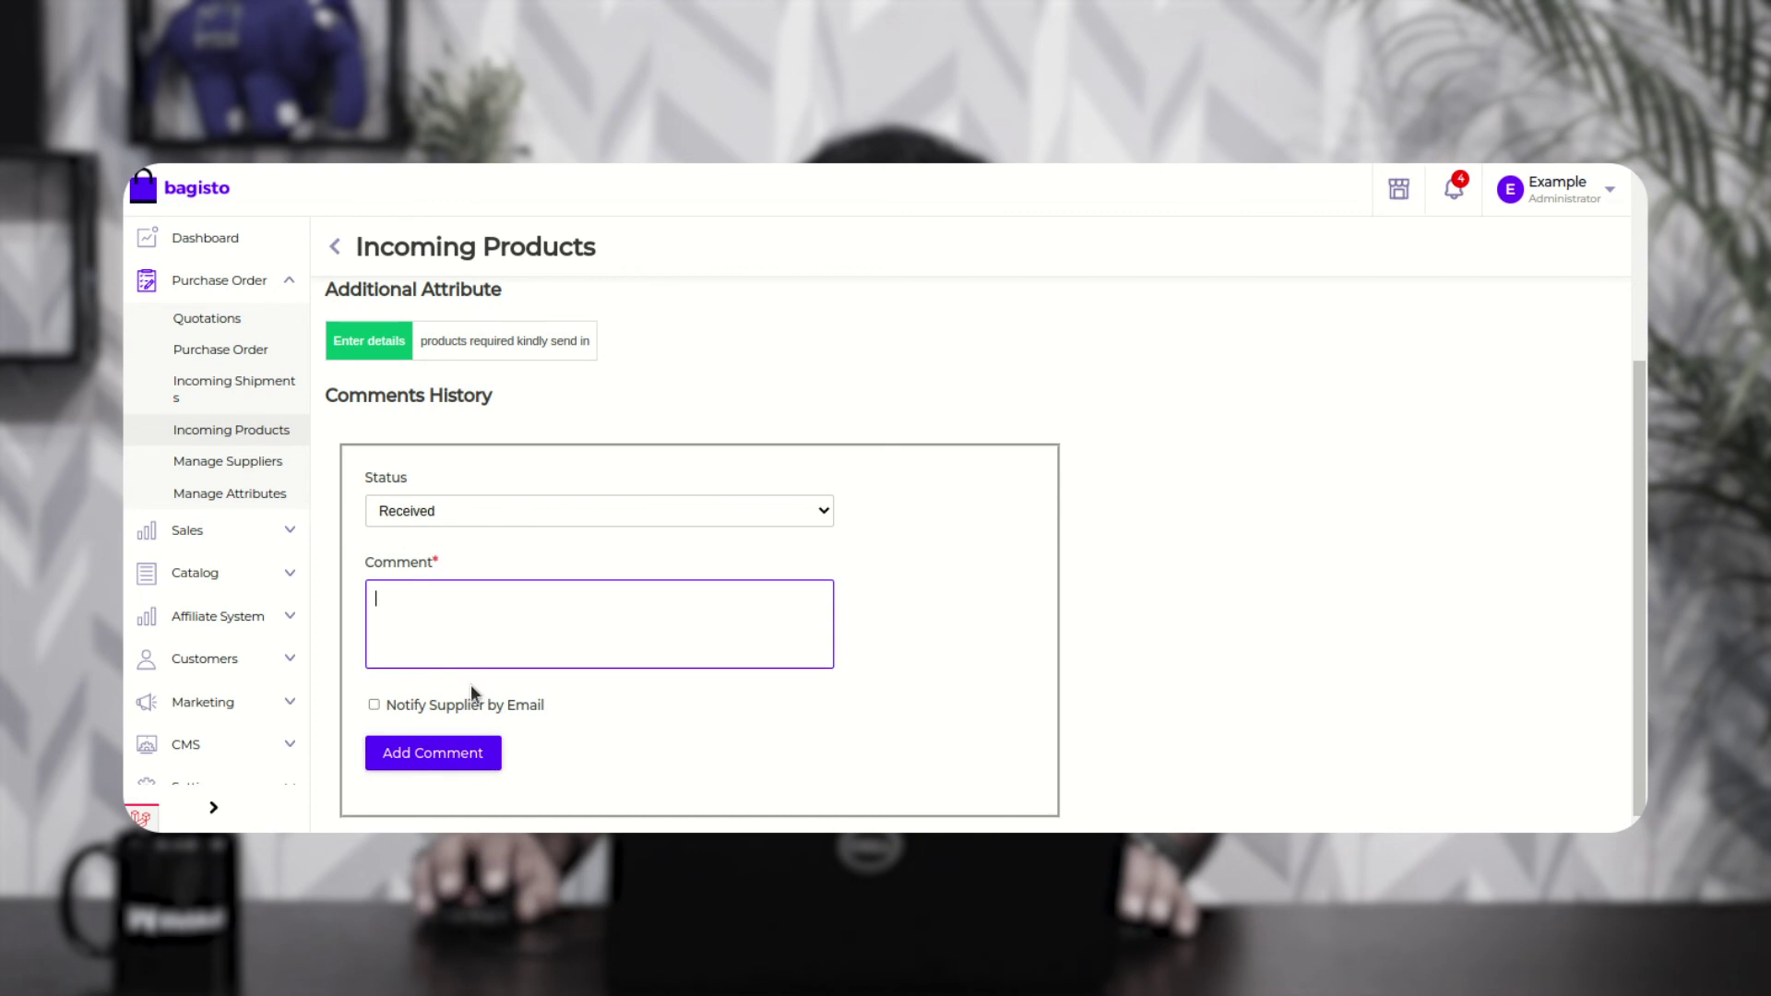
{"action": "scroll", "coordinate": [406, 676], "scroll_direction": "up", "scroll_amount": 3}
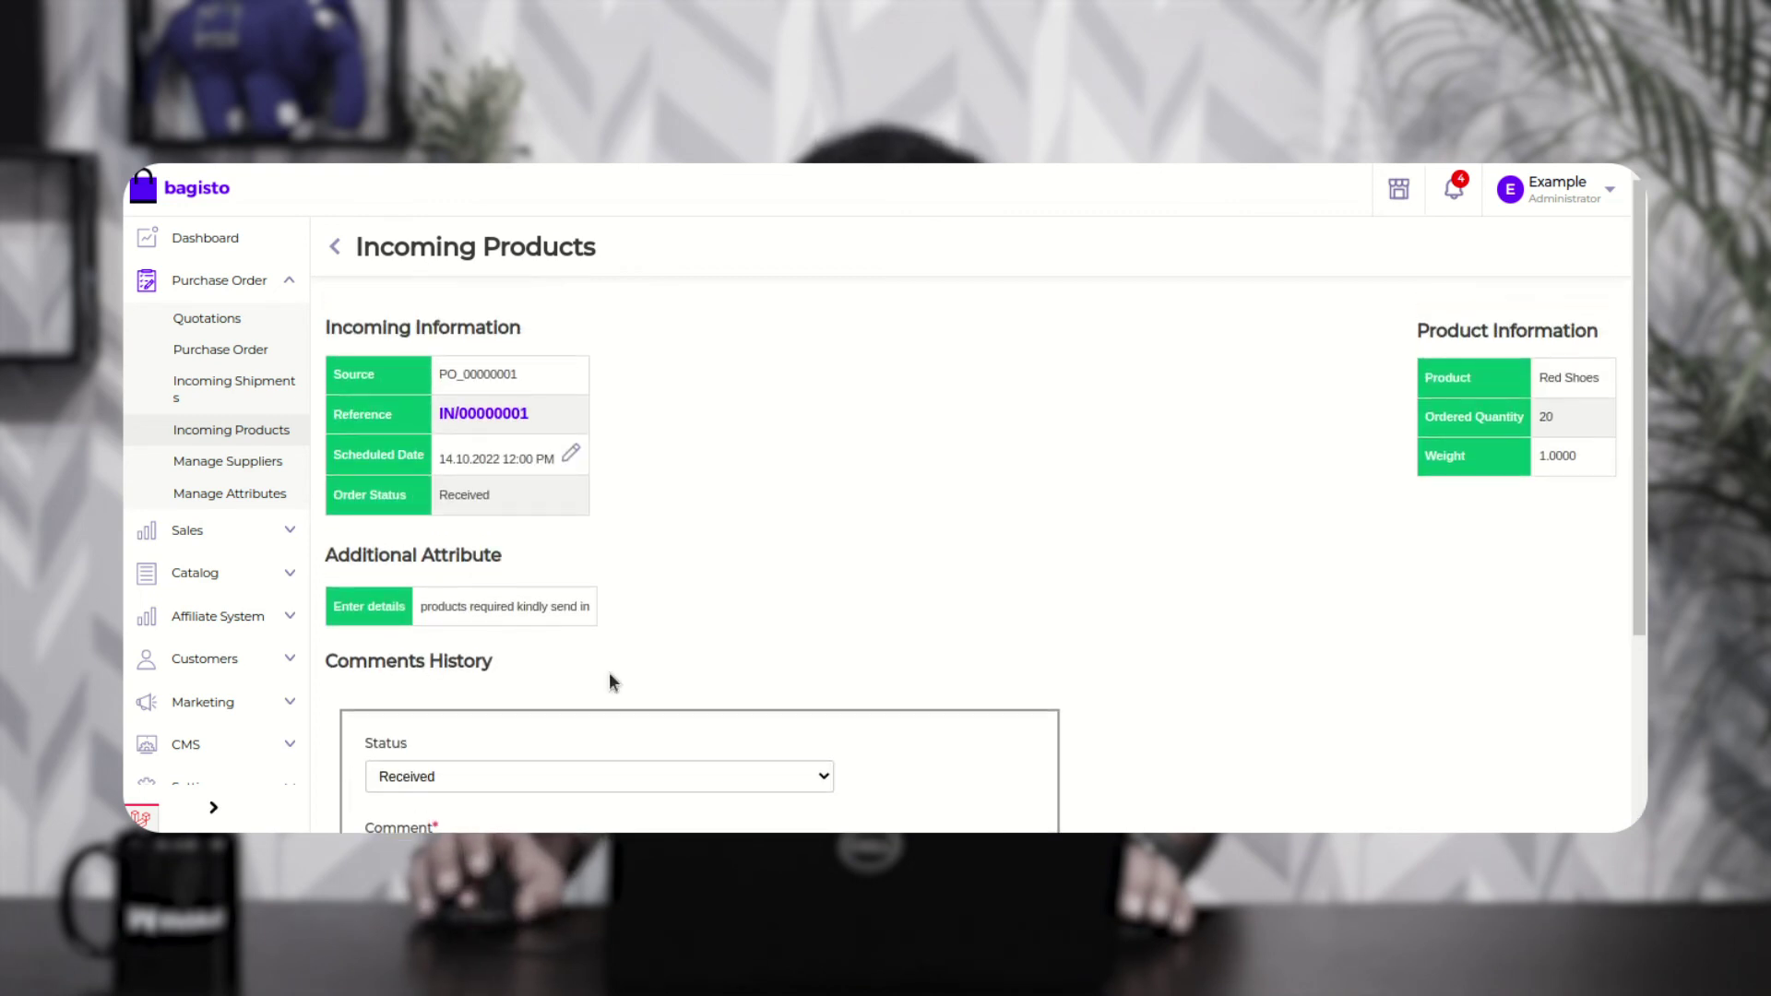